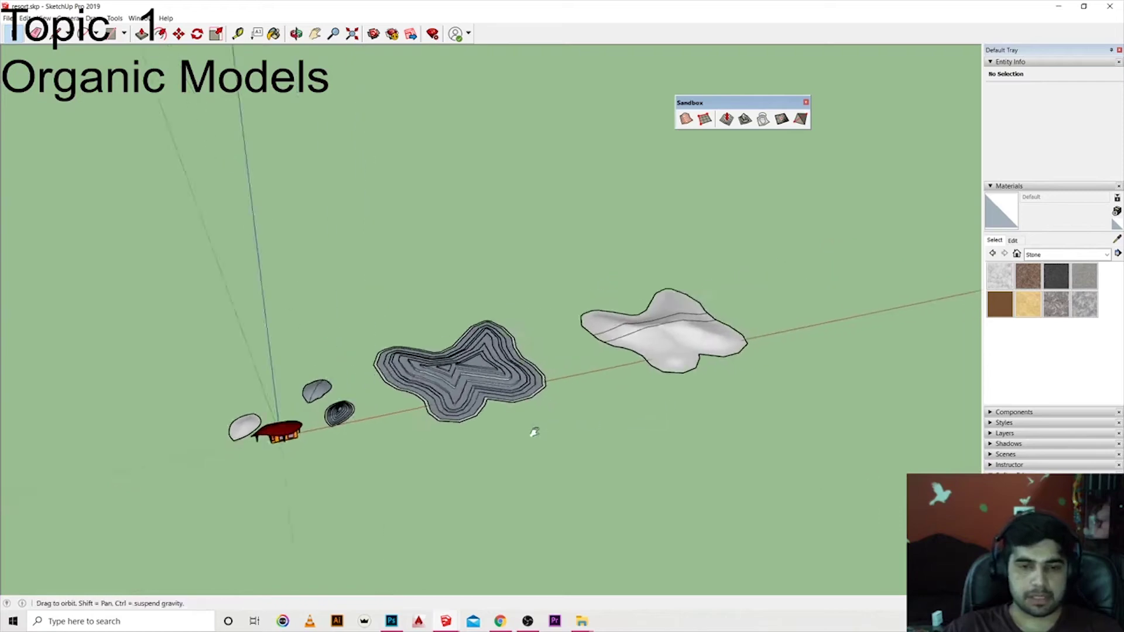
Step: Orbit around the organic terrain models in resort.skp, then bring up main gate.skp
middle_click_drag(396, 381, 581, 437)
middle_click_drag(523, 416, 601, 440)
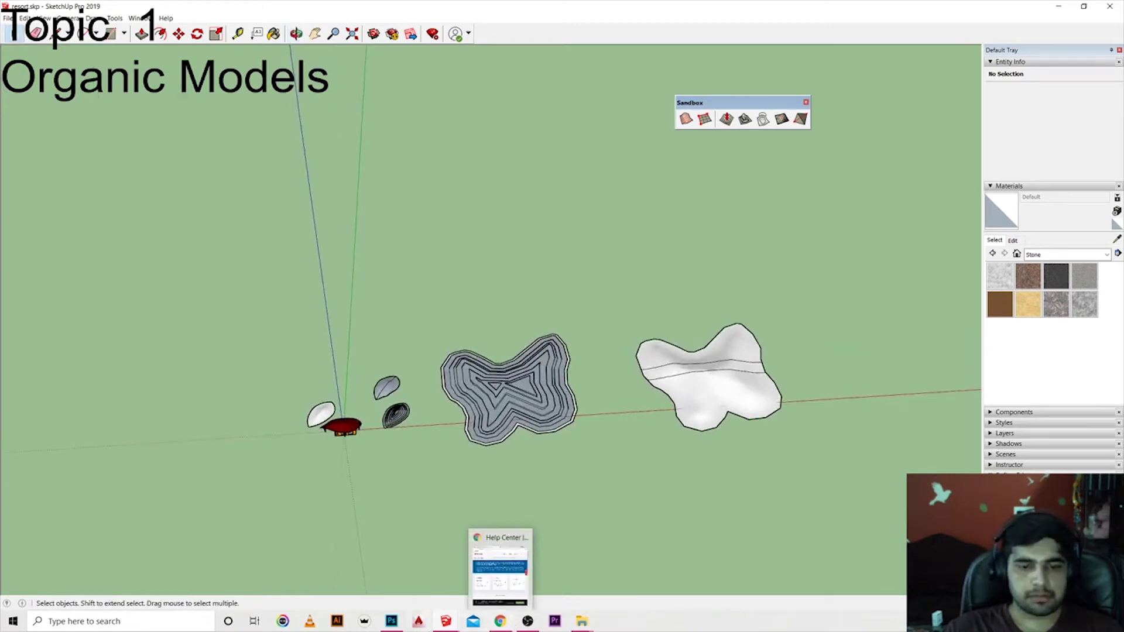
mouse_move(445, 621)
left_click(278, 596)
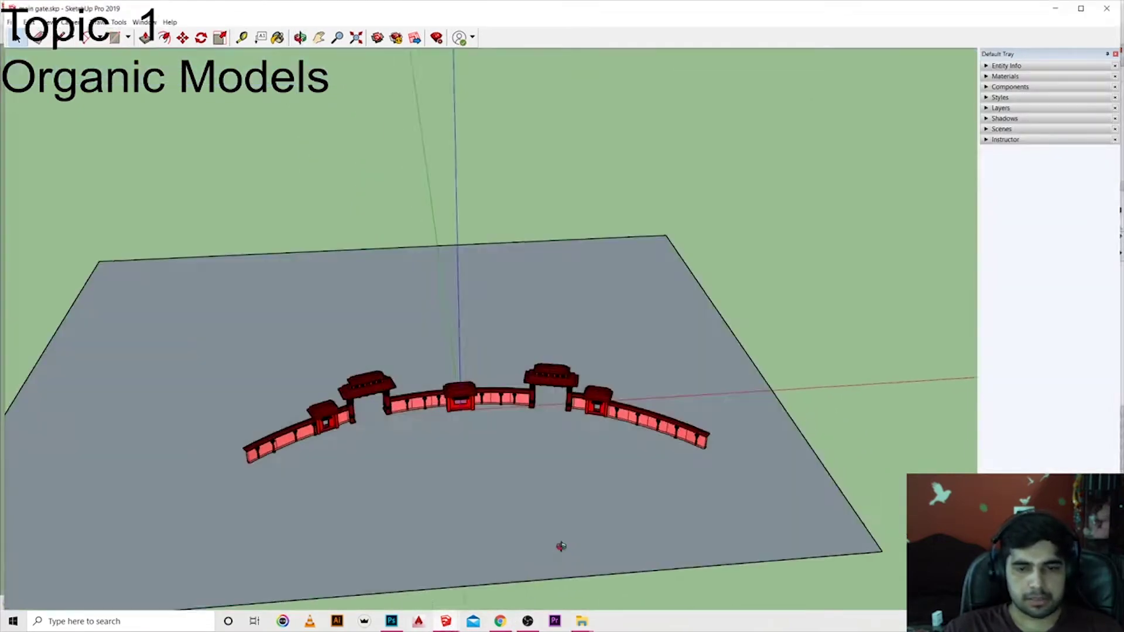
Step: Orbit toward a top-down view of the red gate and zoom in and out over it
middle_click_drag(560, 545, 626, 447)
scroll(626, 446, "up", 3)
scroll(674, 421, "up", 3)
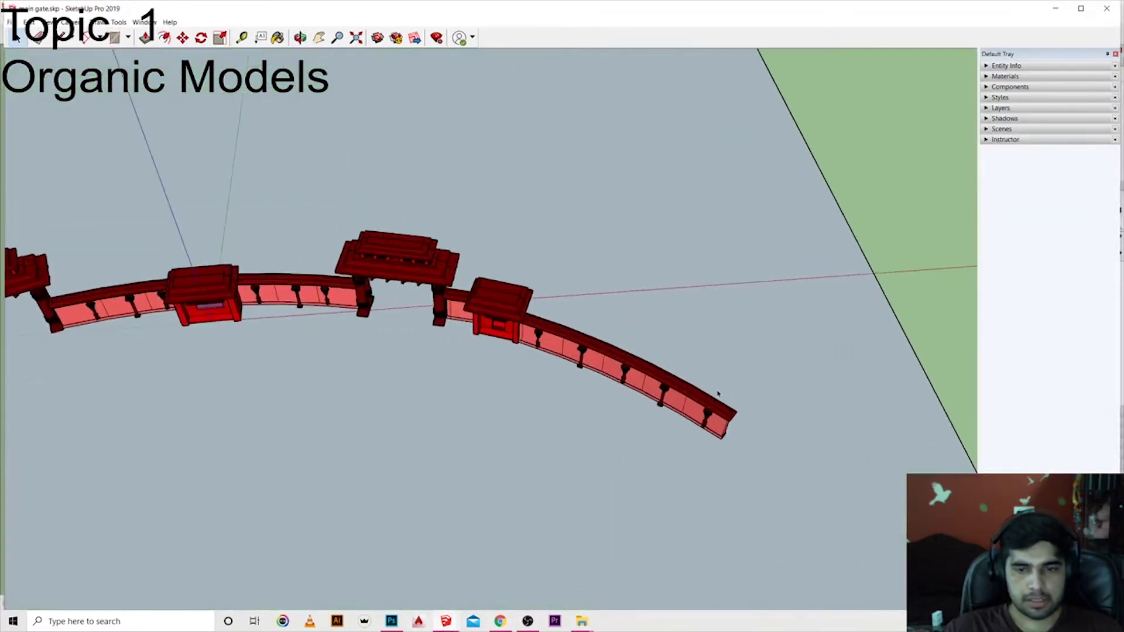
scroll(714, 398, "up", 3)
scroll(724, 481, "up", 3)
scroll(724, 483, "down", 3)
scroll(708, 456, "down", 3)
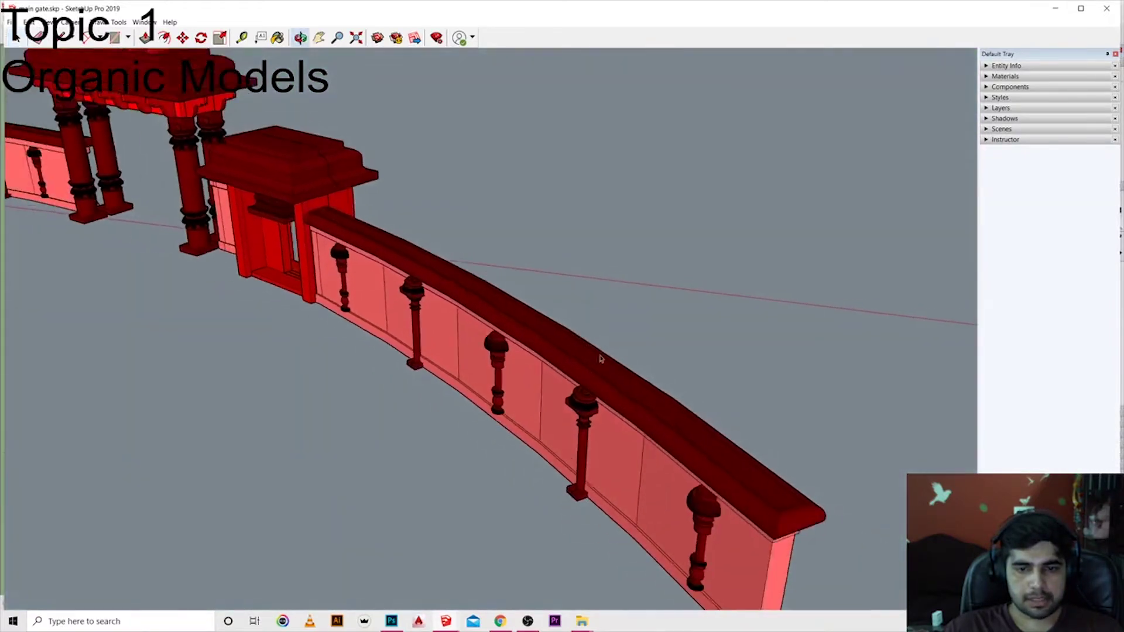
scroll(694, 434, "down", 3)
scroll(681, 414, "down", 2)
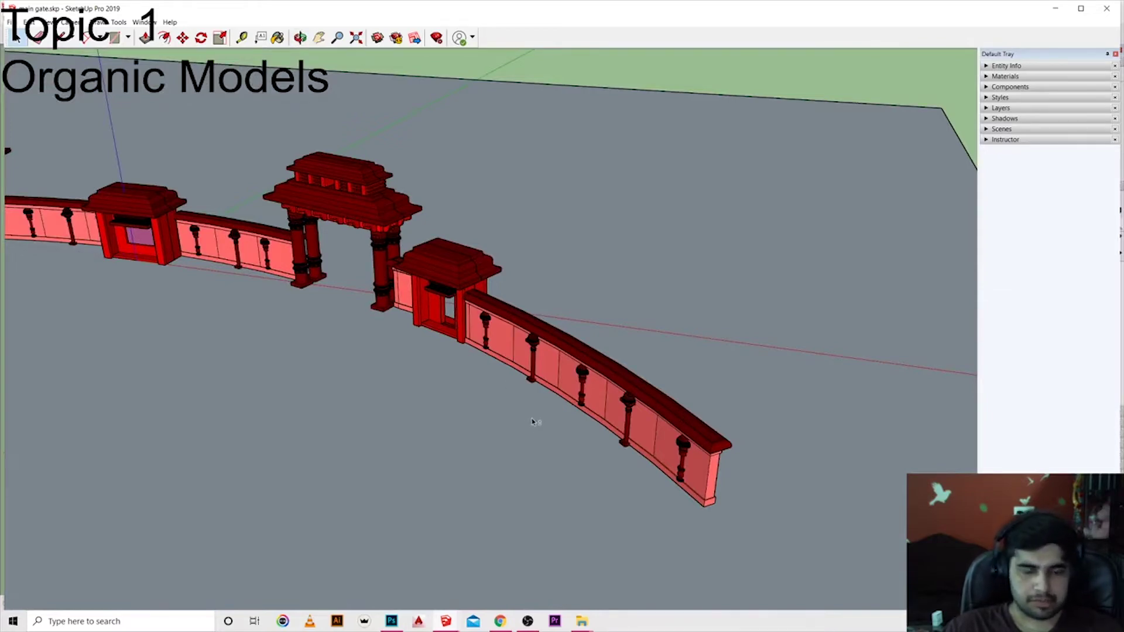
scroll(586, 434, "up", 1)
scroll(739, 505, "up", 2)
scroll(761, 502, "up", 2)
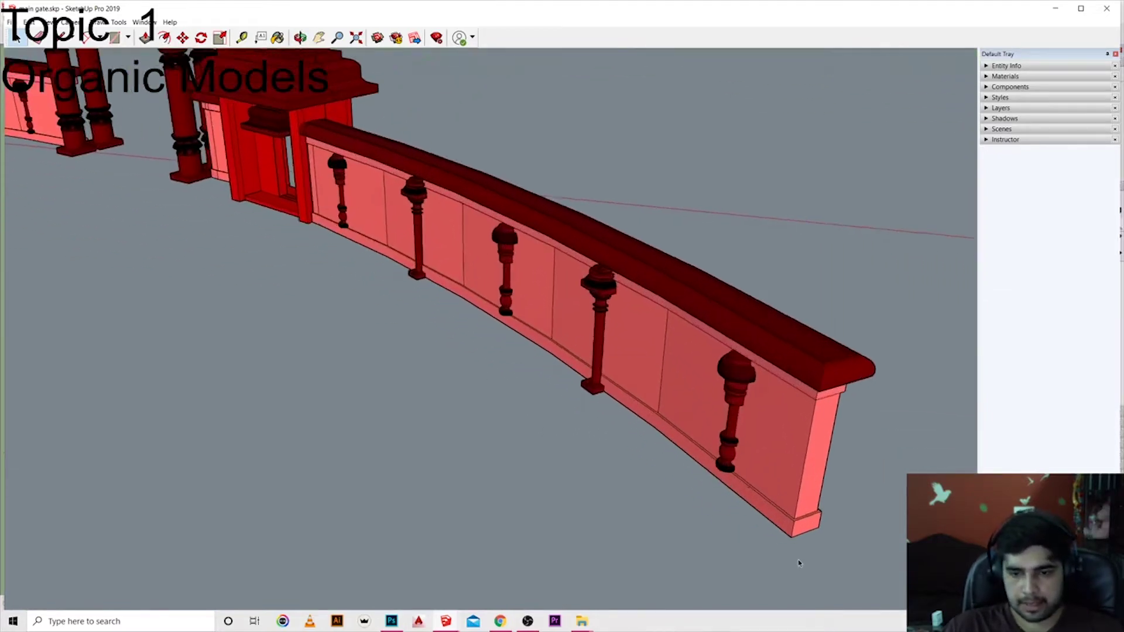
Step: Tilt the view down along the curved pillared wall and zoom to inspect it
mouse_move(784, 500)
middle_mouse_down()
mouse_move(828, 496)
mouse_move(775, 446)
mouse_move(802, 460)
middle_mouse_up()
scroll(828, 497, "down", 2)
scroll(808, 504, "down", 2)
scroll(790, 497, "down", 2)
scroll(774, 447, "down", 3)
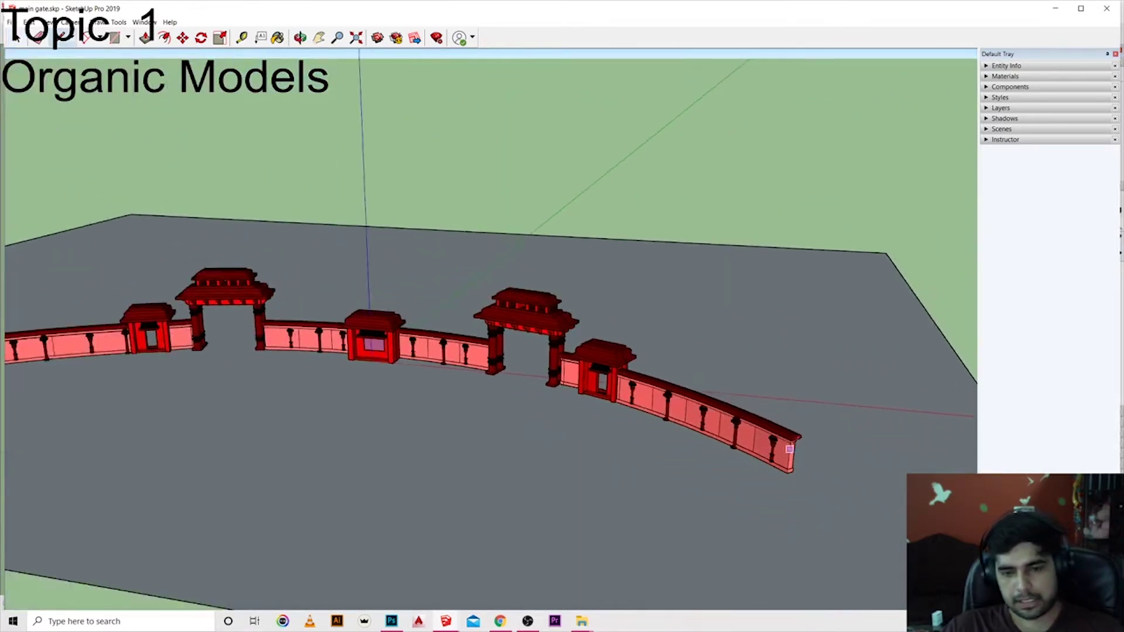
scroll(806, 519, "down", 2)
scroll(832, 565, "up", 2)
scroll(820, 501, "down", 2)
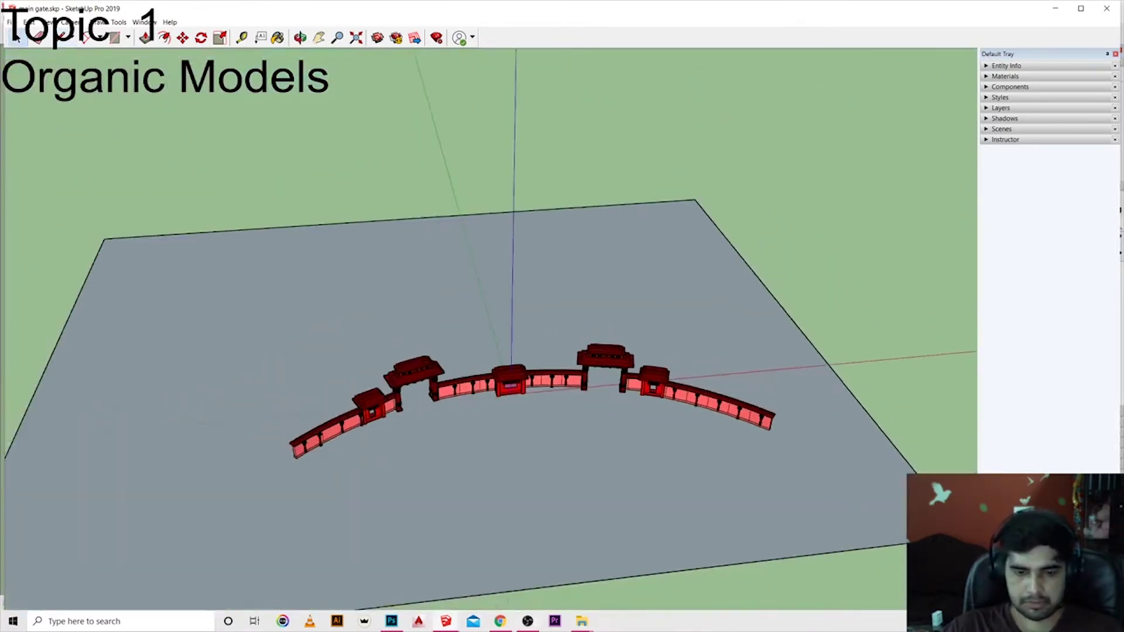
Step: In the Untitled model, draw an arc from the axis origin to a far end point
mouse_move(445, 620)
left_click(586, 571)
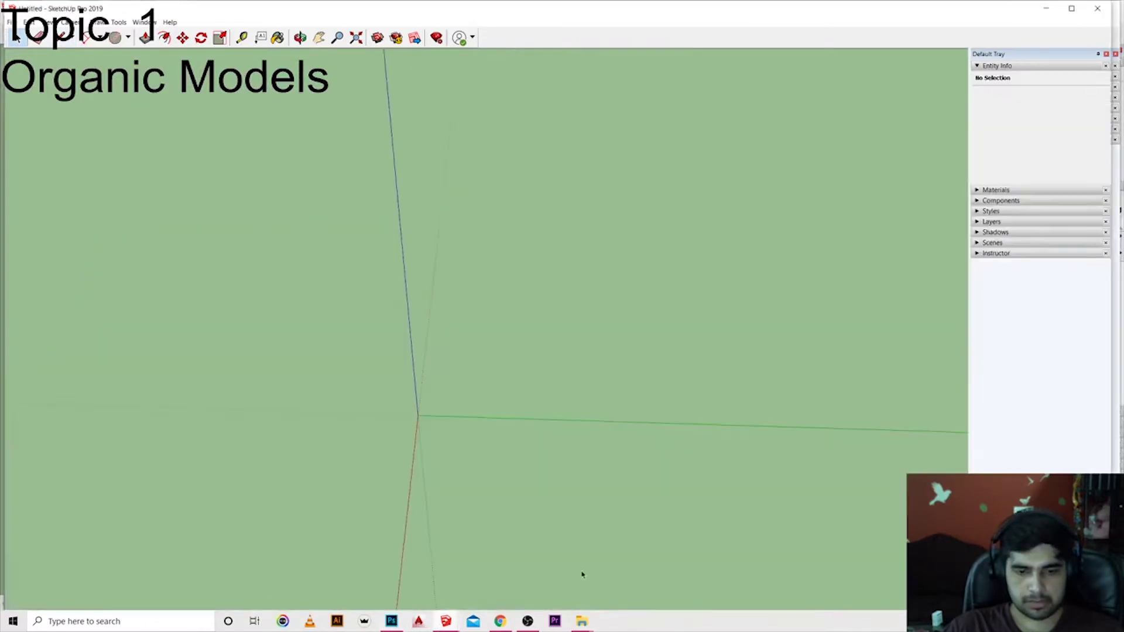
mouse_move(582, 572)
middle_mouse_down()
mouse_move(559, 451)
mouse_move(535, 401)
mouse_move(251, 314)
mouse_move(733, 407)
mouse_move(595, 387)
mouse_move(332, 381)
middle_mouse_up()
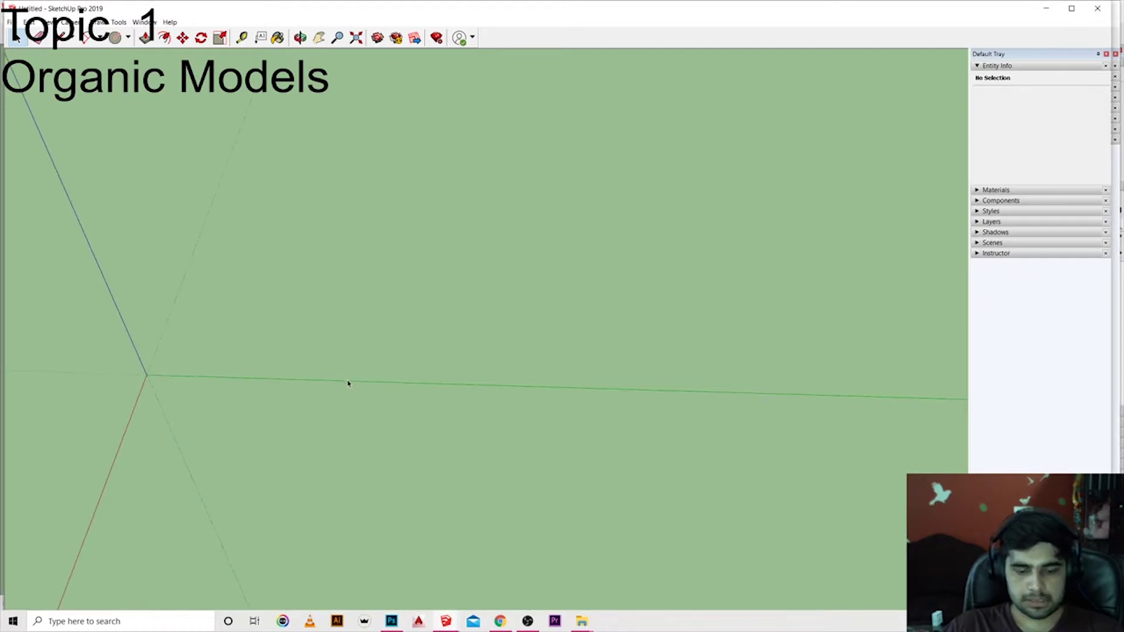
key("l")
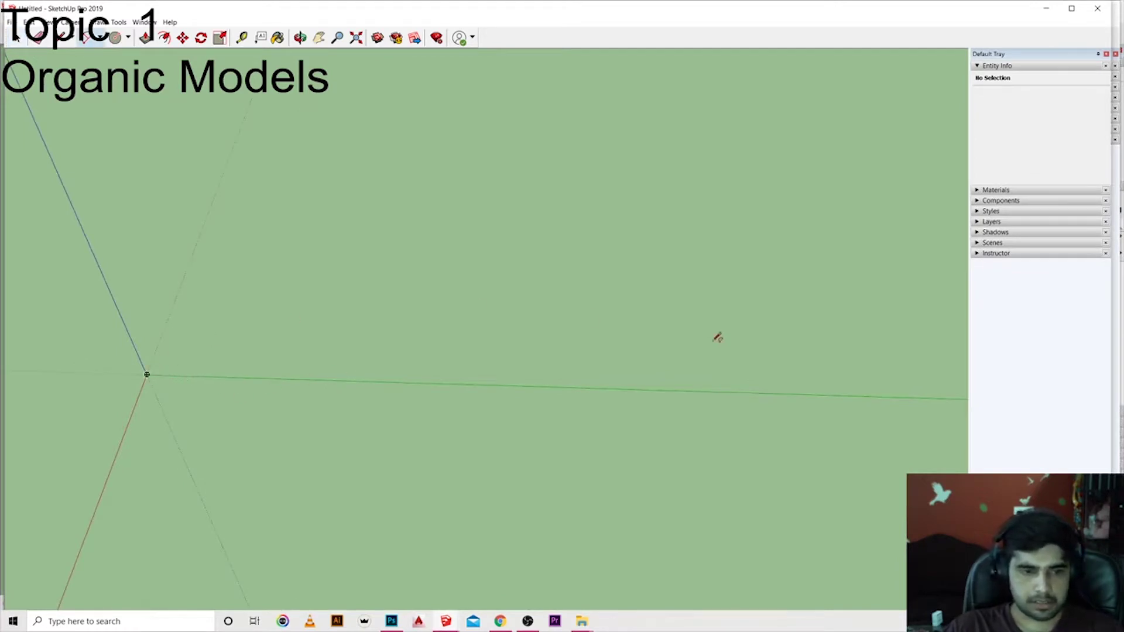
left_click(717, 384)
left_click(565, 245)
key("space")
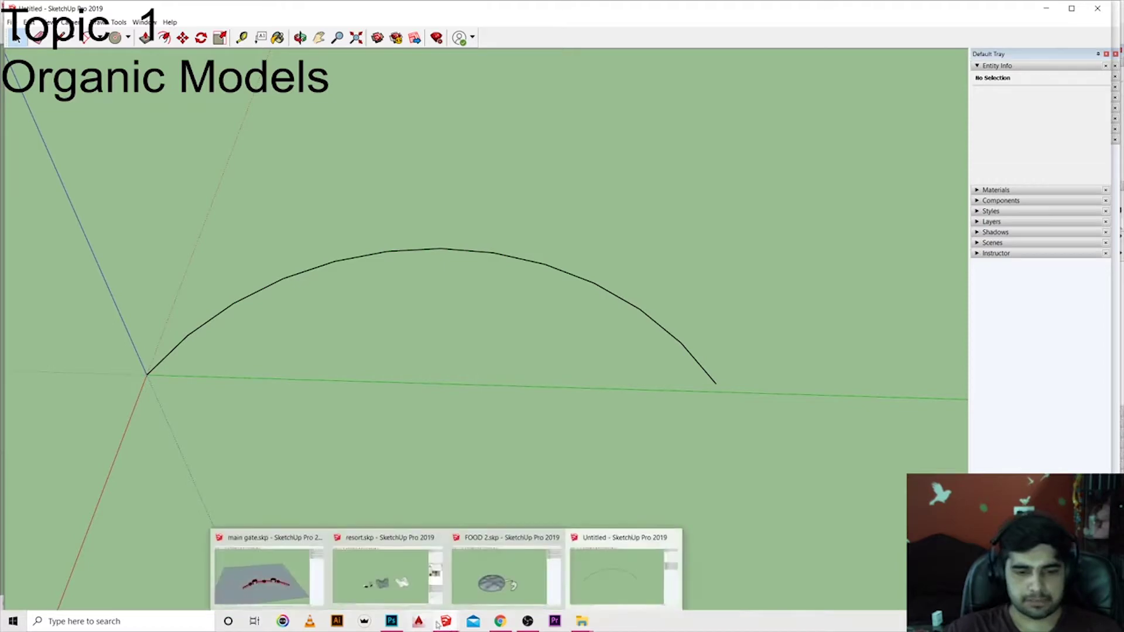
left_click(264, 577)
scroll(778, 432, "up", 2)
scroll(777, 433, "up", 2)
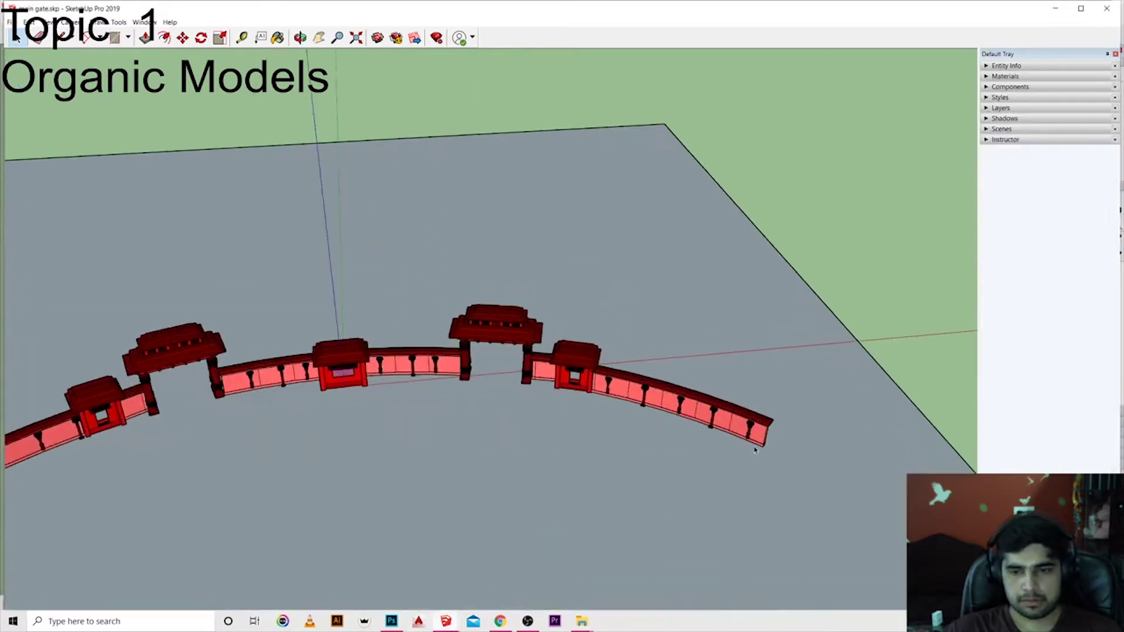
scroll(778, 432, "up", 3)
scroll(777, 432, "up", 2)
scroll(768, 422, "up", 2)
mouse_move(768, 422)
middle_mouse_down()
mouse_move(633, 458)
mouse_move(693, 233)
mouse_move(738, 344)
mouse_move(696, 273)
middle_mouse_up()
scroll(632, 458, "up", 1)
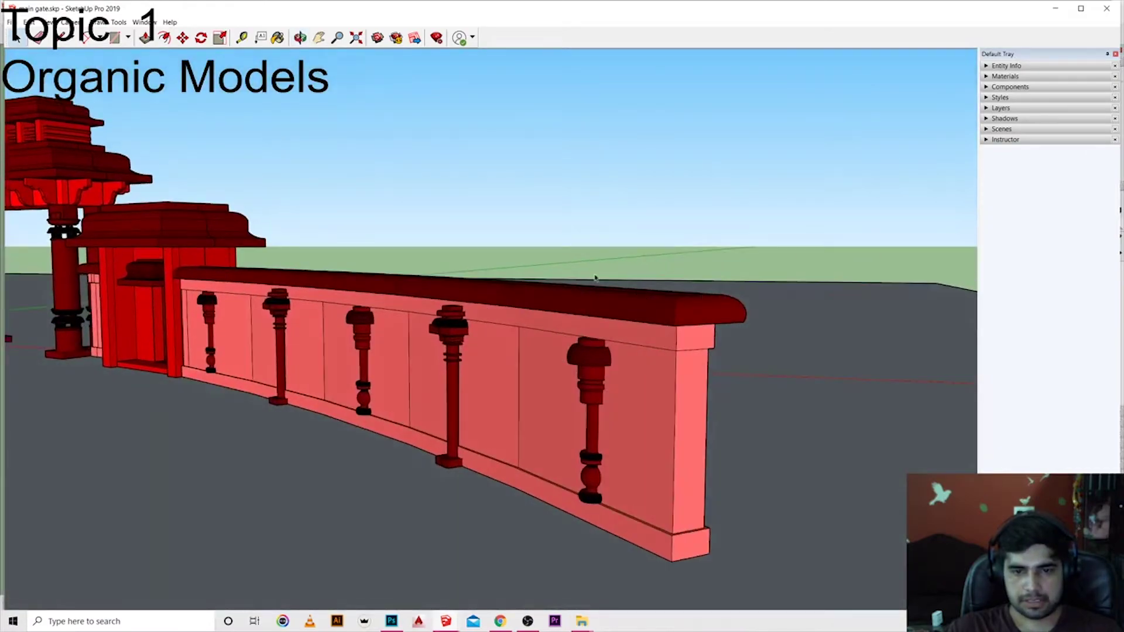
mouse_move(596, 278)
middle_mouse_down()
mouse_move(525, 271)
mouse_move(652, 369)
middle_mouse_up()
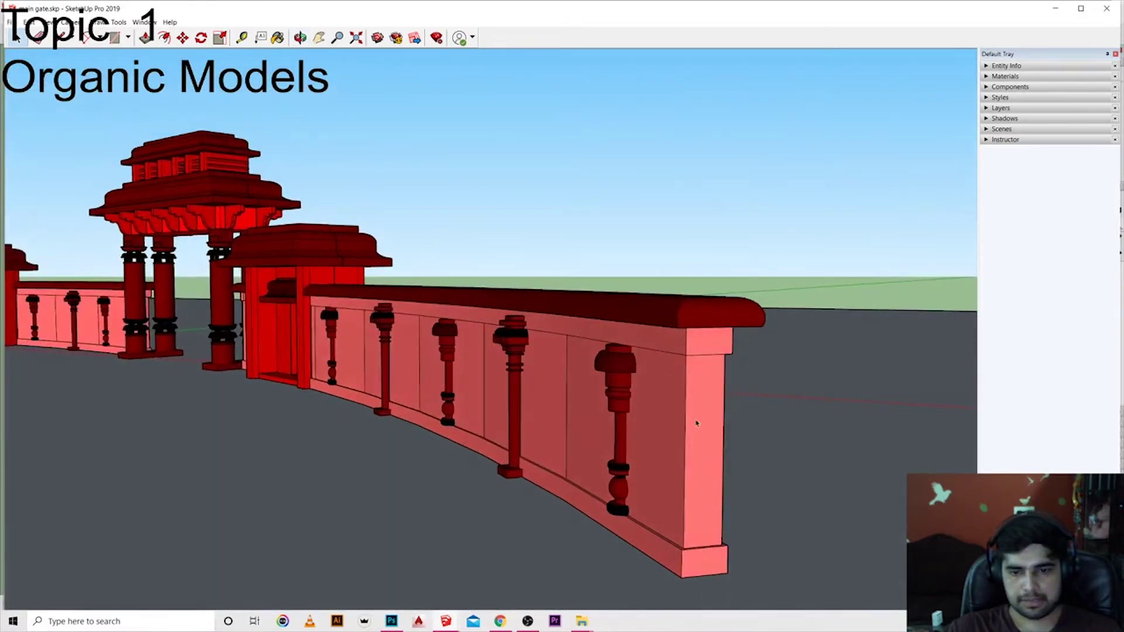
middle_click_drag(638, 576, 732, 538)
scroll(744, 536, "down", 2)
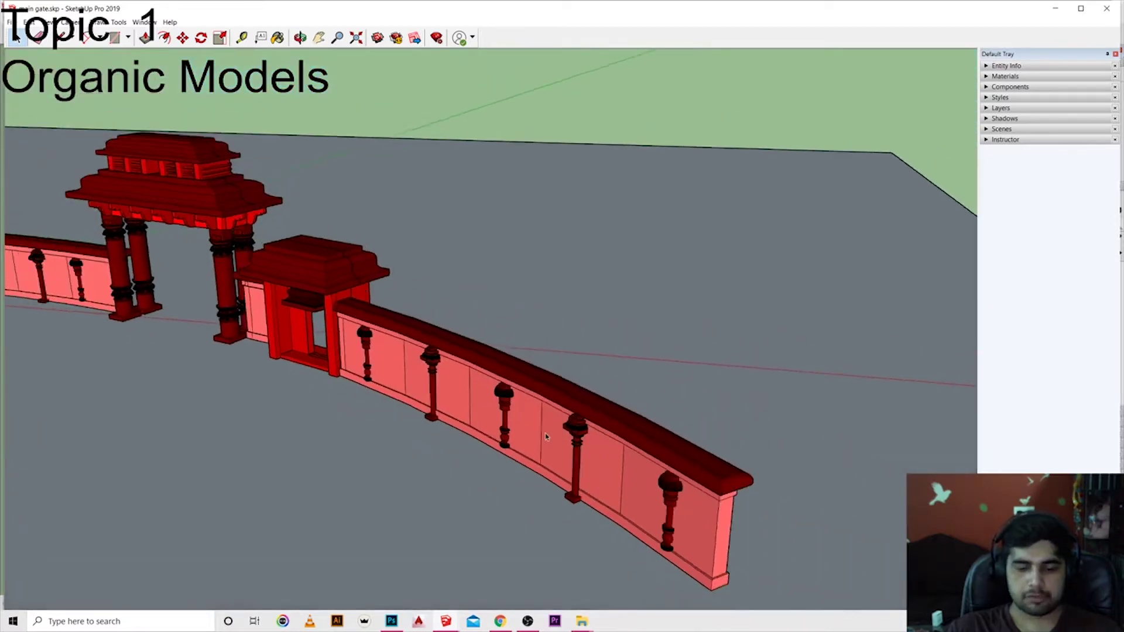
scroll(756, 532, "down", 2)
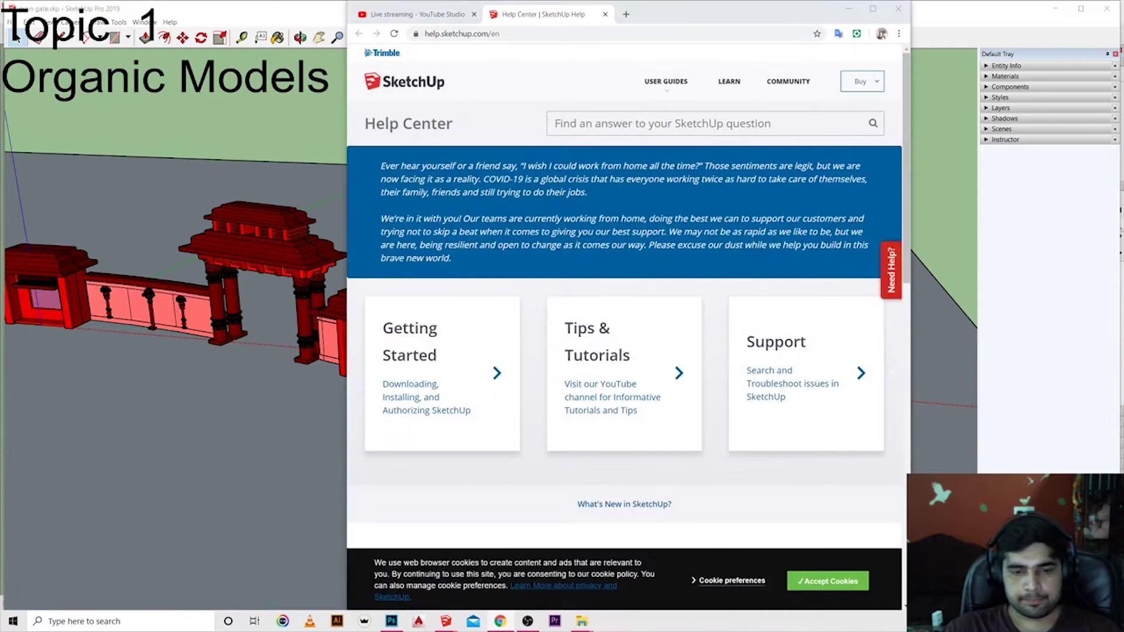
left_click(446, 622)
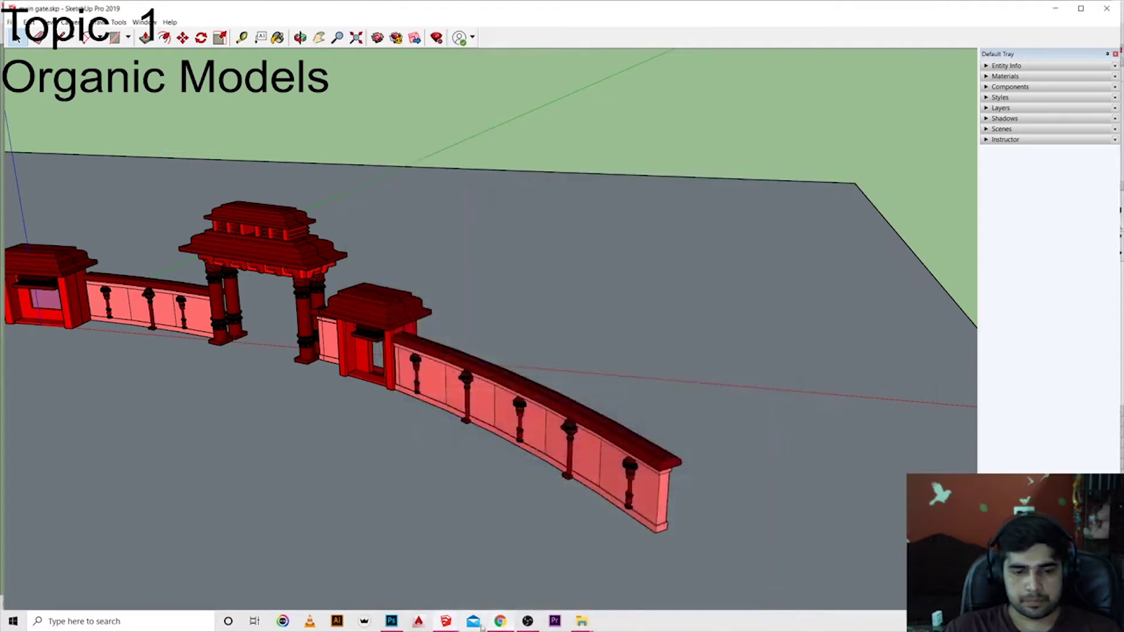
mouse_move(445, 622)
left_click(644, 568)
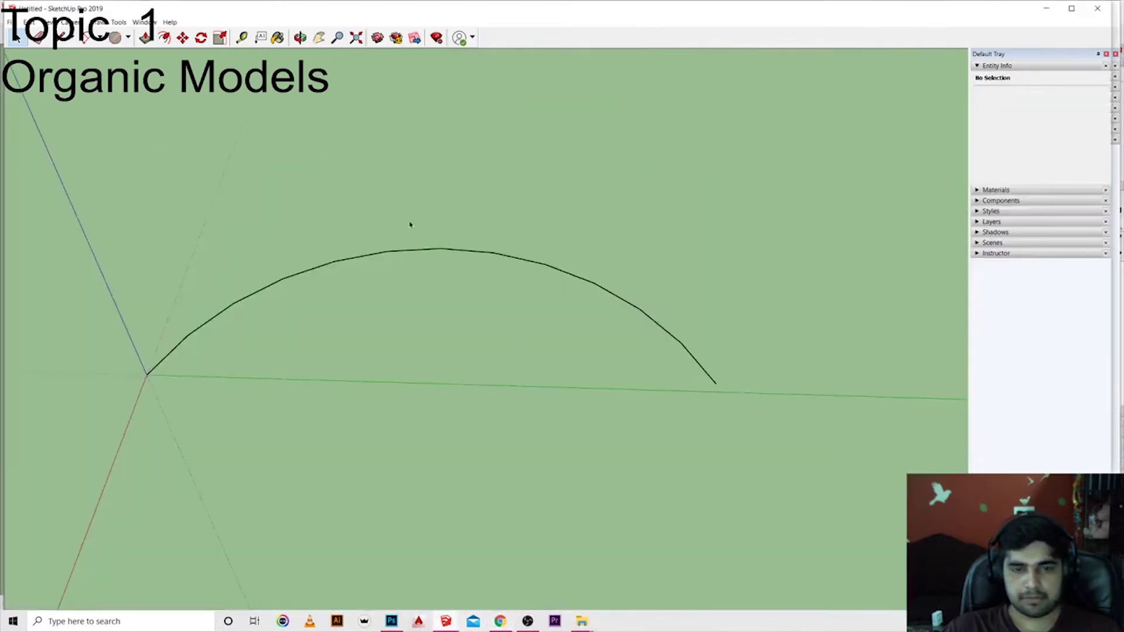
Step: Draw the top slab rectangle of the I-profile to the right of the arc
key("l")
middle_click_drag(876, 314, 538, 314)
mouse_move(494, 384)
middle_mouse_down()
mouse_move(793, 476)
mouse_move(684, 453)
middle_mouse_up()
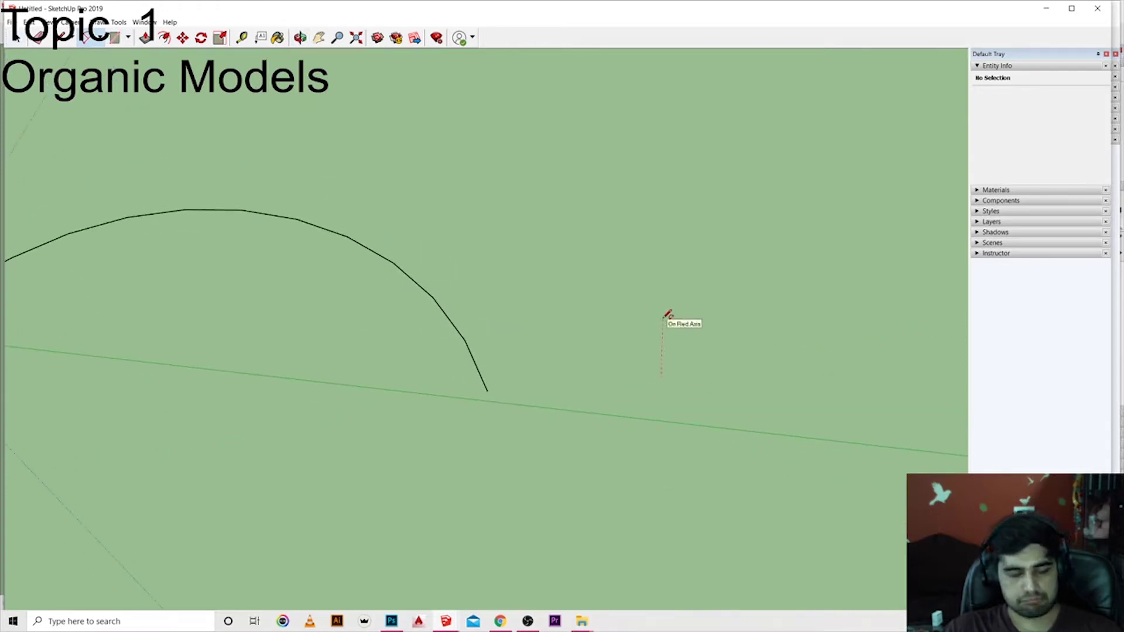
key("r")
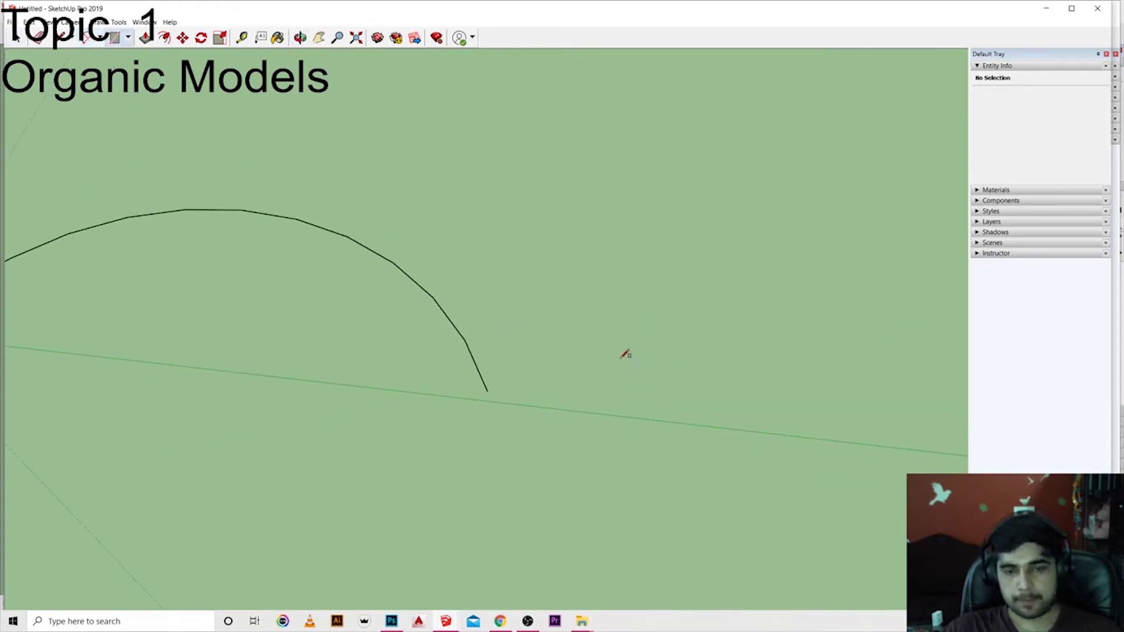
left_click(612, 354)
left_click(658, 368)
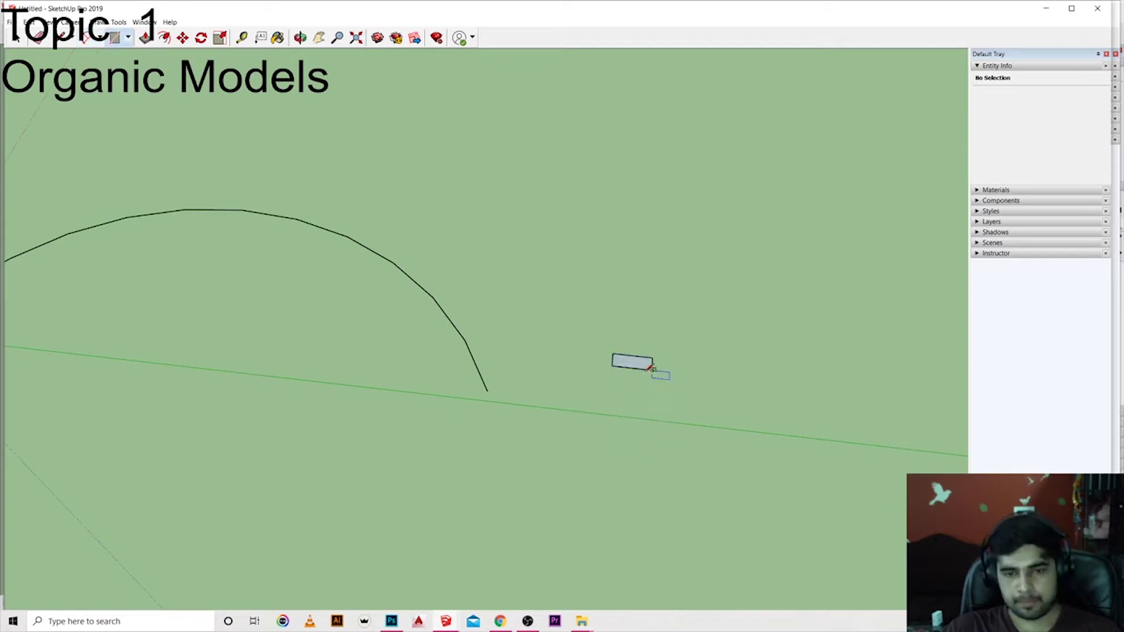
mouse_move(661, 375)
middle_mouse_down()
mouse_move(627, 377)
mouse_move(609, 353)
middle_mouse_up()
Step: Add a narrower rectangle, a tall pillar shaft, and a flat base under it
left_click(605, 355)
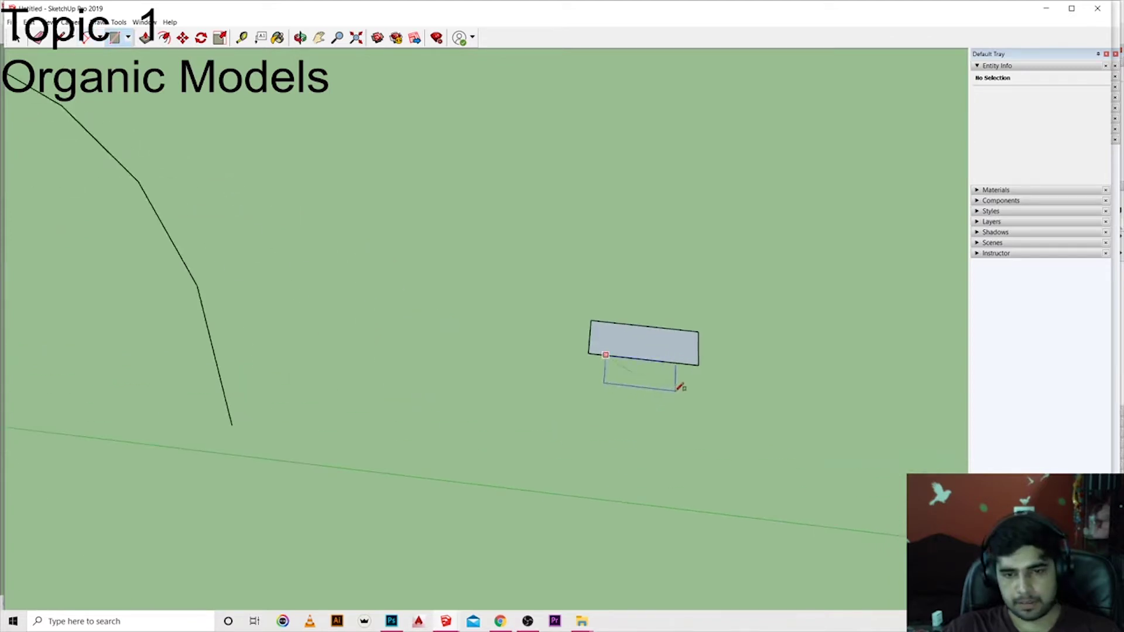
left_click(681, 388)
middle_click_drag(624, 382, 622, 384)
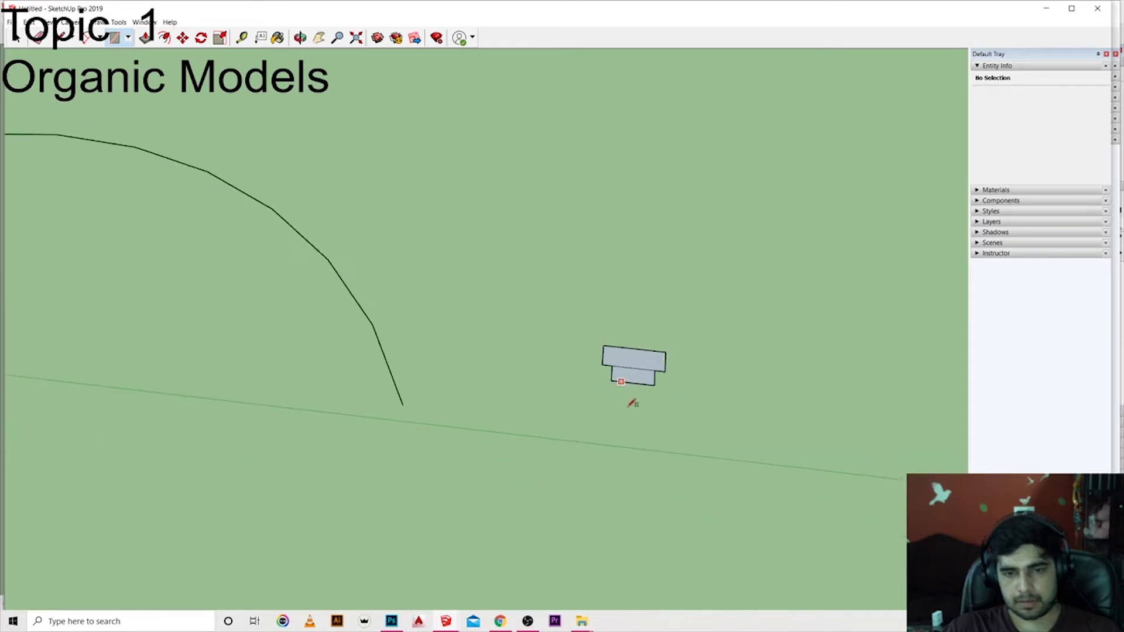
left_click(620, 382)
left_click(642, 495)
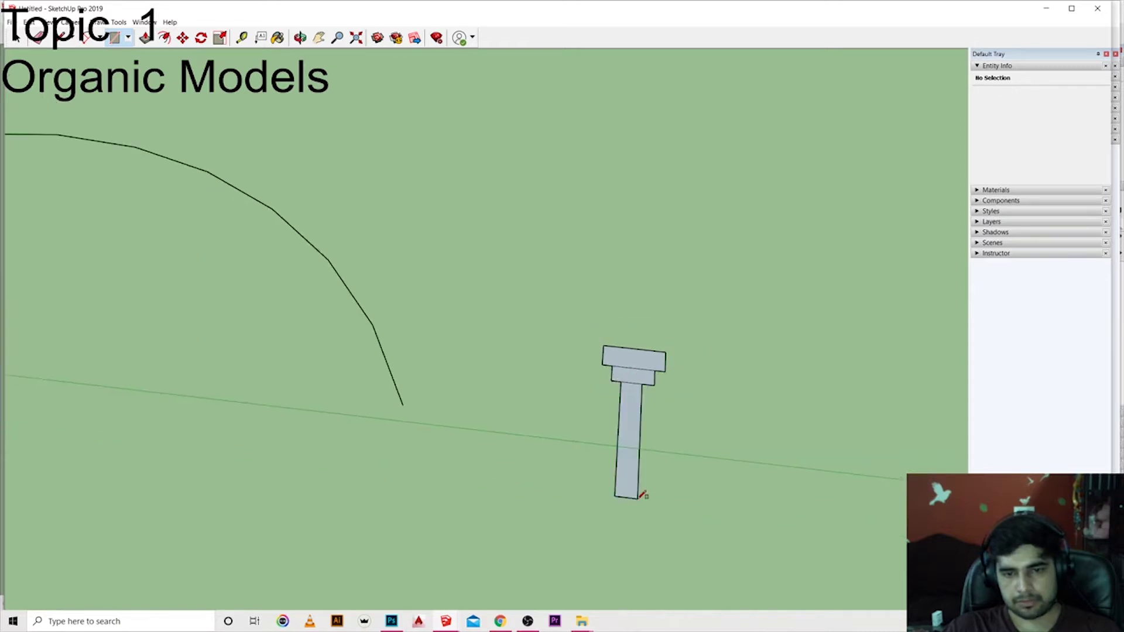
left_click(614, 496)
left_click(667, 516)
Step: Extend the pillar base with a small rectangle on its left
scroll(641, 507, "up", 2)
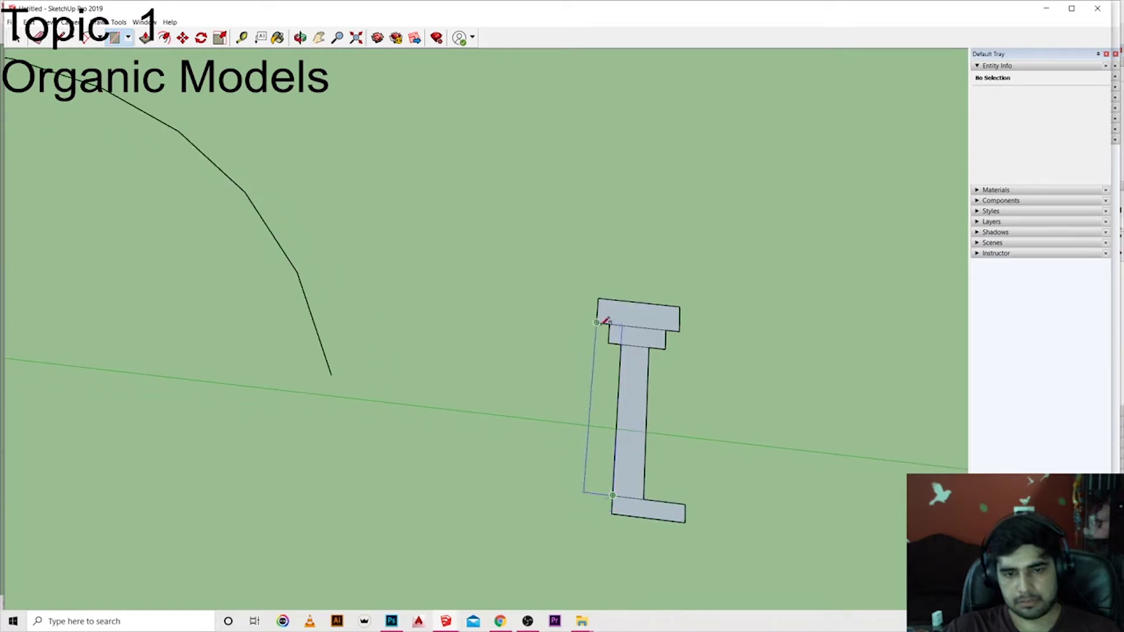
left_click(590, 508)
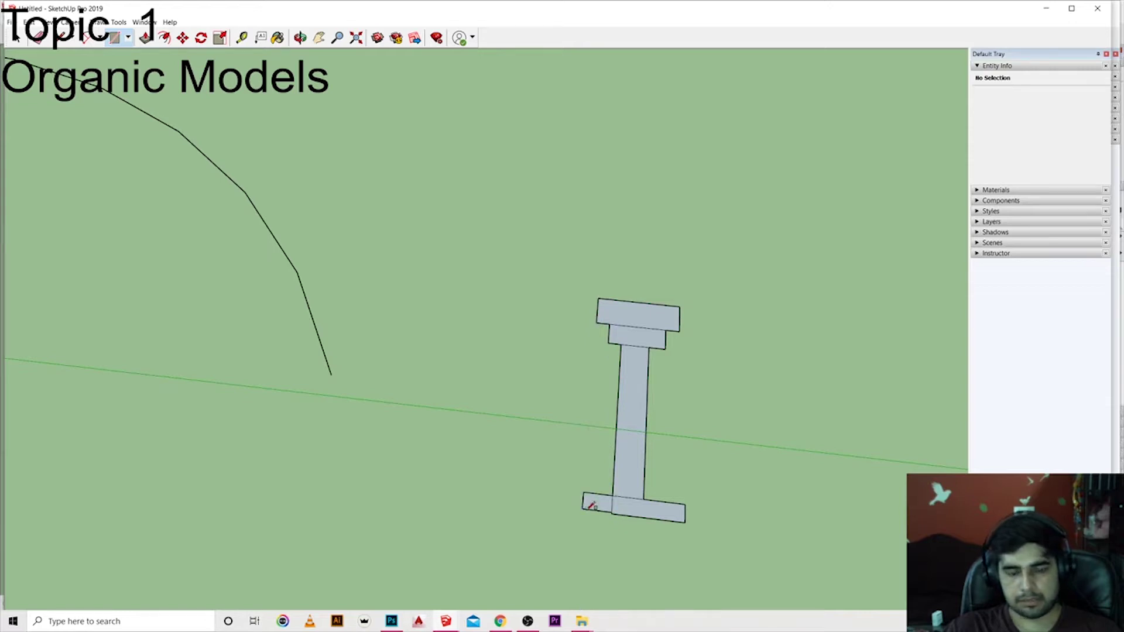
scroll(591, 504, "up", 2)
scroll(612, 519, "up", 2)
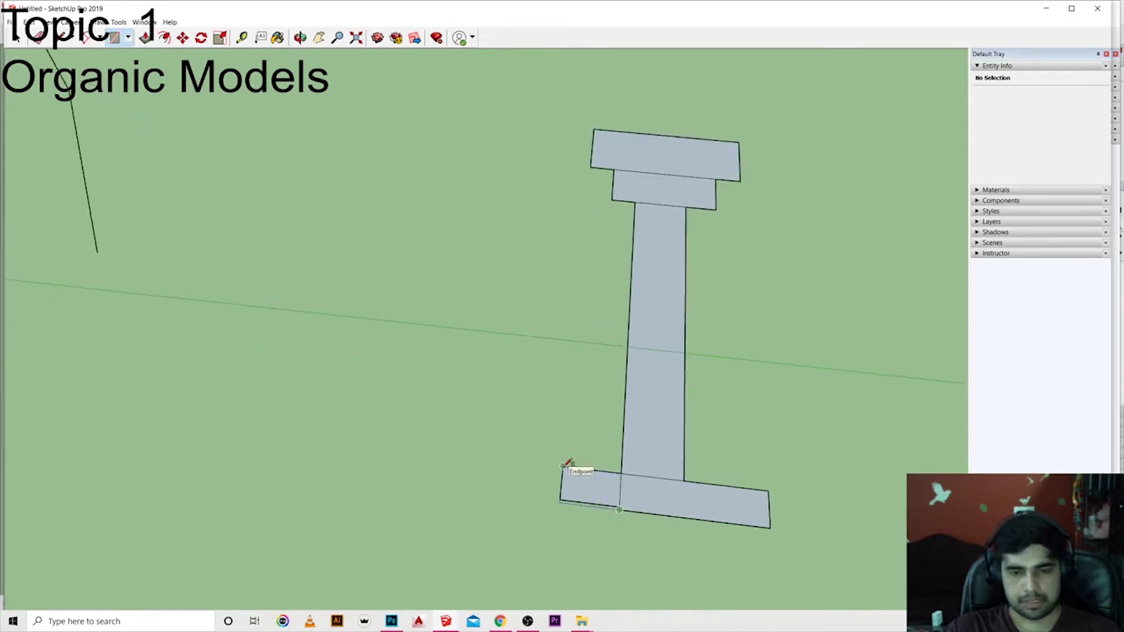
scroll(565, 466, "up", 2)
Step: Erase the extra inner edges so the I-profile is one face, then orbit to check it
key("e")
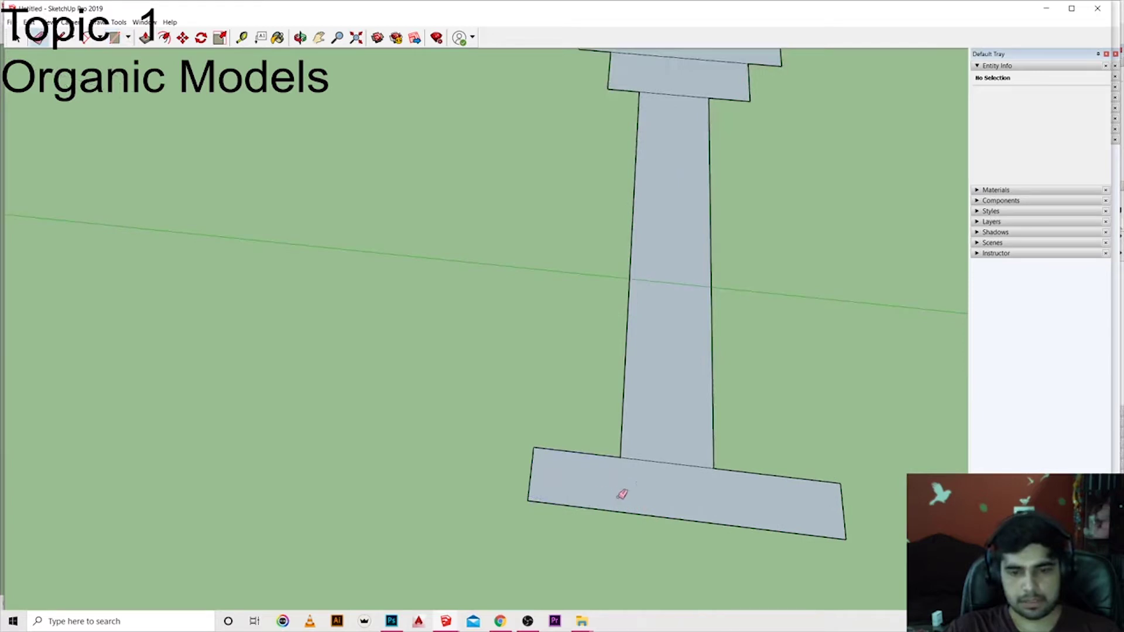
scroll(645, 479, "down", 4)
scroll(666, 352, "up", 3)
scroll(573, 321, "down", 2)
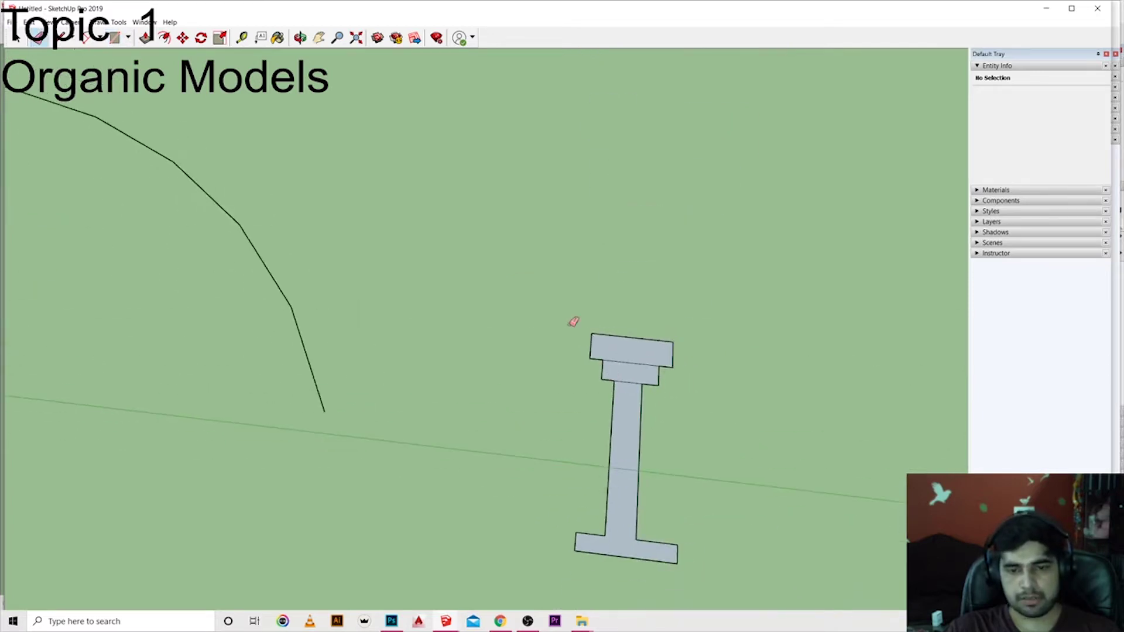
middle_click_drag(574, 321, 580, 407)
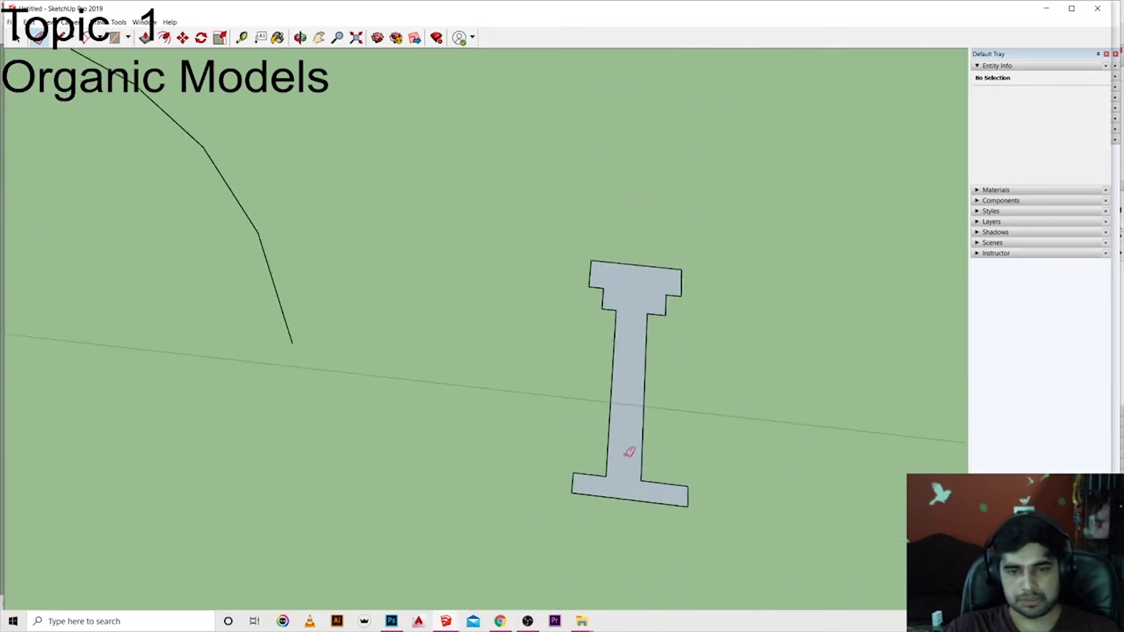
middle_click_drag(630, 451, 645, 317)
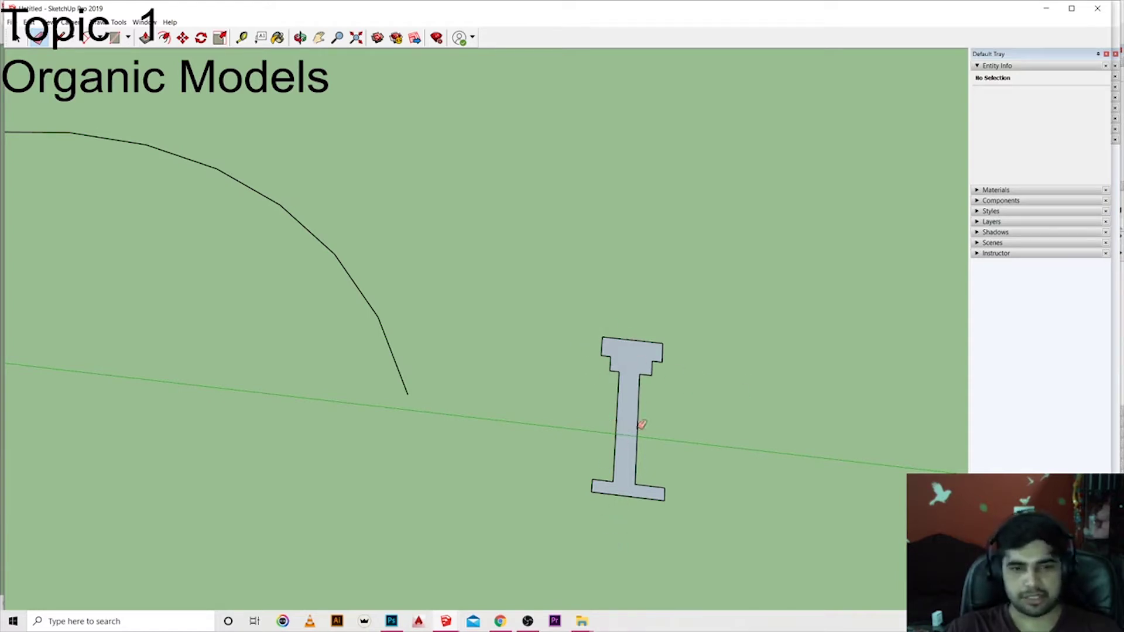
Step: Select the flat I-shaped face together with all its edges
key("space")
left_click(626, 430)
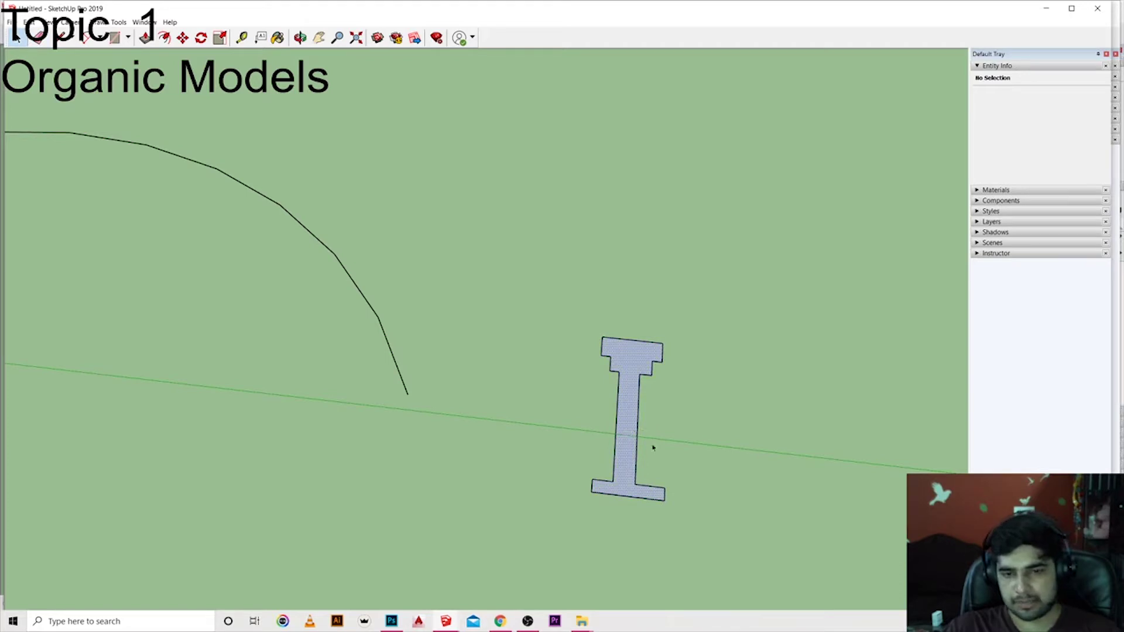
middle_click_drag(682, 501, 255, 367)
double_click(334, 427)
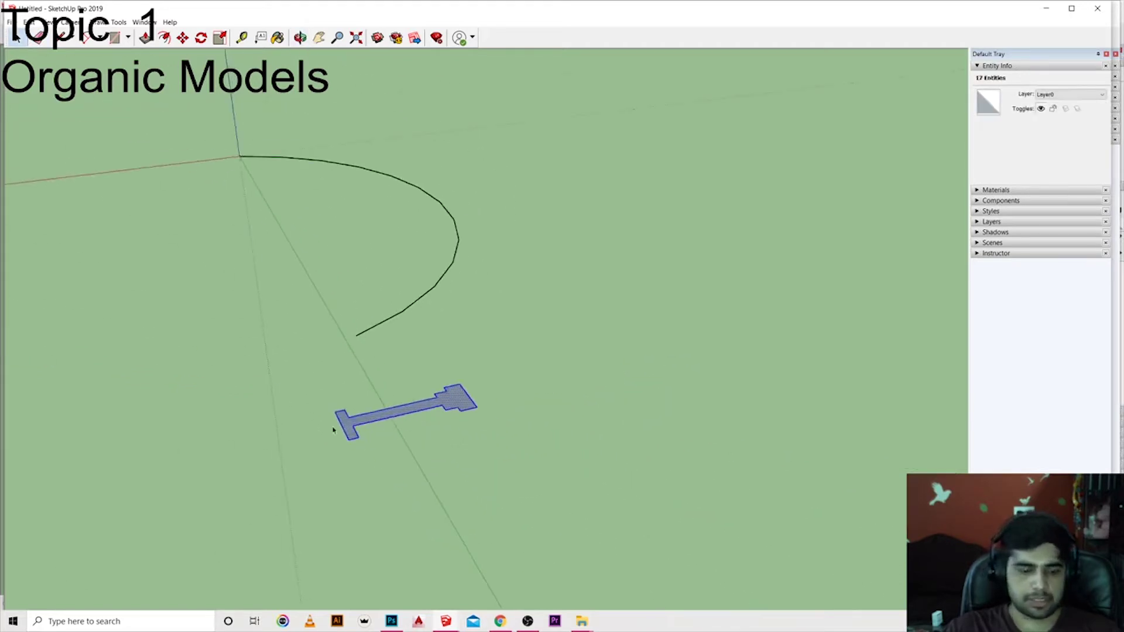
middle_click_drag(552, 419, 410, 351)
Step: Rotate the I-profile 90° upright, locked to the green axis
key("q")
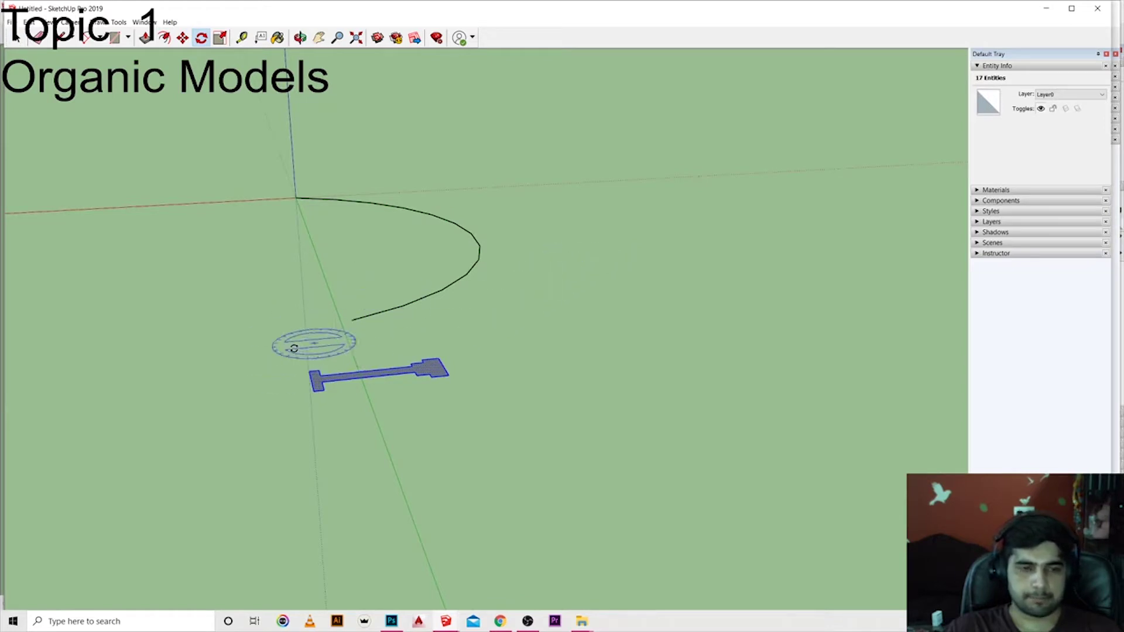
middle_click_drag(314, 342, 301, 397)
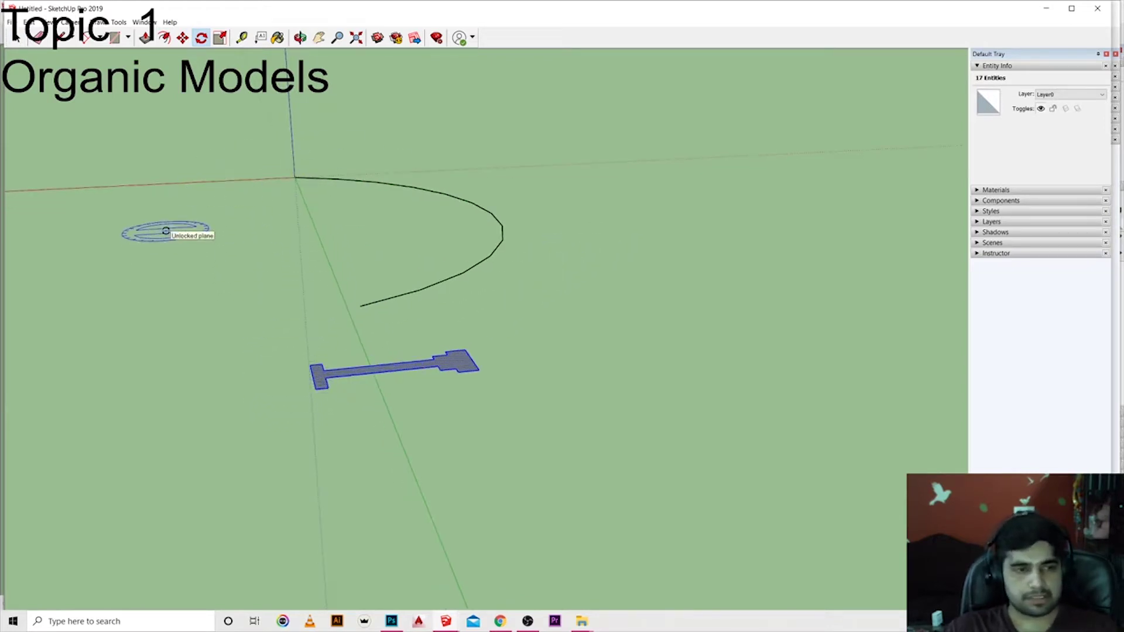
key("Right")
key("Left")
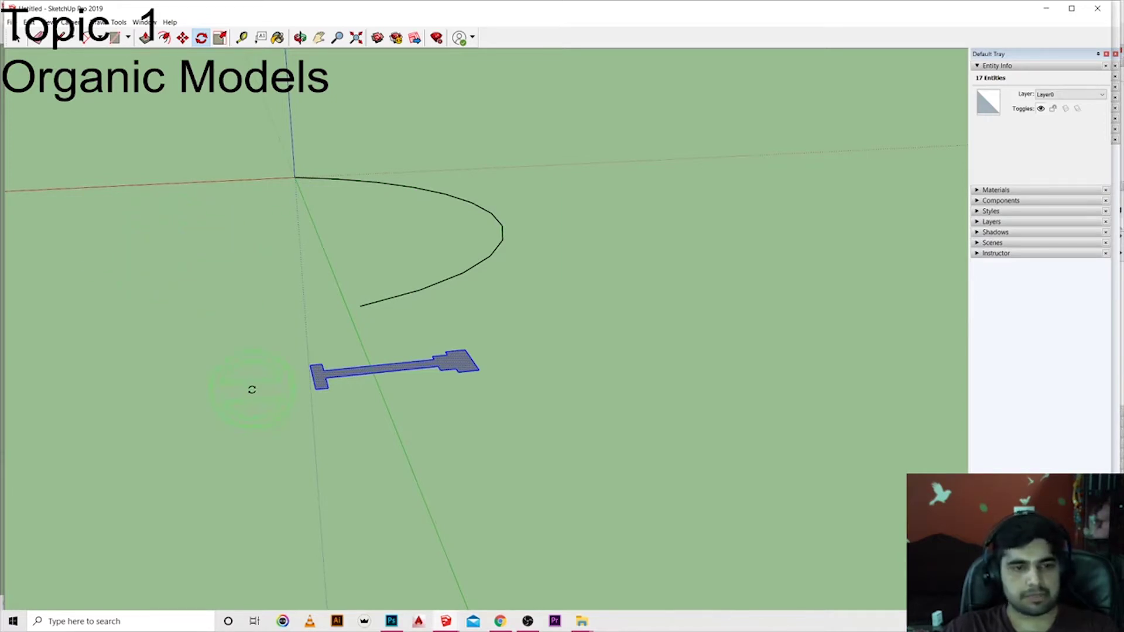
scroll(254, 334, "up", 2)
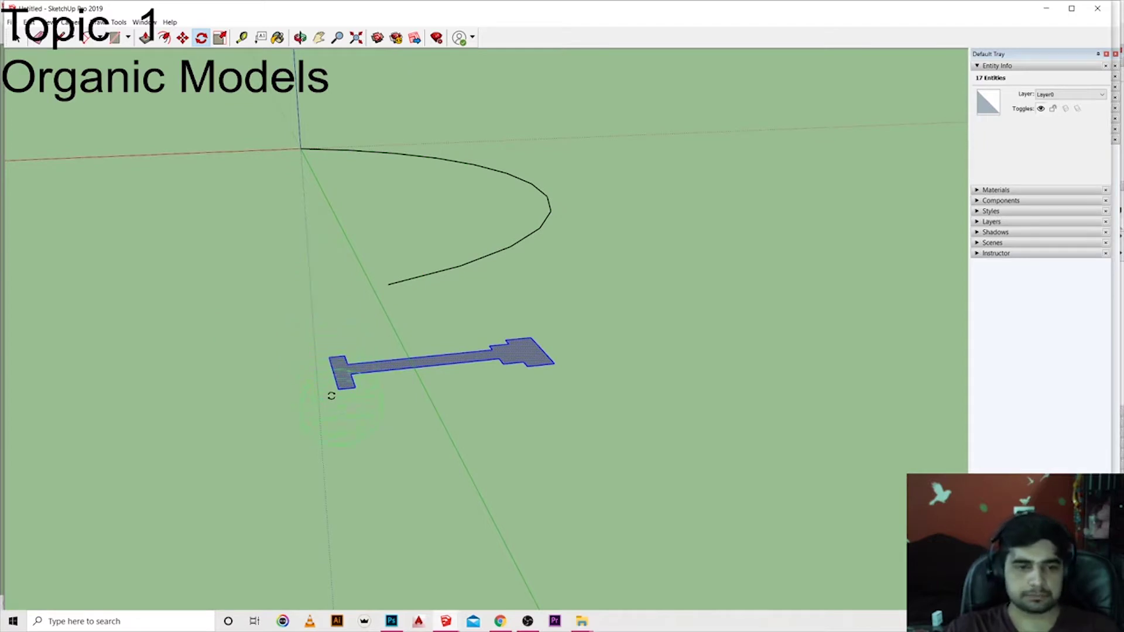
left_click(563, 367)
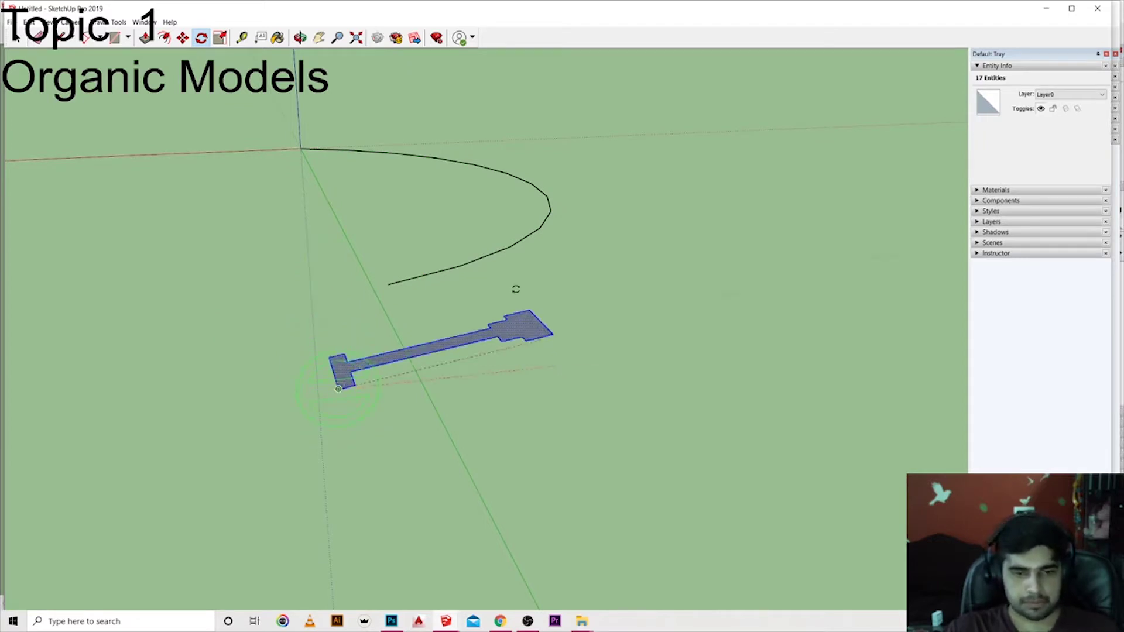
left_click(323, 129)
key("space")
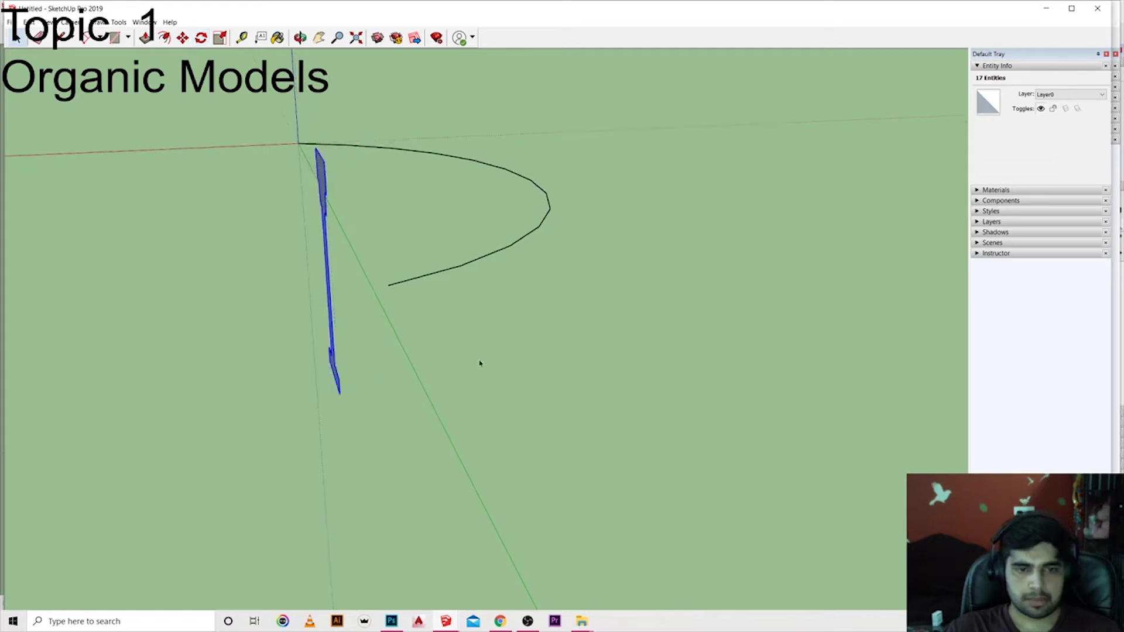
Step: Orbit and zoom to view the upright I-profile at the arc's end
mouse_move(480, 364)
middle_mouse_down()
mouse_move(422, 344)
mouse_move(617, 472)
mouse_move(584, 486)
mouse_move(562, 375)
mouse_move(700, 256)
middle_mouse_up()
key("m")
scroll(565, 363, "up", 2)
scroll(666, 404, "down", 3)
Step: Select the arc path, then the upright I-profile face, checking each in Entity Info
scroll(678, 459, "down", 2)
key("space")
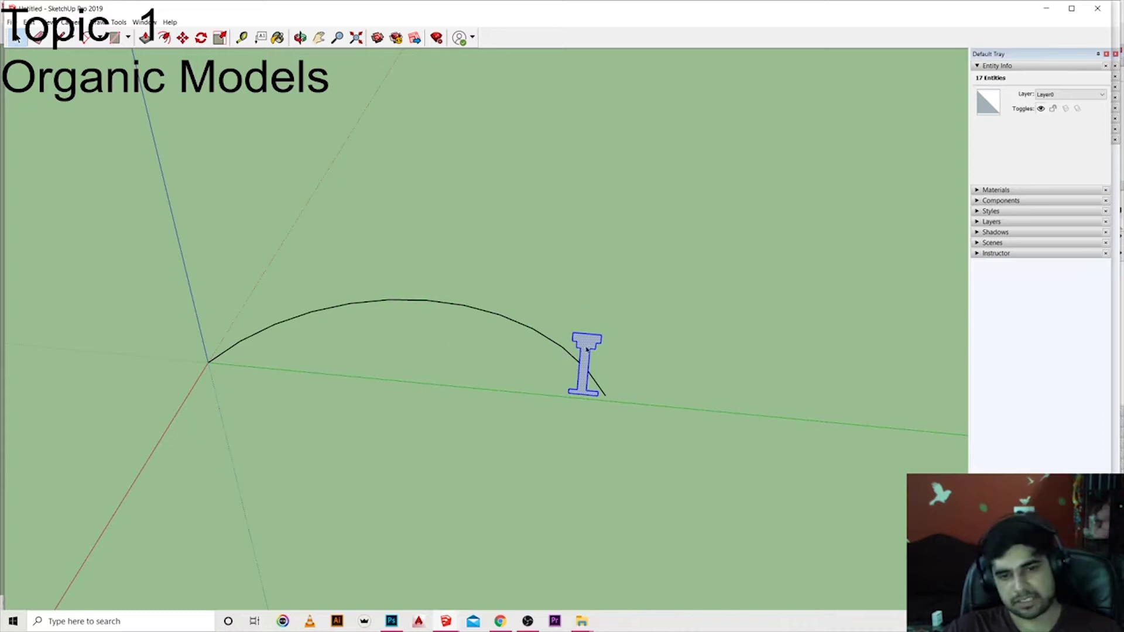
middle_click_drag(421, 422, 436, 350)
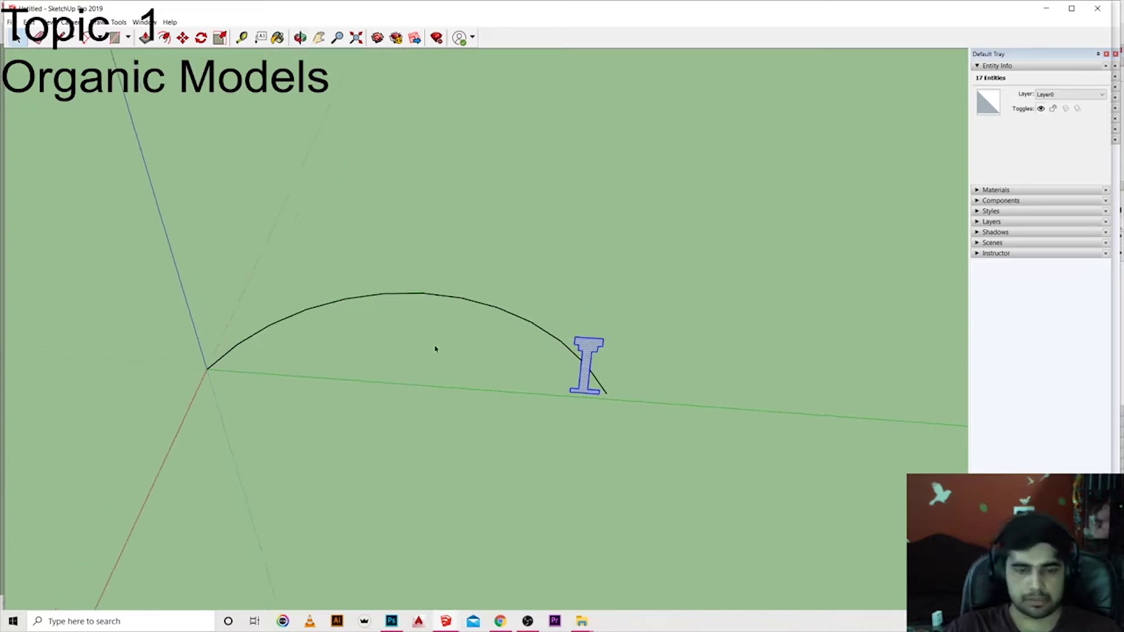
left_click(451, 303)
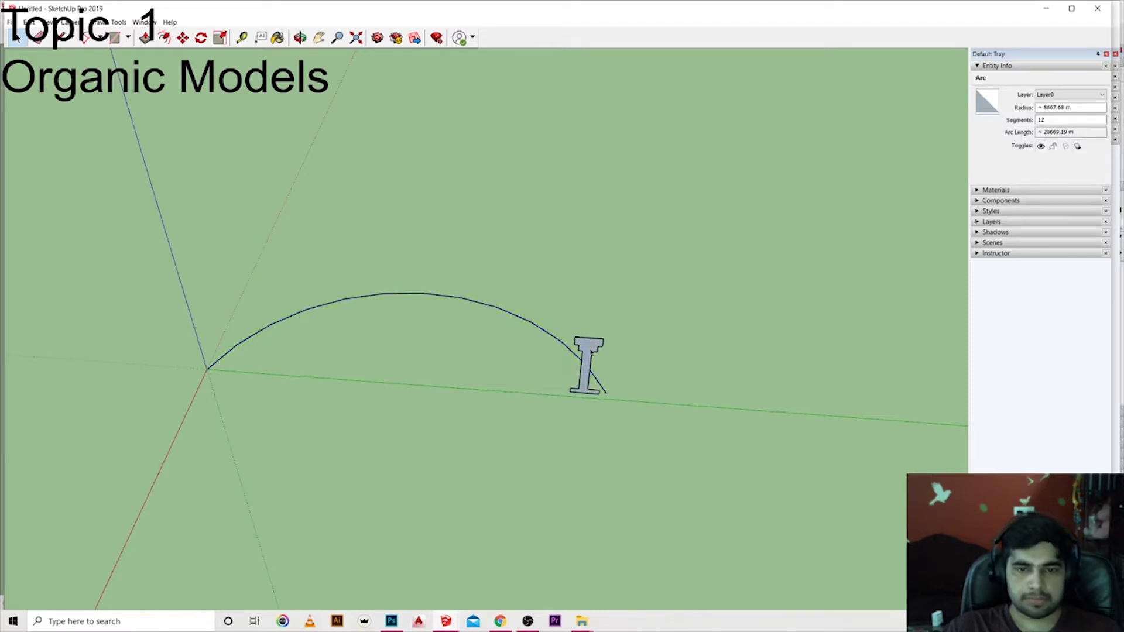
left_click(593, 351)
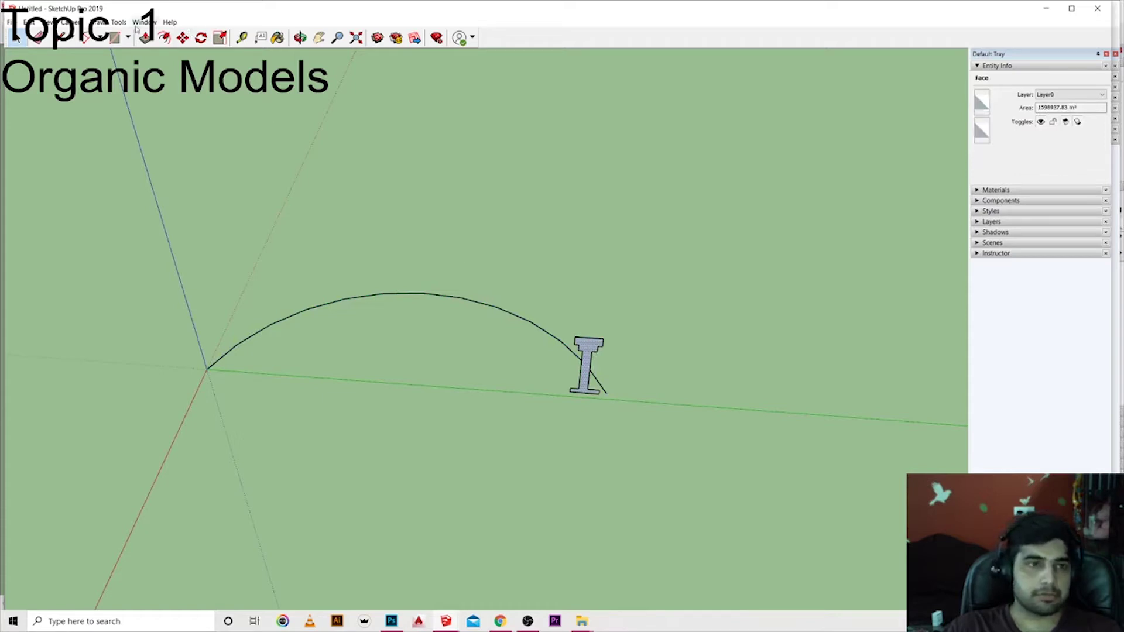
left_click(119, 22)
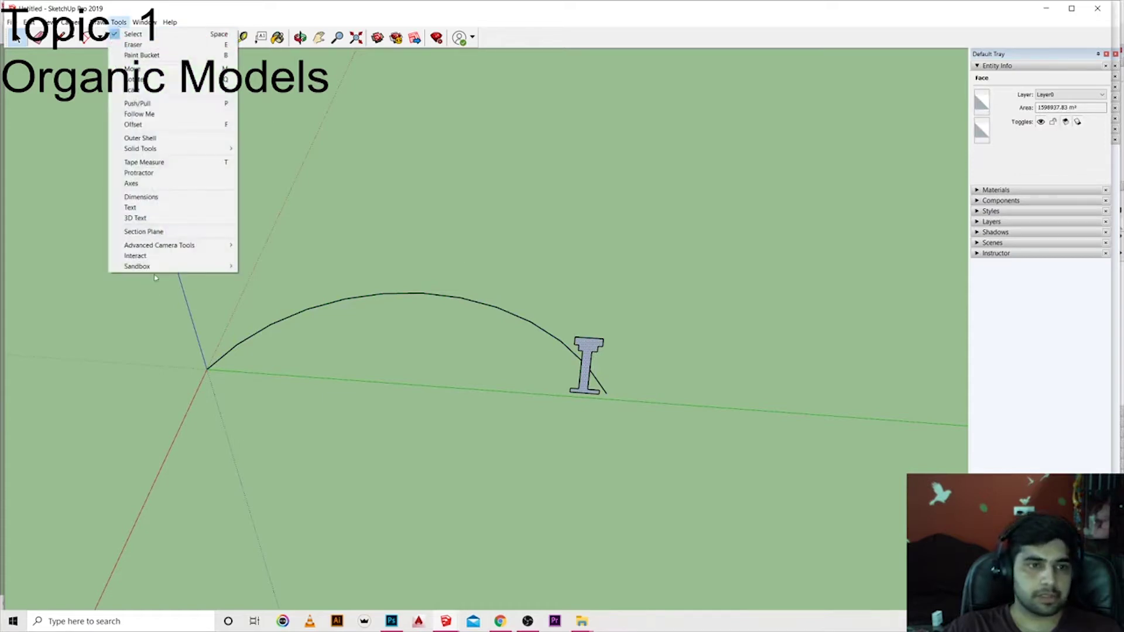
Step: Run Follow Me from the I-profile face and try sweeping it along the arc
left_click(168, 114)
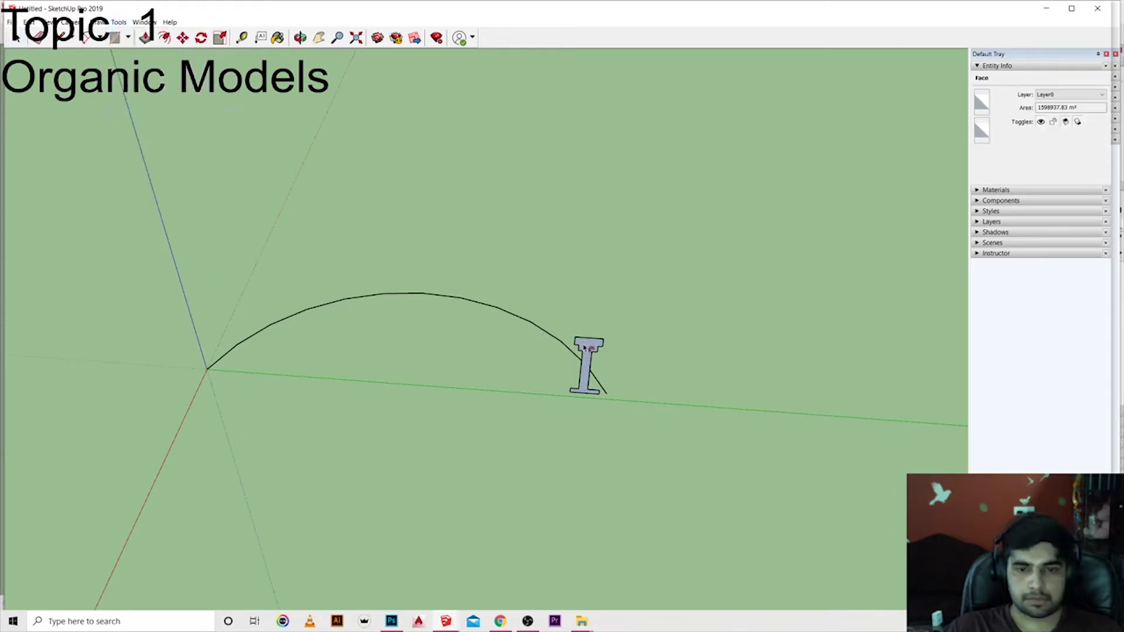
left_click(554, 339)
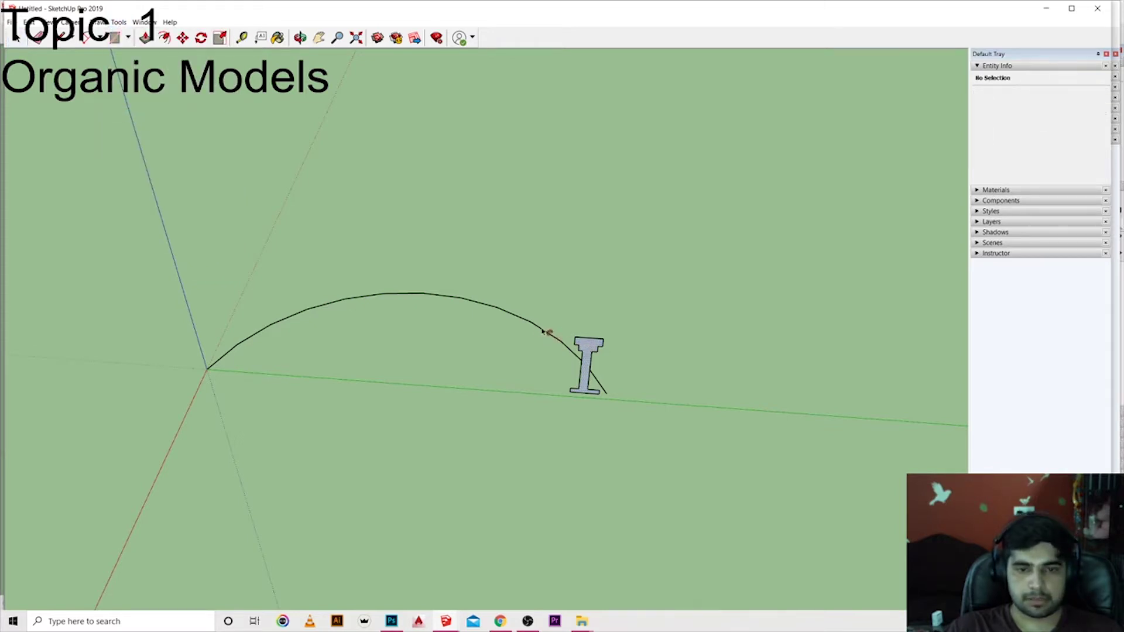
scroll(548, 332, "up", 2)
scroll(549, 330, "up", 2)
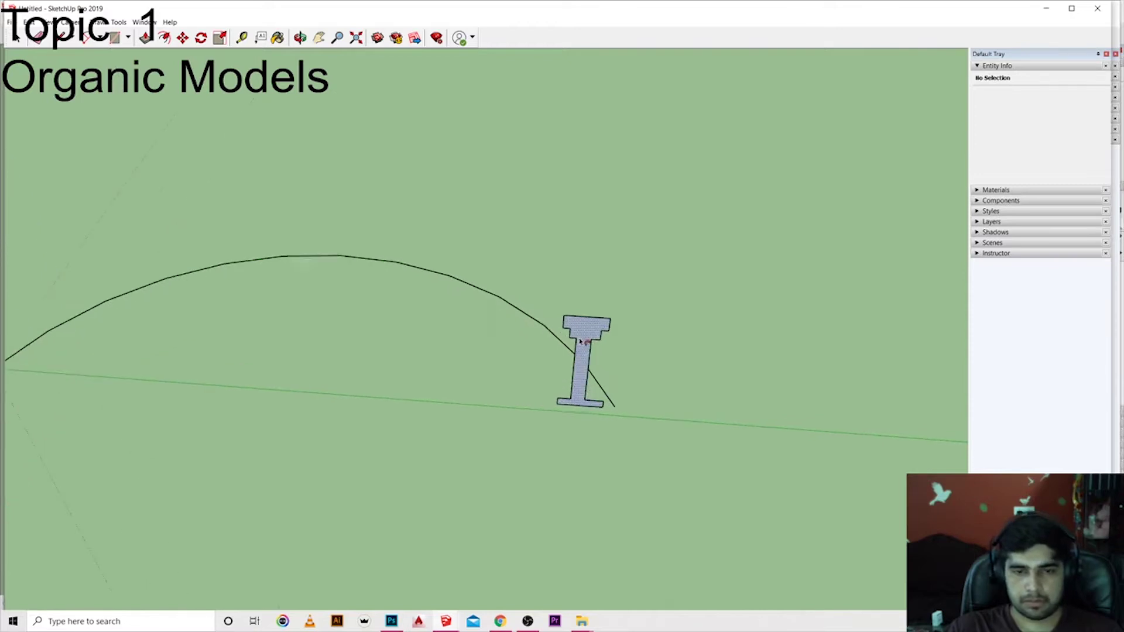
left_click(536, 322)
scroll(548, 346, "down", 3)
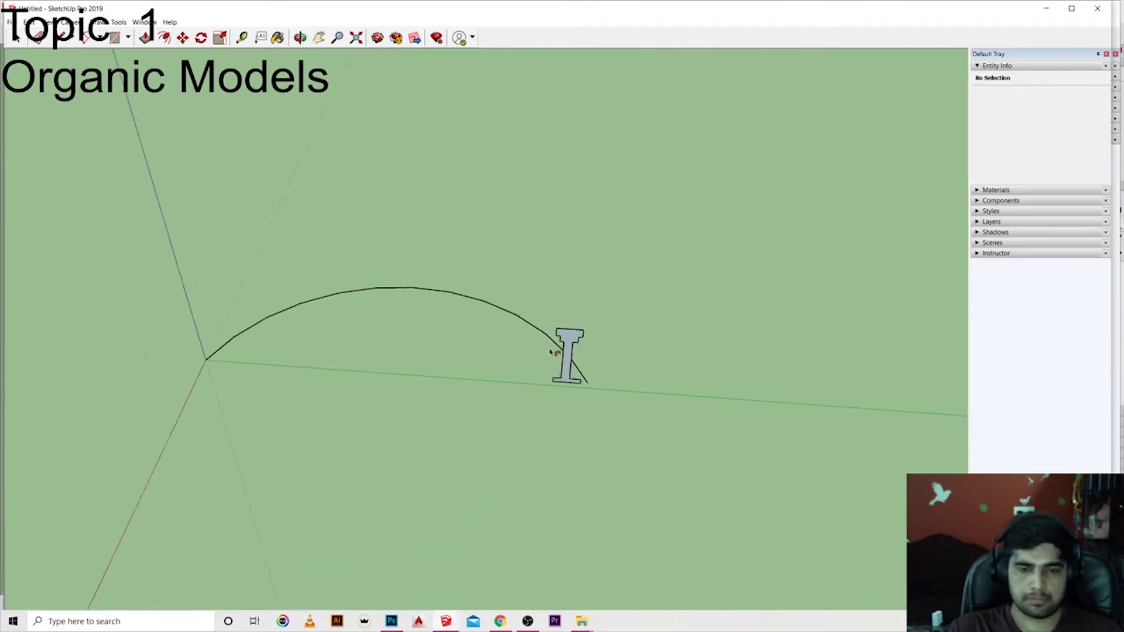
scroll(550, 350, "up", 1)
Step: With the arc selected as path, run Follow Me on the I-profile, triggering the warning
left_click(578, 359)
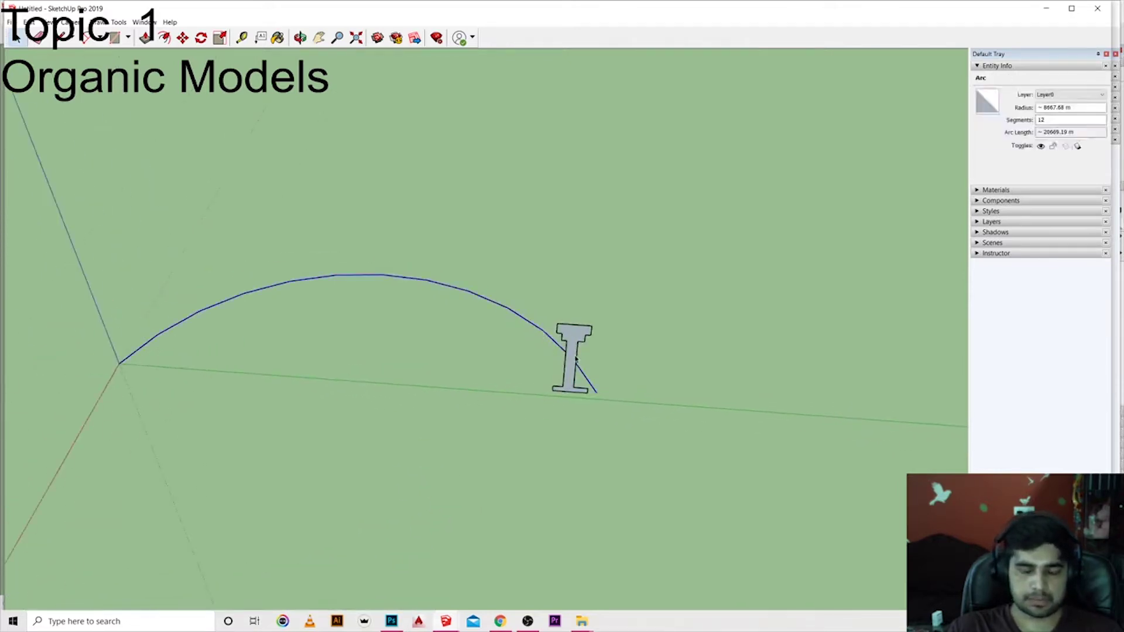
left_click(472, 294)
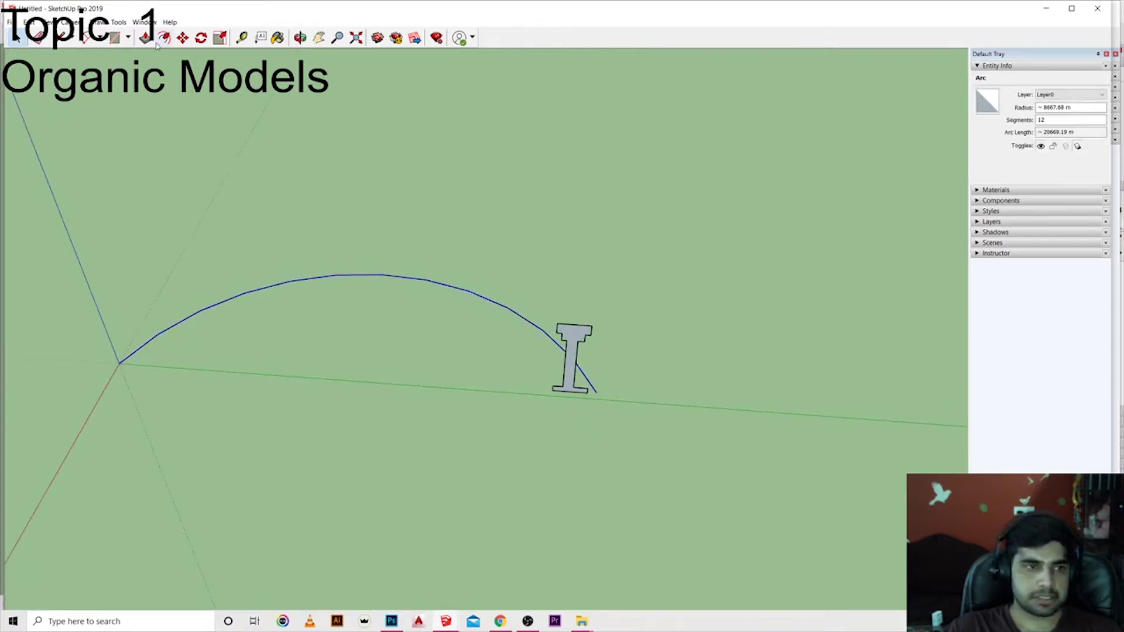
left_click(119, 22)
mouse_move(141, 149)
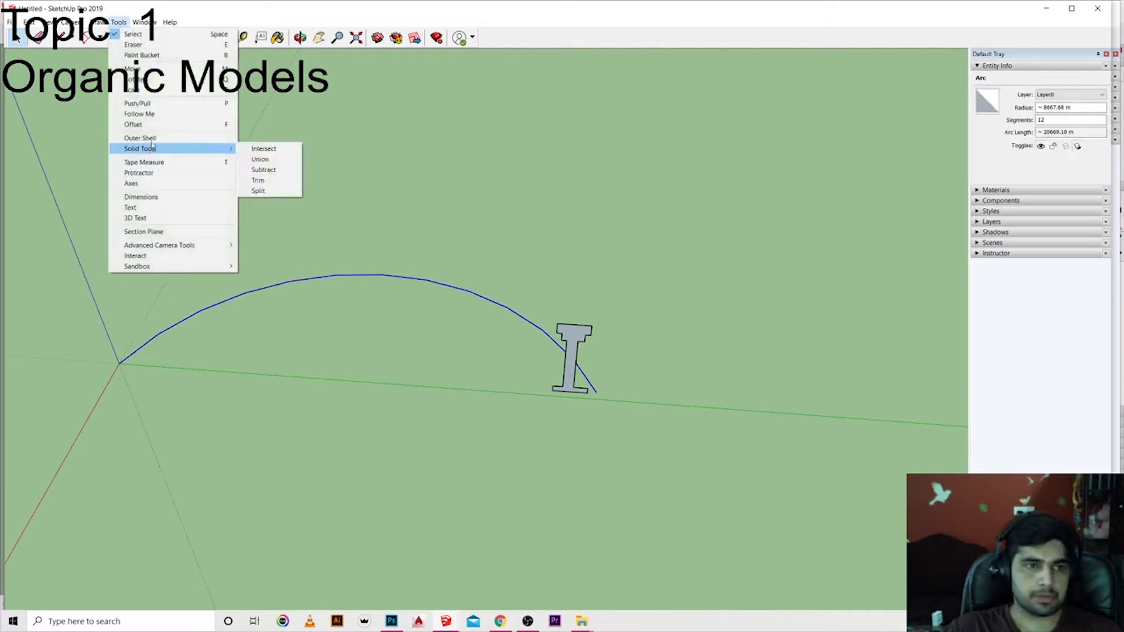
left_click(139, 114)
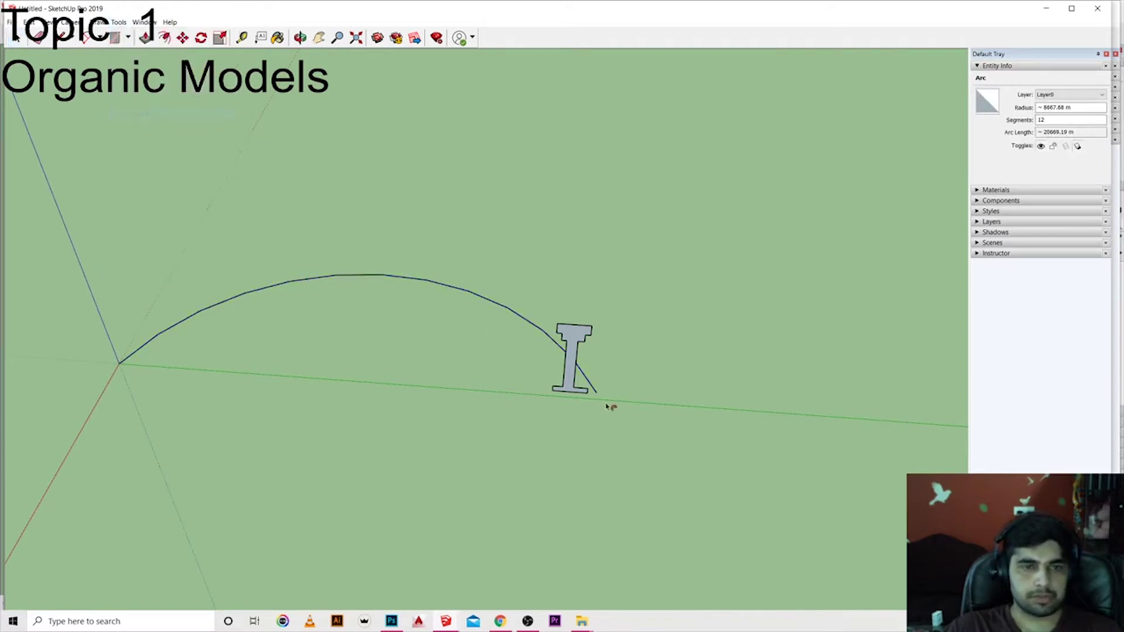
left_click(575, 339)
middle_click_drag(580, 340, 514, 450)
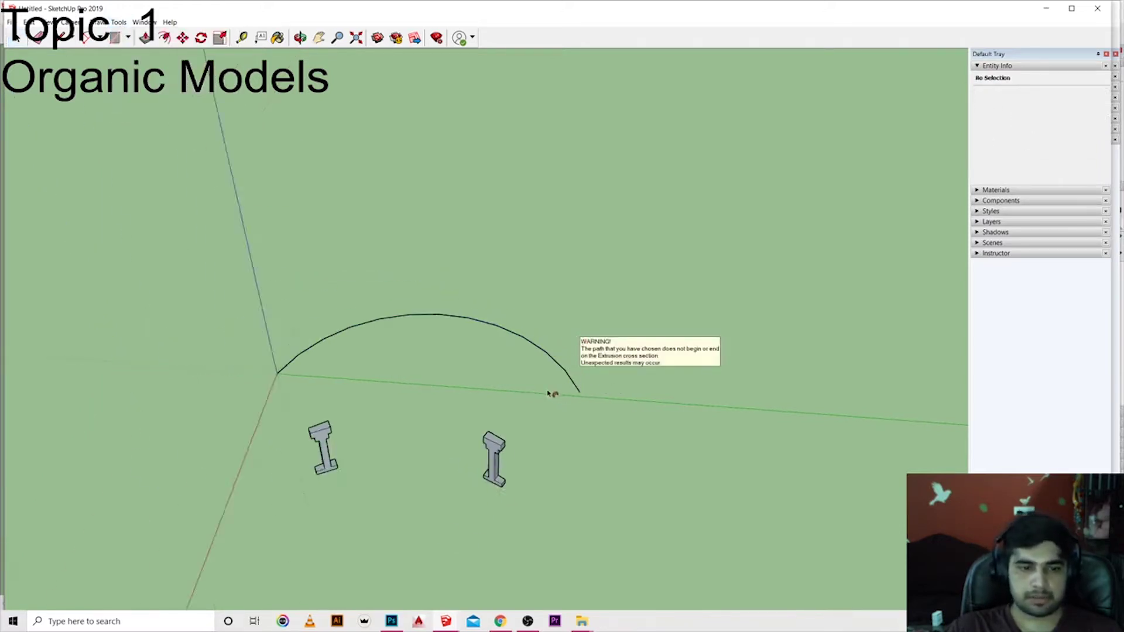
left_click_drag(514, 449, 577, 338)
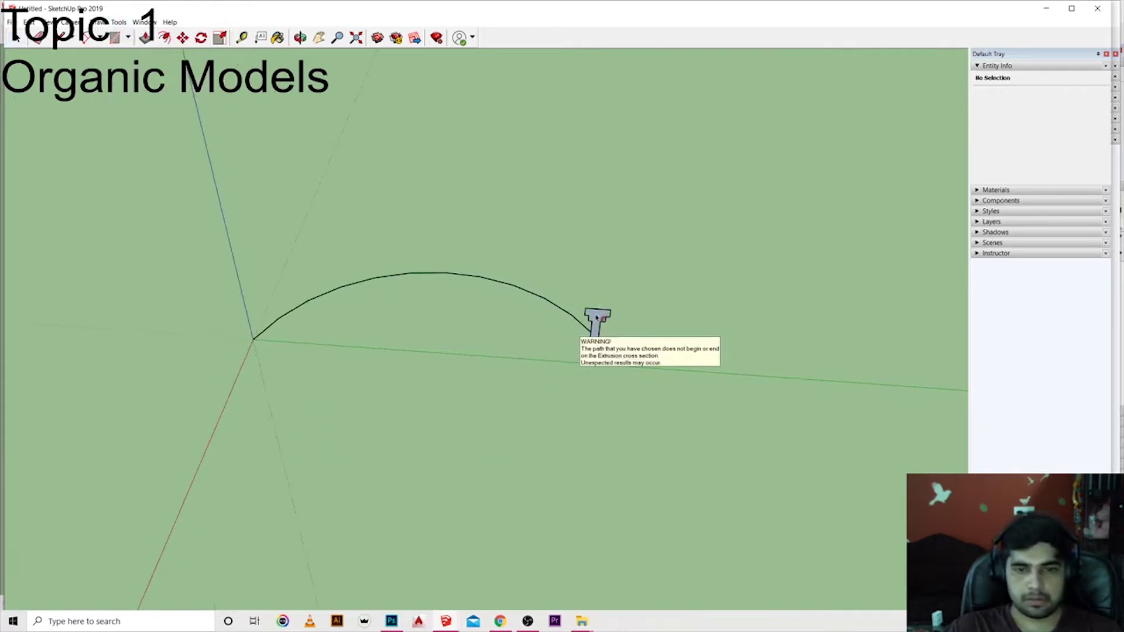
Step: Zoom in and out to see that the arc doesn't begin or end on the profile
scroll(600, 366, "up", 3)
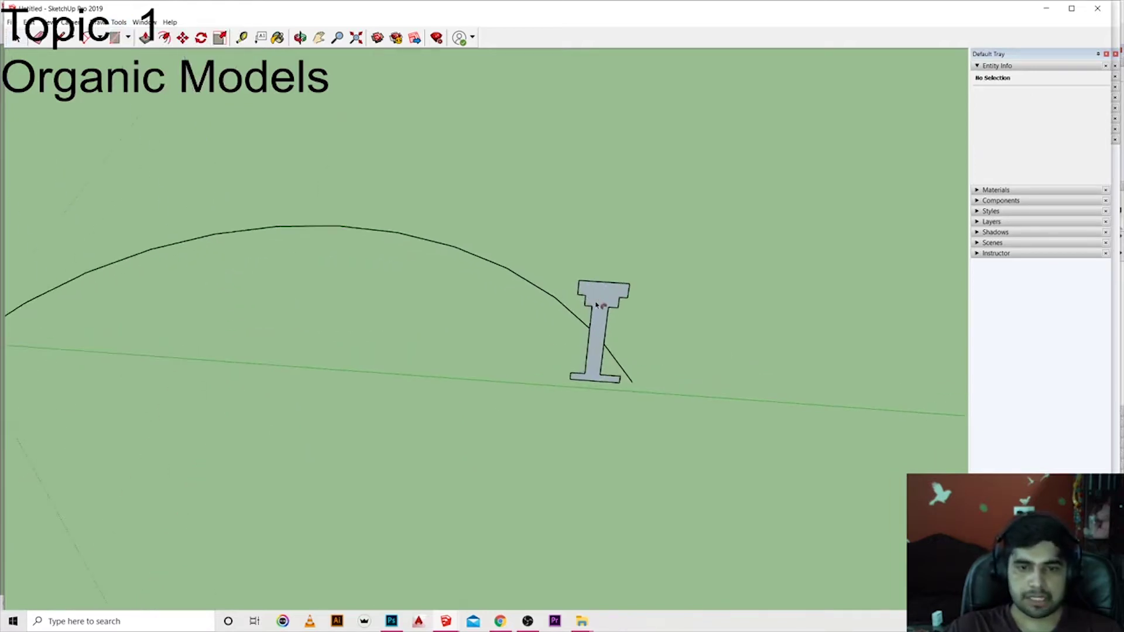
scroll(582, 404, "down", 3)
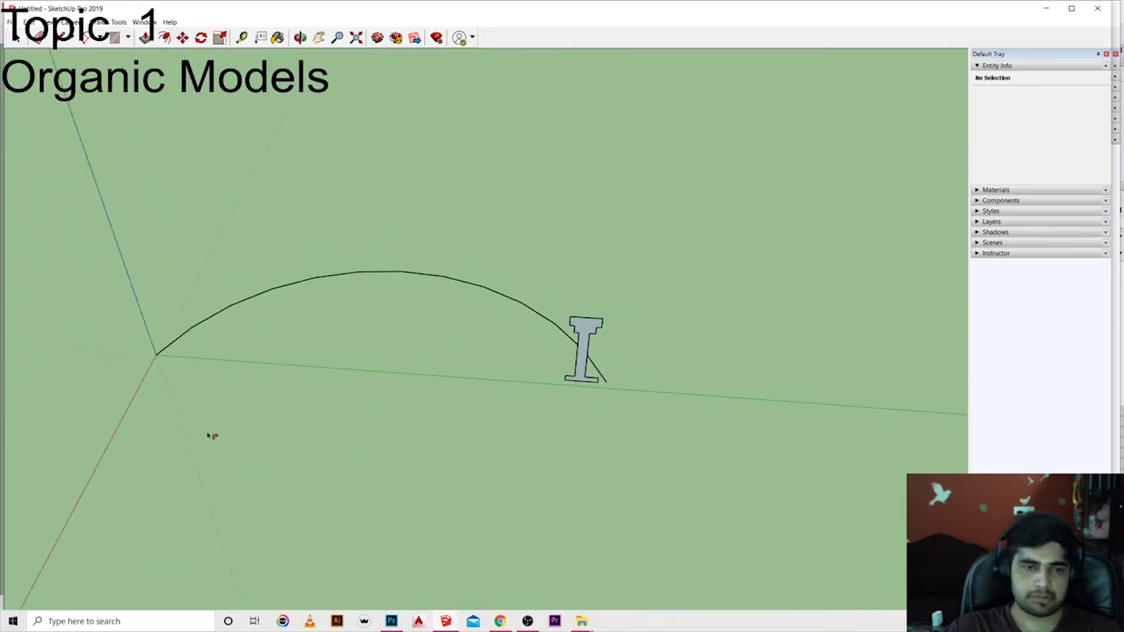
scroll(588, 372, "up", 3)
scroll(589, 372, "down", 2)
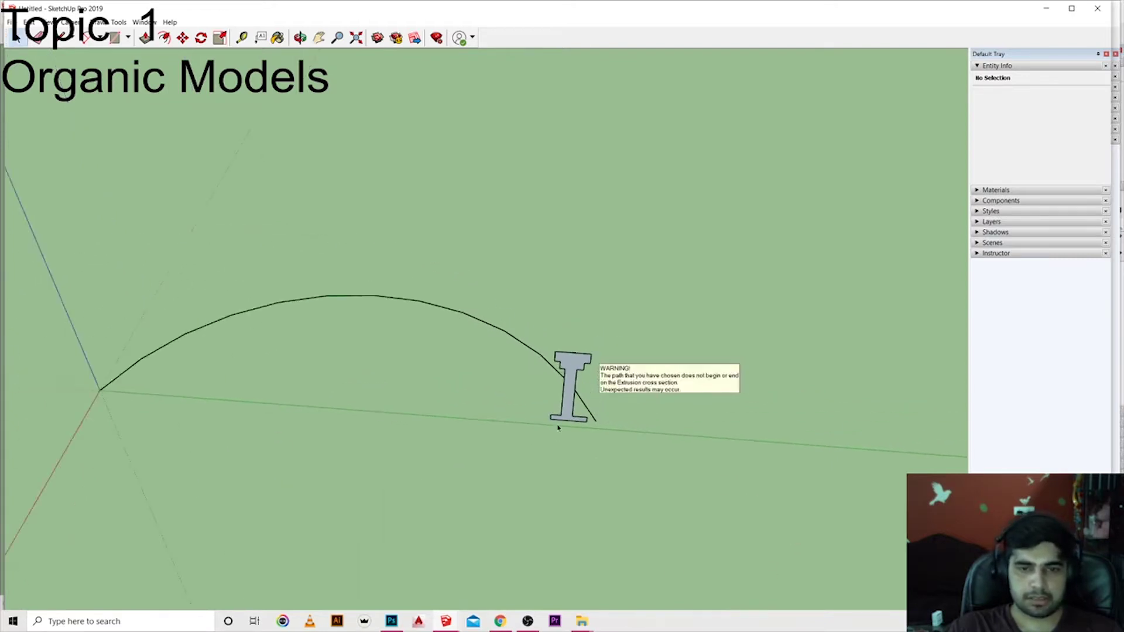
scroll(581, 410, "down", 2)
scroll(567, 398, "up", 2)
scroll(566, 393, "up", 4)
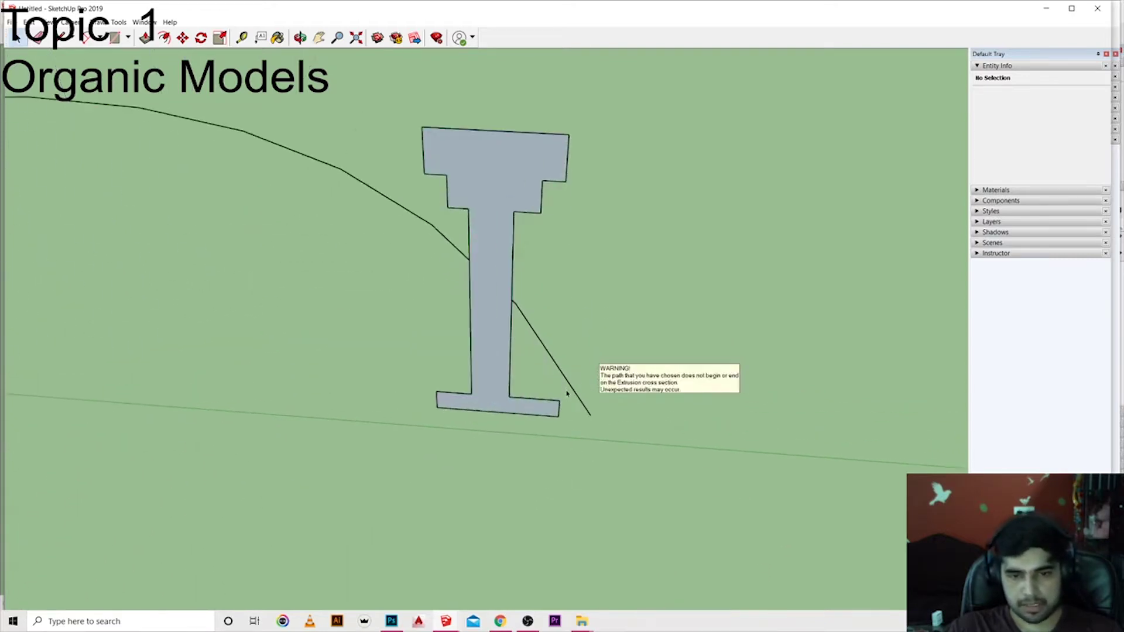
Step: Select the whole I-profile and start moving it, then cancel and rezoom the view
key("space")
double_click(539, 417)
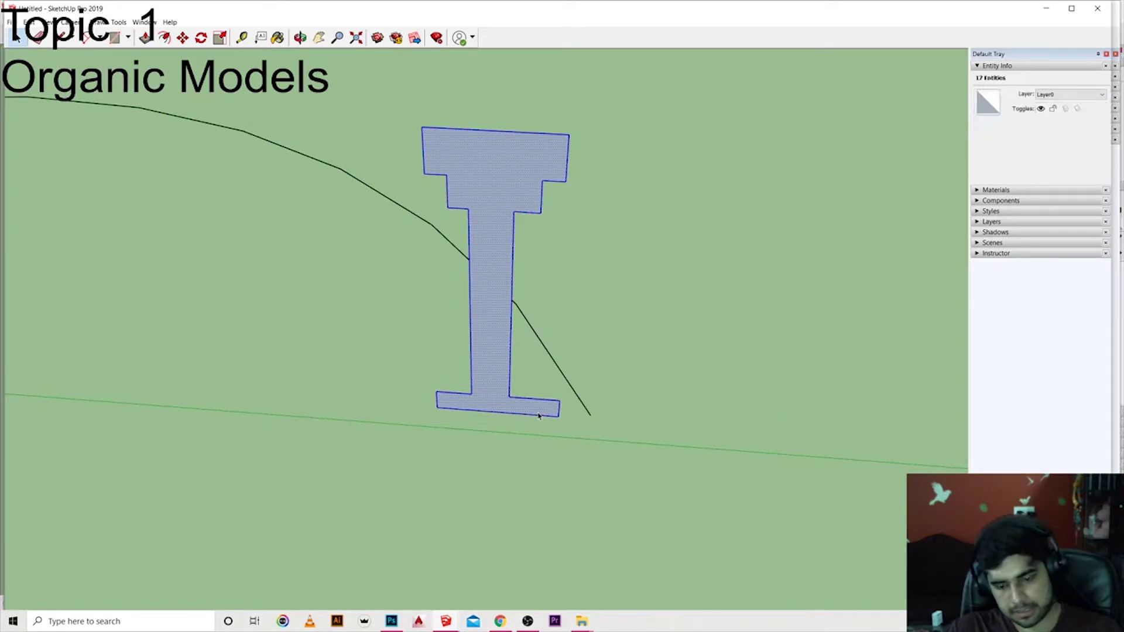
key("m")
left_click(558, 415)
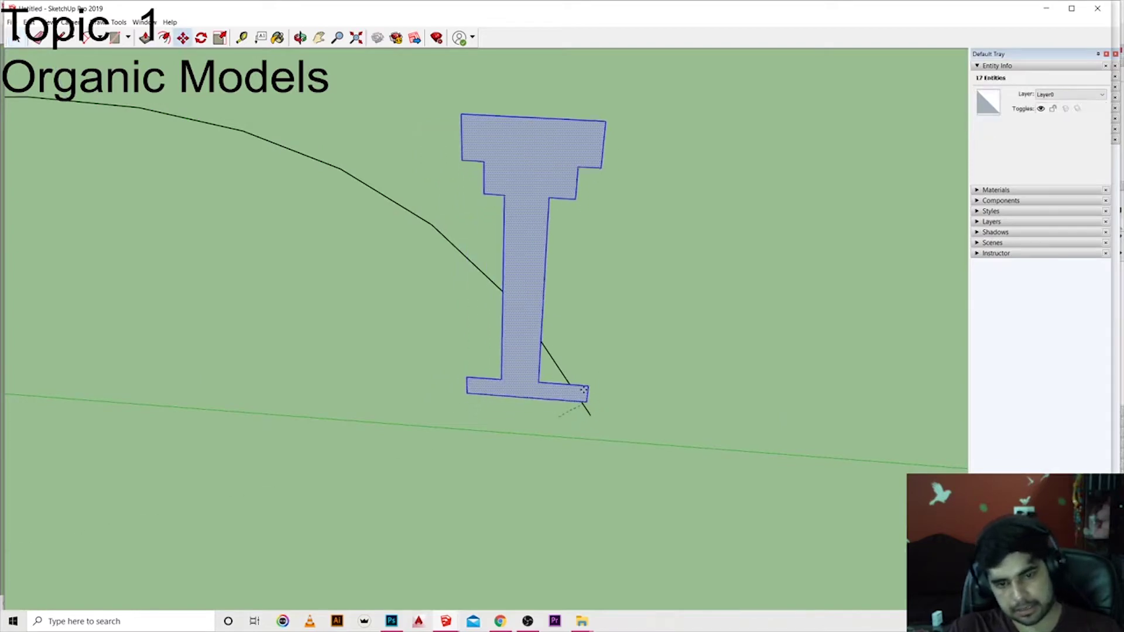
scroll(580, 407, "up", 3)
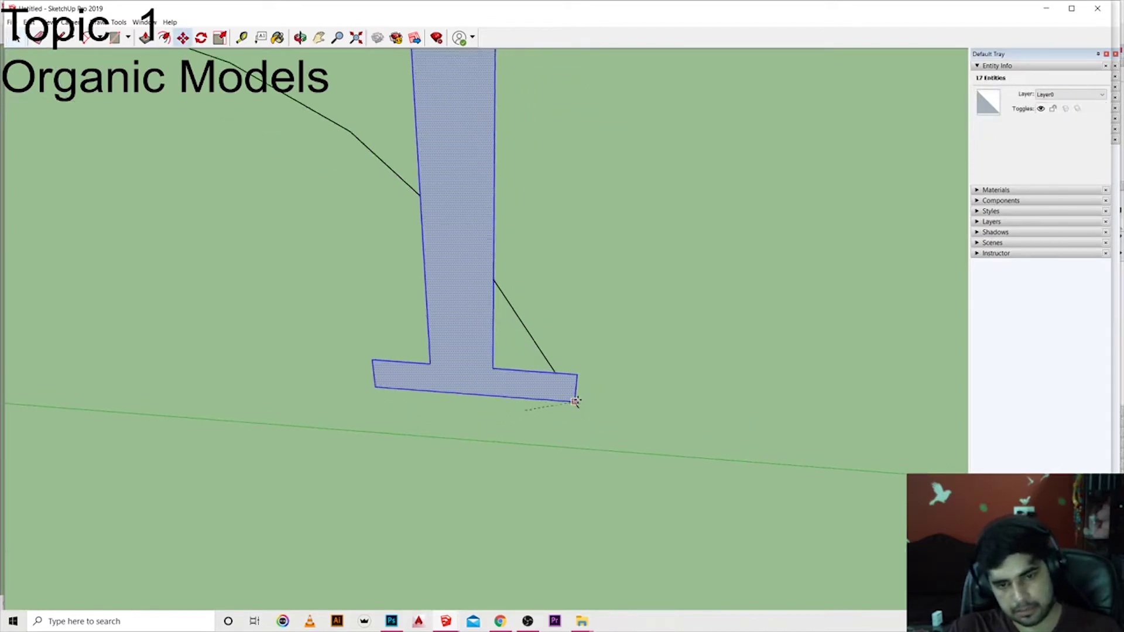
scroll(578, 409, "up", 2)
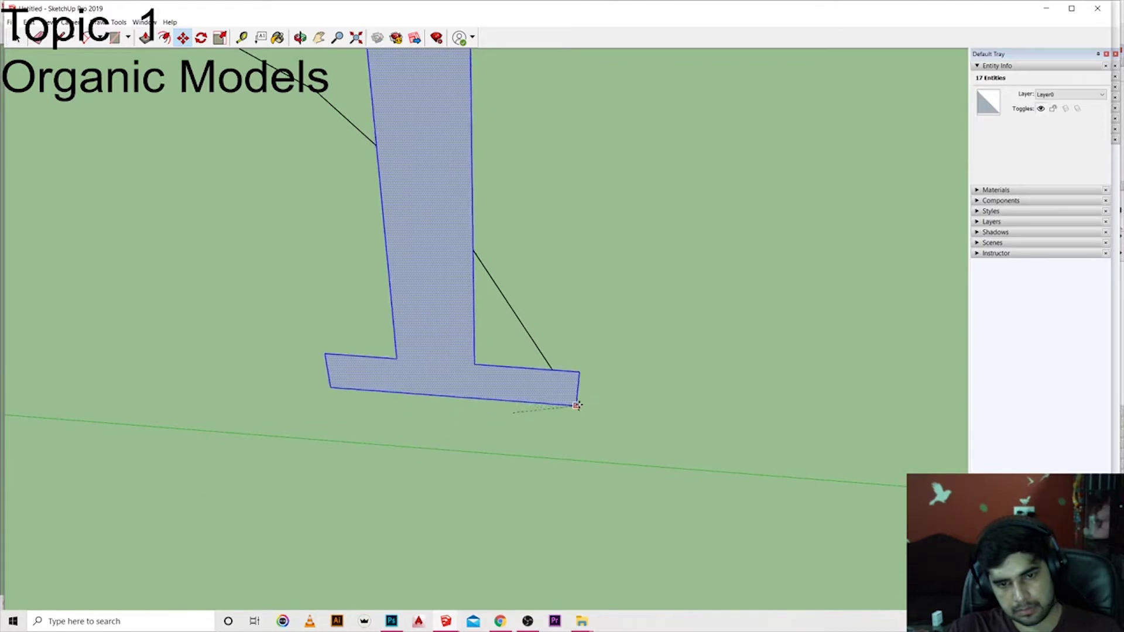
key("space")
scroll(731, 469, "down", 5)
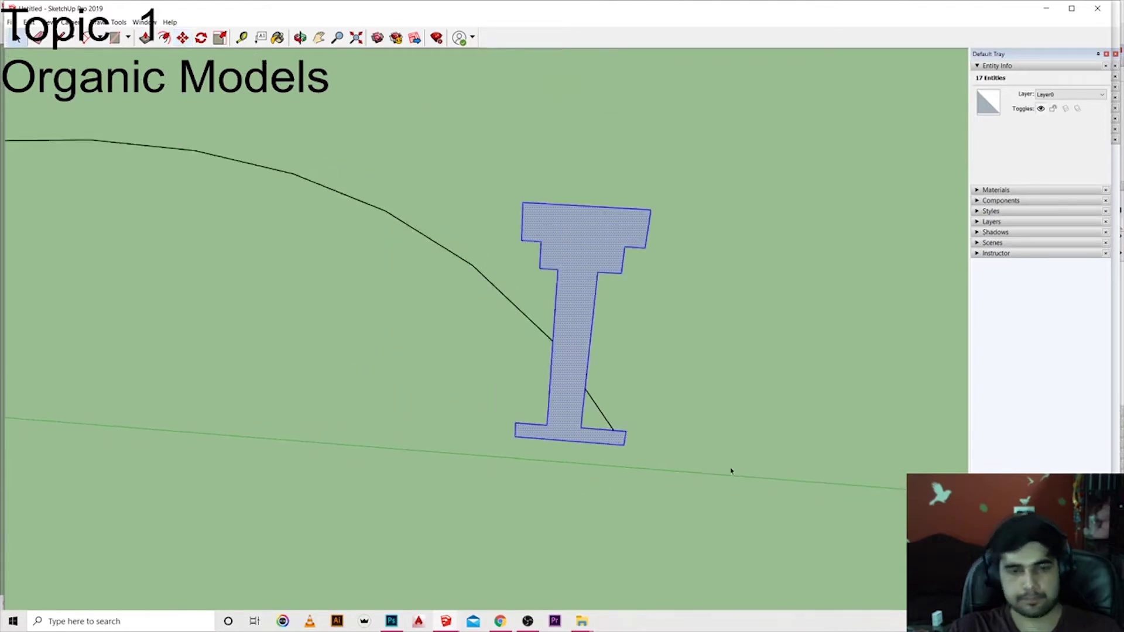
scroll(731, 466, "down", 3)
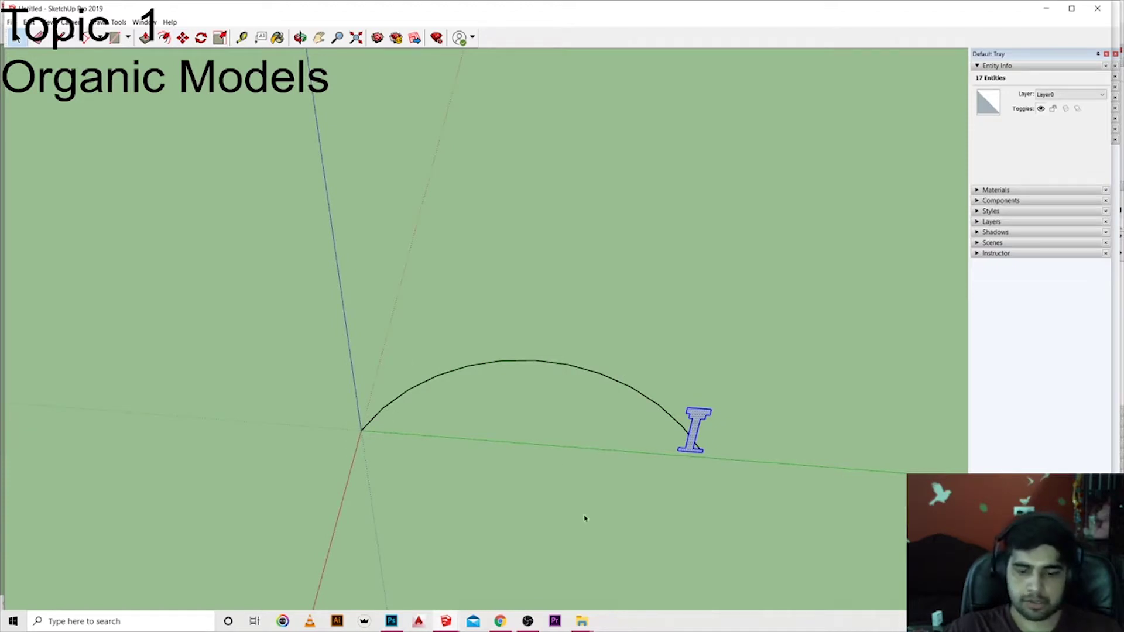
scroll(671, 472, "up", 2)
scroll(704, 369, "up", 3)
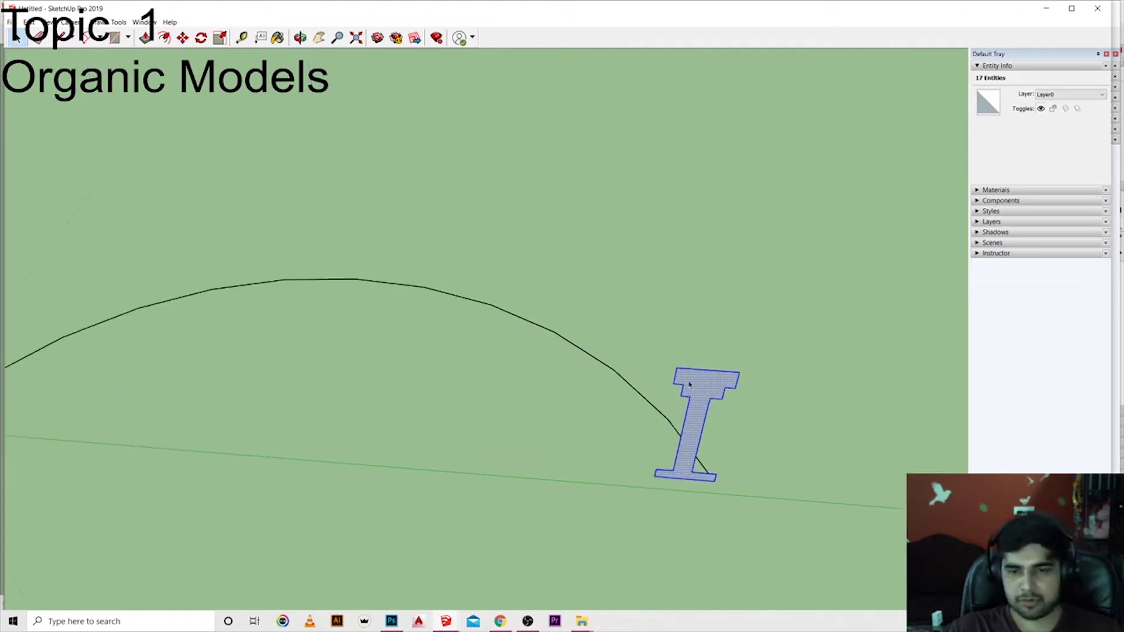
scroll(724, 475, "up", 2)
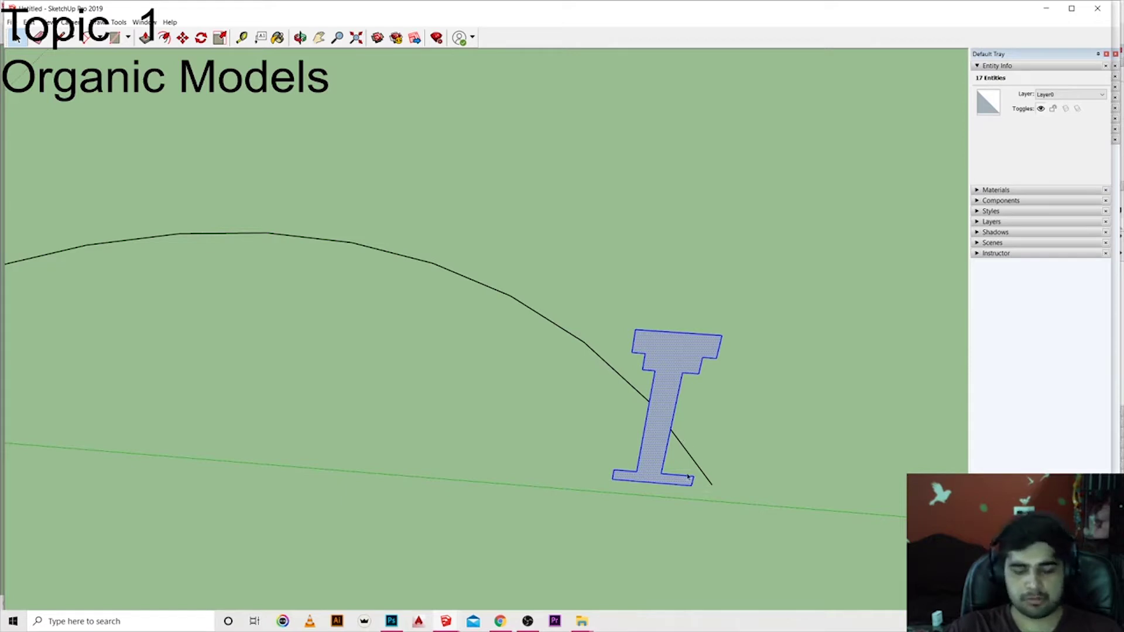
Step: Slide the I-profile right so the arc's far end meets its base, then deselect
key("m")
scroll(689, 478, "up", 3)
left_click_drag(691, 490, 800, 519)
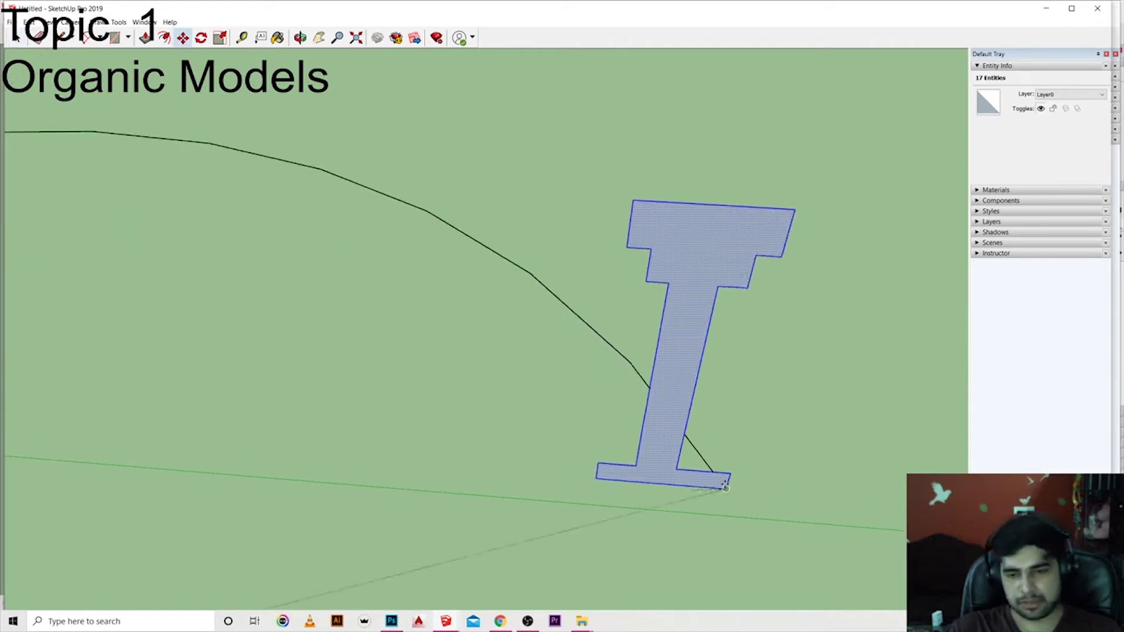
scroll(728, 469, "down", 5)
key("space")
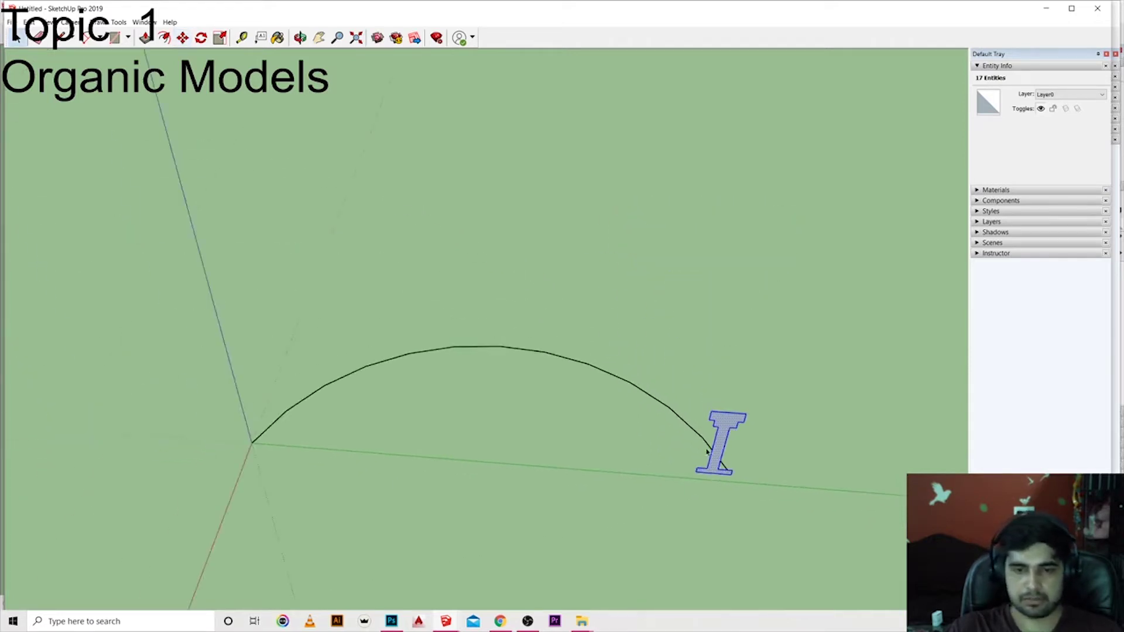
left_click(399, 220)
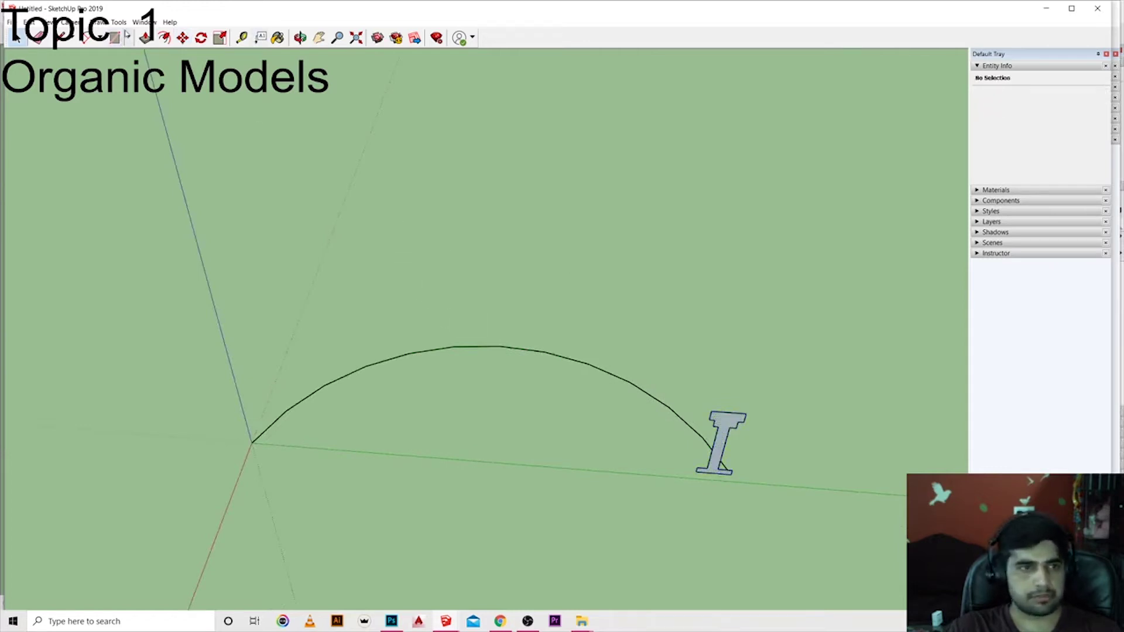
Step: With the arc selected, apply Tools > Follow Me to the I-profile to sweep it
left_click(119, 22)
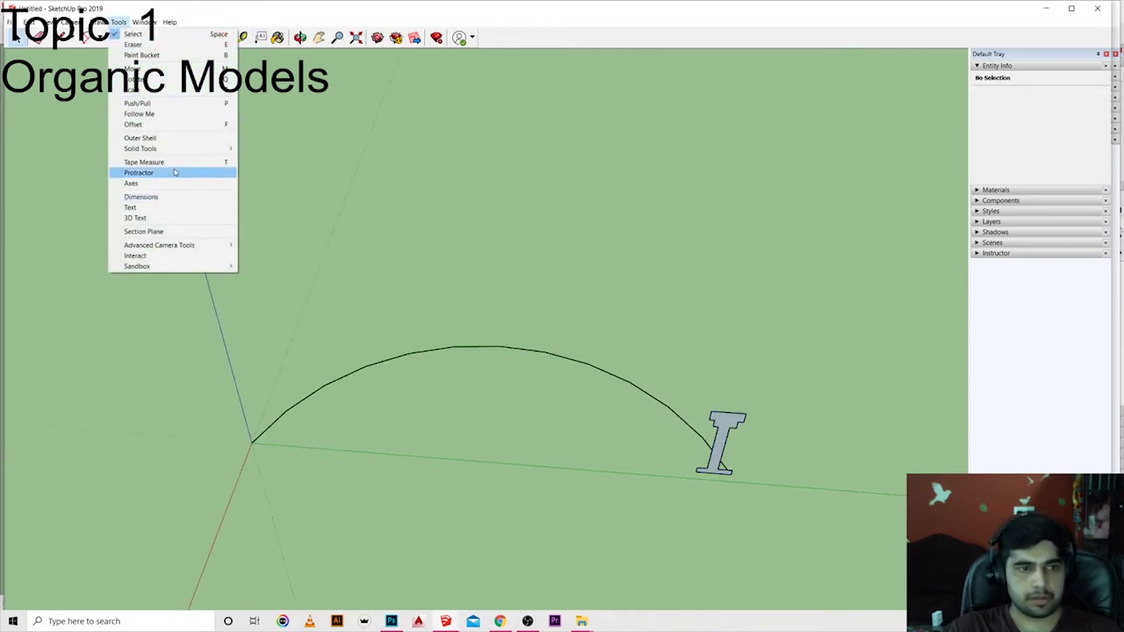
left_click(446, 380)
left_click(468, 348)
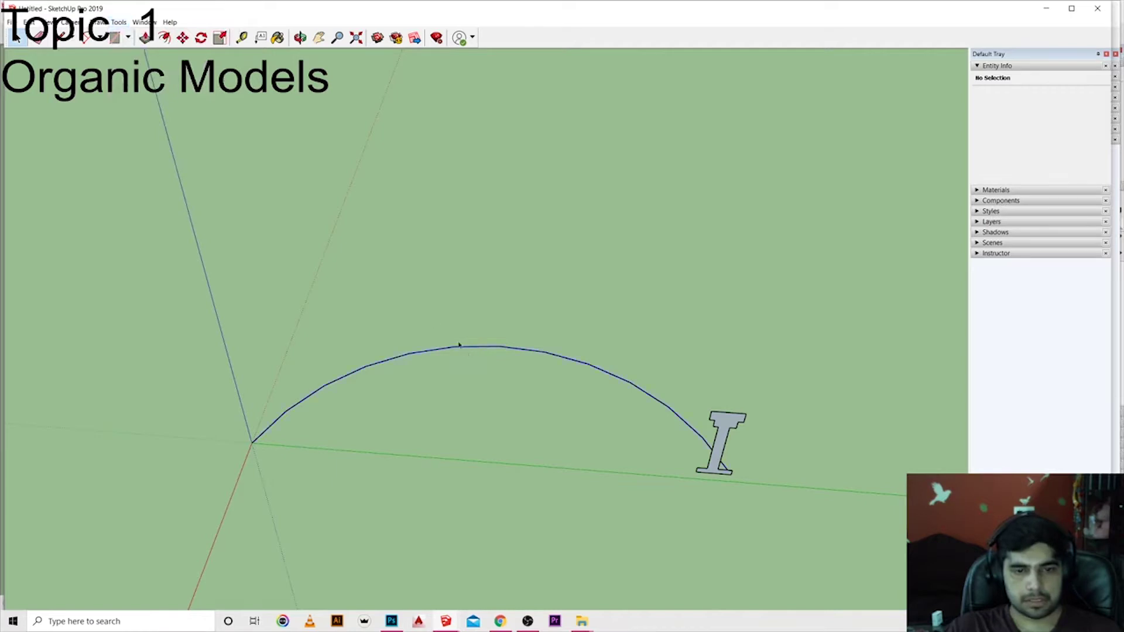
left_click(118, 22)
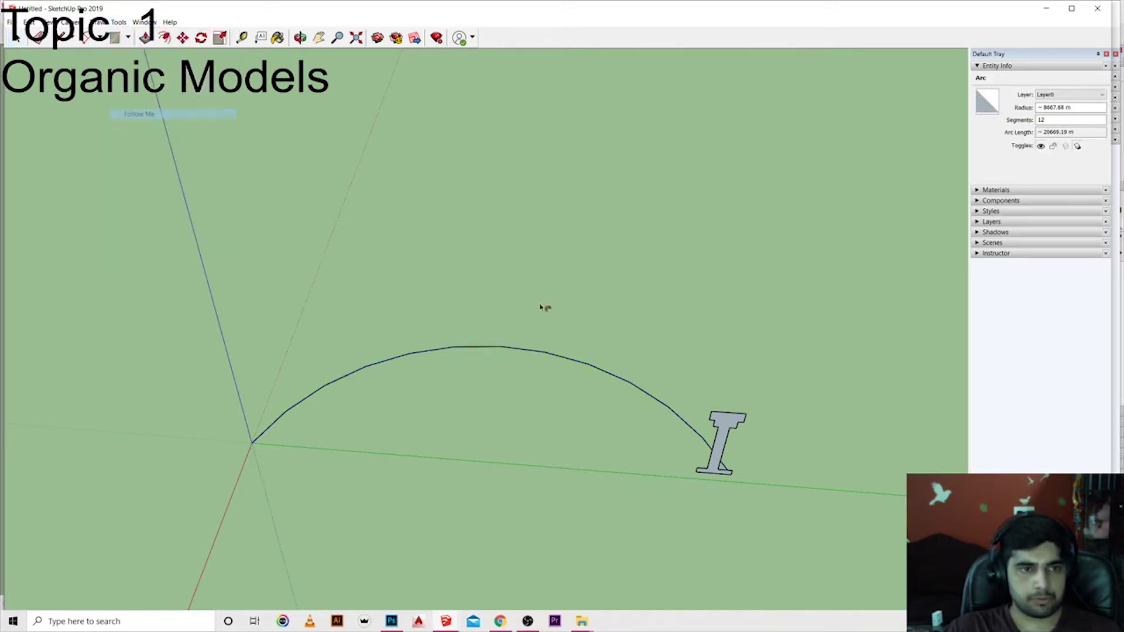
left_click(139, 113)
left_click(717, 432)
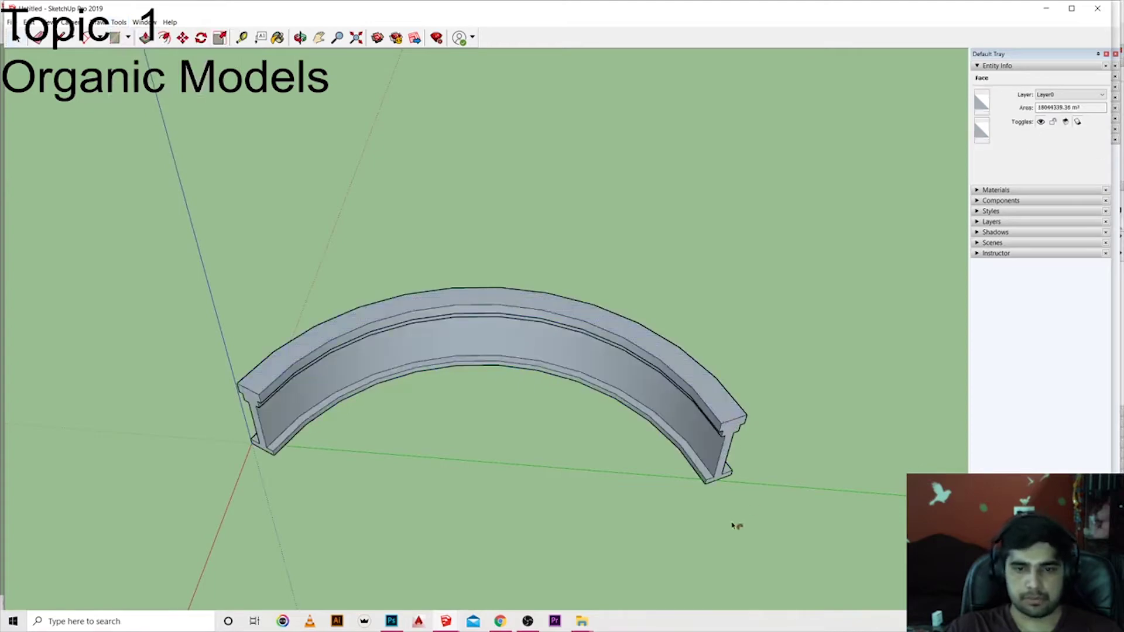
Step: Orbit to a top-down view to inspect the curved I-beam wall
mouse_move(736, 522)
middle_mouse_down()
mouse_move(263, 148)
mouse_move(406, 490)
middle_mouse_up()
scroll(399, 433, "up", 3)
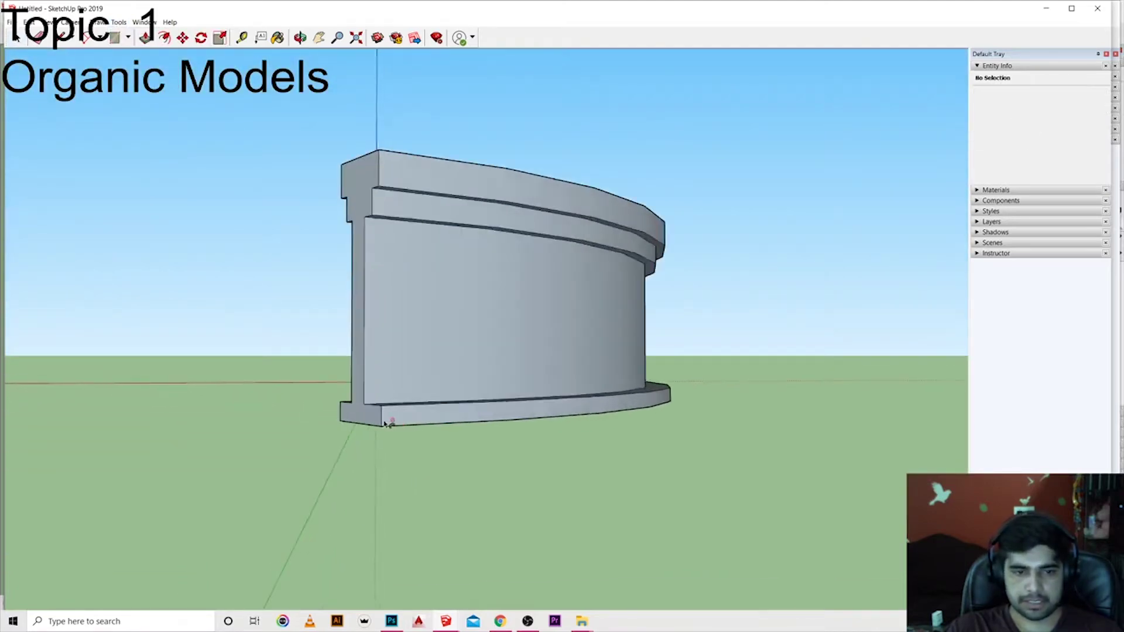
middle_click_drag(390, 422, 480, 491)
mouse_move(93, 242)
middle_mouse_down()
mouse_move(564, 367)
mouse_move(863, 522)
middle_mouse_up()
scroll(740, 441, "down", 3)
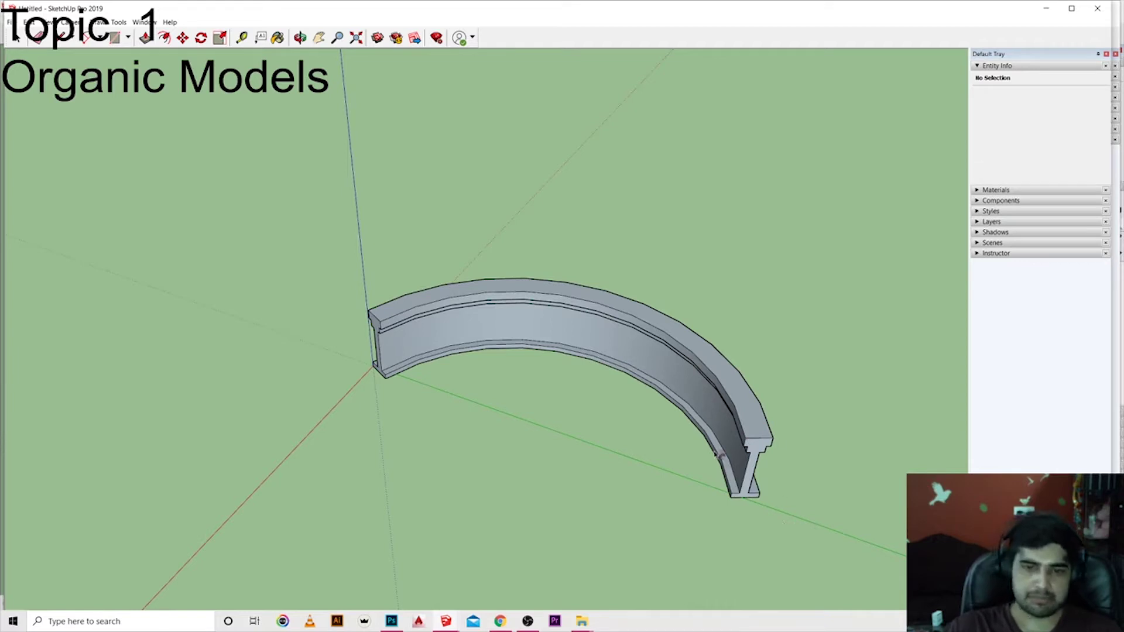
Step: Undo the curved wall sweep and the earlier move of the I-profile
left_click(767, 423)
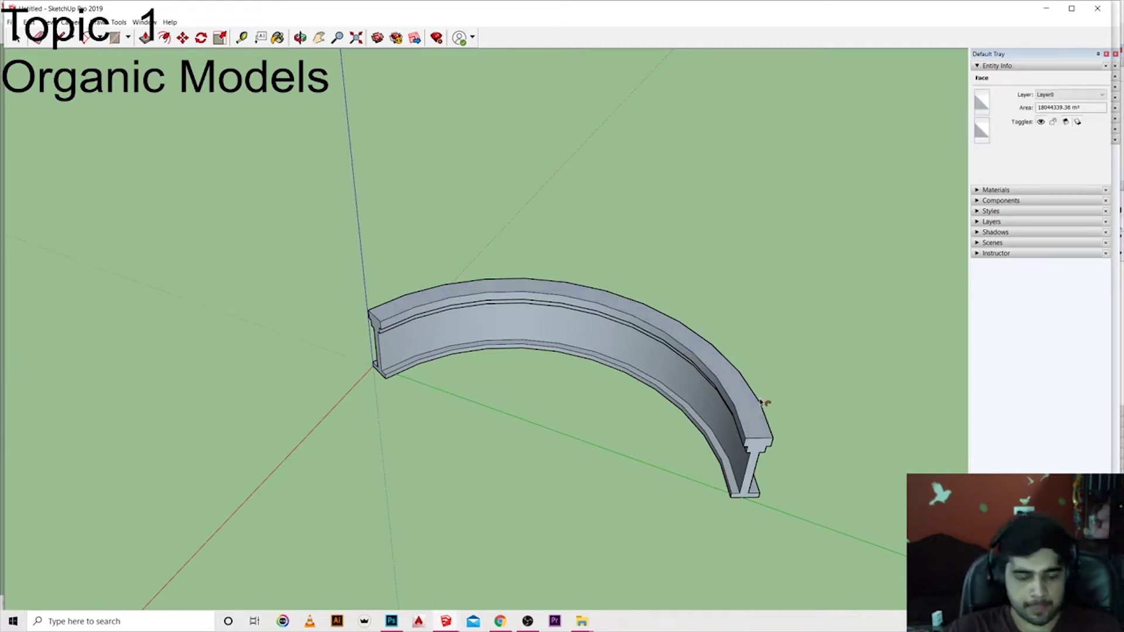
key("ctrl+z")
scroll(761, 404, "up", 2)
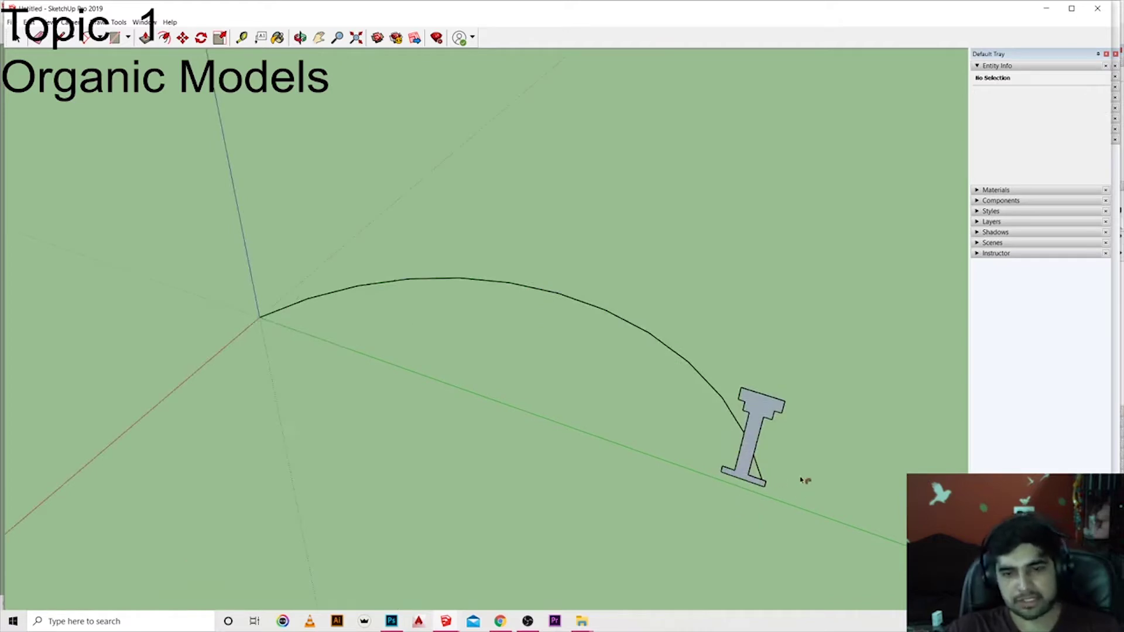
scroll(753, 491, "up", 2)
scroll(730, 468, "up", 2)
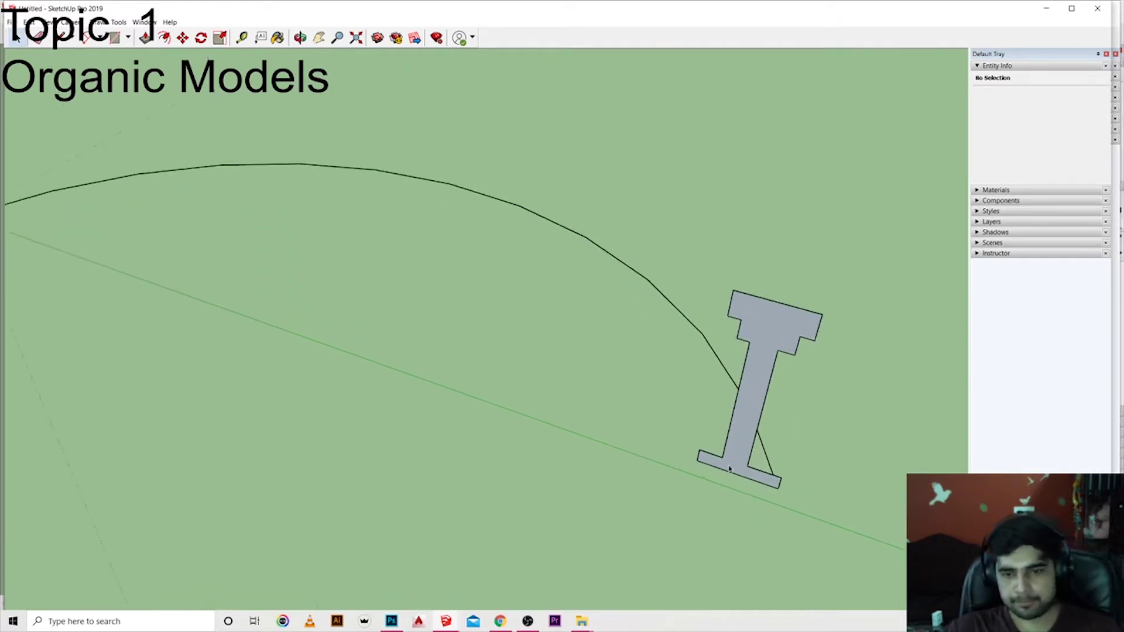
key("ctrl+z")
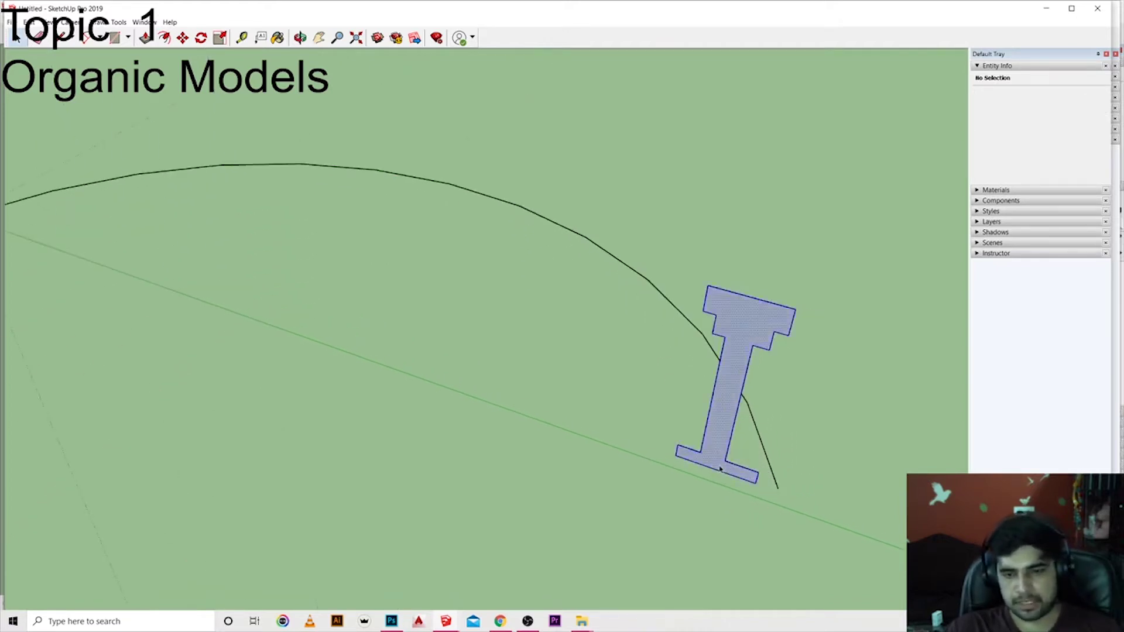
Step: Move the I-profile so its bottom edge sits on the arc's end
key("m")
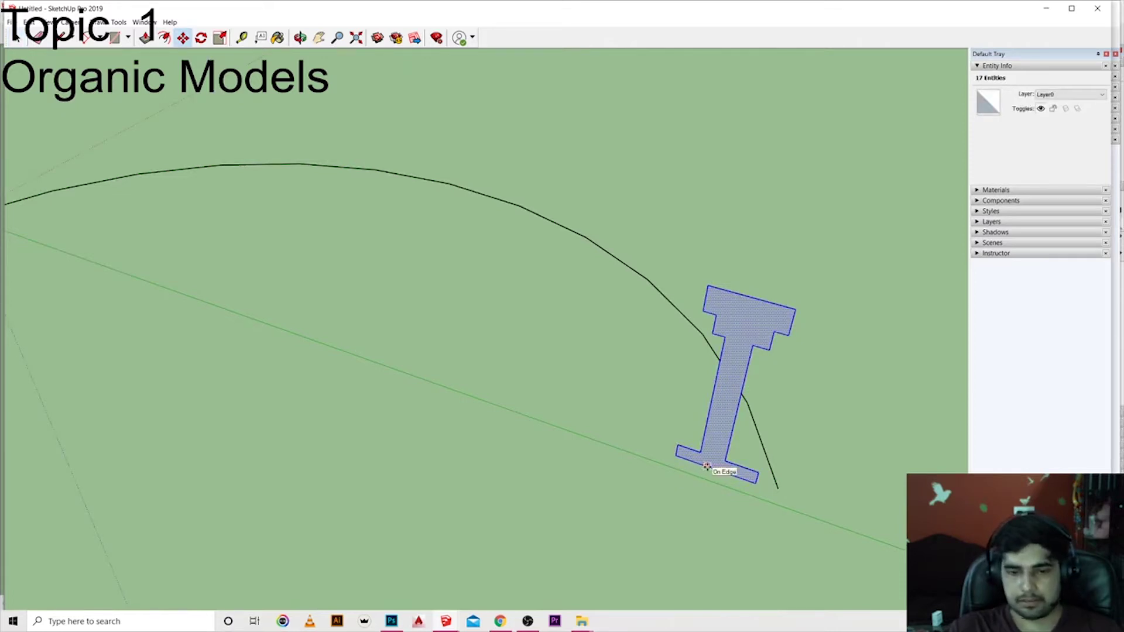
left_click(713, 468)
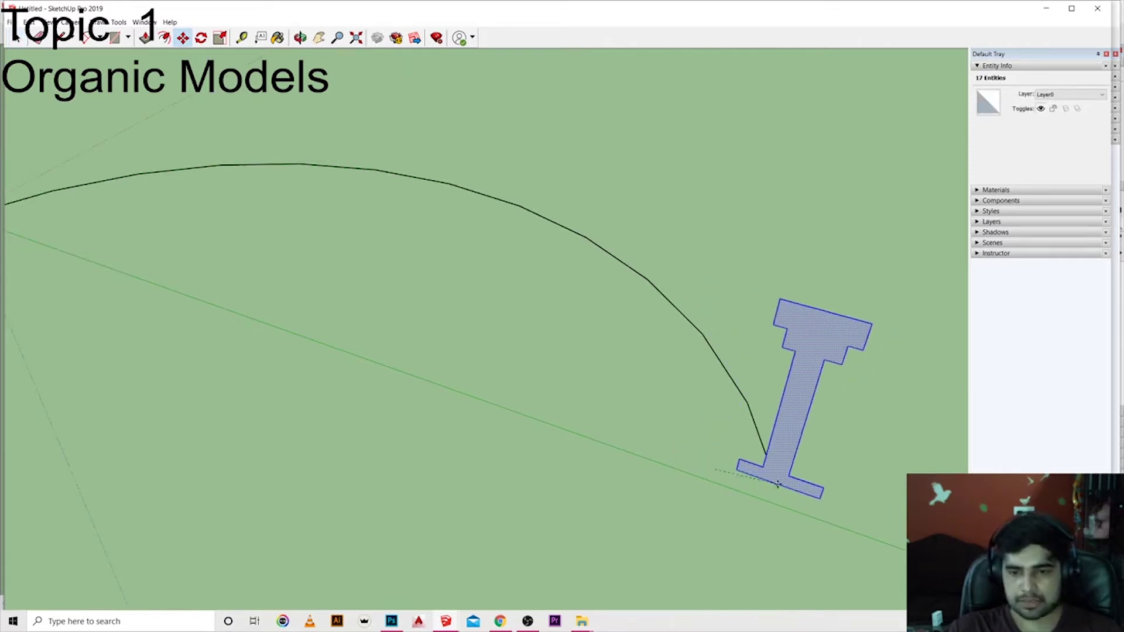
left_click(786, 485)
scroll(836, 537, "down", 3)
scroll(814, 521, "down", 1)
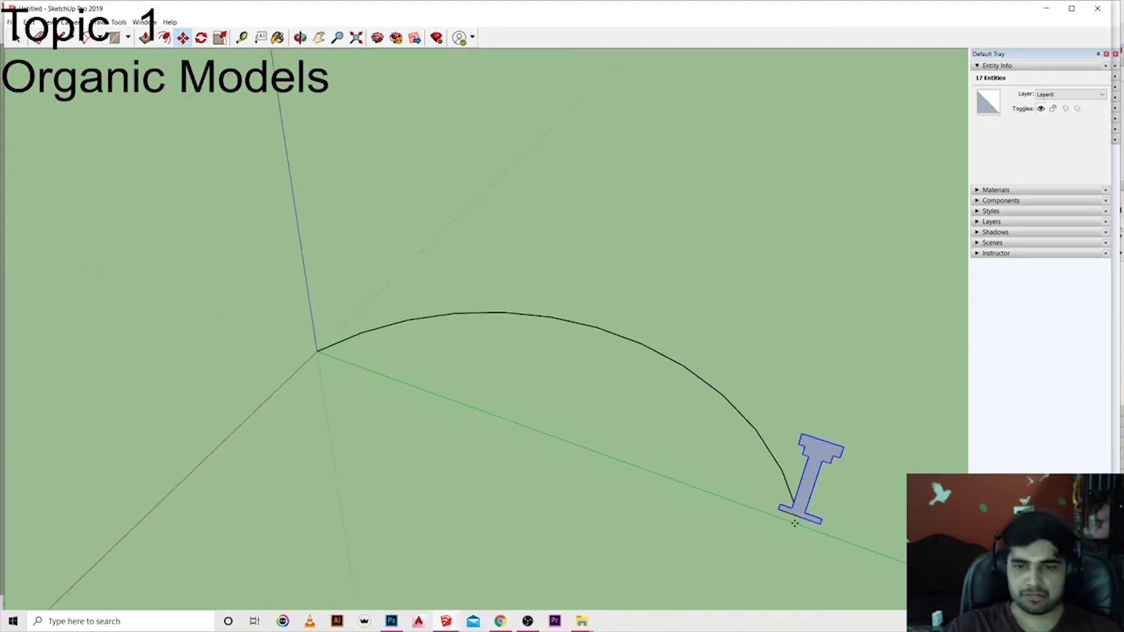
scroll(784, 509, "up", 4)
scroll(781, 510, "down", 2)
scroll(782, 510, "down", 2)
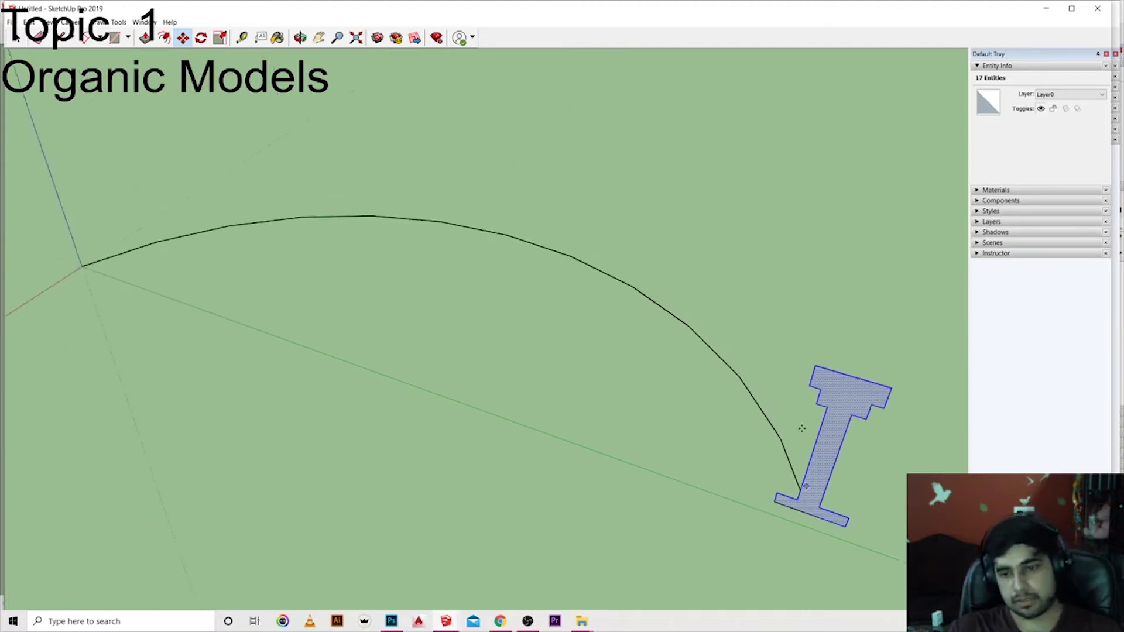
scroll(785, 504, "down", 1)
key("space")
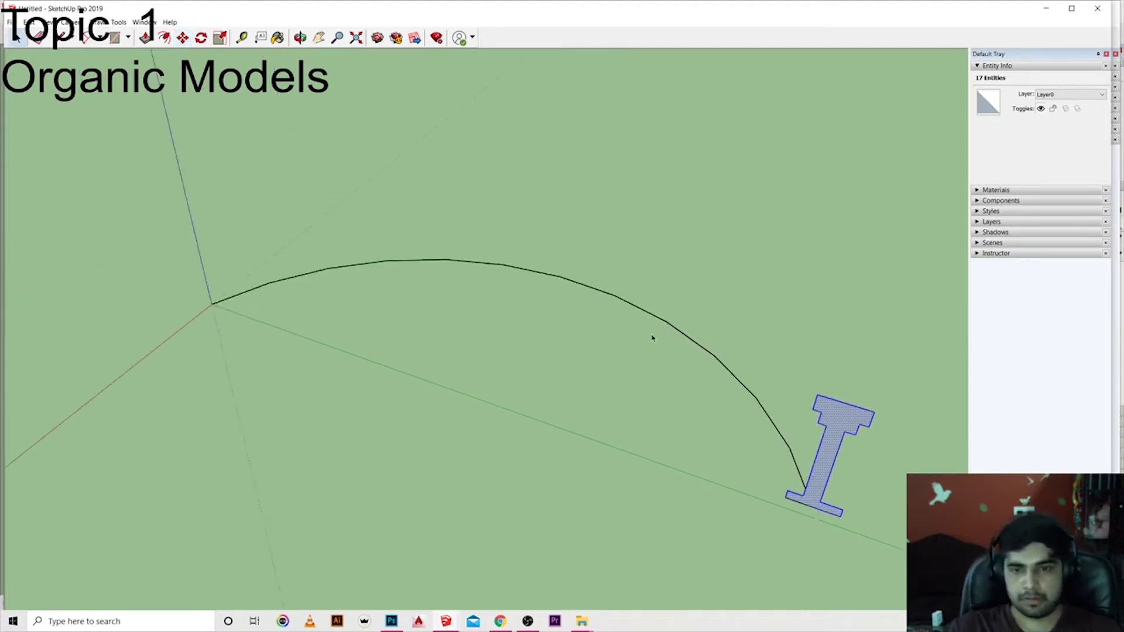
Step: Sweep the I-profile along the arc with Follow Me, then orbit to inspect the curved beam
left_click(656, 318)
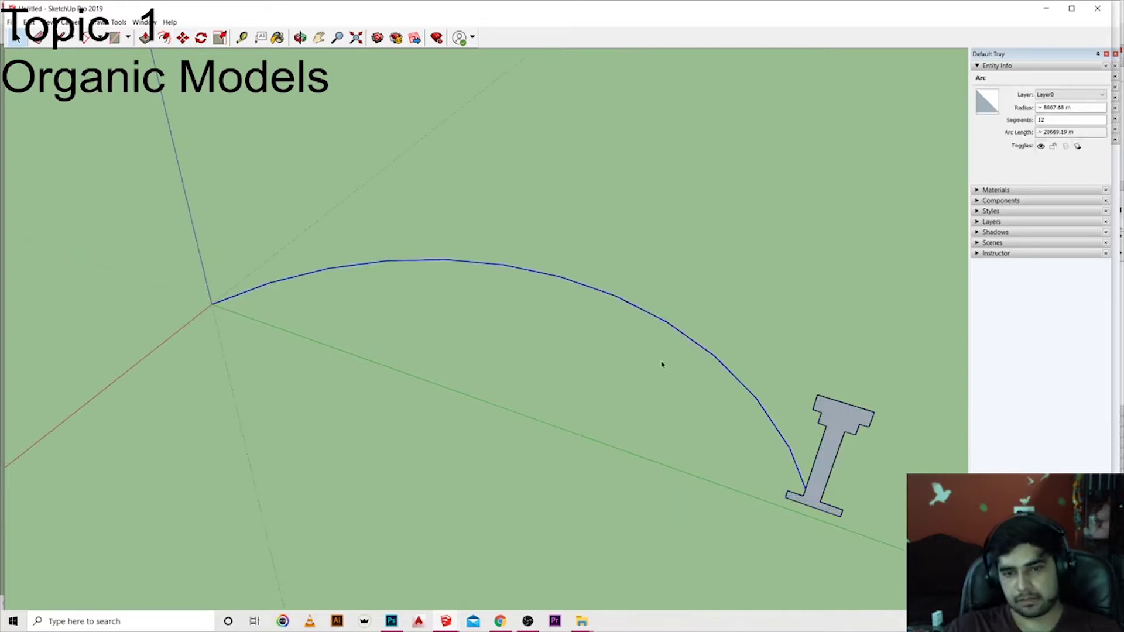
left_click(120, 24)
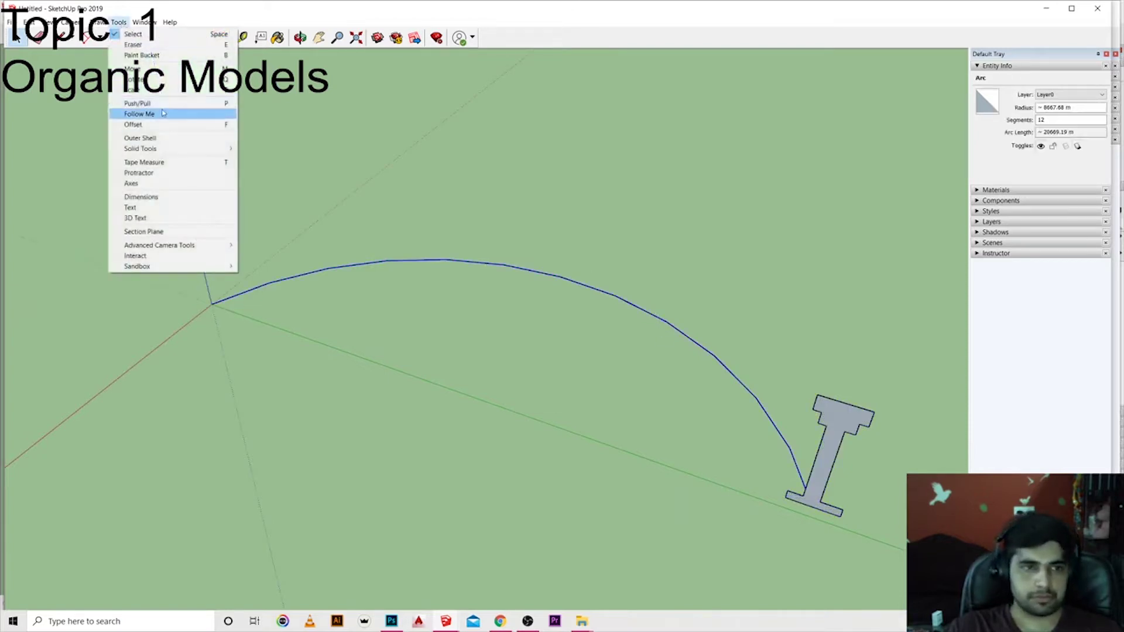
left_click(139, 113)
left_click(827, 449)
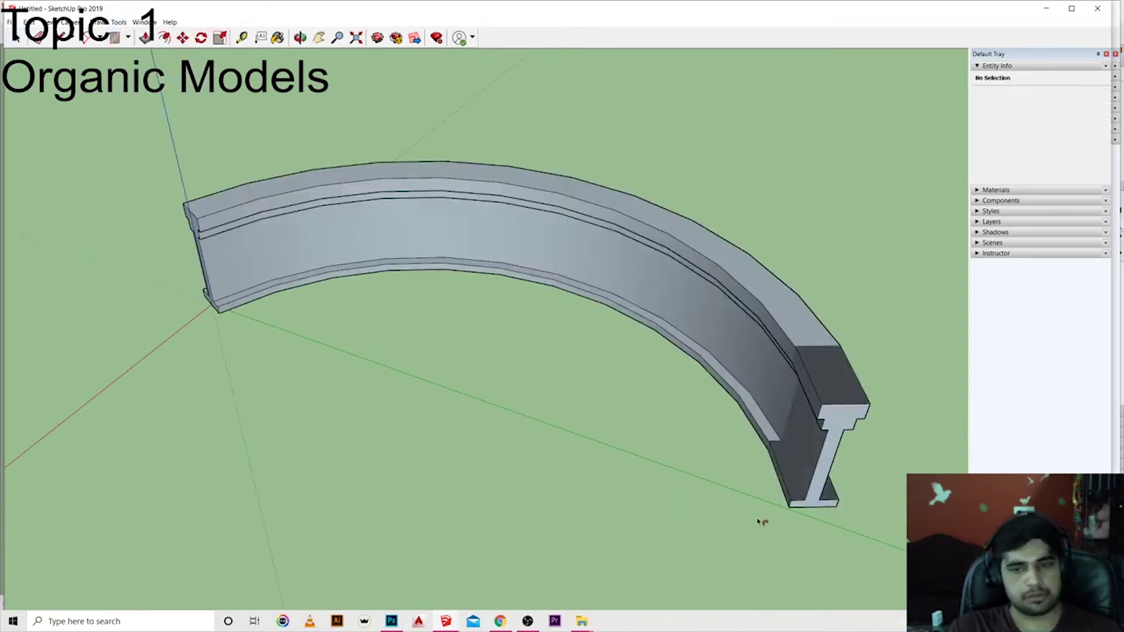
mouse_move(760, 522)
middle_mouse_down()
mouse_move(586, 1)
mouse_move(668, 101)
middle_mouse_up()
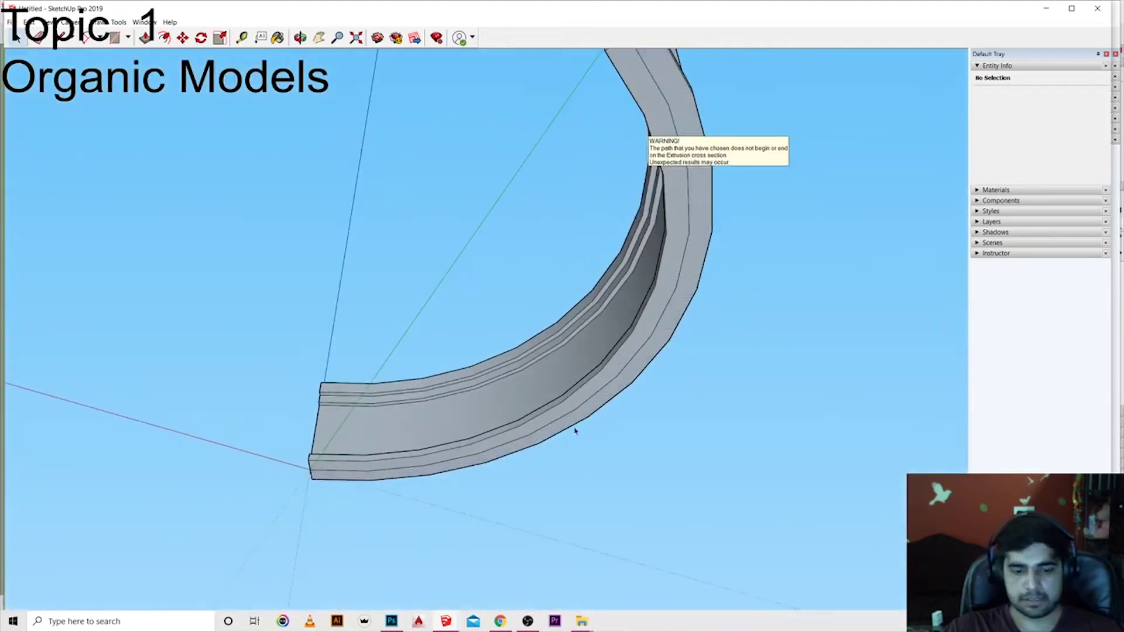
mouse_move(453, 485)
middle_mouse_down()
mouse_move(613, 589)
mouse_move(868, 432)
mouse_move(798, 376)
mouse_move(760, 372)
middle_mouse_up()
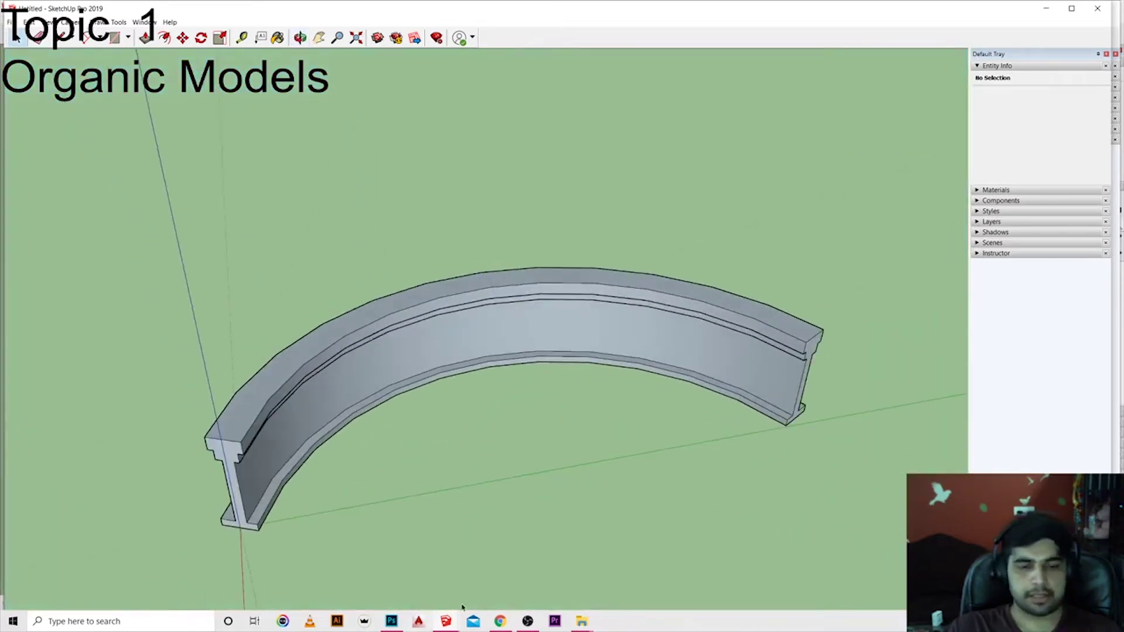
left_click(448, 628)
left_click(271, 571)
scroll(628, 547, "up", 2)
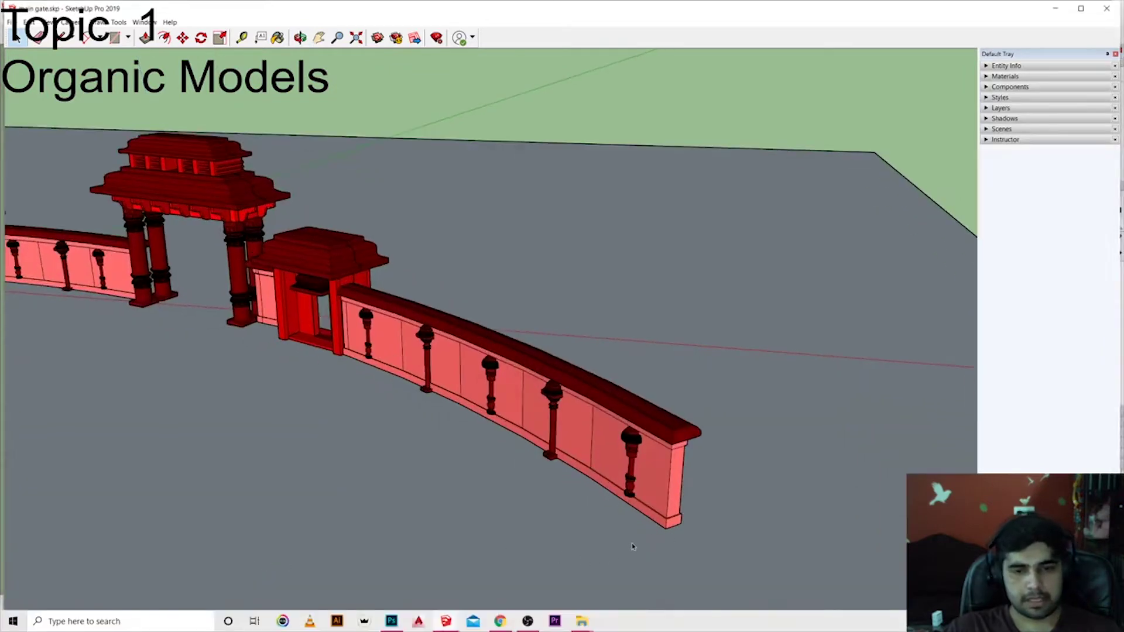
scroll(672, 527, "up", 3)
scroll(671, 527, "down", 5)
scroll(728, 469, "down", 4)
middle_click_drag(728, 469, 372, 456)
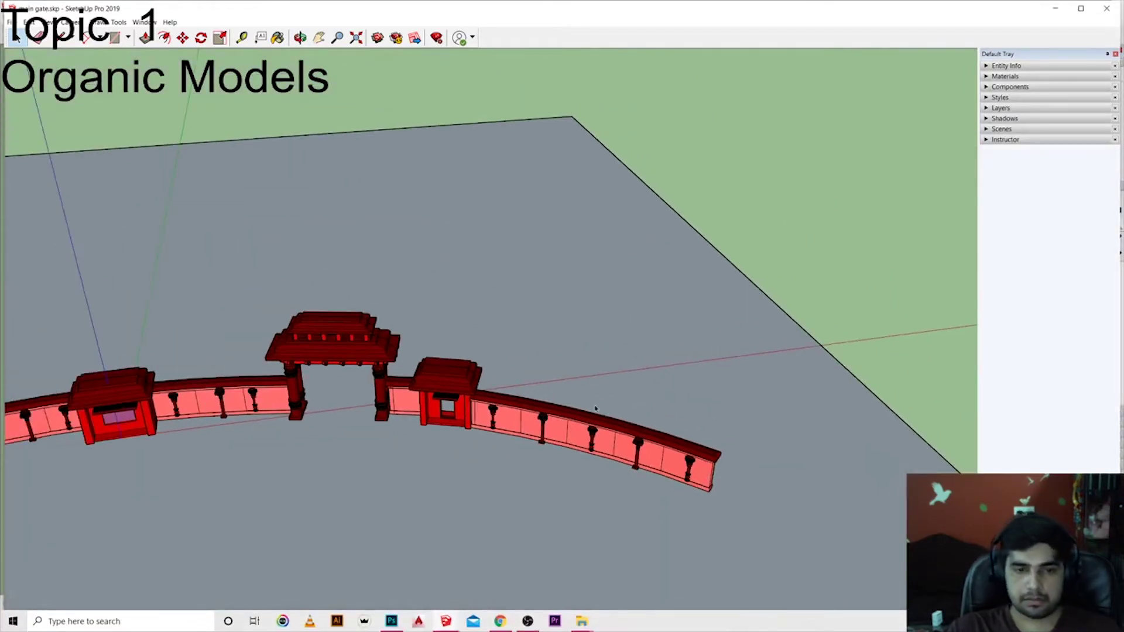
scroll(475, 414, "up", 2)
scroll(585, 341, "up", 2)
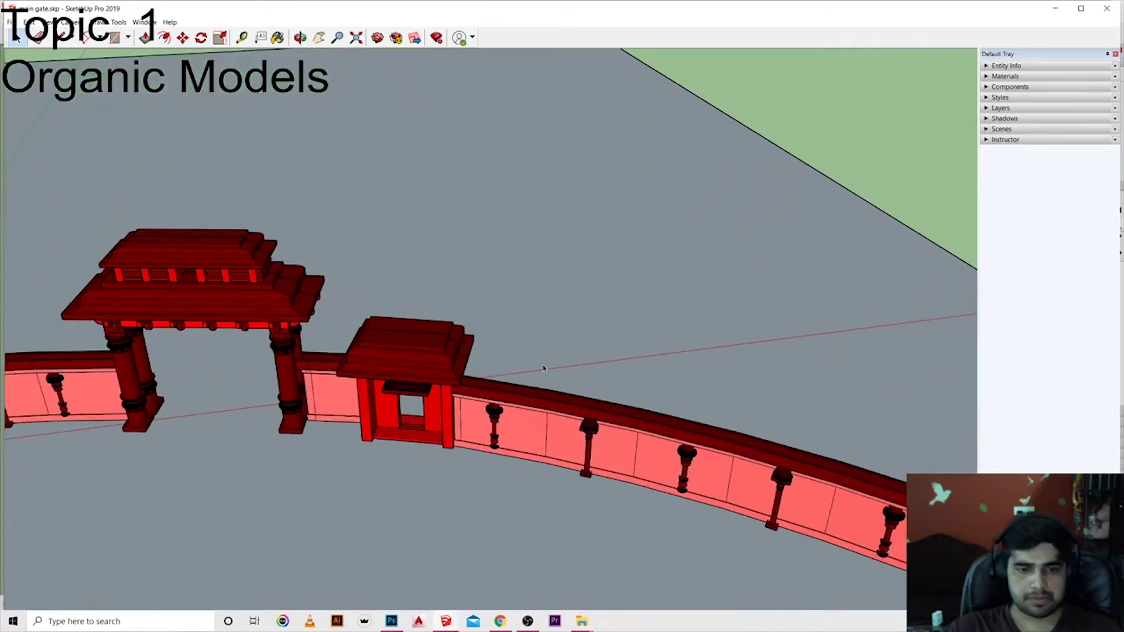
middle_click_drag(589, 434, 506, 315)
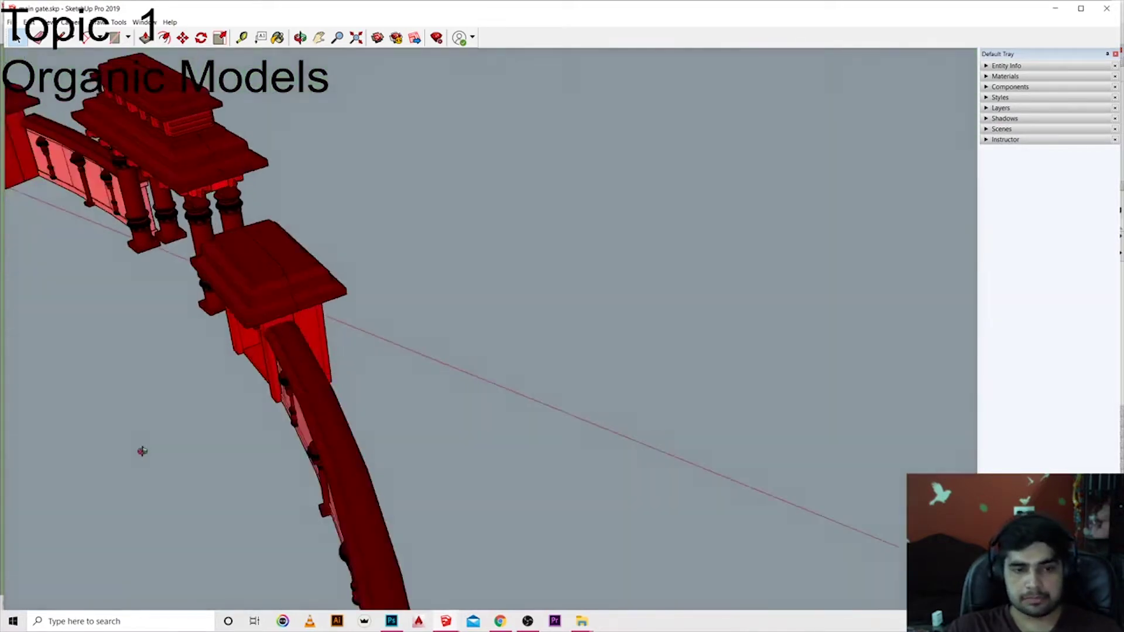
middle_click_drag(311, 363, 587, 284)
scroll(396, 434, "down", 3)
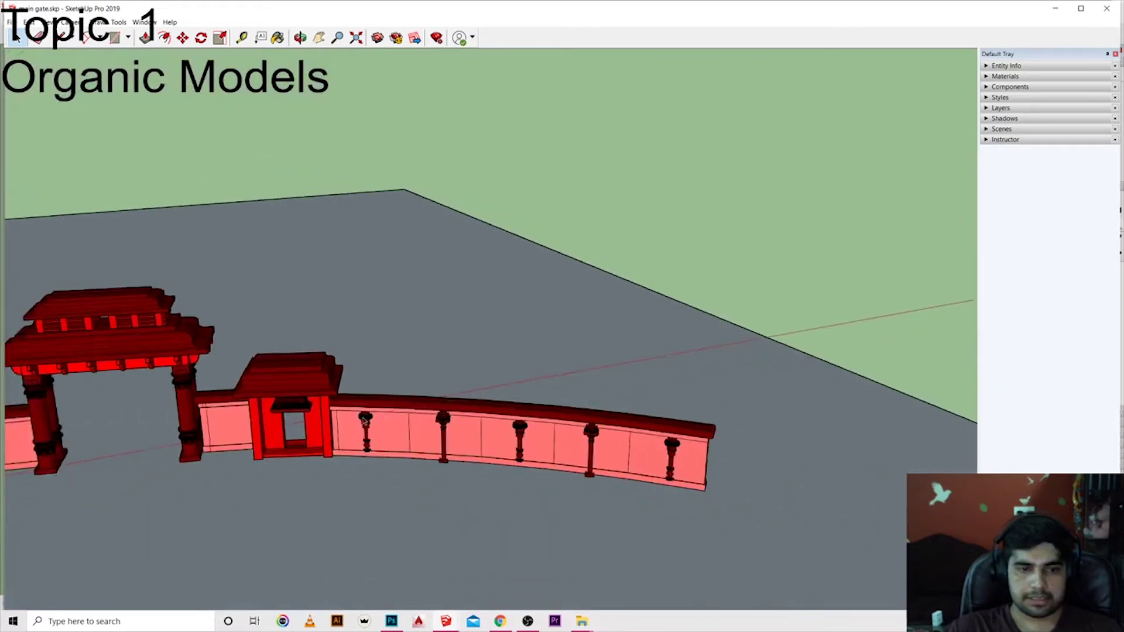
scroll(396, 435, "down", 2)
middle_click_drag(396, 434, 138, 419)
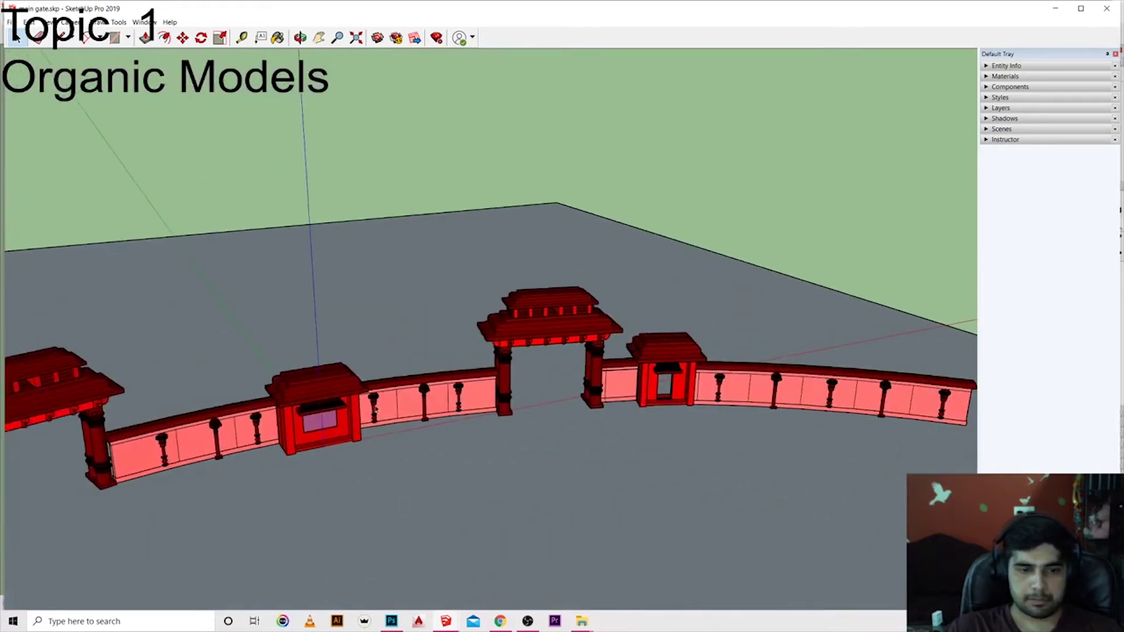
middle_click_drag(376, 412, 424, 535)
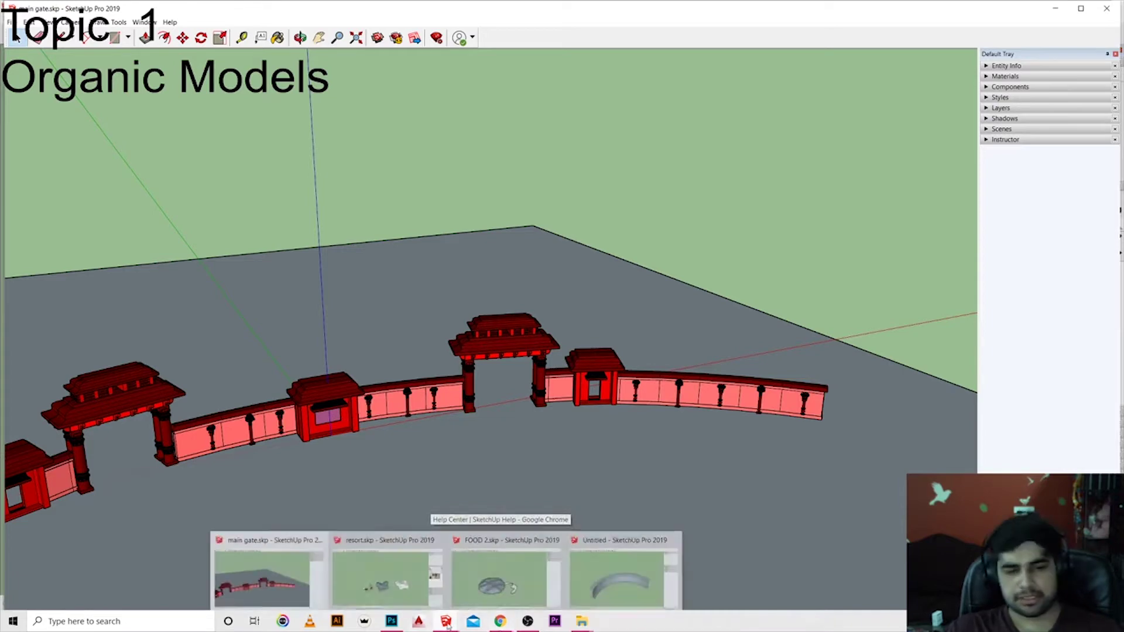
mouse_move(445, 620)
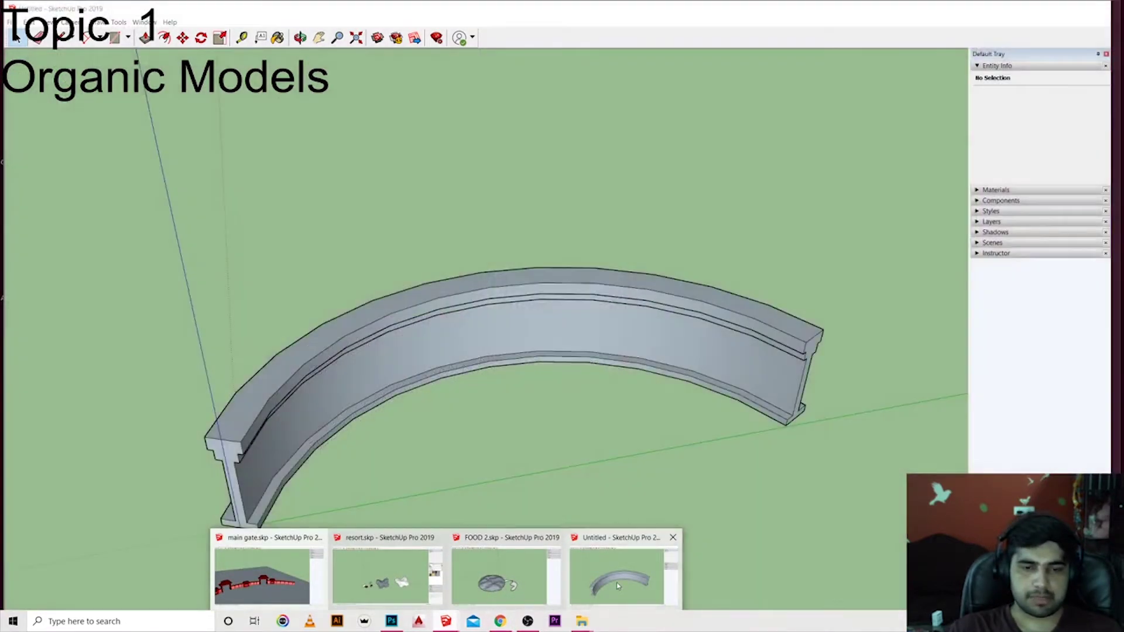
Step: Close the SketchUp Help Center page in the browser
left_click(618, 585)
scroll(553, 475, "down", 3)
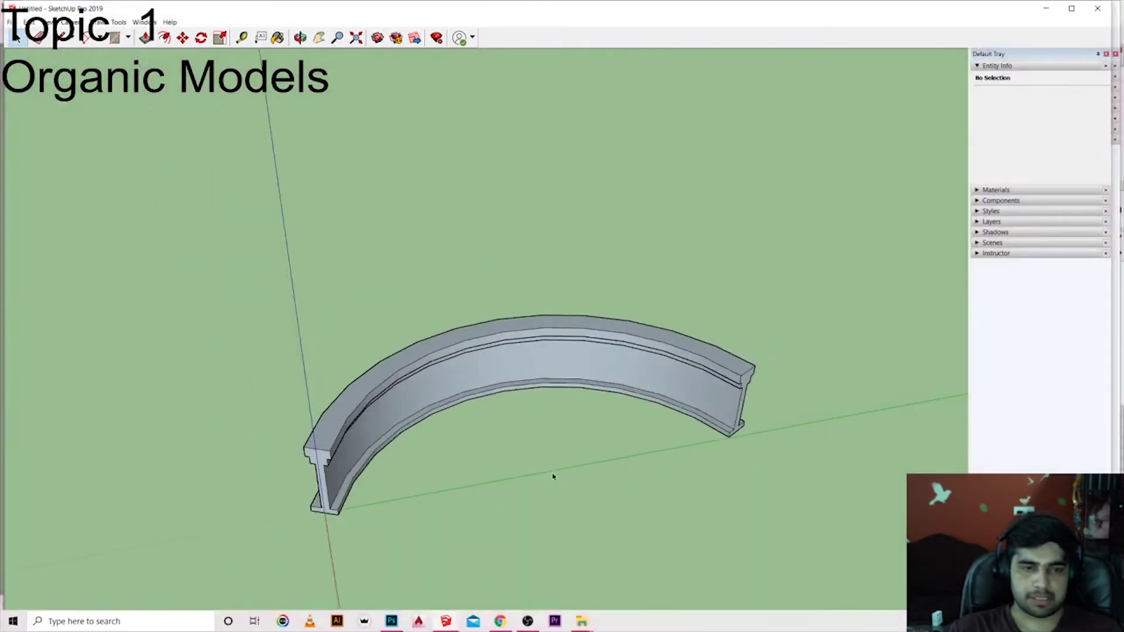
scroll(561, 481, "down", 2)
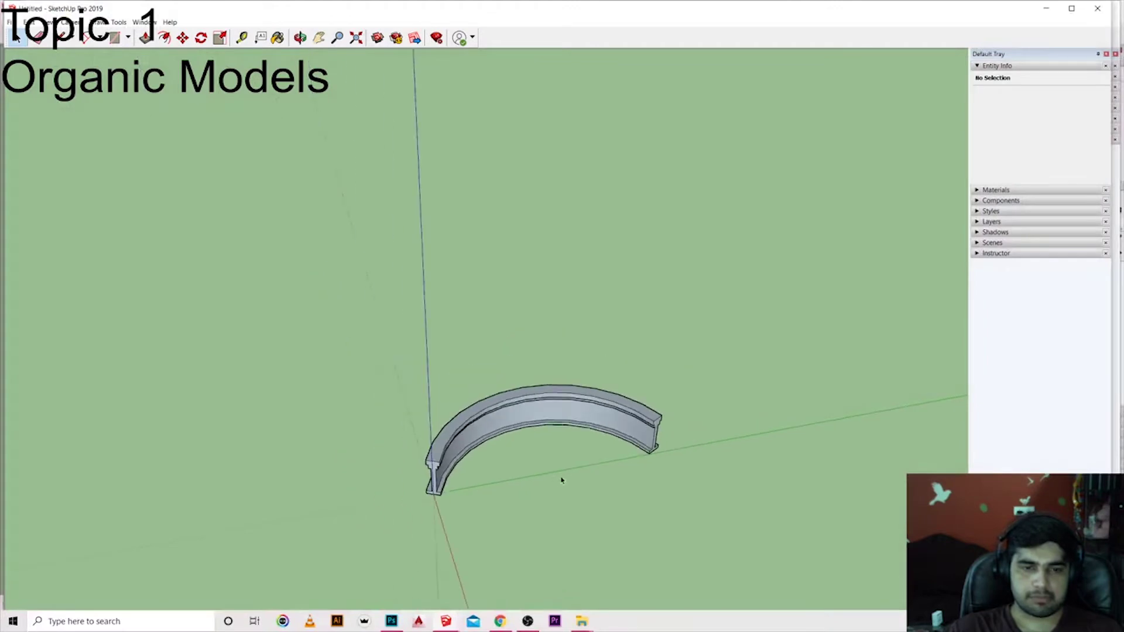
left_click(500, 622)
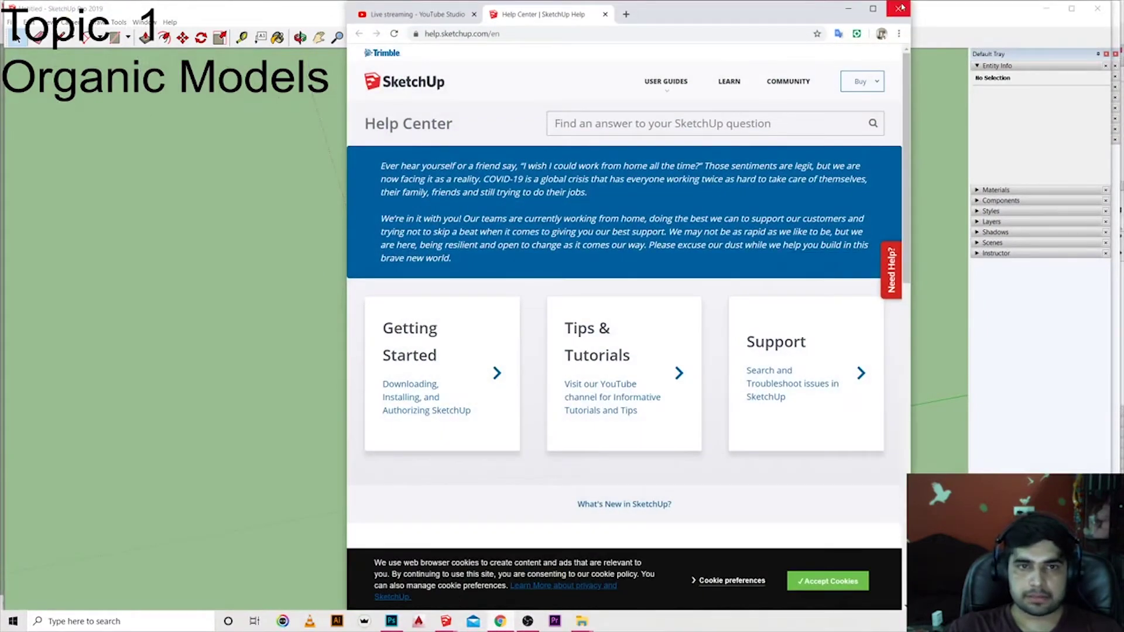
left_click(605, 15)
mouse_move(445, 621)
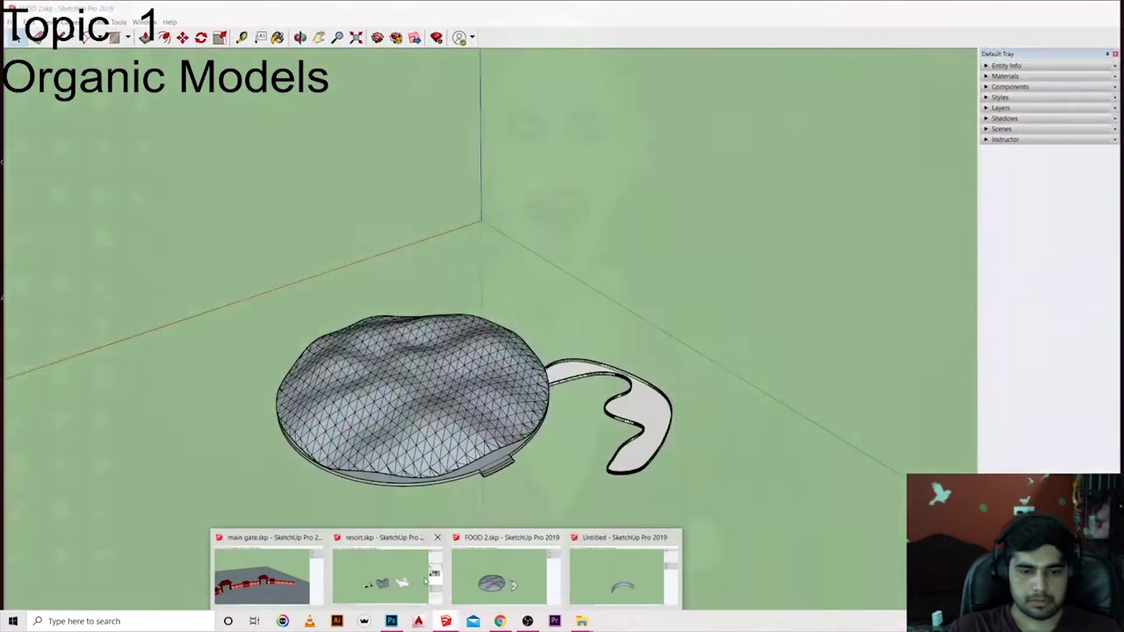
Step: Switch to resort.skp and zoom in on the small teardrop contour-line shape
left_click(380, 577)
middle_click_drag(622, 322, 570, 306)
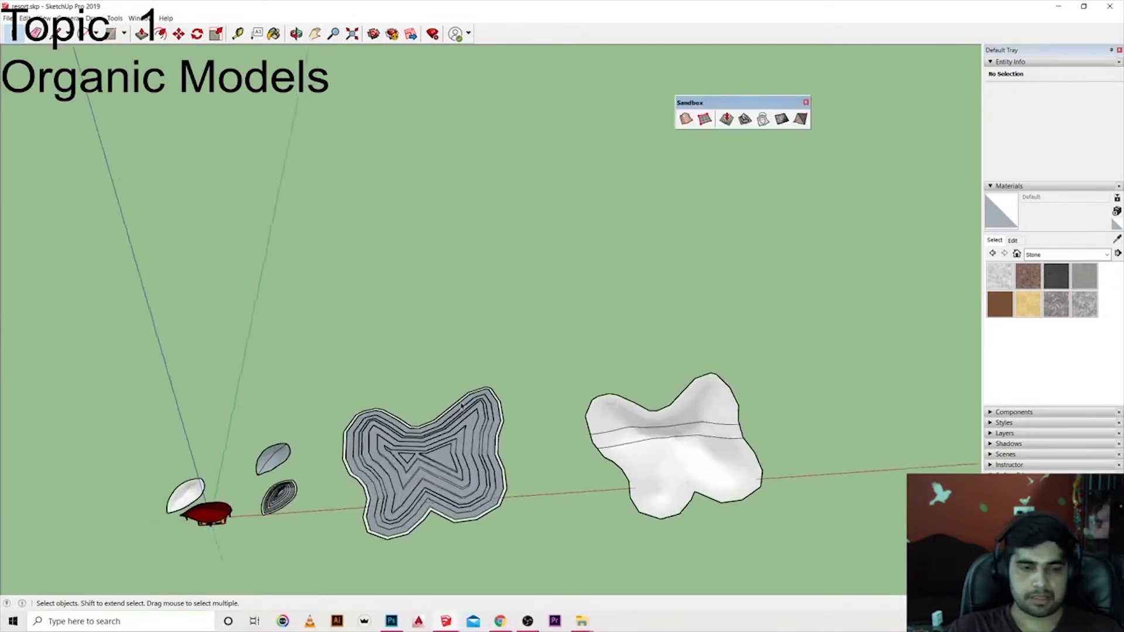
scroll(569, 351, "up", 4)
middle_click_drag(615, 408, 454, 410)
scroll(445, 416, "up", 2)
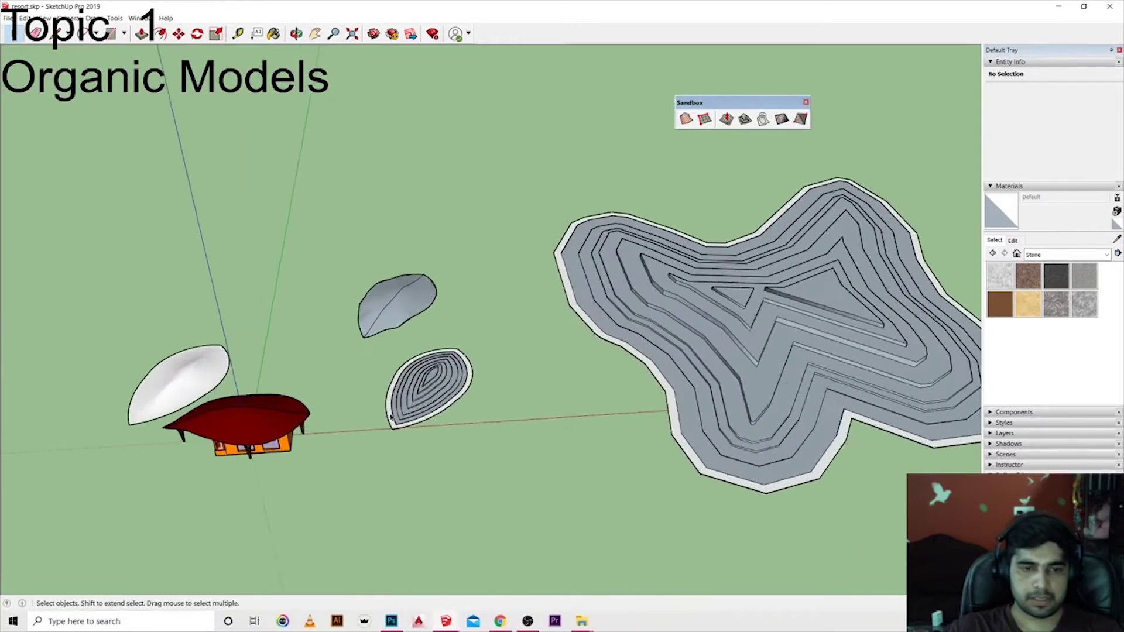
scroll(439, 424, "up", 3)
scroll(437, 430, "up", 3)
scroll(437, 431, "down", 3)
scroll(488, 345, "up", 2)
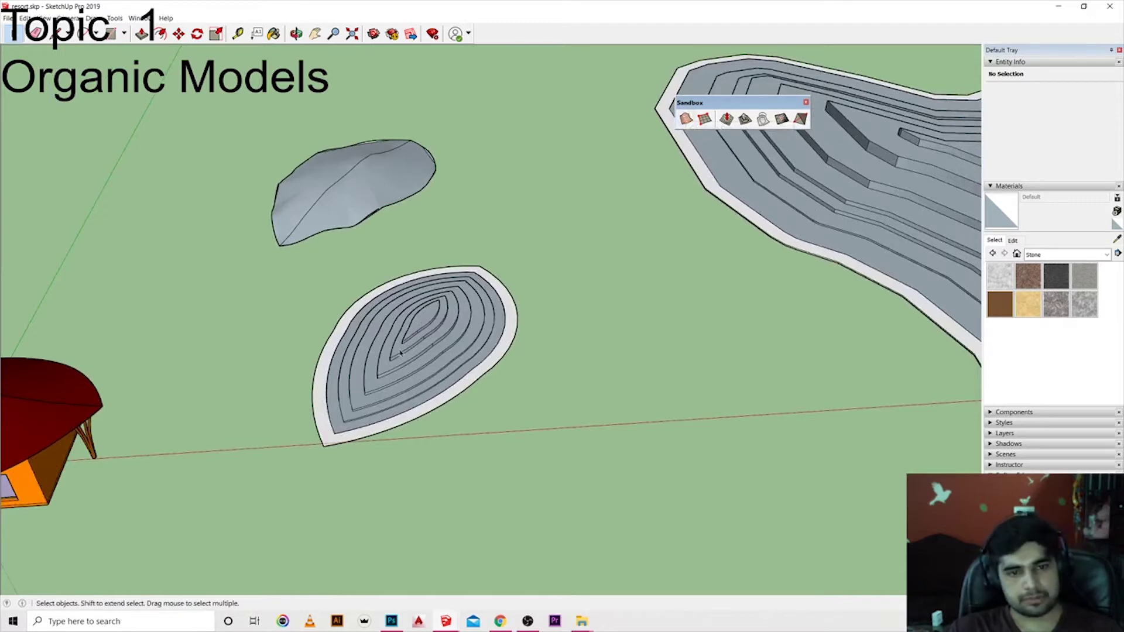
Step: Generate a Sandbox From Contours terrain from the small teardrop's selected contour lines
left_click(685, 119)
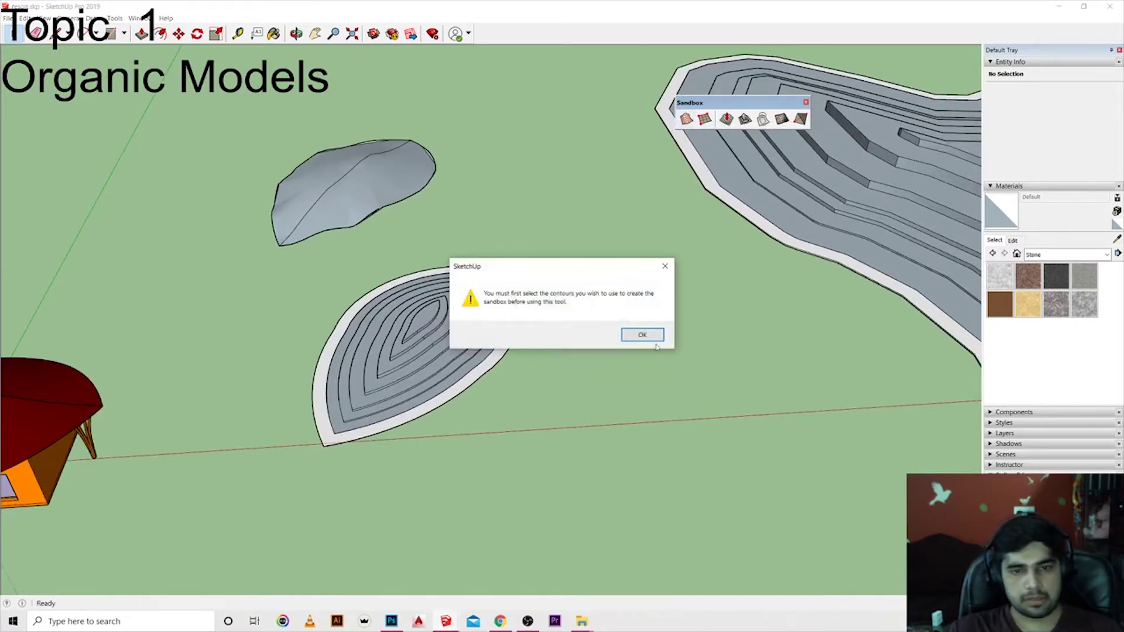
left_click(653, 336)
left_click_drag(290, 283, 443, 354)
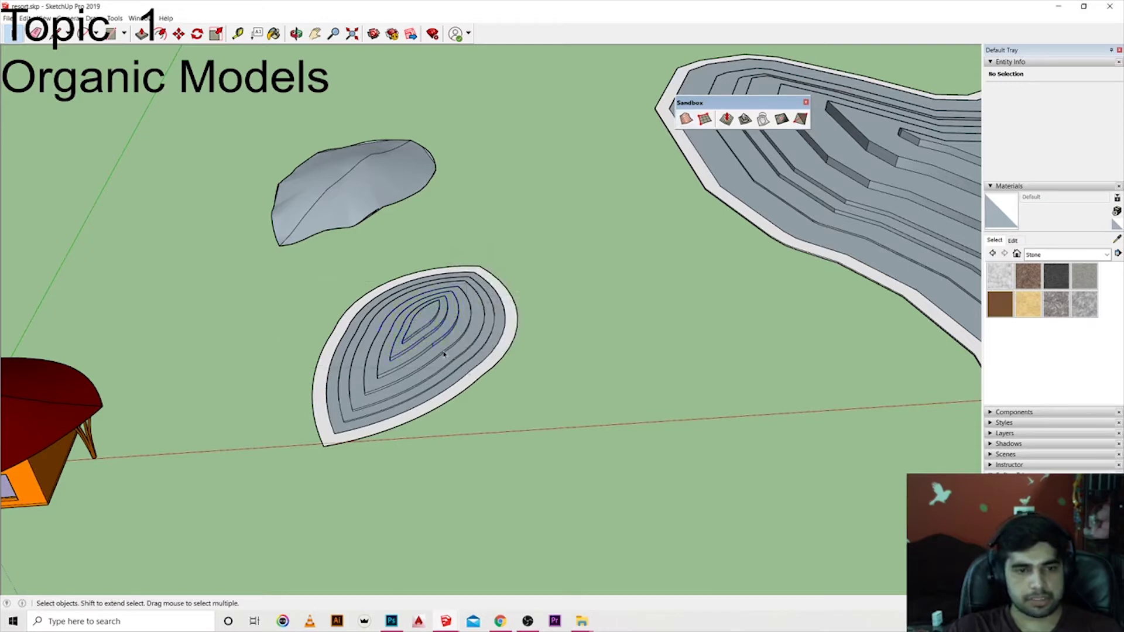
left_click(686, 119)
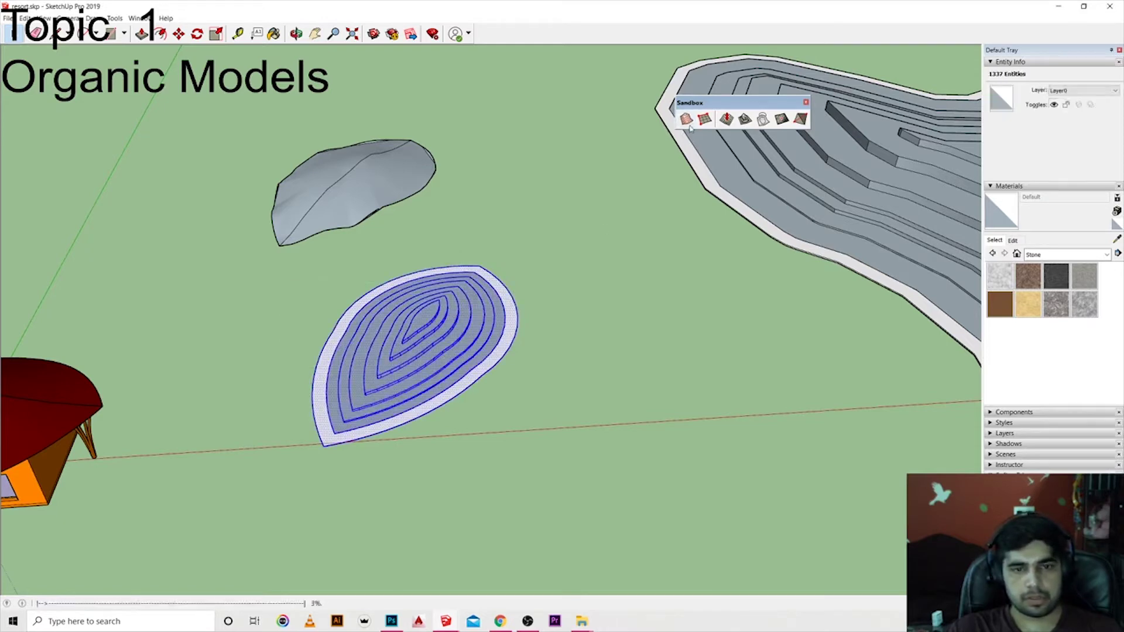
left_click(454, 226)
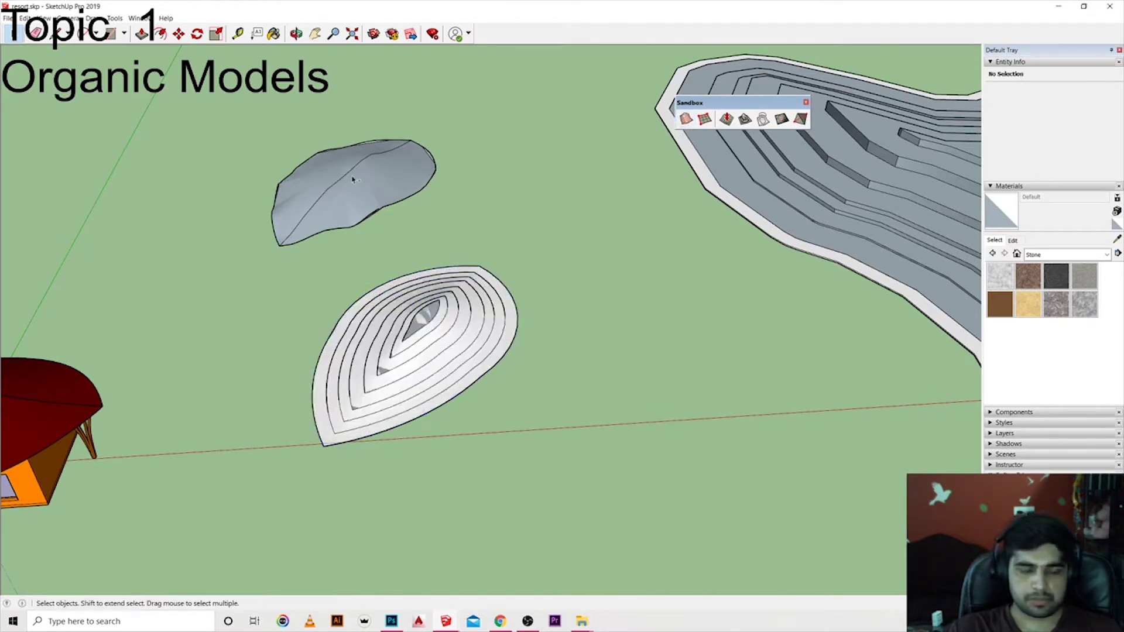
scroll(710, 147, "down", 5)
scroll(763, 164, "down", 3)
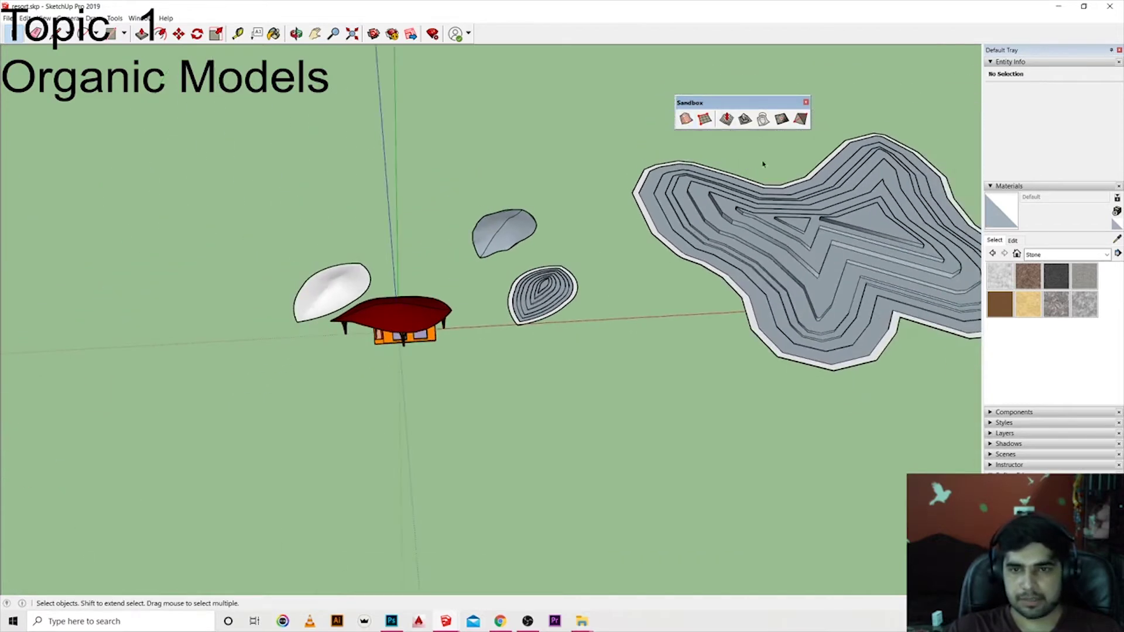
left_click(807, 102)
middle_click_drag(615, 264, 340, 263, "shift")
scroll(404, 305, "down", 3)
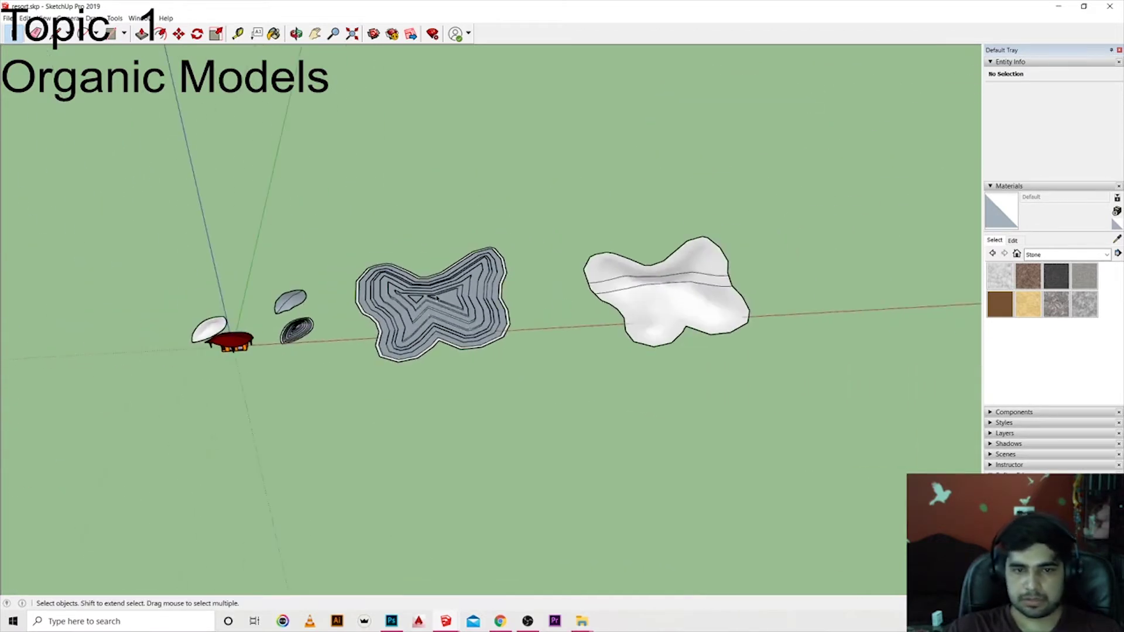
scroll(338, 342, "up", 3)
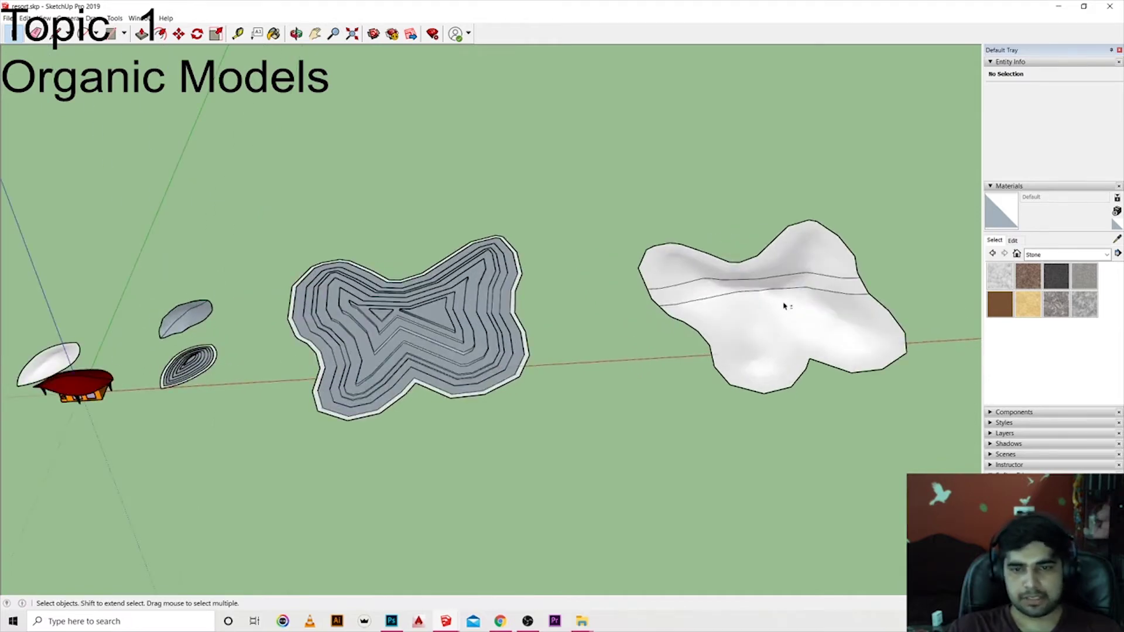
middle_click_drag(784, 306, 474, 361, "shift")
scroll(483, 461, "up", 3)
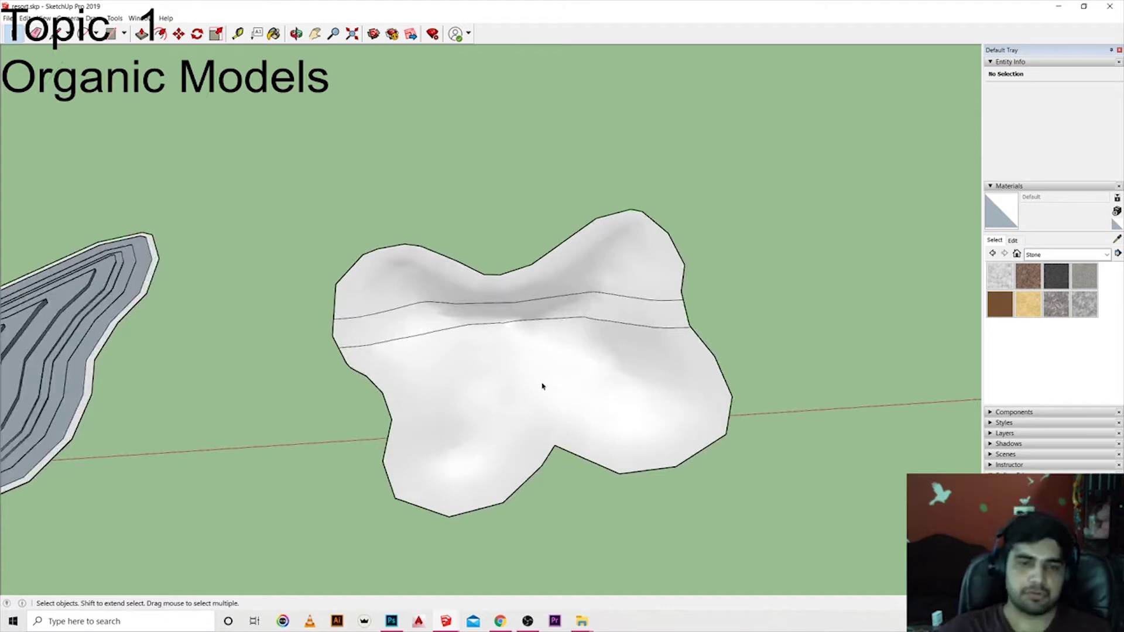
scroll(574, 323, "down", 1)
left_click(561, 307)
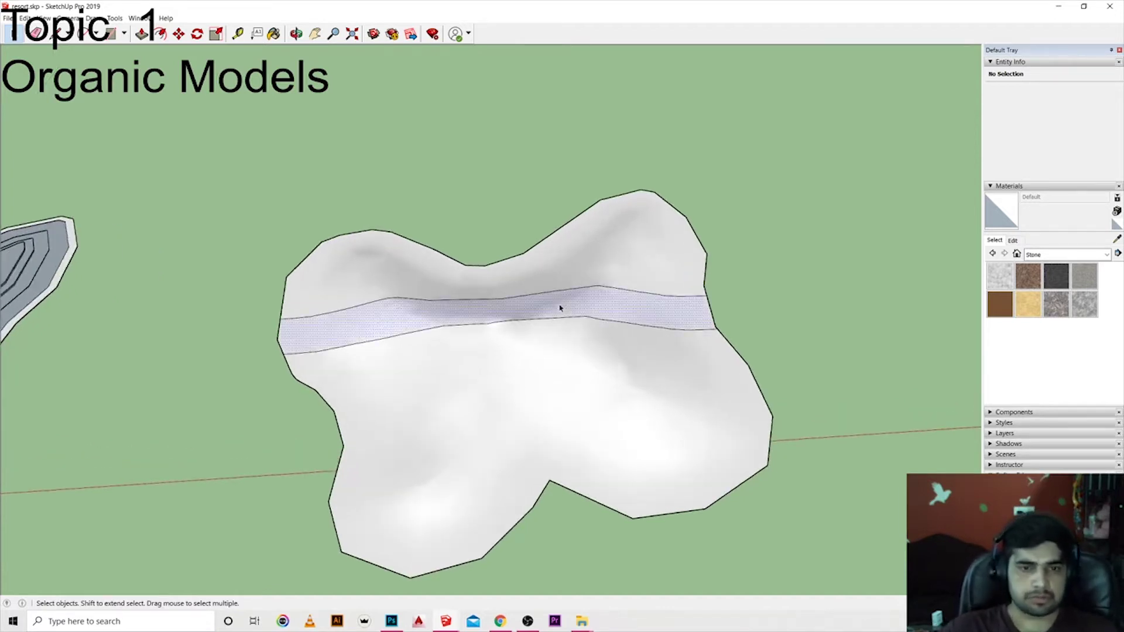
scroll(563, 309, "down", 2)
scroll(579, 317, "down", 2)
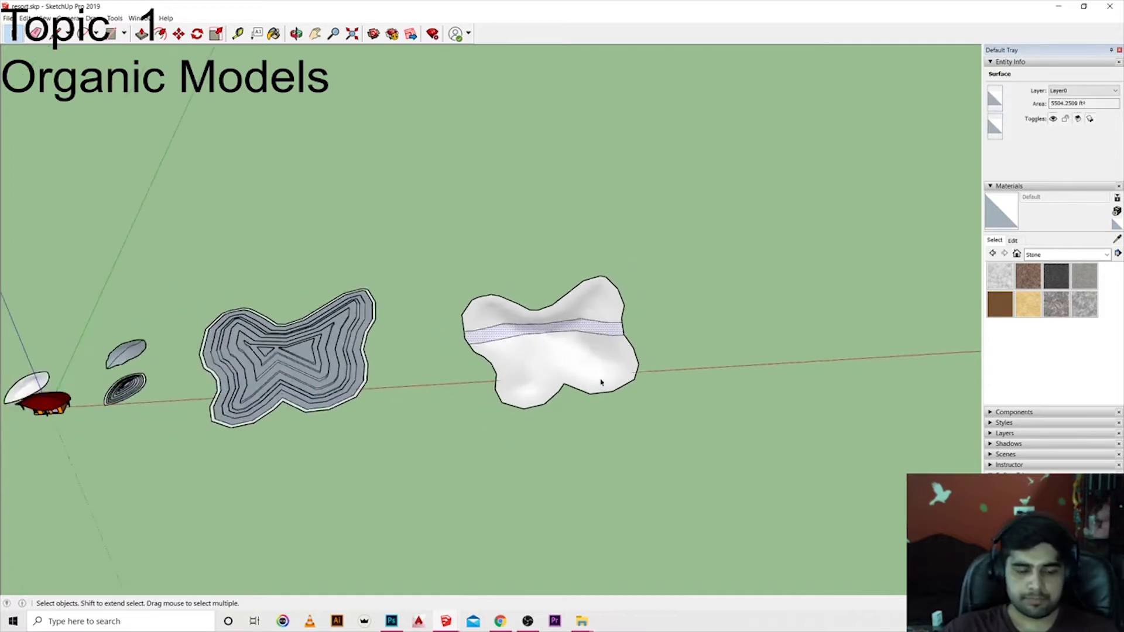
key("r")
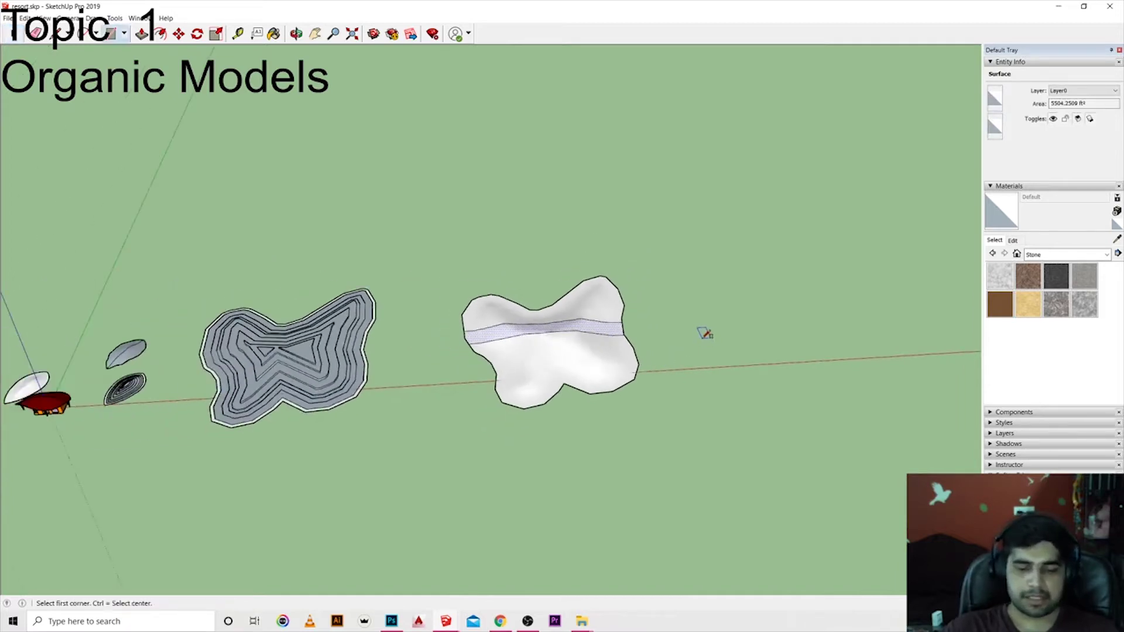
key("space")
mouse_move(433, 316)
middle_mouse_down()
mouse_move(454, 338)
mouse_move(554, 332)
middle_mouse_up()
scroll(554, 332, "up", 3)
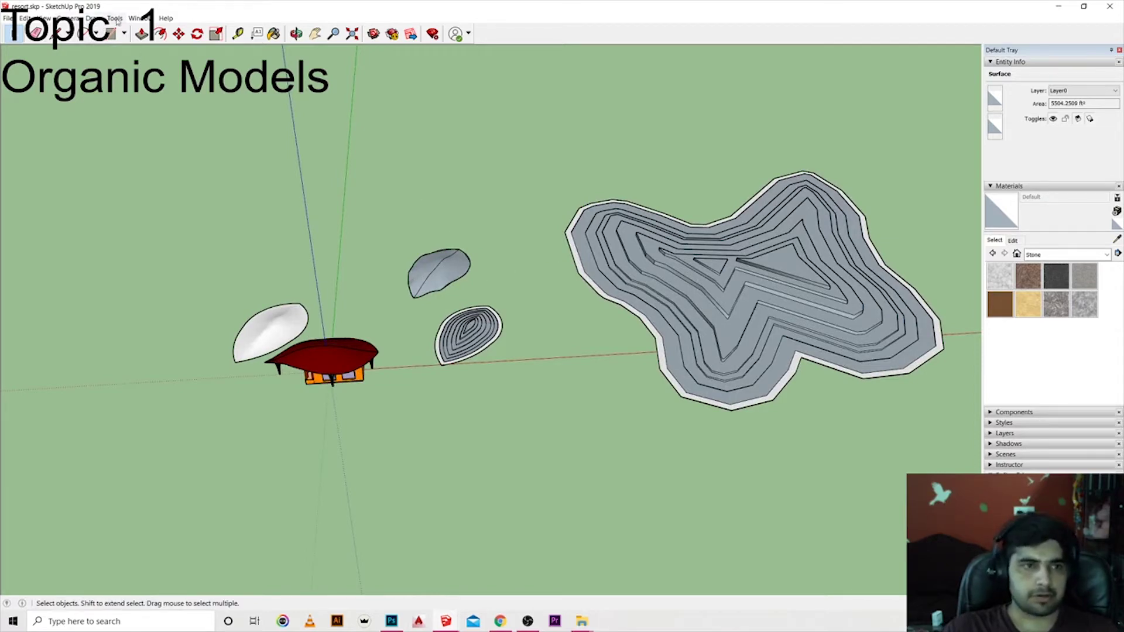
Step: Enable the Sandbox toolbar under View > Toolbars and dock it beside the main toolbar
left_click(115, 19)
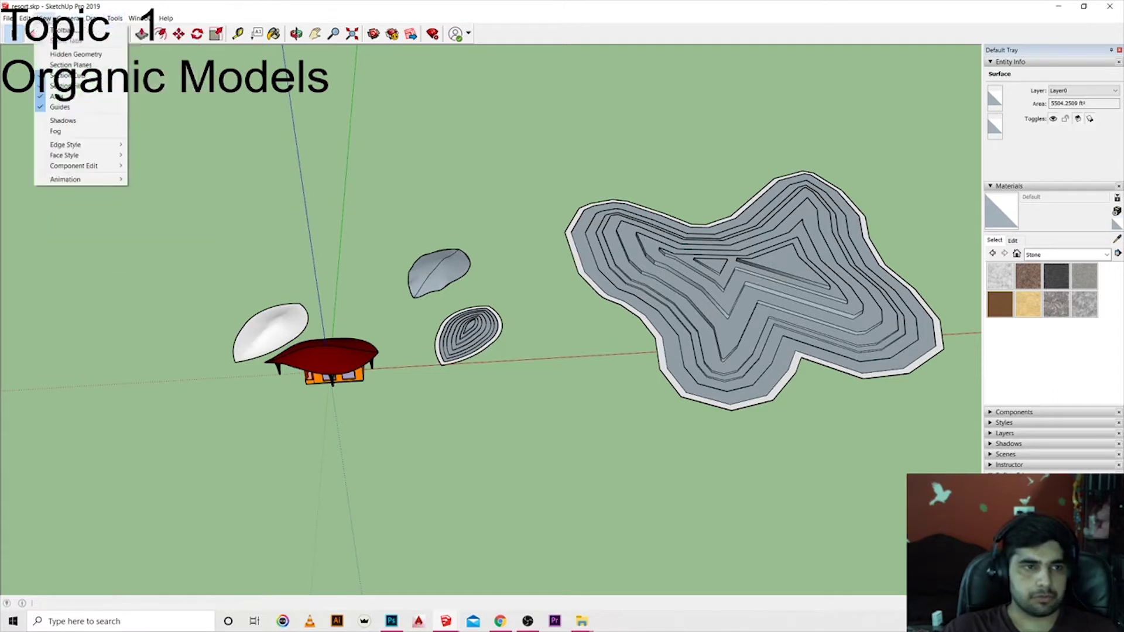
left_click(58, 29)
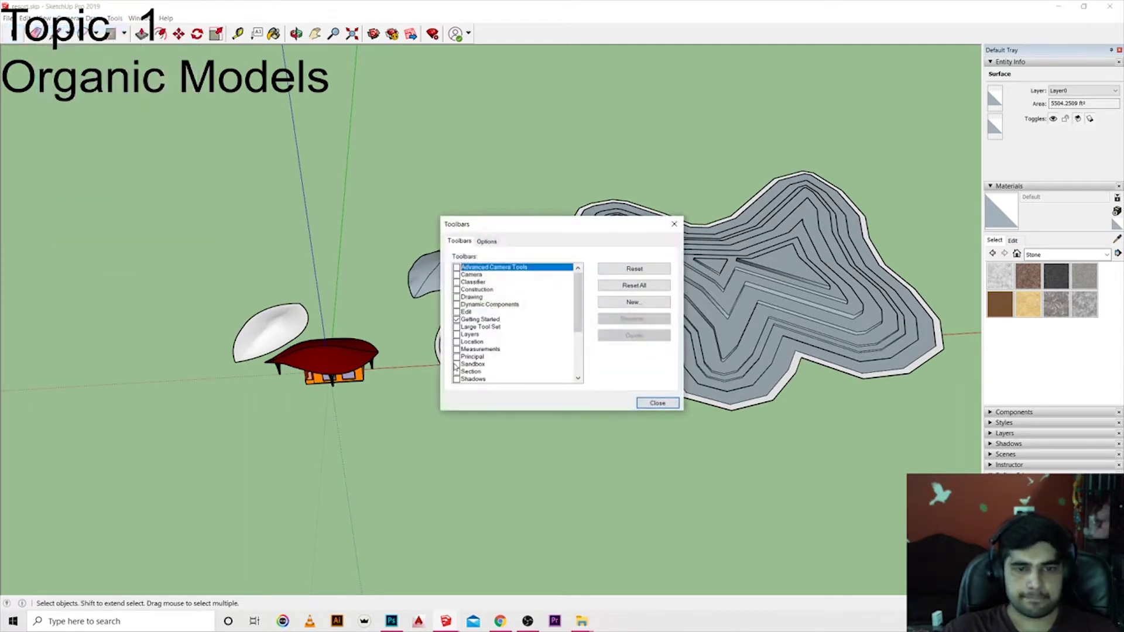
left_click(457, 364)
left_click(658, 403)
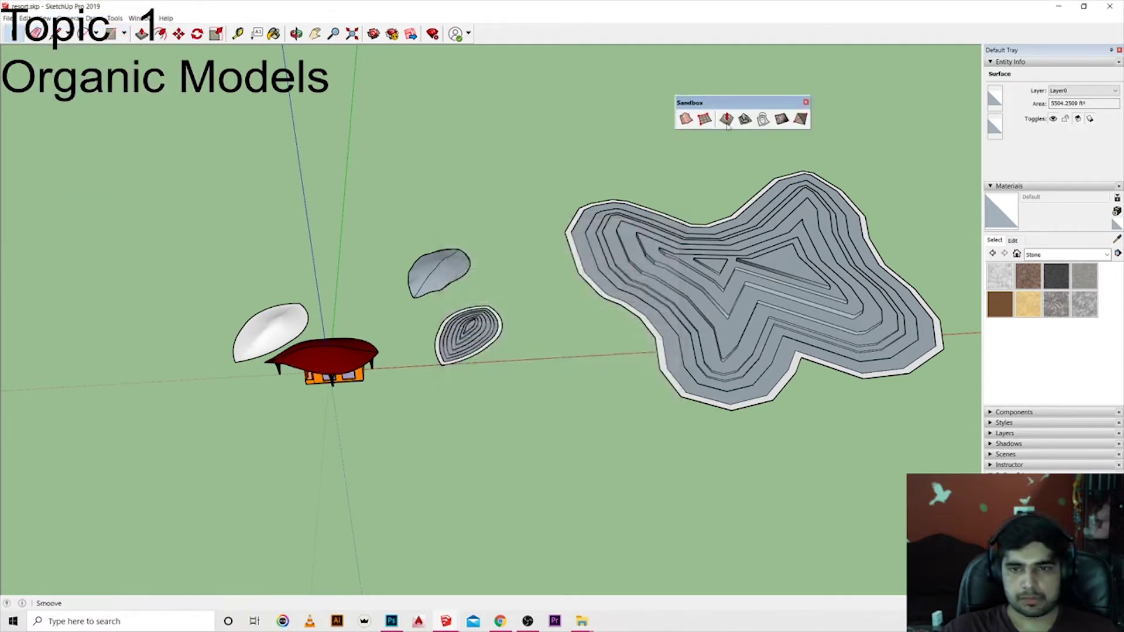
mouse_move(719, 100)
left_mouse_down()
mouse_move(611, 25)
mouse_move(477, 27)
left_mouse_up()
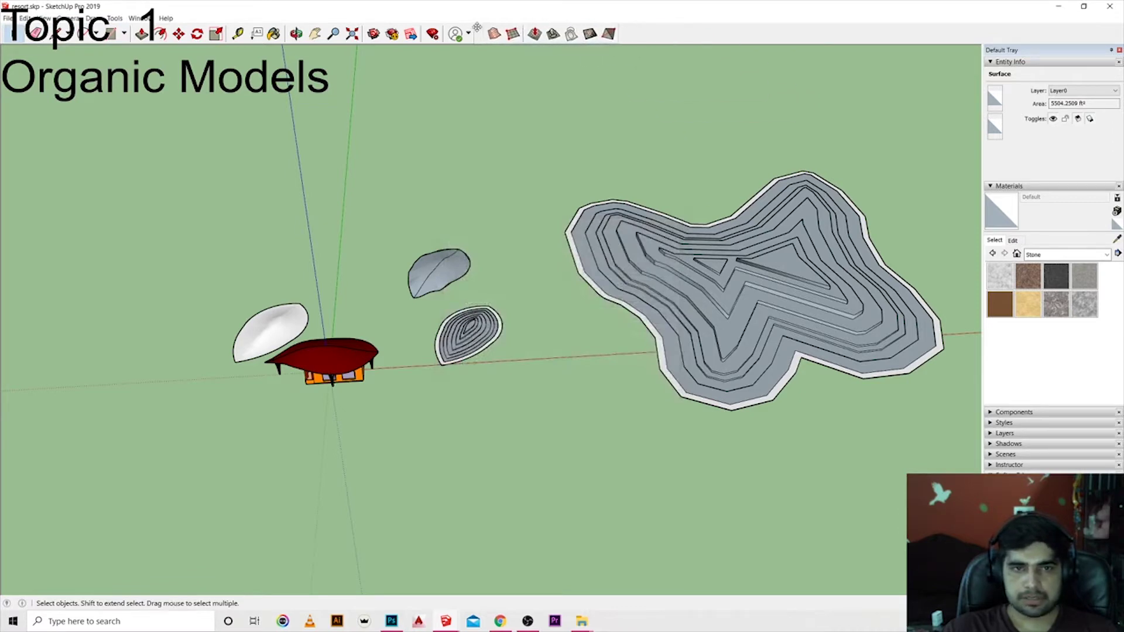
Step: Draw a flat Sandbox From Scratch grid on the ground and open its group for editing
left_click(514, 36)
scroll(468, 381, "down", 3)
left_click(463, 416)
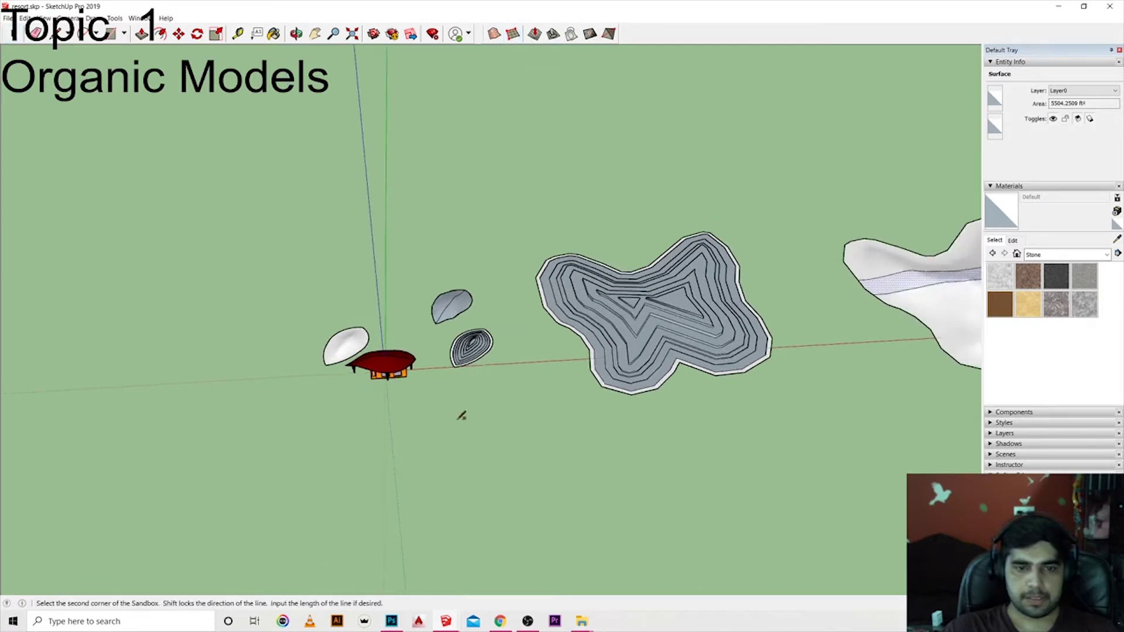
left_click(477, 539)
left_click(595, 525)
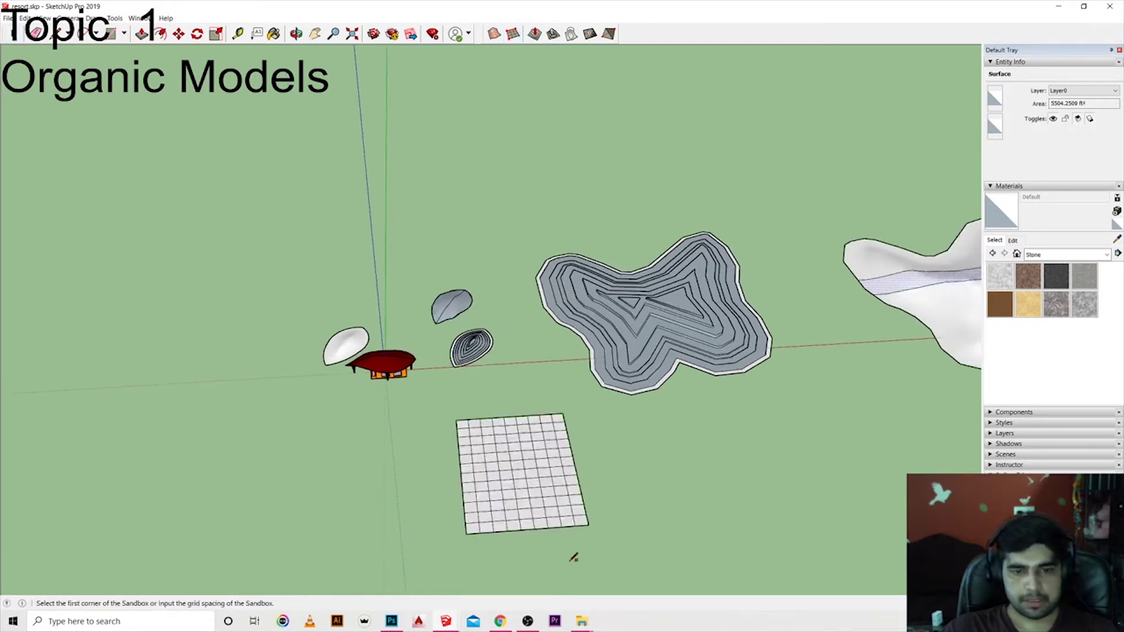
key("space")
scroll(503, 489, "up", 3)
scroll(507, 478, "up", 3)
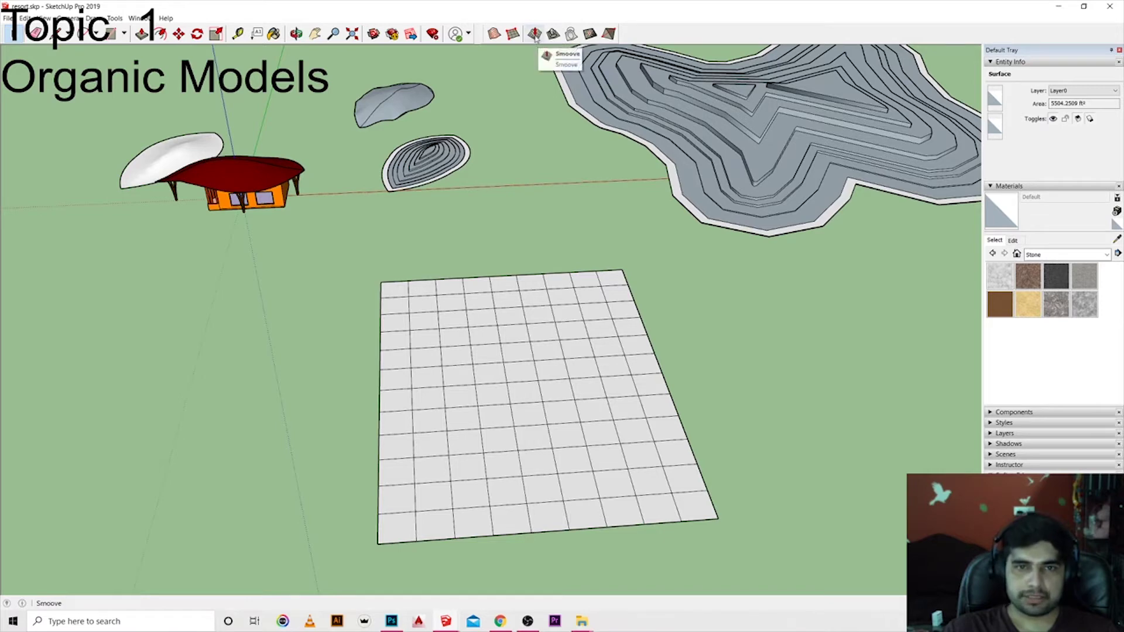
left_click(466, 382)
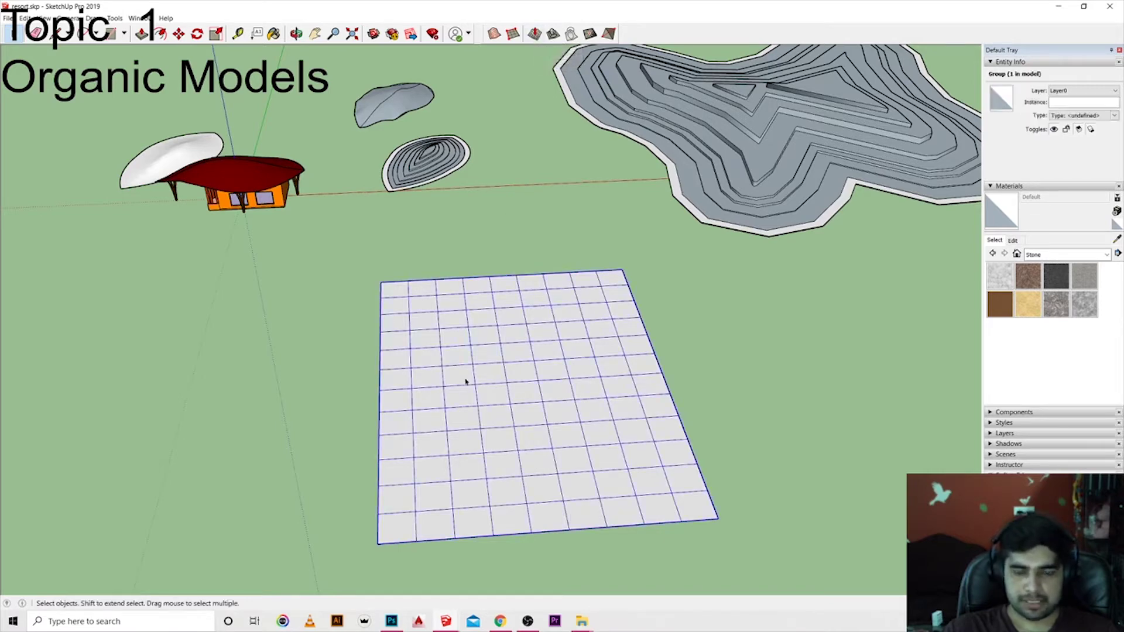
double_click(467, 382)
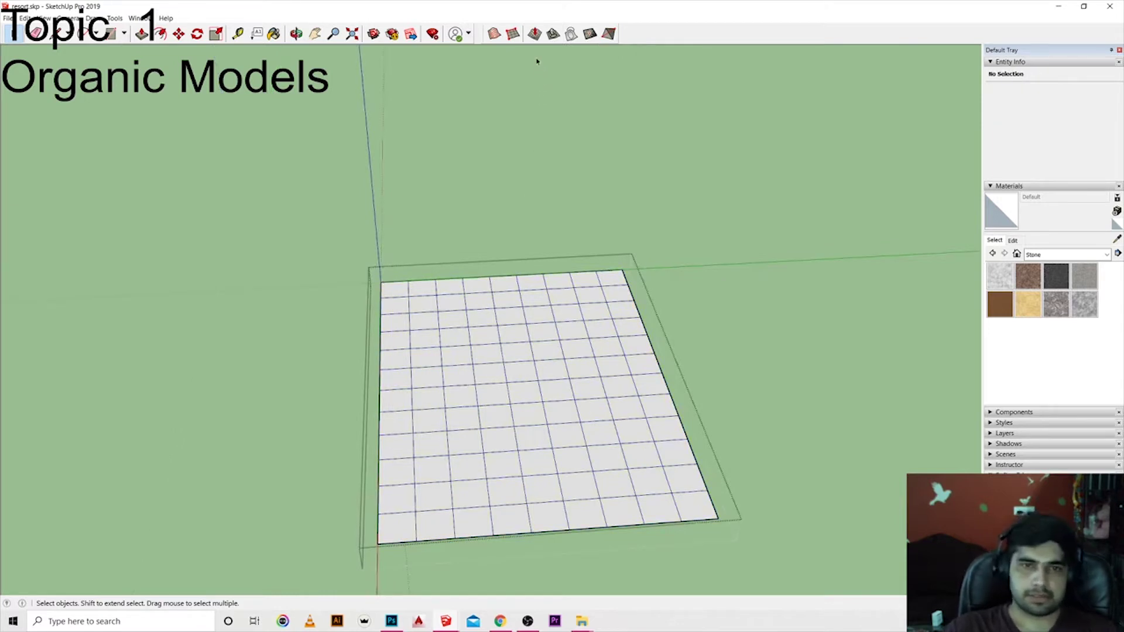
Step: Try three Smoove peaks near the grid centre, cancel each with Esc, and orbit out
left_click(534, 33)
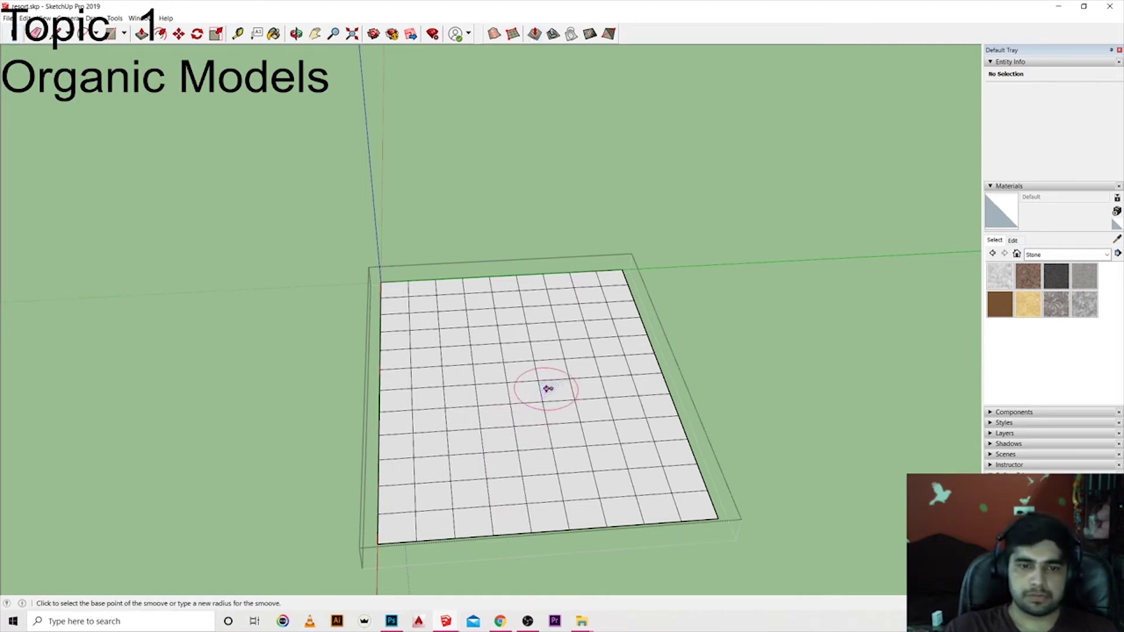
left_click(545, 404)
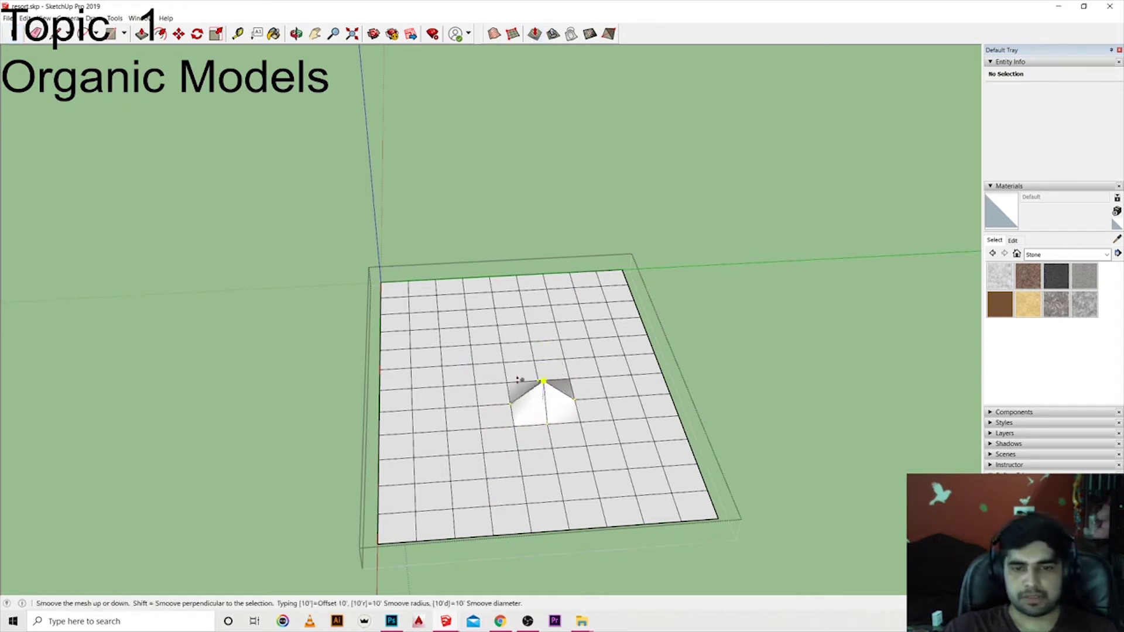
key("Escape")
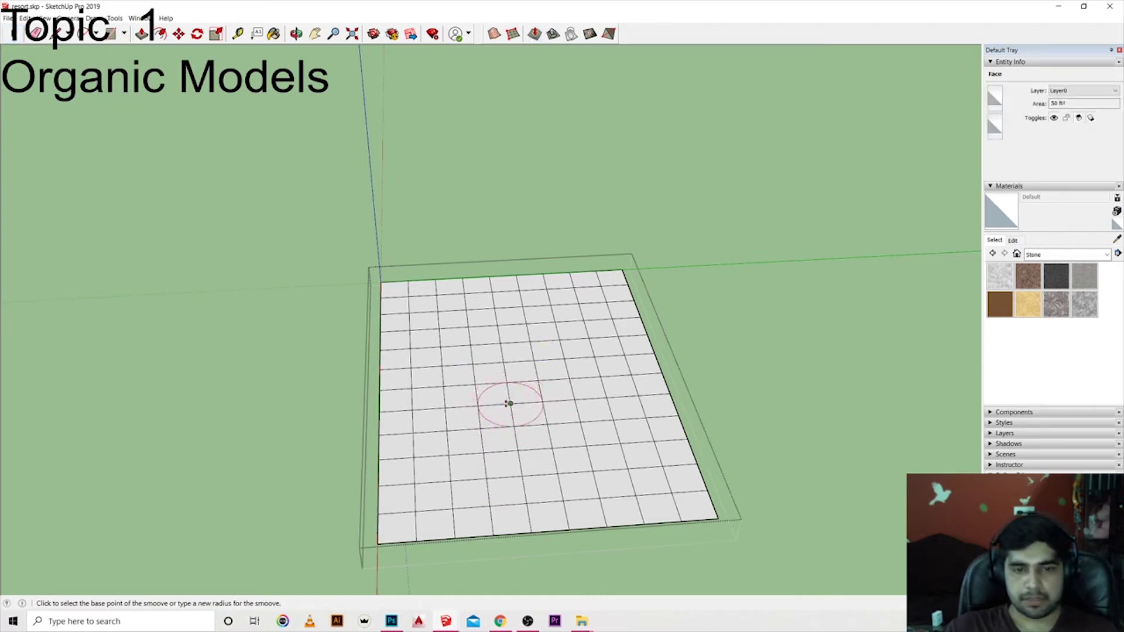
left_click(508, 398)
key("Escape")
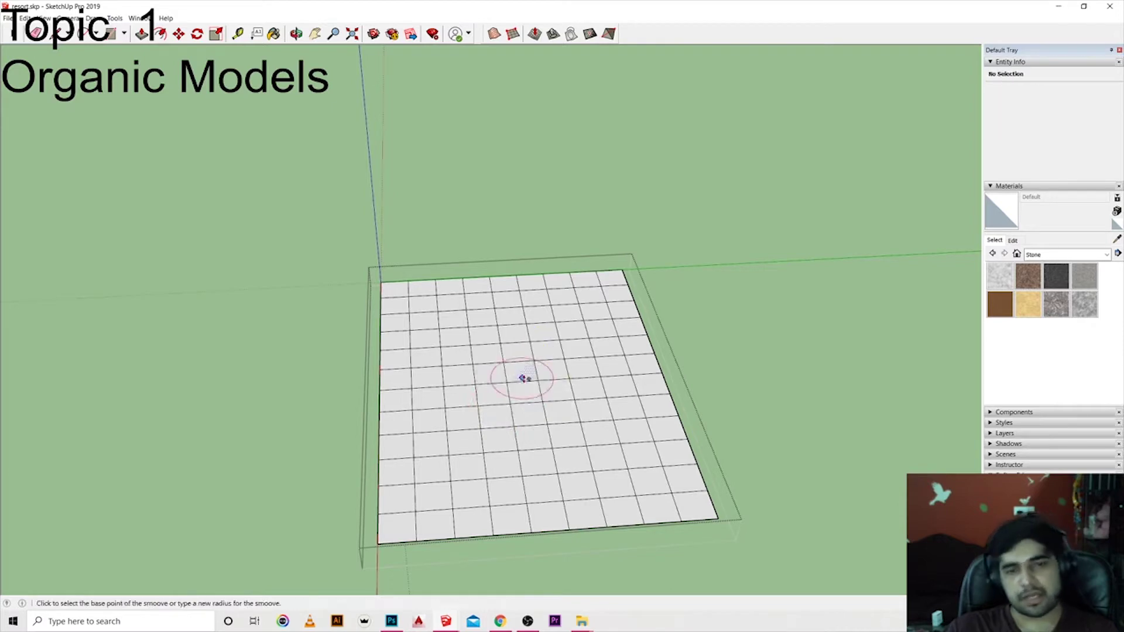
left_click(509, 380)
key("Escape")
scroll(508, 373, "down", 5)
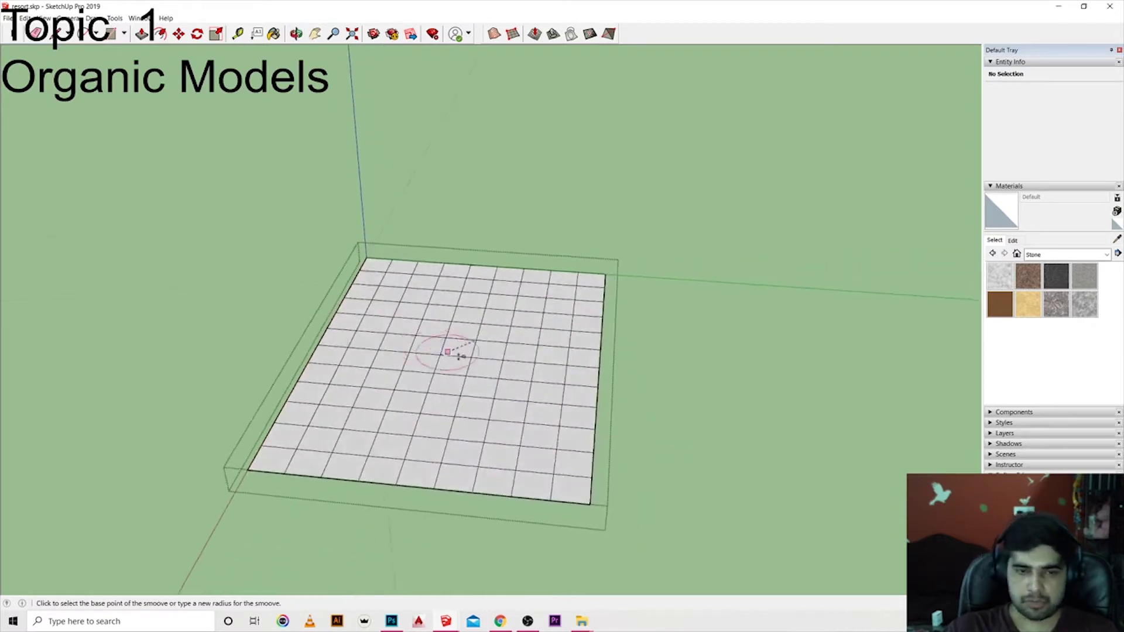
key("space")
middle_click_drag(507, 381, 515, 413)
mouse_move(508, 266)
middle_mouse_down()
mouse_move(538, 379)
mouse_move(354, 472)
middle_mouse_up()
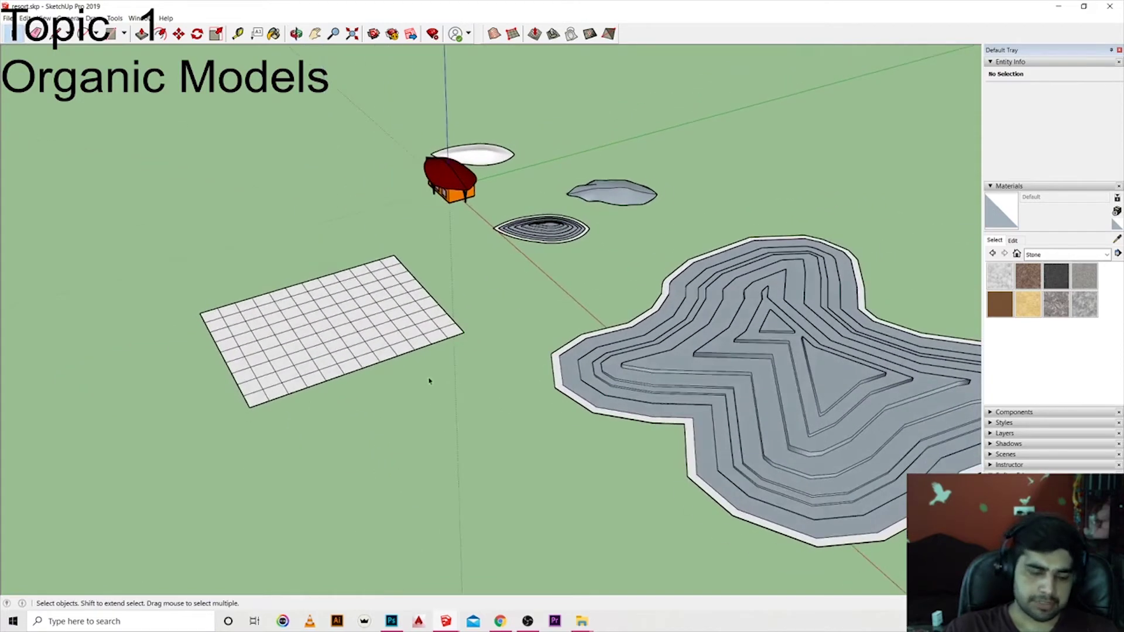
Step: Draw an upright arc from a grid corner, arching above the grid
key("a")
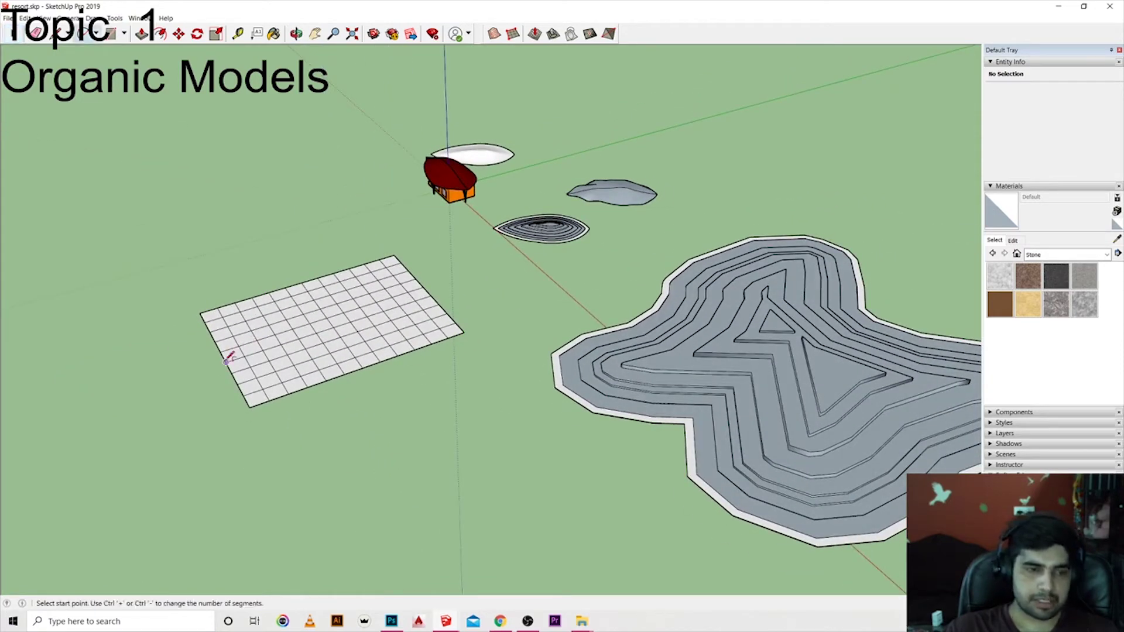
left_click(226, 362)
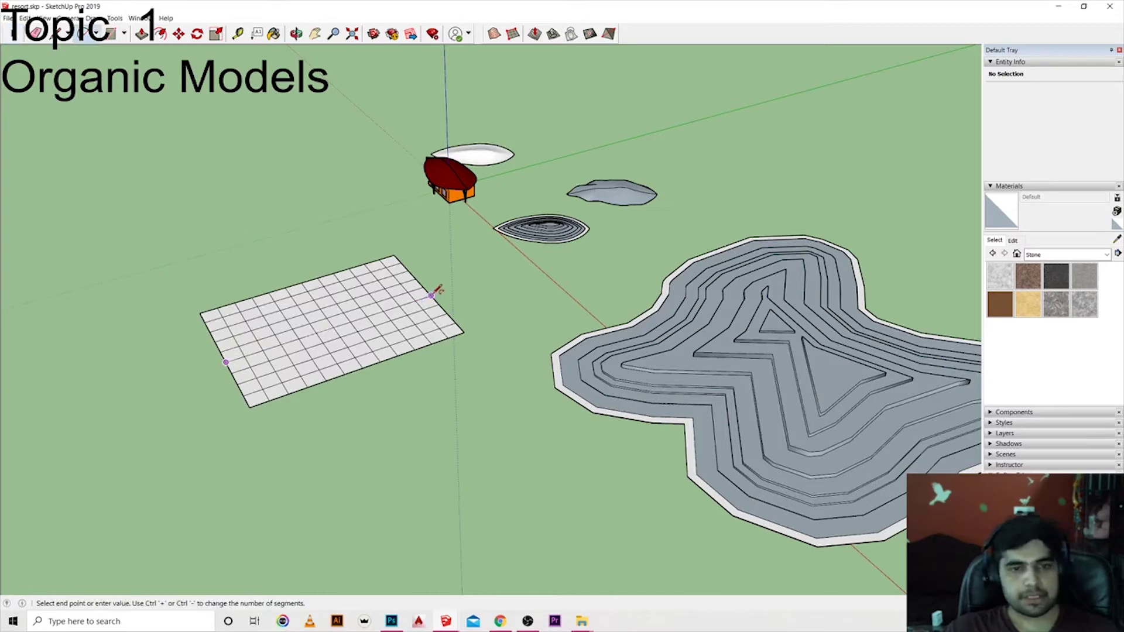
mouse_move(396, 259)
middle_mouse_down()
mouse_move(385, 146)
mouse_move(306, 188)
middle_mouse_up()
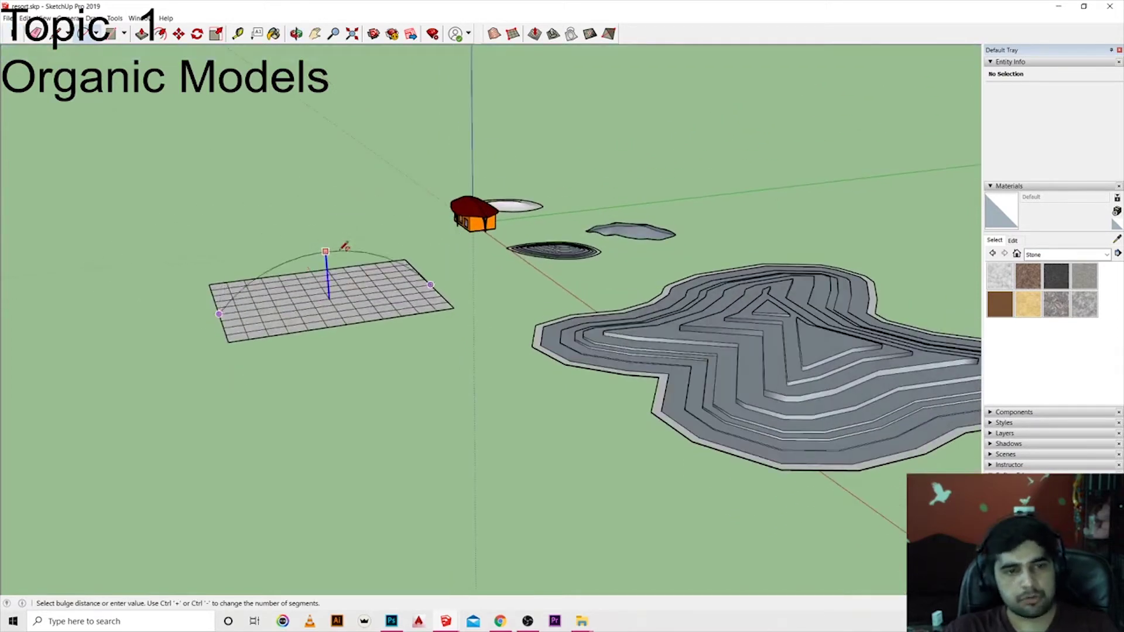
left_click(346, 251)
Step: Draw a second arc between the grid edges, crossing the first one
mouse_move(296, 311)
middle_mouse_down()
mouse_move(562, 359)
mouse_move(461, 336)
middle_mouse_up()
left_click(474, 372)
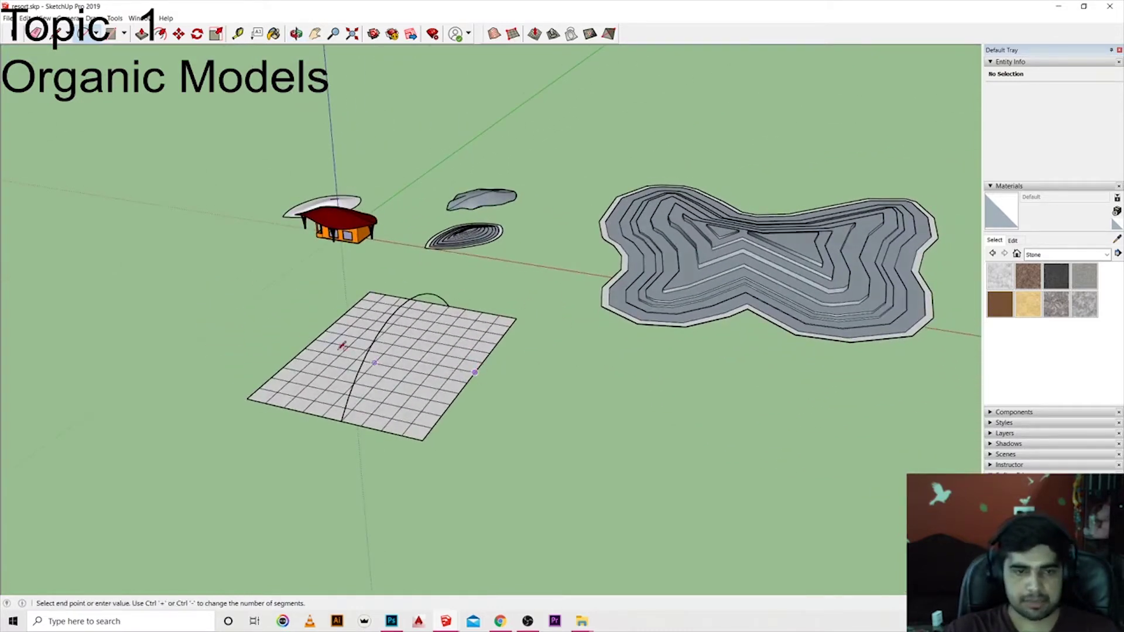
left_click(316, 337)
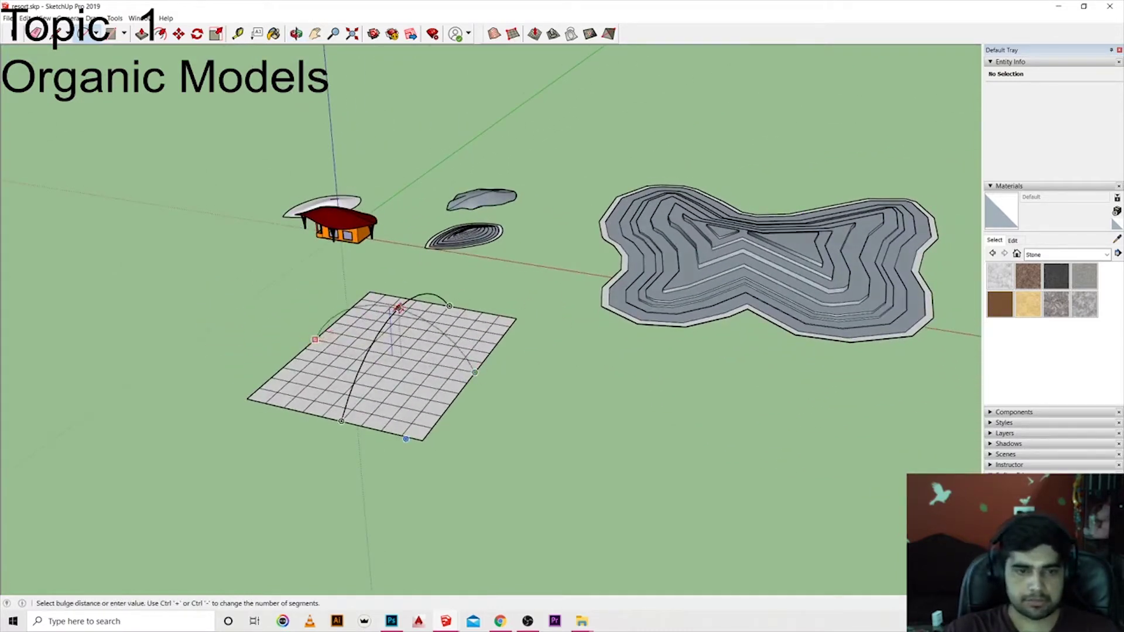
scroll(401, 309, "up", 2)
left_click(412, 316)
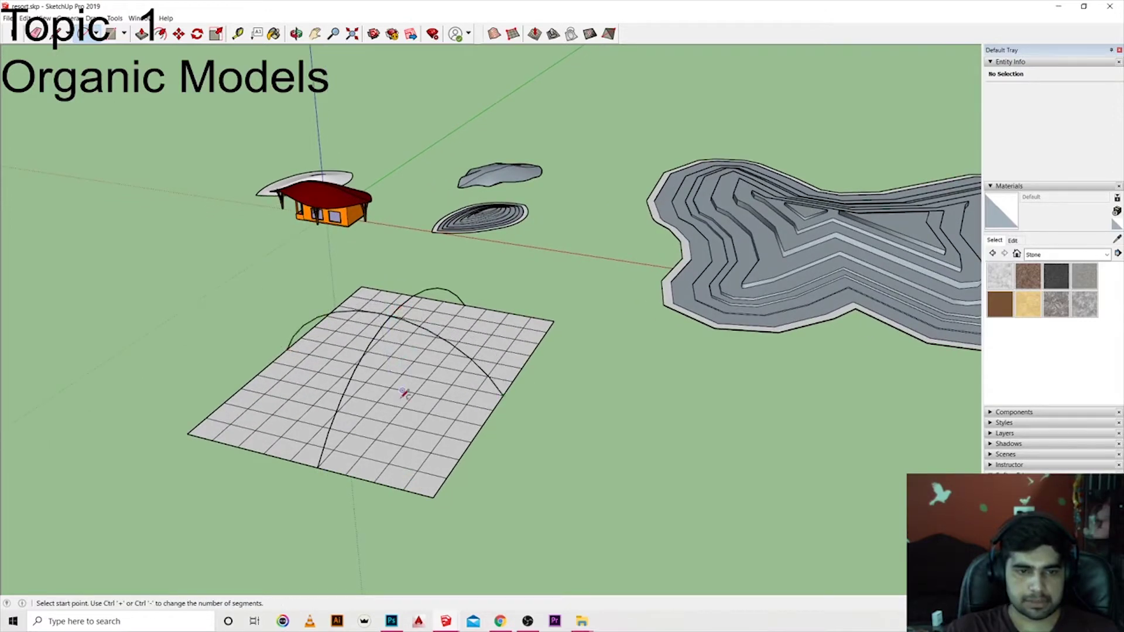
mouse_move(405, 393)
middle_mouse_down()
mouse_move(240, 321)
mouse_move(377, 384)
mouse_move(358, 389)
middle_mouse_up()
key("space")
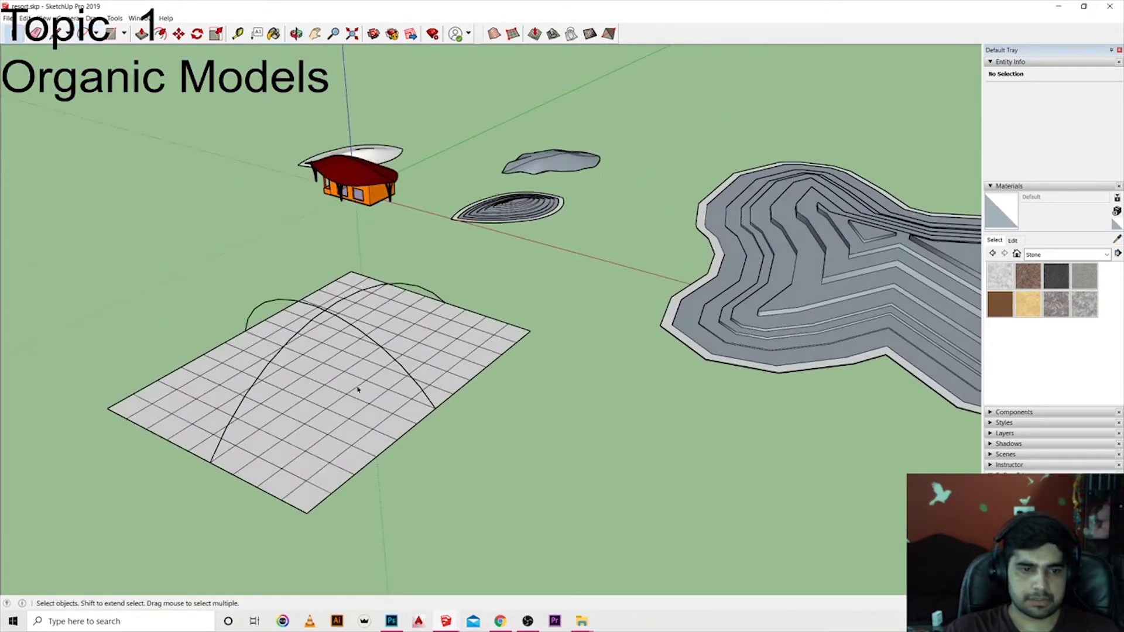
Step: Open the grid group for editing and check it and both arches from several angles
double_click(357, 390)
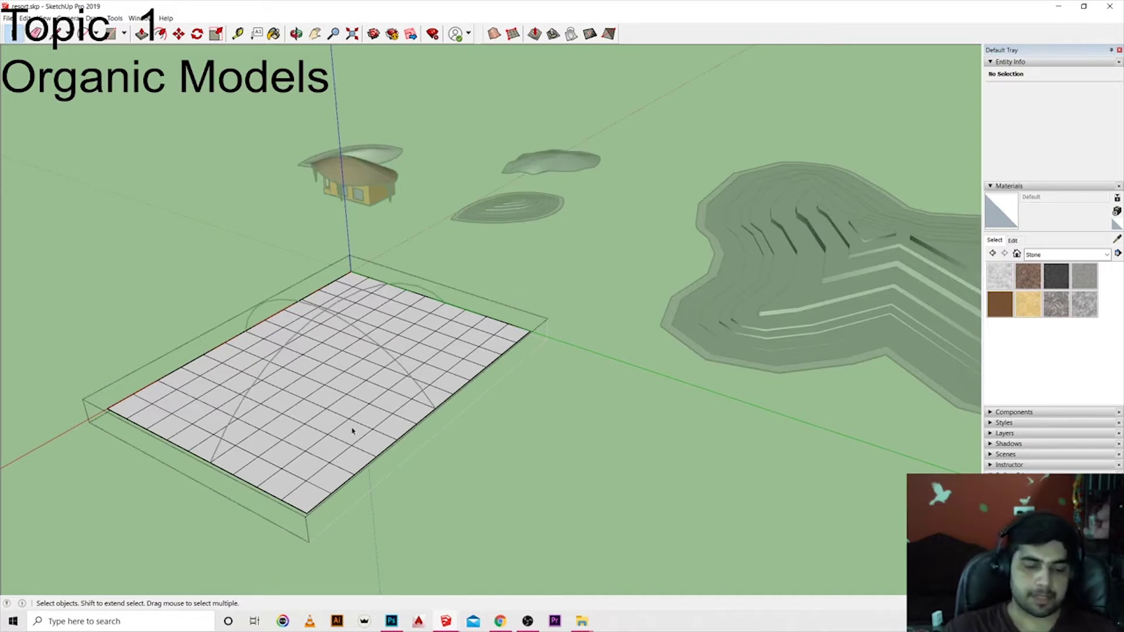
mouse_move(356, 396)
middle_mouse_down()
mouse_move(434, 394)
mouse_move(501, 328)
mouse_move(304, 311)
mouse_move(171, 243)
middle_mouse_up()
middle_click_drag(270, 242, 269, 341)
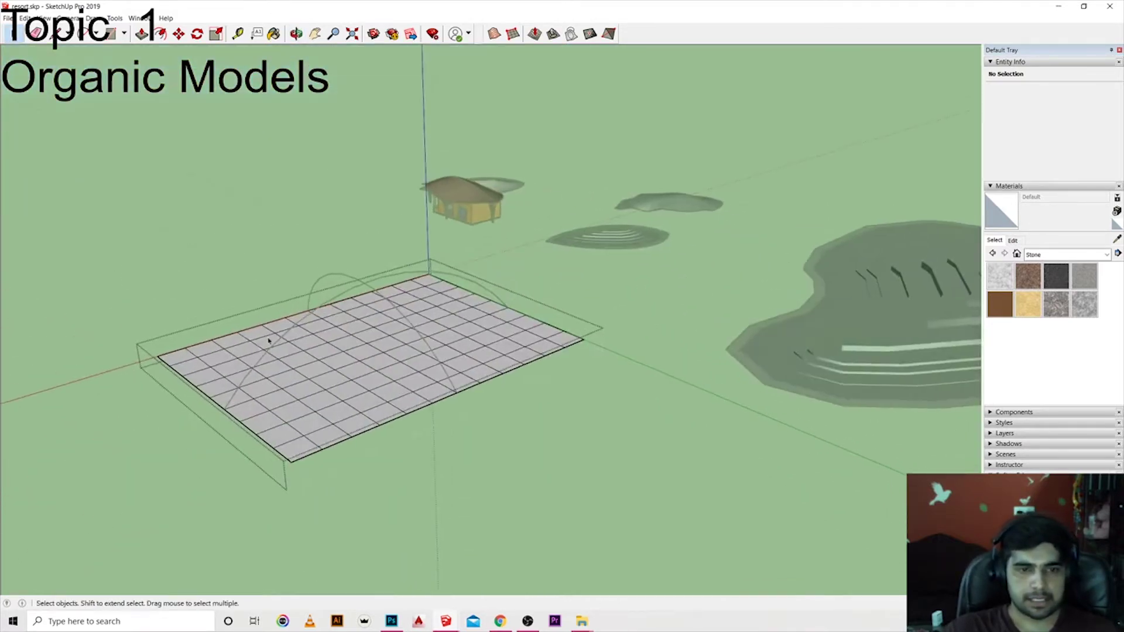
mouse_move(397, 277)
middle_mouse_down()
mouse_move(303, 269)
mouse_move(367, 238)
middle_mouse_up()
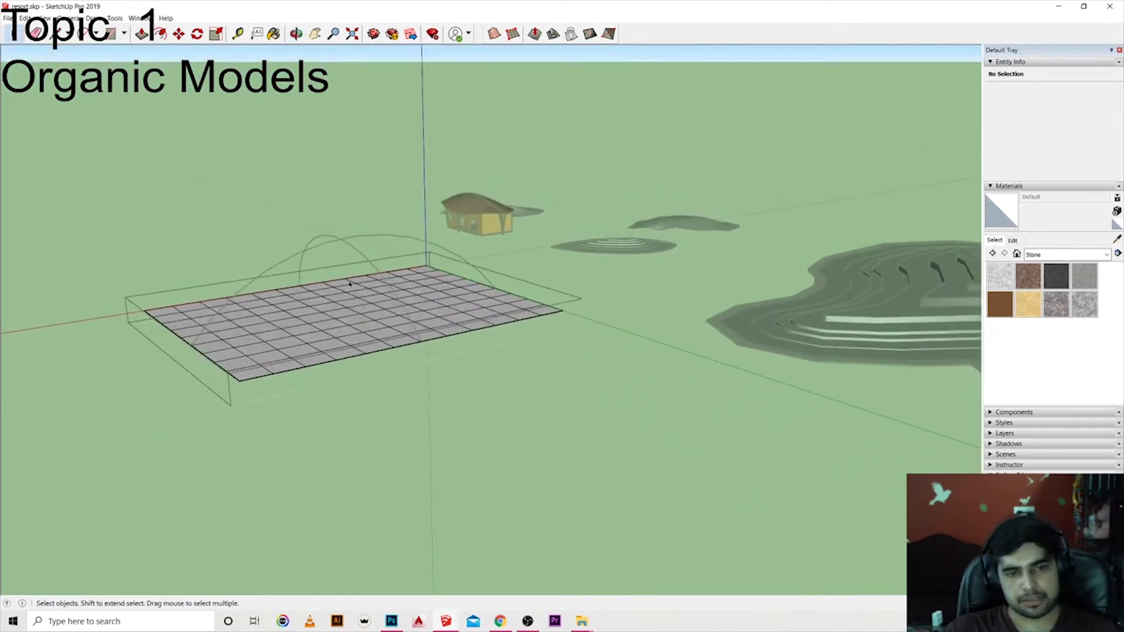
mouse_move(349, 284)
middle_mouse_down()
mouse_move(515, 329)
mouse_move(607, 333)
middle_mouse_up()
middle_click_drag(539, 376, 352, 455)
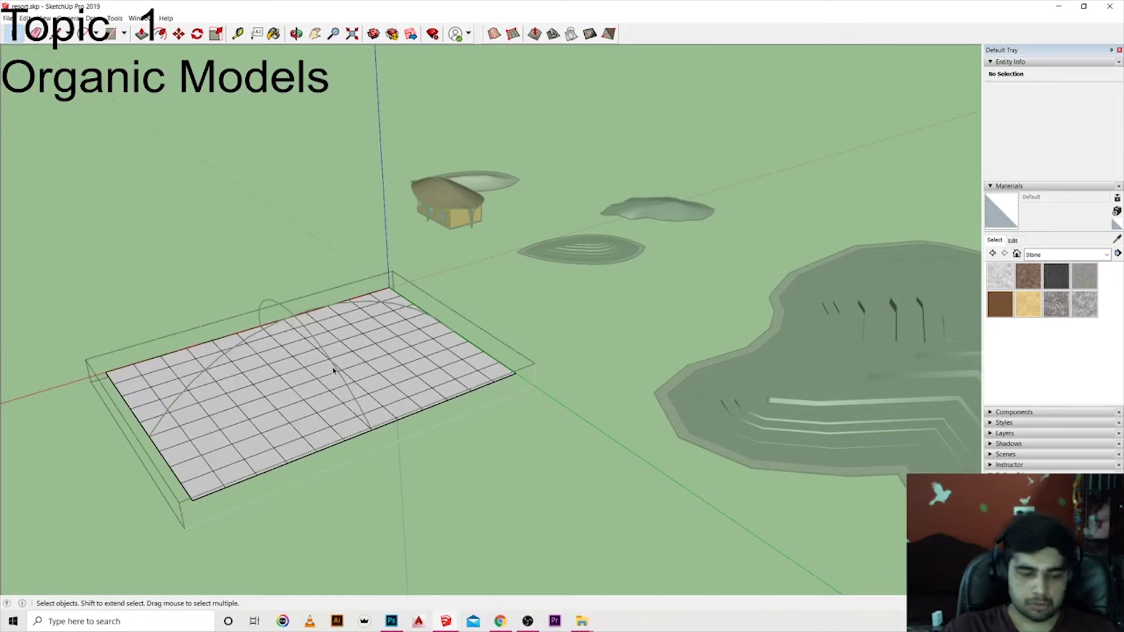
Step: Raise a first smooth bump on the grid mesh with the Smoove tool
left_click(540, 36)
left_click(328, 407)
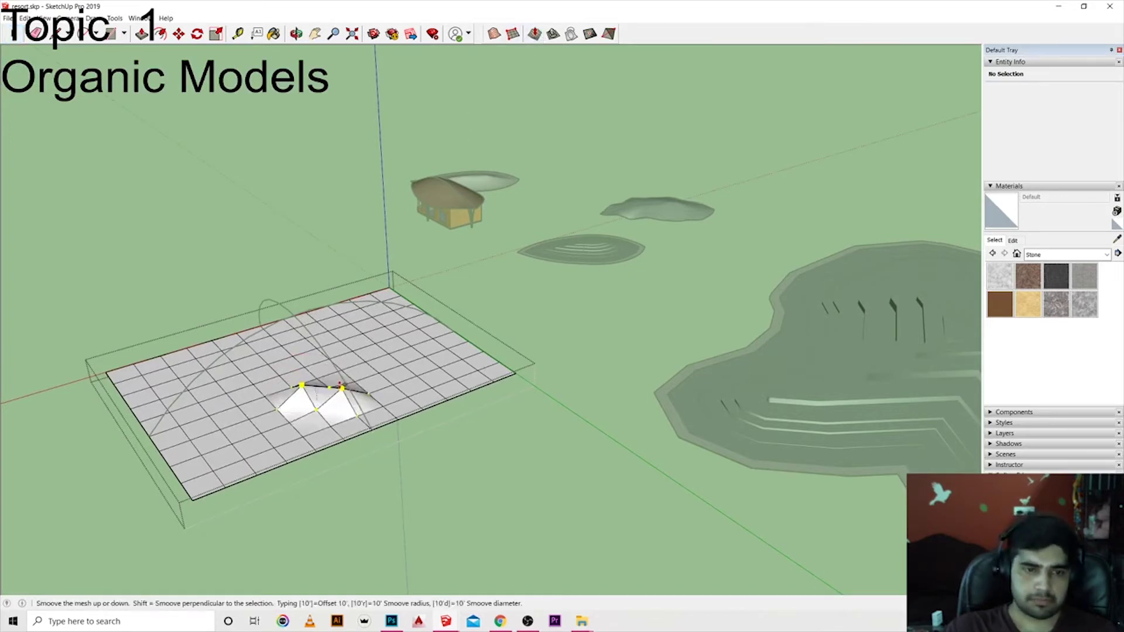
middle_click_drag(342, 388, 474, 409)
scroll(474, 409, "up", 3)
middle_click_drag(527, 374, 583, 346)
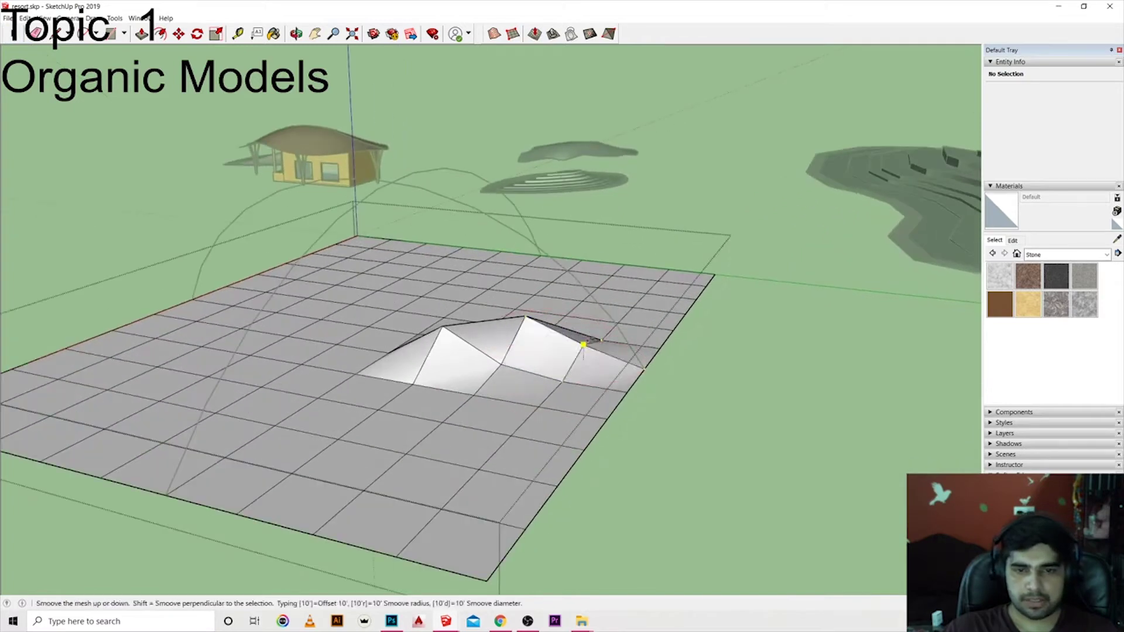
left_click(585, 304)
Step: Raise a second bump and a ridge behind the first bump
left_click(492, 301)
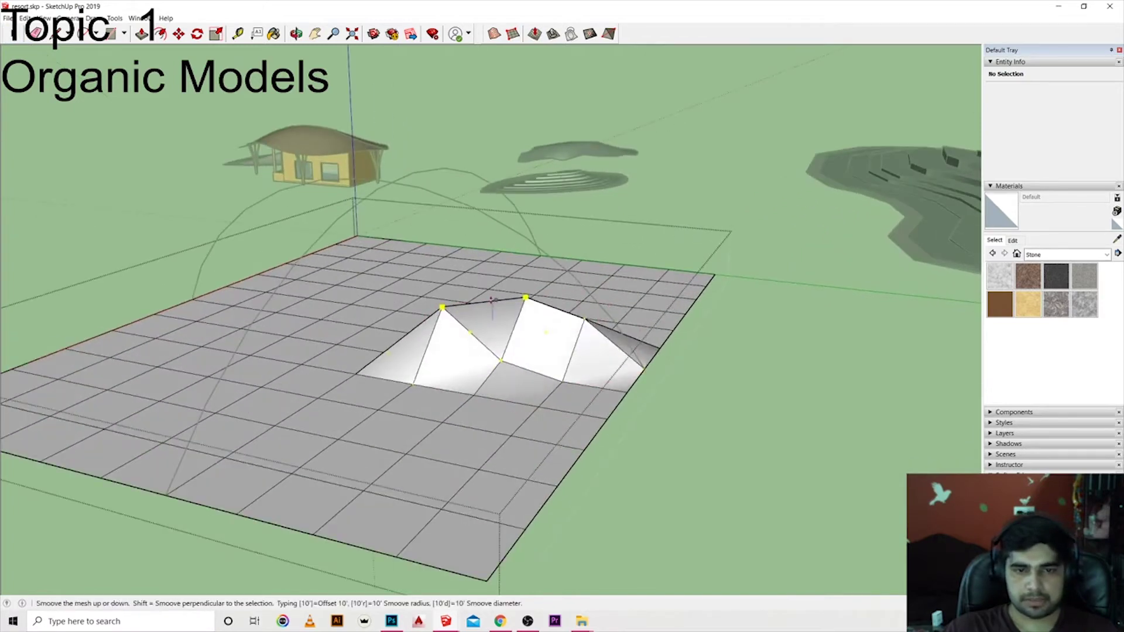
middle_click_drag(498, 314, 263, 359)
left_click(375, 328)
left_click(357, 289)
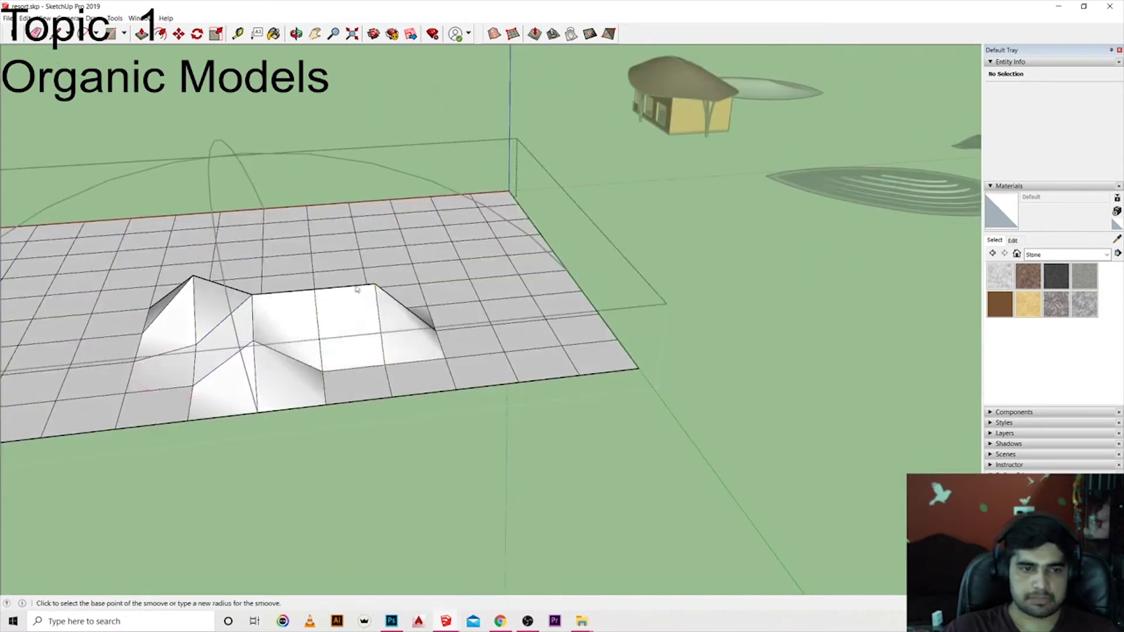
left_click(312, 256)
left_click(304, 220)
left_click(243, 252)
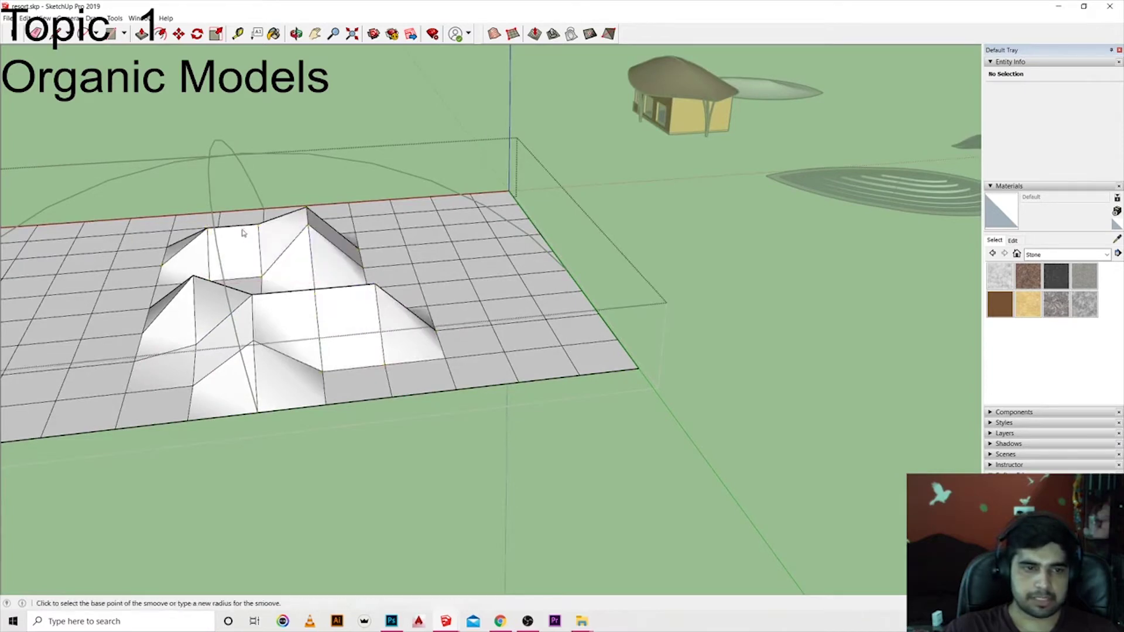
mouse_move(244, 233)
middle_mouse_down()
mouse_move(328, 246)
mouse_move(404, 234)
middle_mouse_up()
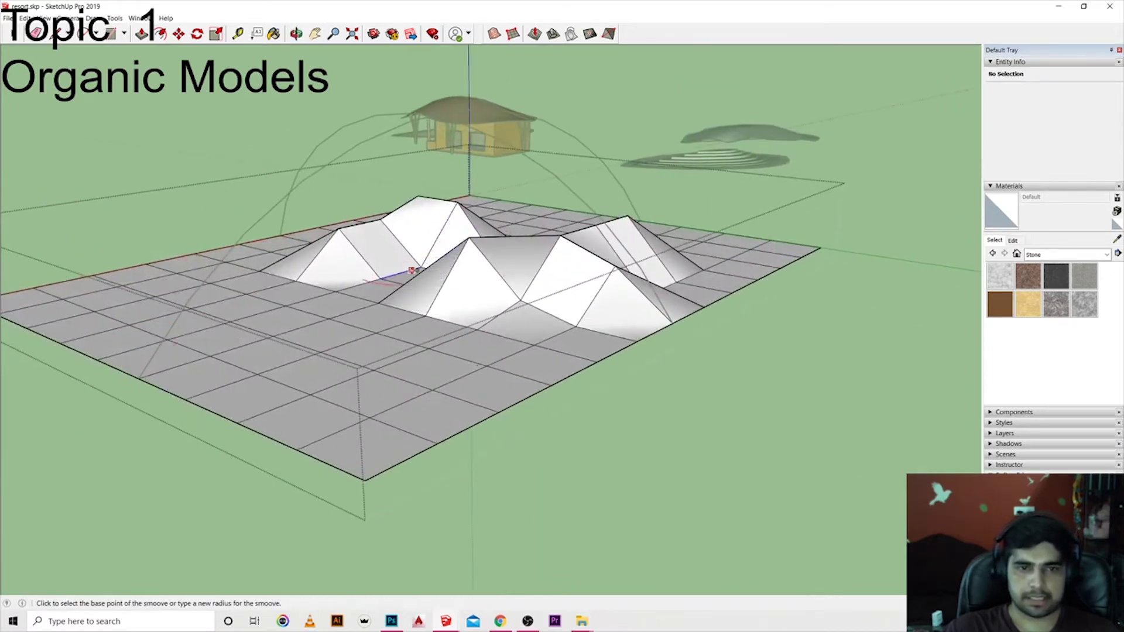
Step: Pull up a tall peak on the terrain and view it obliquely
left_click(411, 270)
left_click(412, 194)
middle_click_drag(412, 193, 597, 392)
scroll(540, 262, "up", 3)
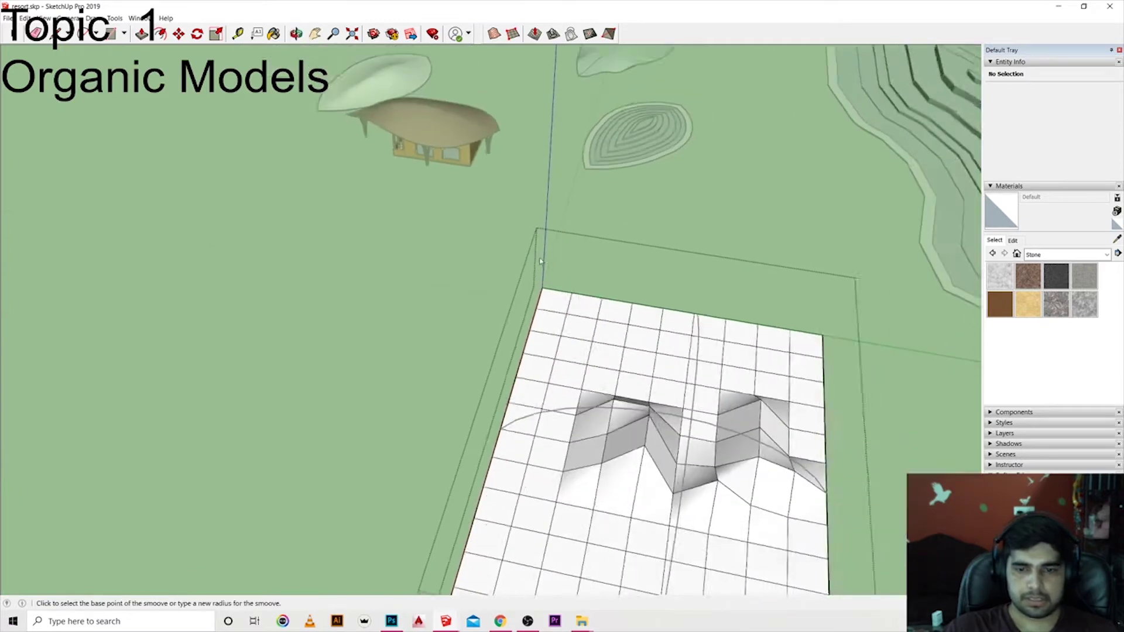
middle_click_drag(540, 262, 673, 427)
scroll(673, 427, "down", 1)
scroll(658, 391, "down", 1)
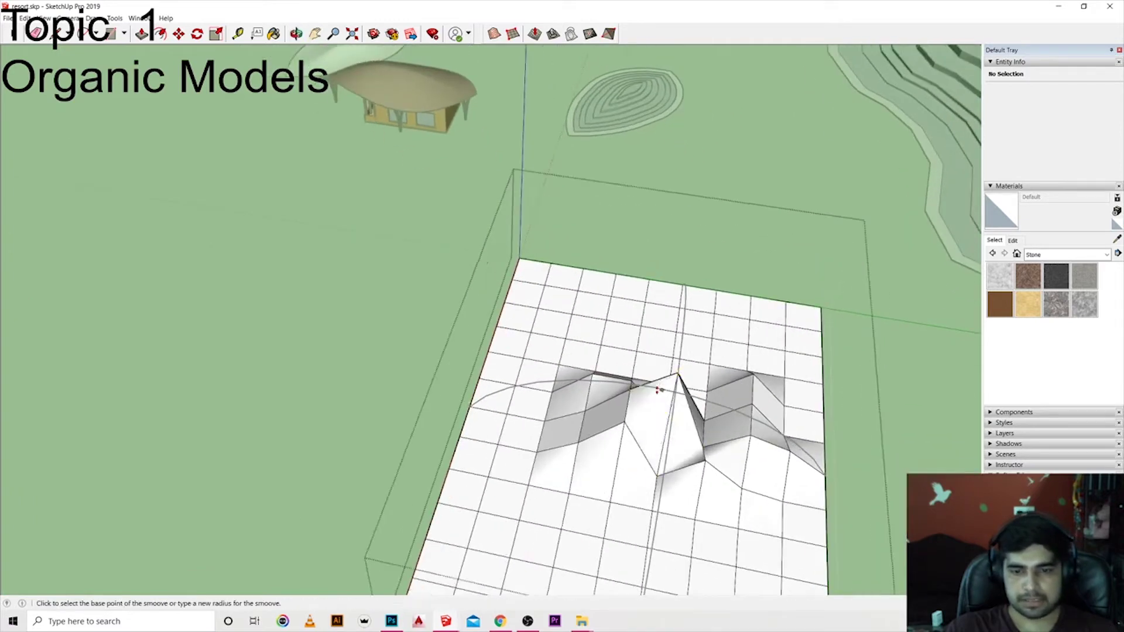
Step: Reshape the mesh around the foot of the tall peak
left_click(659, 466)
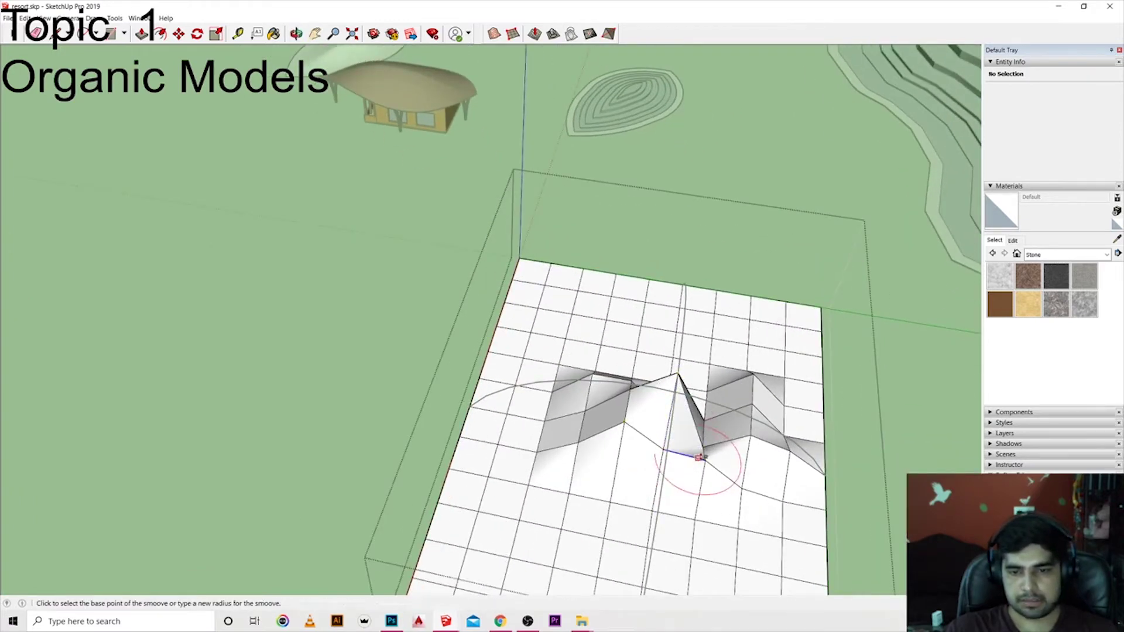
left_click(698, 457)
left_click(668, 442)
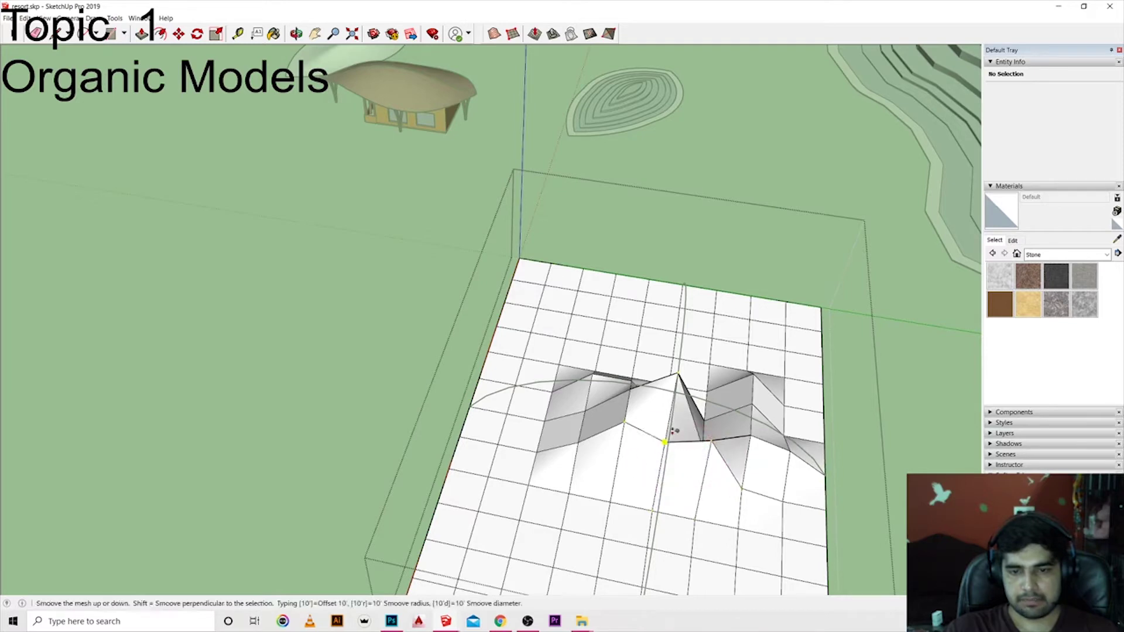
middle_click_drag(694, 452, 354, 321)
mouse_move(322, 252)
middle_mouse_down()
mouse_move(247, 346)
mouse_move(243, 387)
middle_mouse_up()
Step: Raise several smaller bumps beside the peak and along its slope
left_click(238, 375)
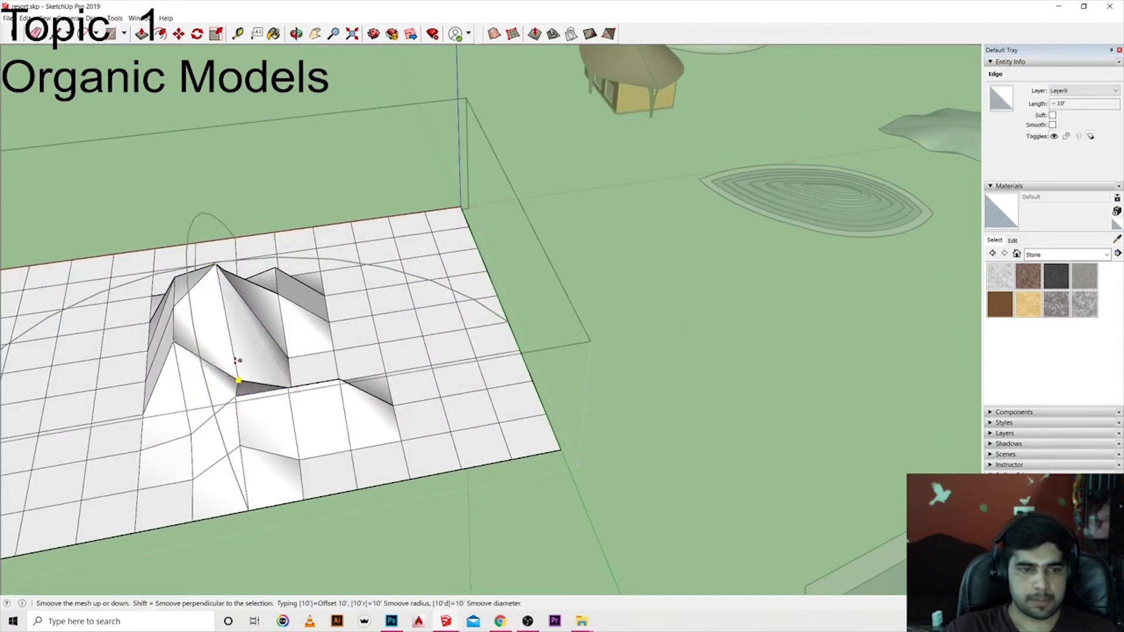
left_click(243, 316)
left_click(287, 351)
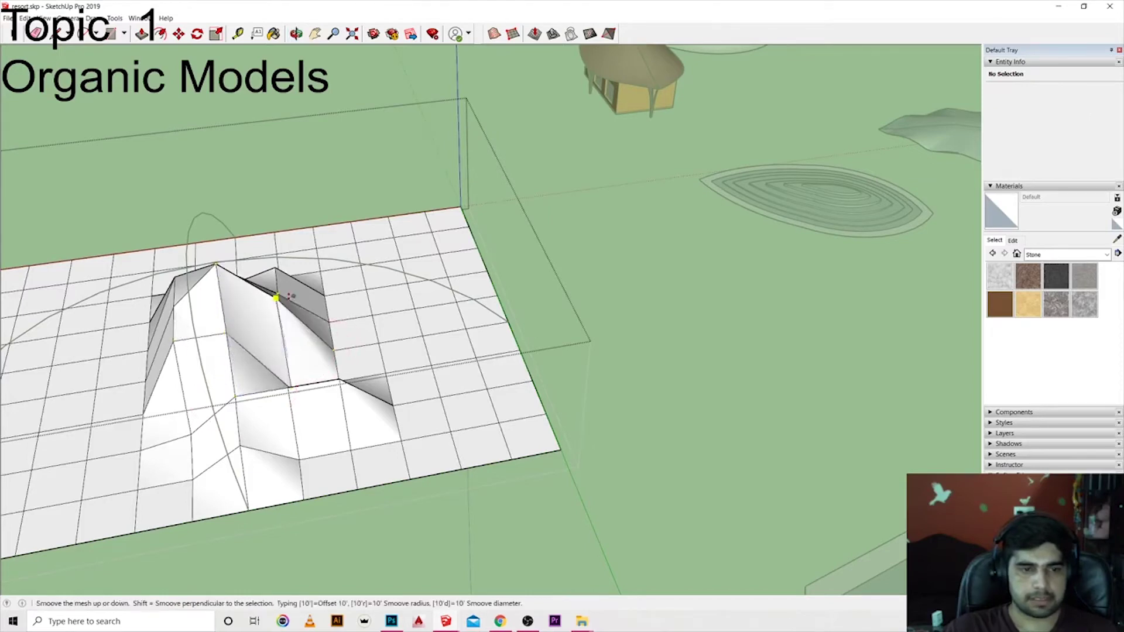
left_click(276, 298)
mouse_move(297, 359)
middle_mouse_down()
mouse_move(151, 484)
mouse_move(219, 339)
middle_mouse_up()
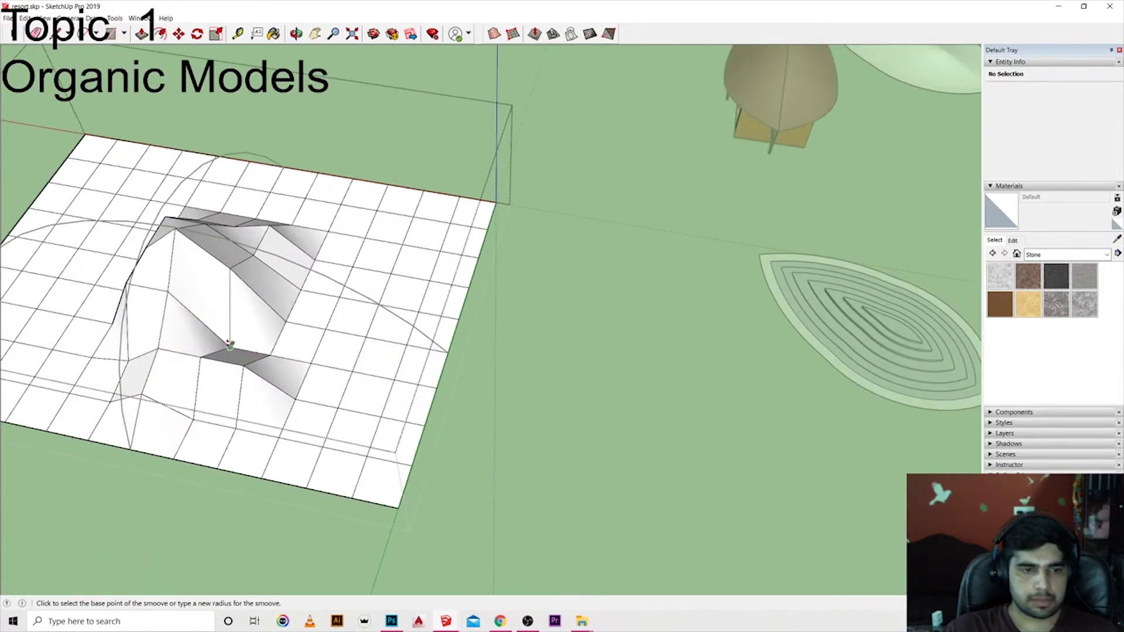
left_click(229, 346)
left_click(235, 313)
left_click(263, 334)
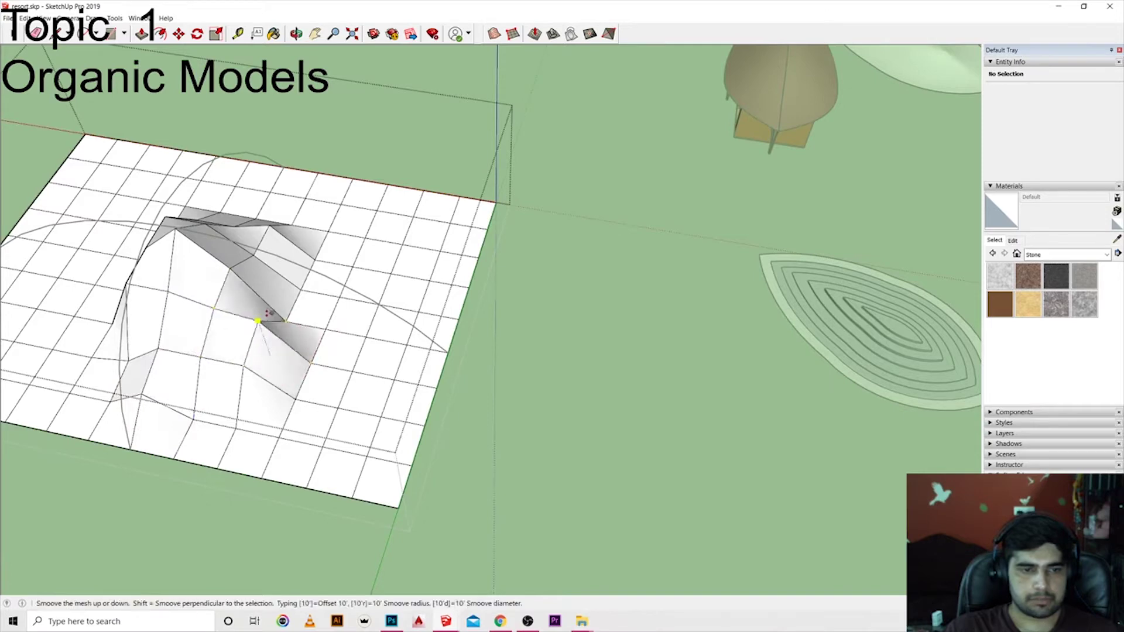
left_click(268, 313)
Step: Add folds on the lower slope and left side of the terrain
left_click(234, 418)
left_click(214, 394)
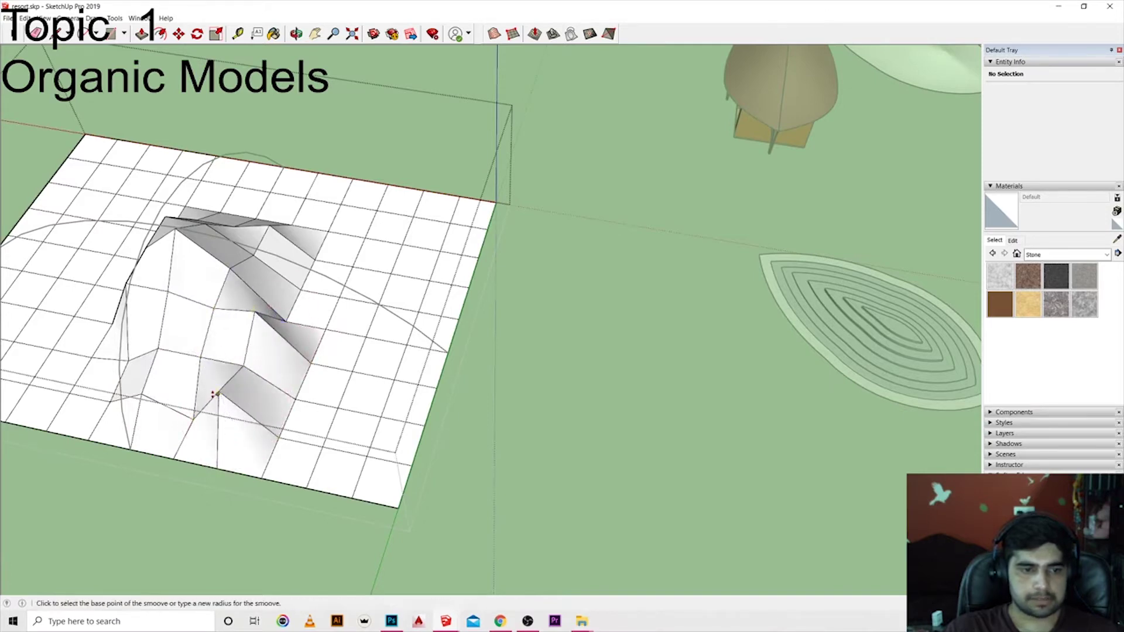
left_click(167, 394)
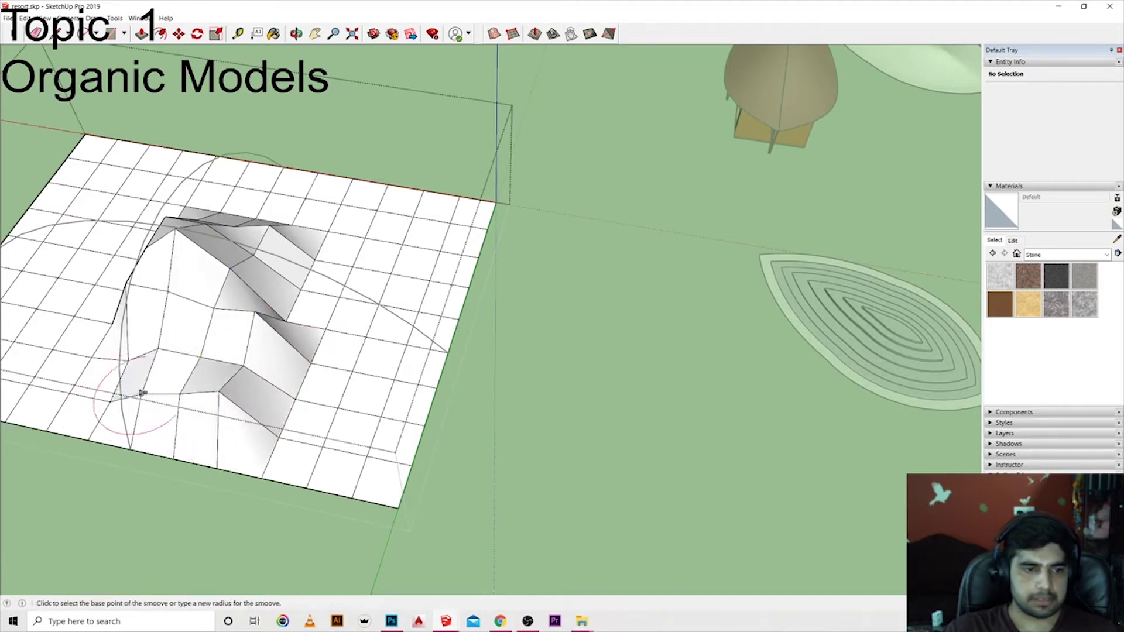
left_click(143, 393)
left_click(138, 363)
left_click(83, 368)
left_click(160, 360)
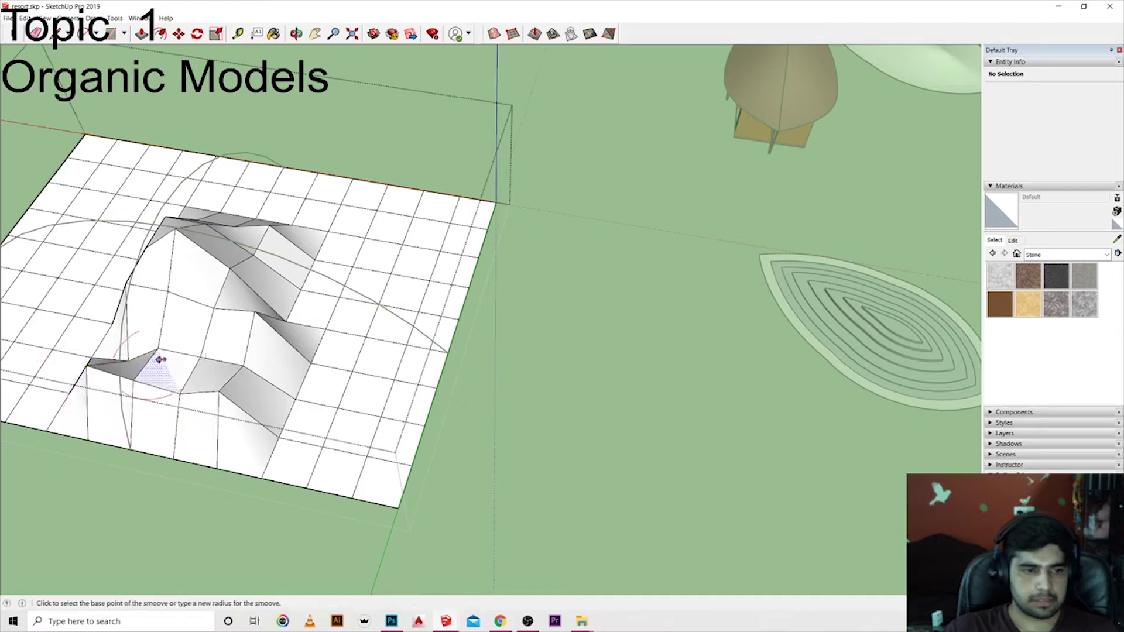
left_click(151, 321)
mouse_move(151, 322)
middle_mouse_down()
mouse_move(439, 276)
mouse_move(483, 439)
middle_mouse_up()
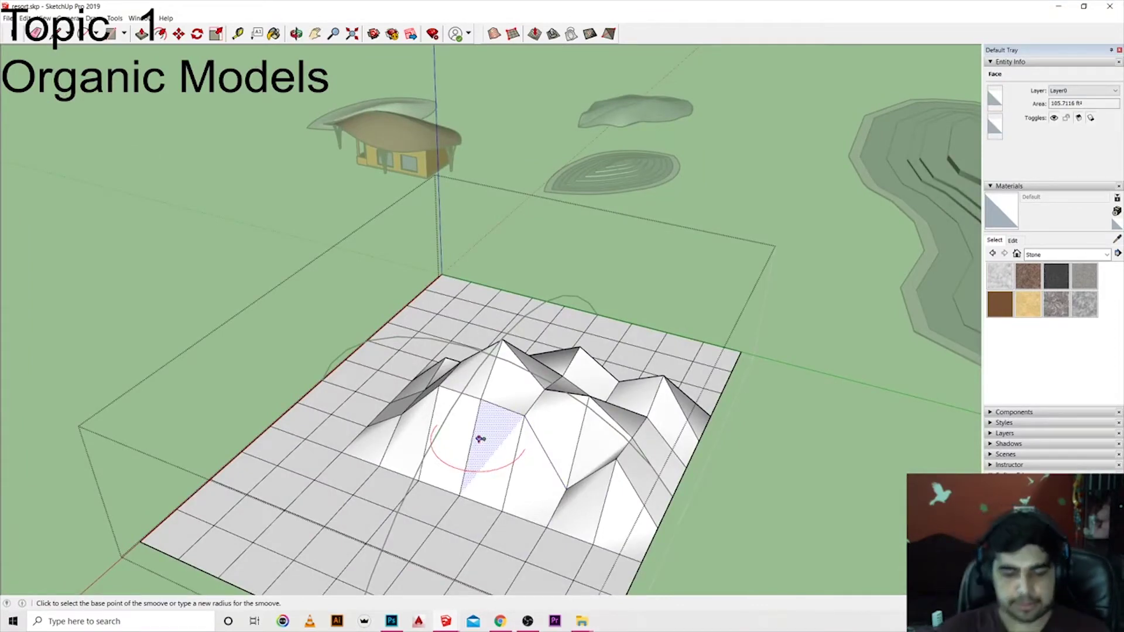
scroll(480, 439, "down", 5)
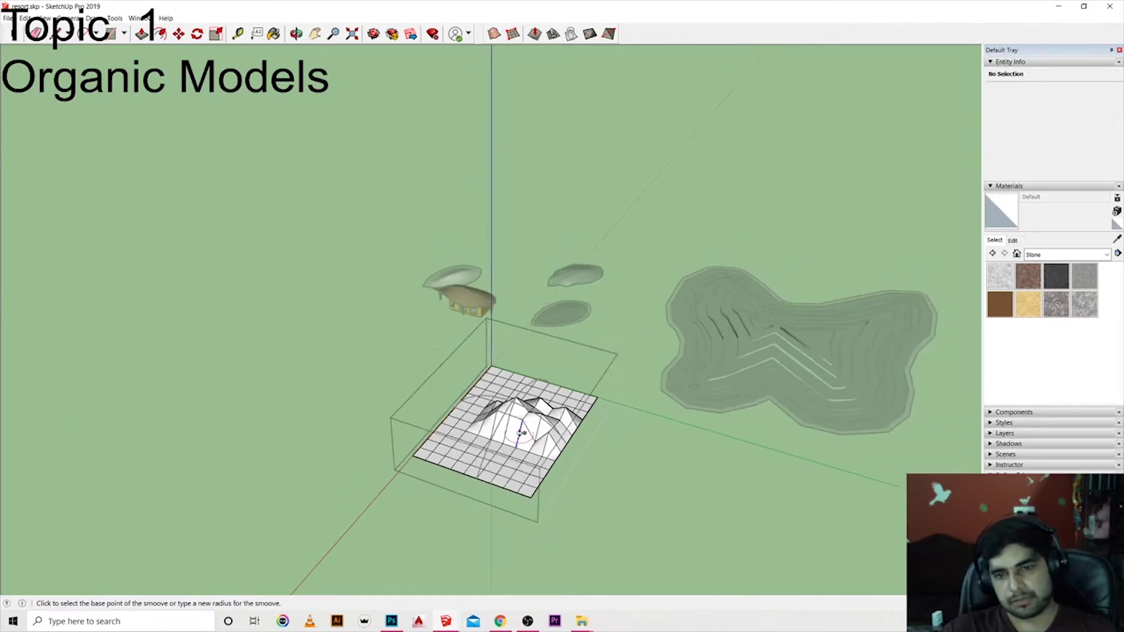
Step: Exit the terrain group and orbit out to show the whole scene
key("space")
key("Escape")
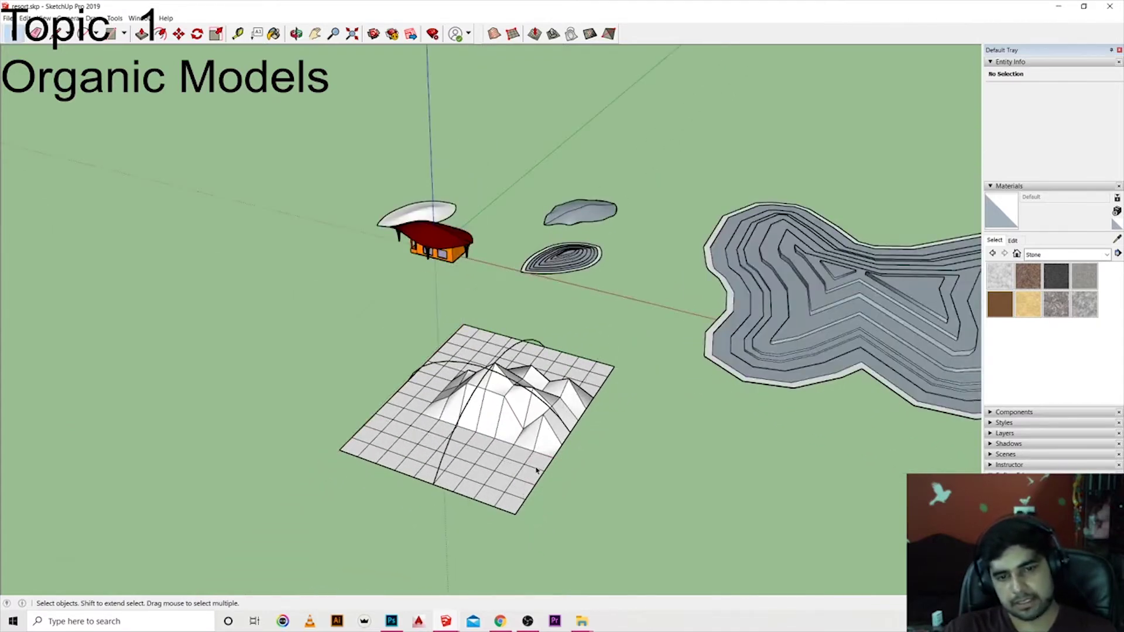
mouse_move(561, 472)
middle_mouse_down()
mouse_move(445, 457)
mouse_move(781, 476)
mouse_move(578, 427)
middle_mouse_up()
scroll(781, 476, "up", 2)
scroll(547, 501, "up", 3)
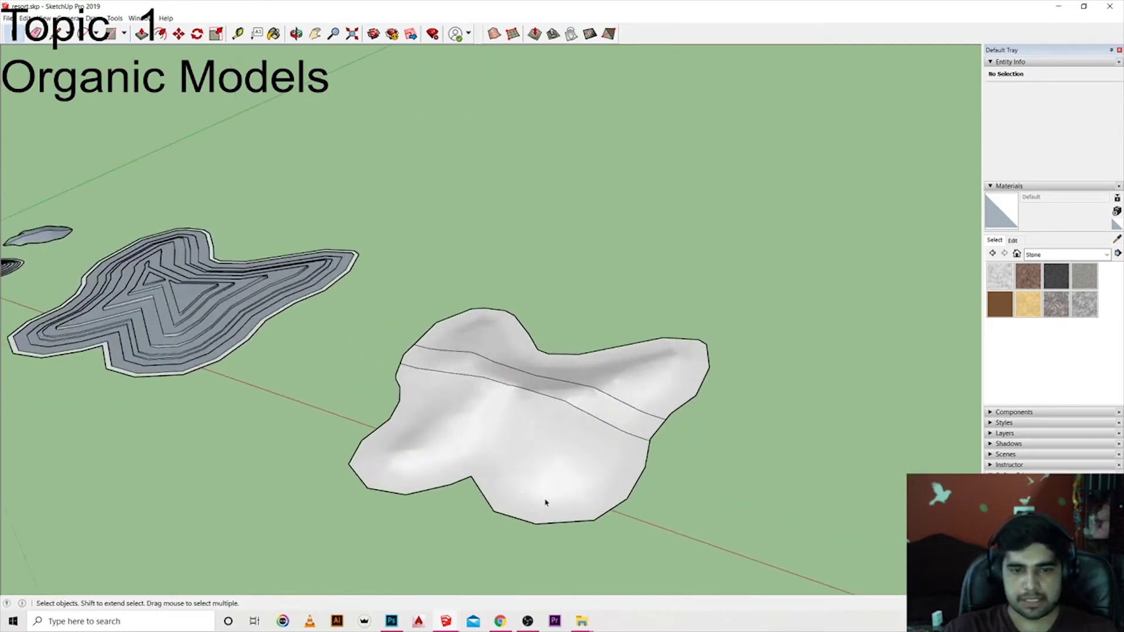
scroll(534, 366, "down", 3)
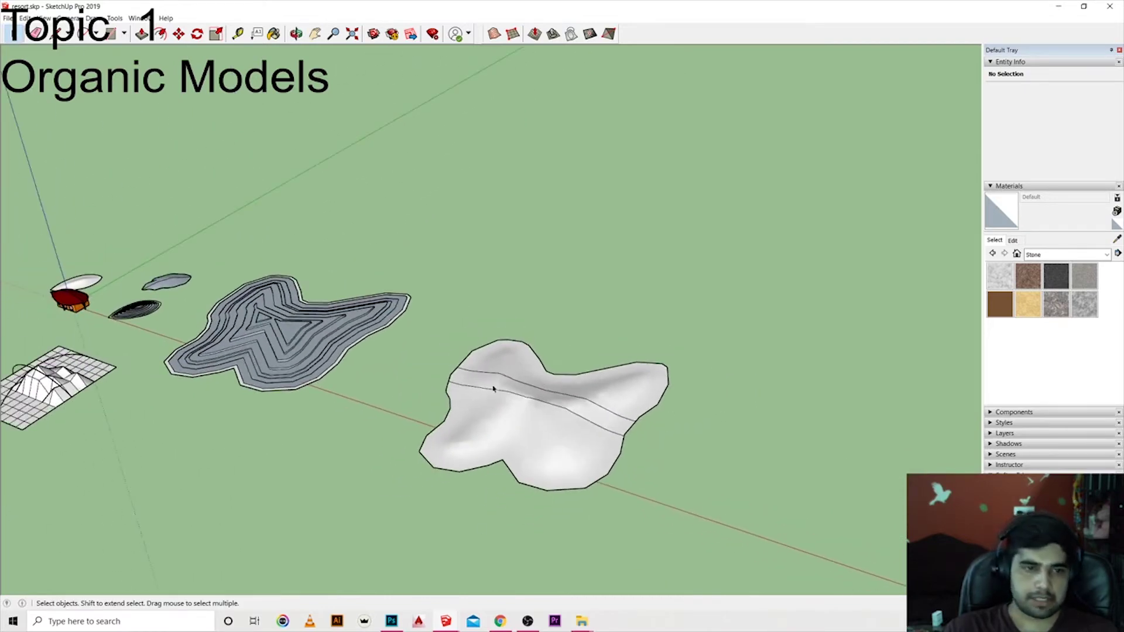
middle_click_drag(494, 388, 728, 351)
scroll(765, 377, "down", 1)
scroll(767, 383, "up", 2)
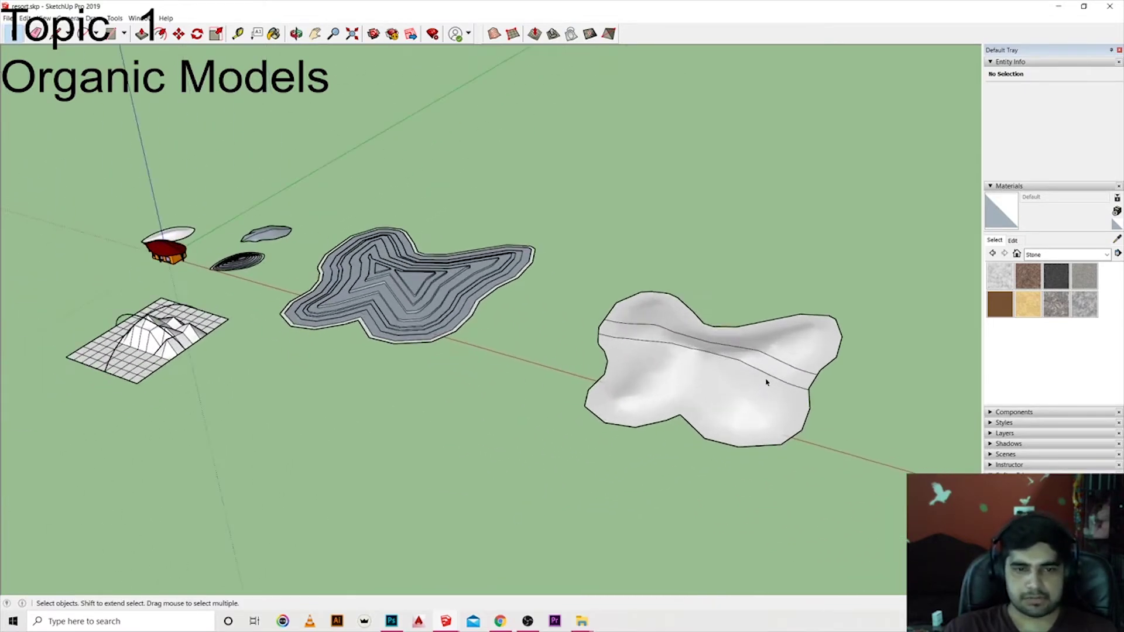
Step: Select the white landform, grid terrain, leaf-shaped object, red-roofed house and its lid in turn
left_click(682, 365)
left_click(147, 339)
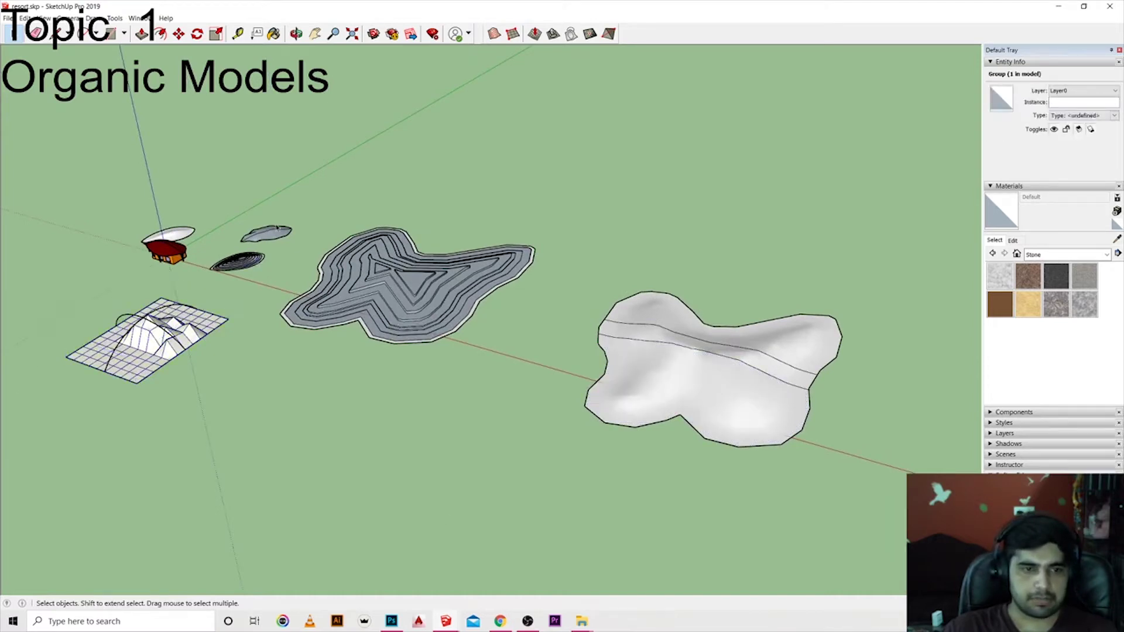
left_click(271, 232)
scroll(213, 239, "up", 3)
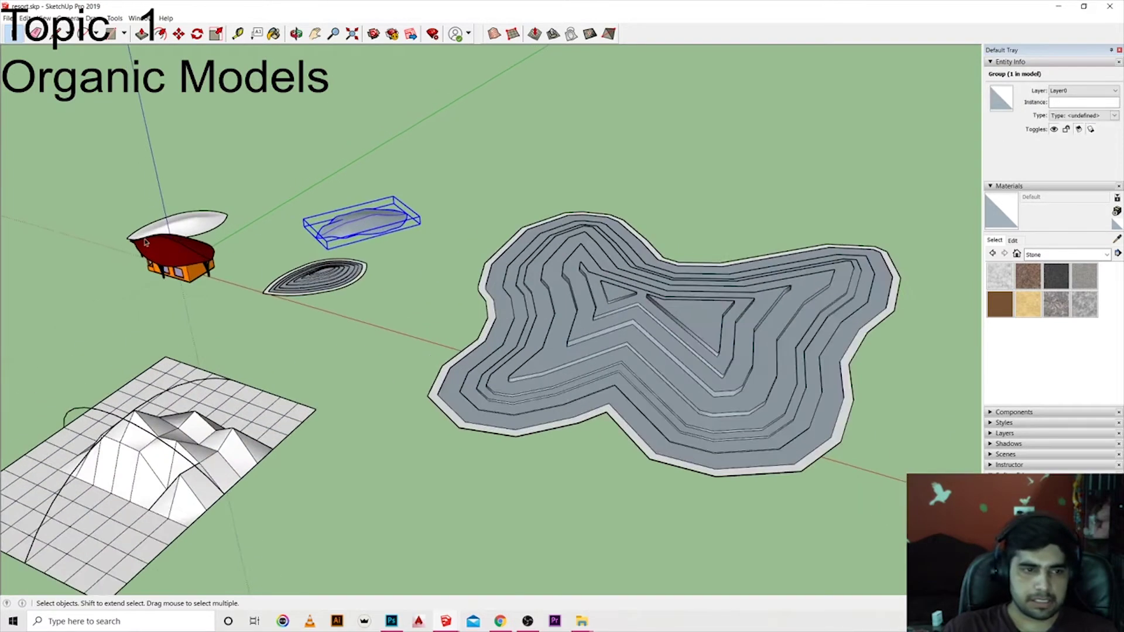
left_click(170, 252)
left_click(178, 220)
scroll(410, 390, "down", 2)
scroll(448, 402, "down", 2)
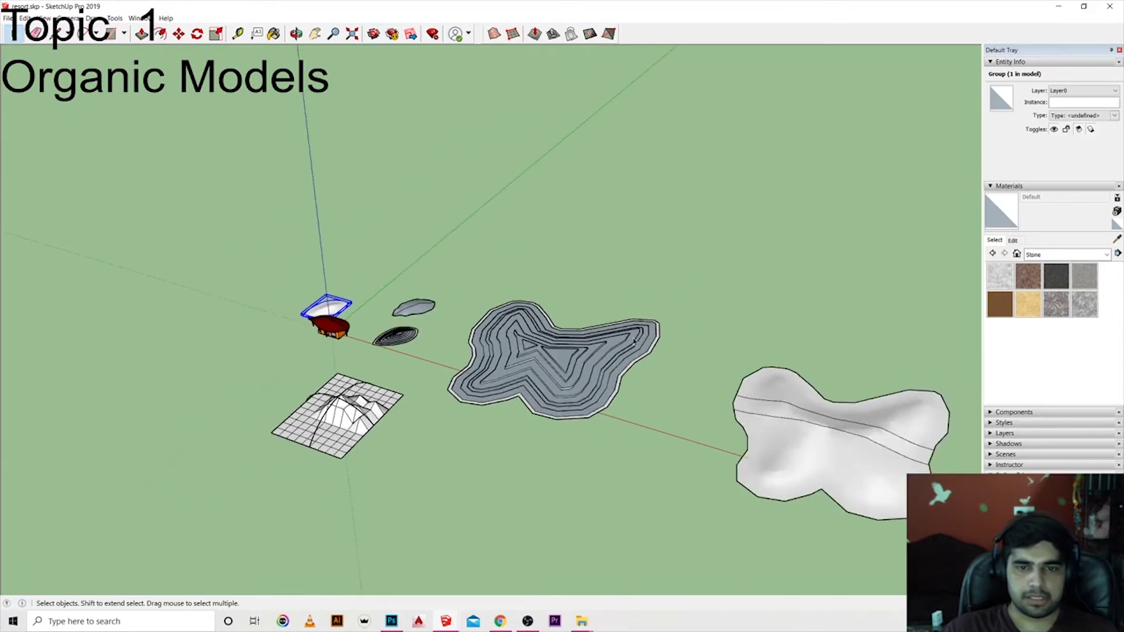
Step: Orbit to a low, flat view toward the grey contour terrain
mouse_move(447, 402)
middle_mouse_down()
mouse_move(544, 458)
mouse_move(424, 531)
middle_mouse_up()
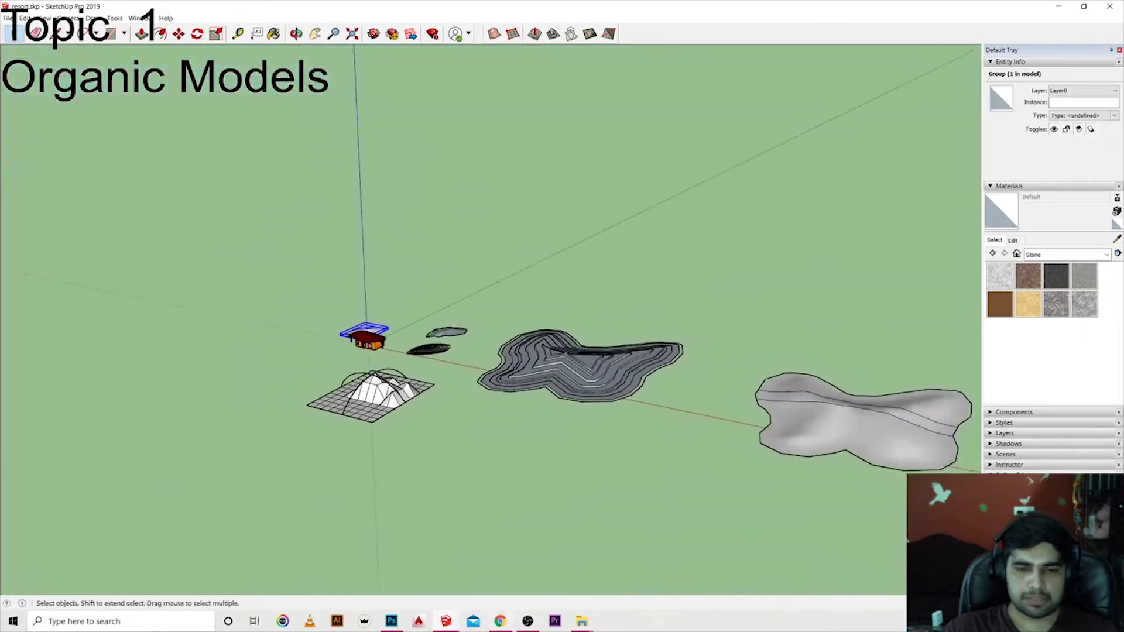
scroll(424, 531, "down", 1)
scroll(651, 481, "up", 3)
middle_click_drag(771, 464, 730, 439)
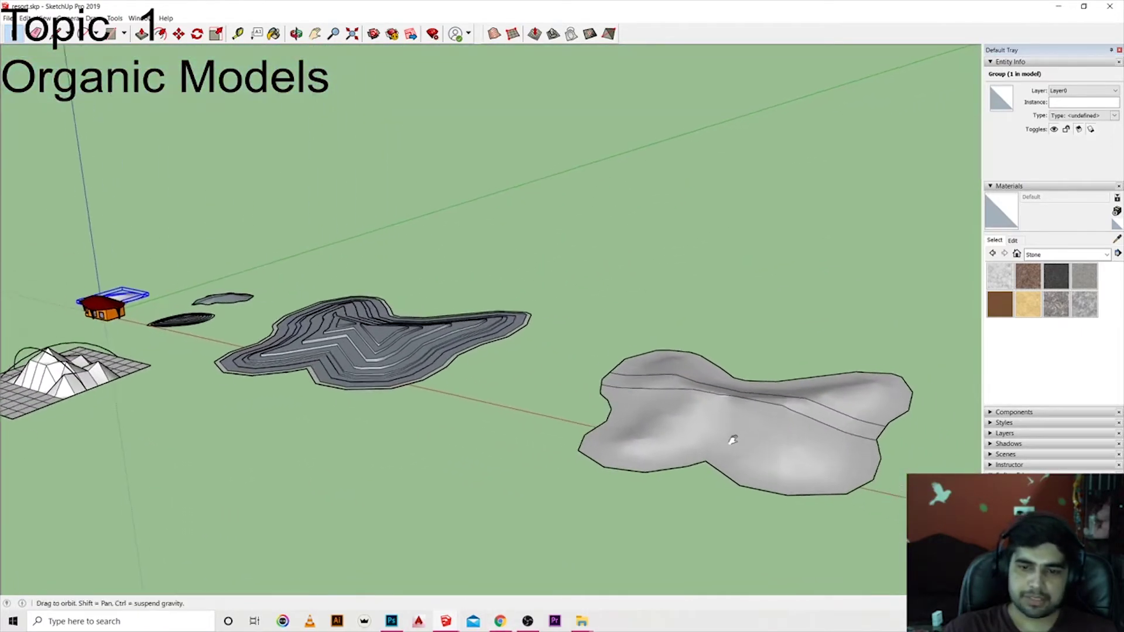
scroll(730, 437, "up", 1)
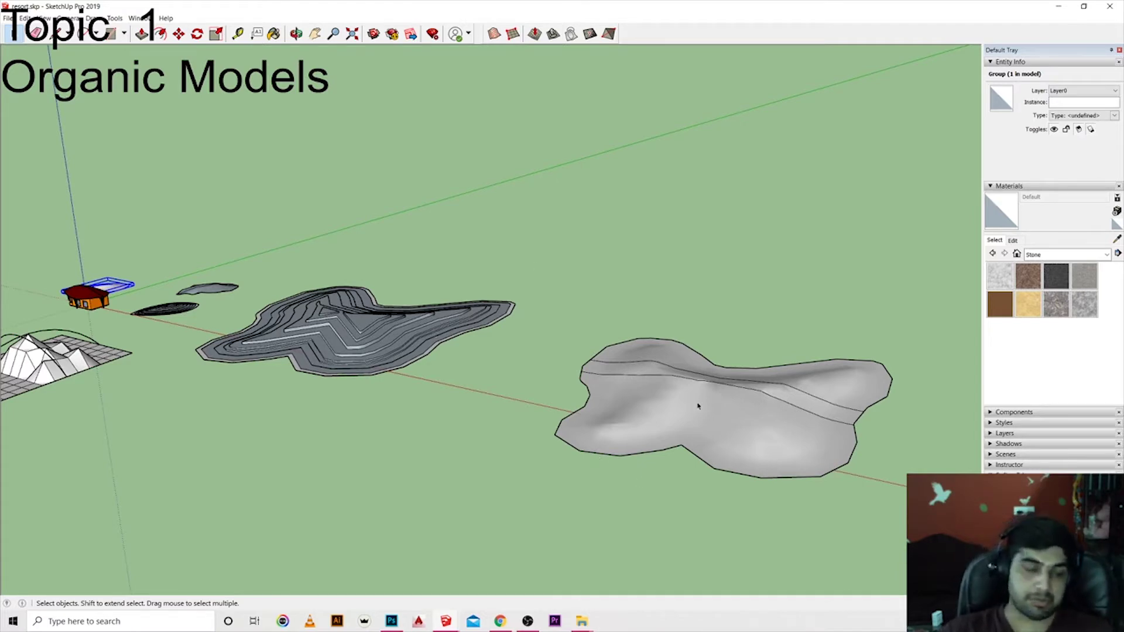
middle_click_drag(475, 385, 577, 487)
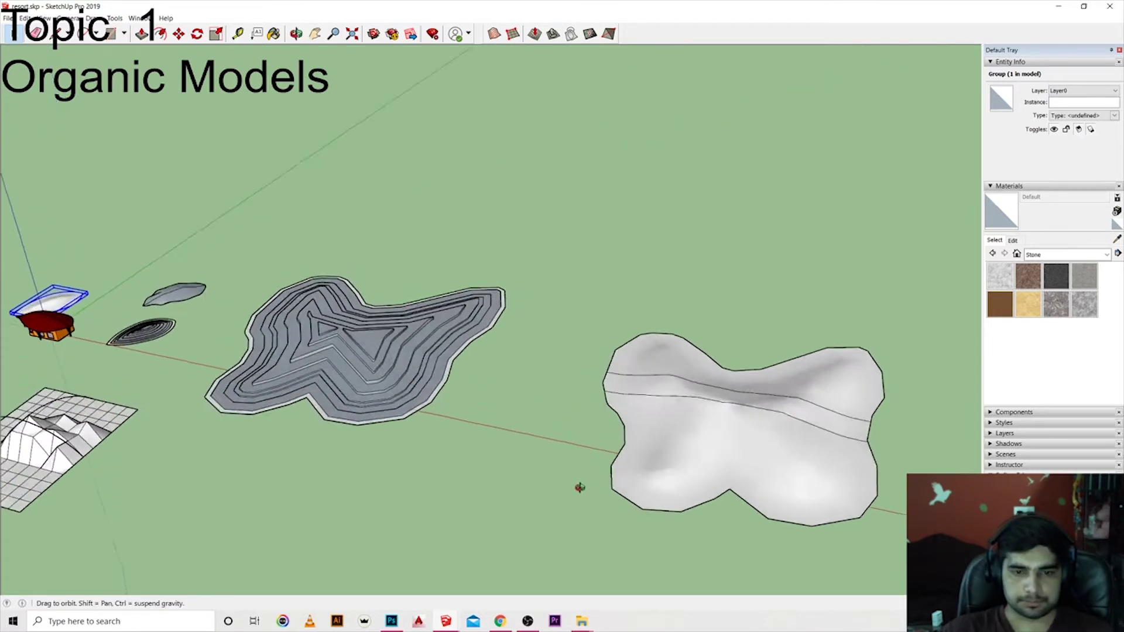
scroll(705, 465, "down", 3)
middle_click_drag(705, 464, 582, 326)
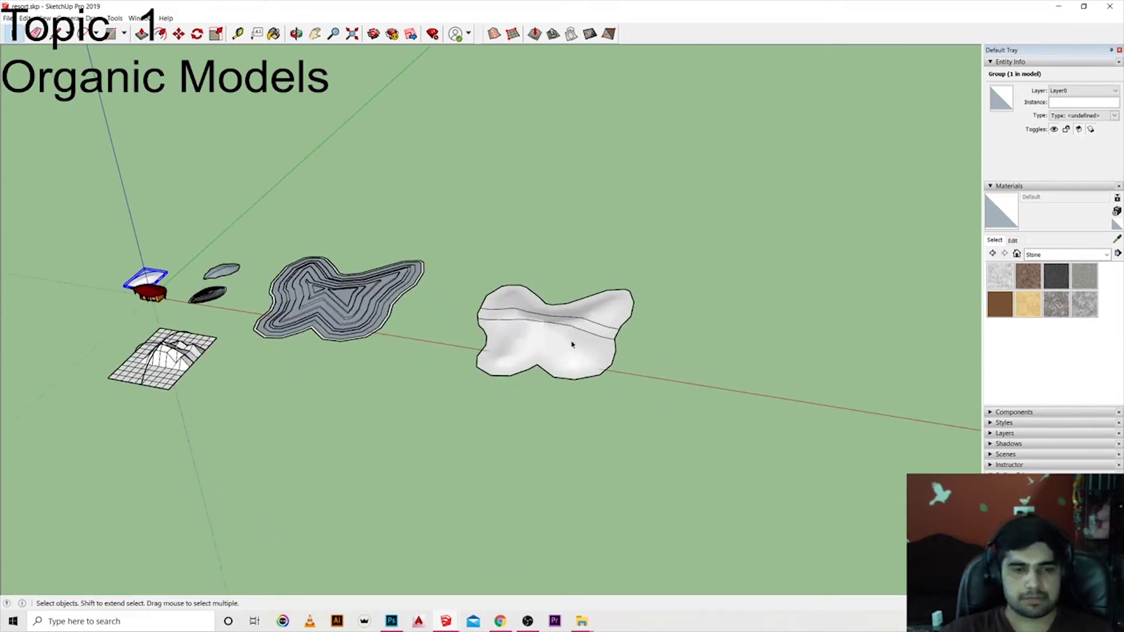
middle_click_drag(345, 373, 595, 377)
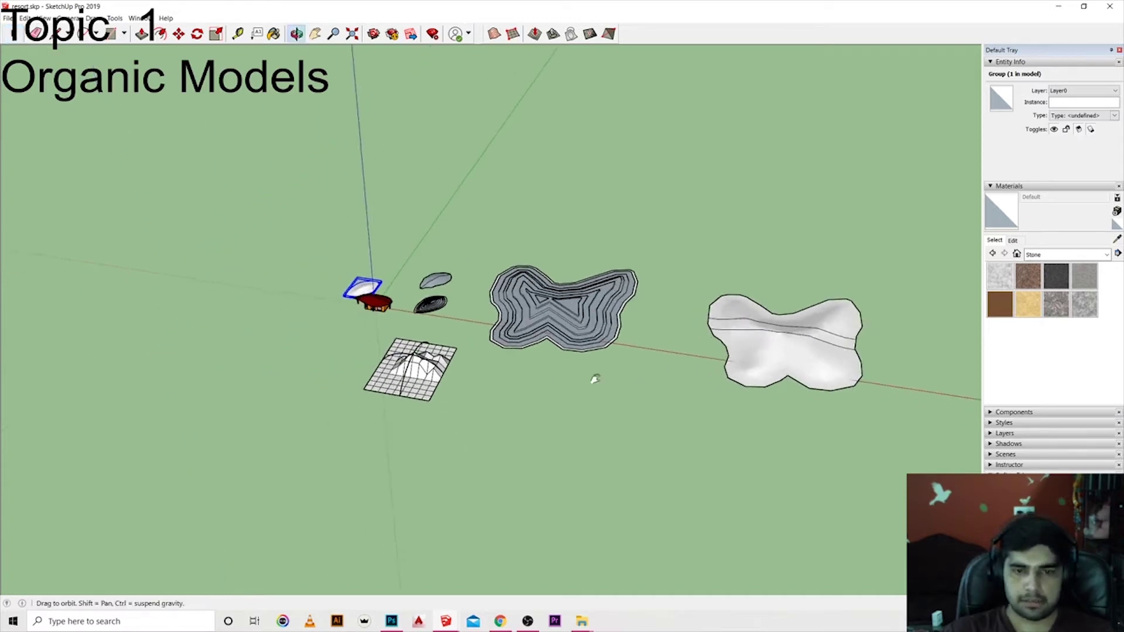
scroll(532, 389, "up", 3)
scroll(741, 363, "up", 2)
scroll(740, 363, "up", 3)
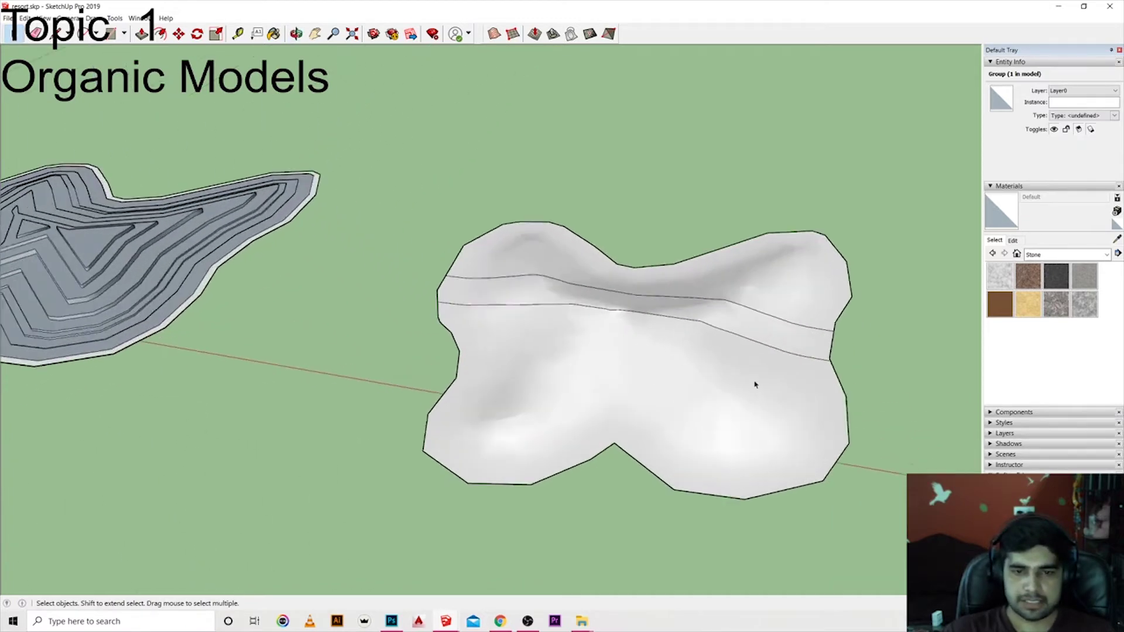
scroll(753, 281, "up", 1)
middle_click_drag(753, 282, 446, 319, "shift")
scroll(392, 354, "up", 1)
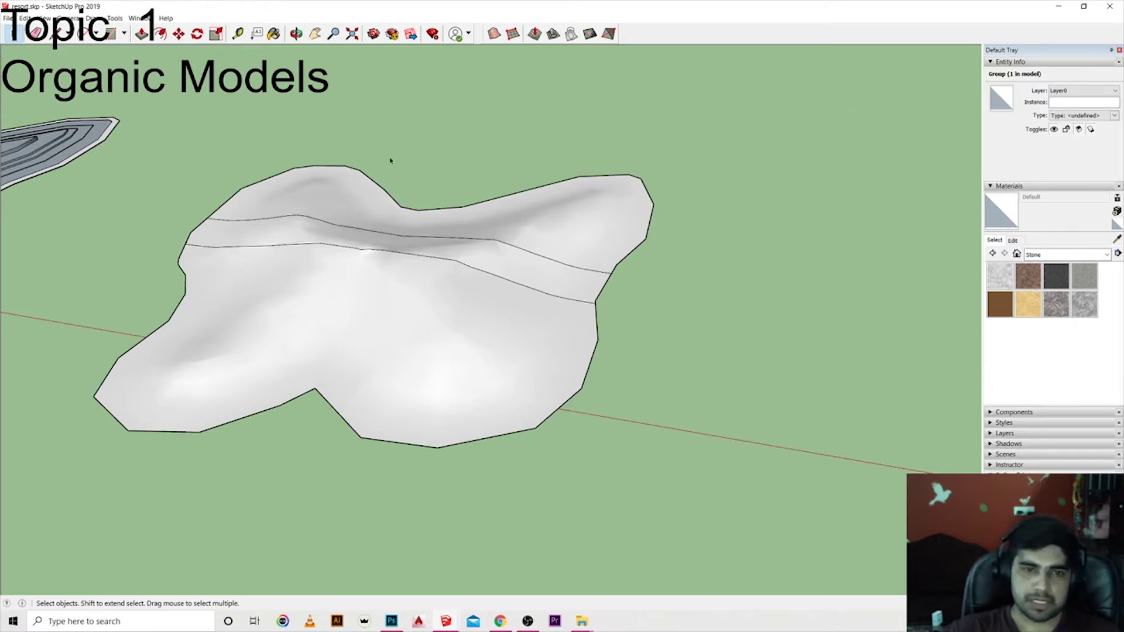
scroll(444, 291, "down", 2)
scroll(447, 293, "down", 2)
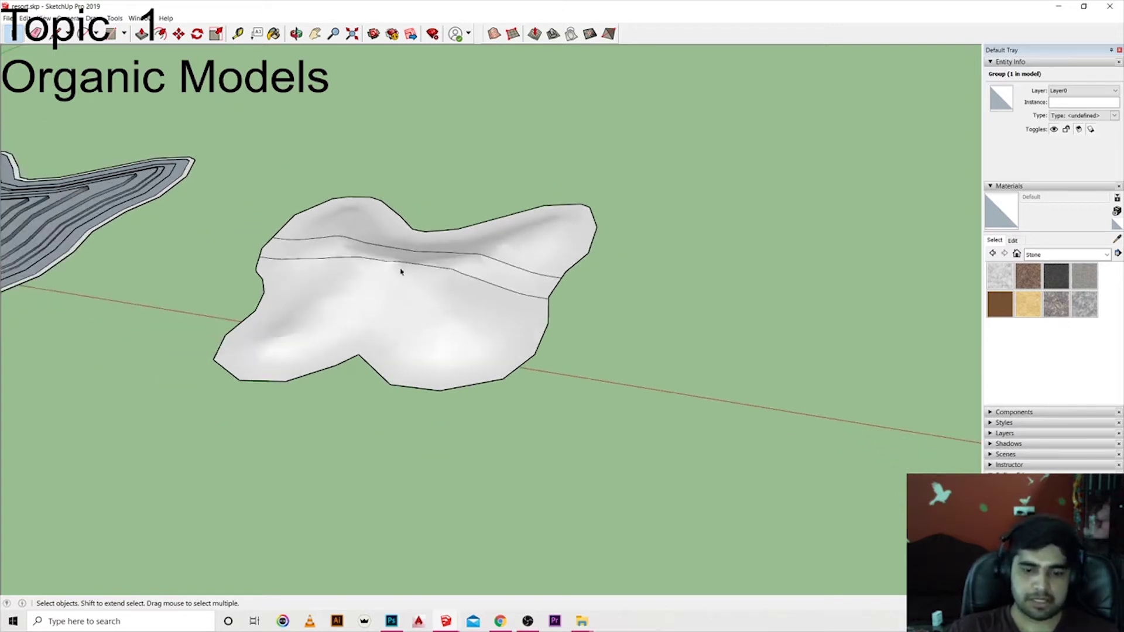
scroll(424, 268, "up", 2)
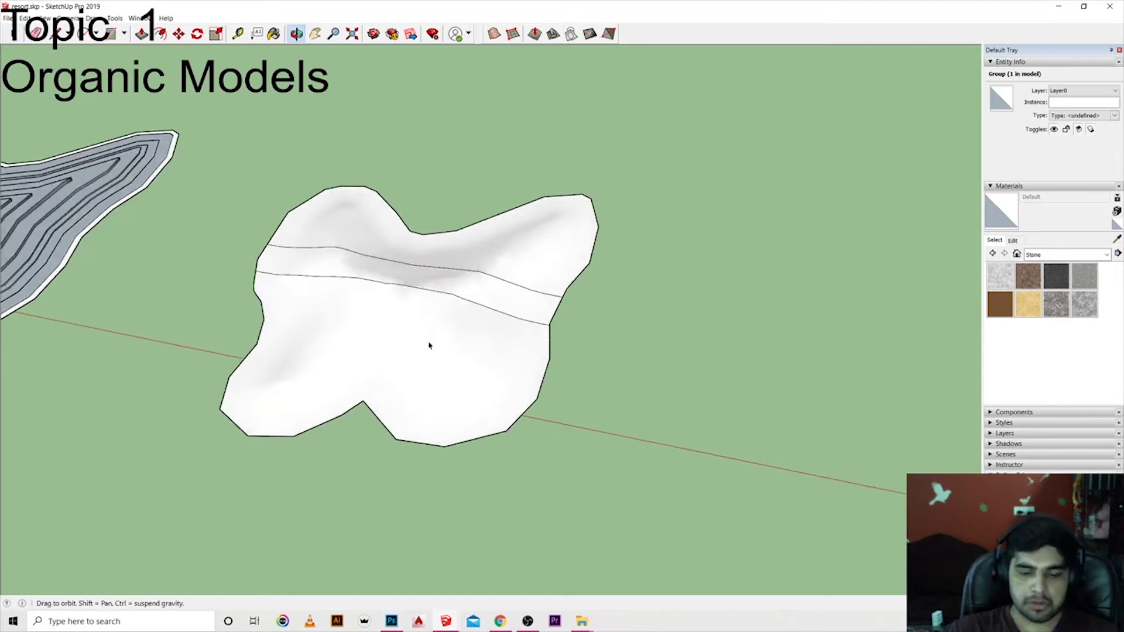
left_click(429, 289)
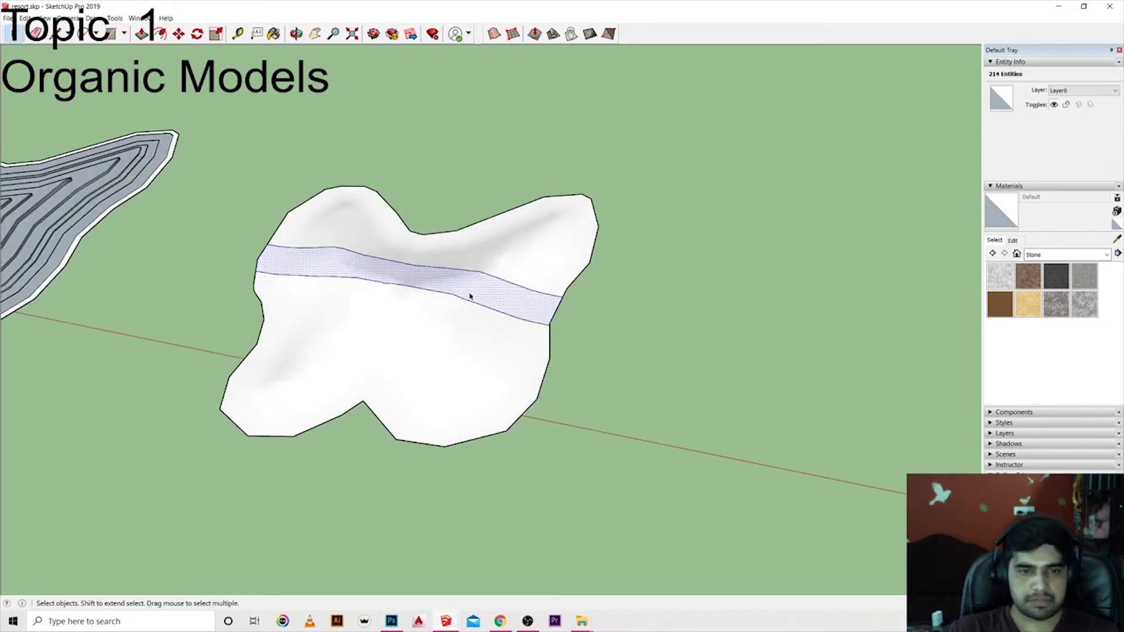
scroll(471, 290, "up", 2)
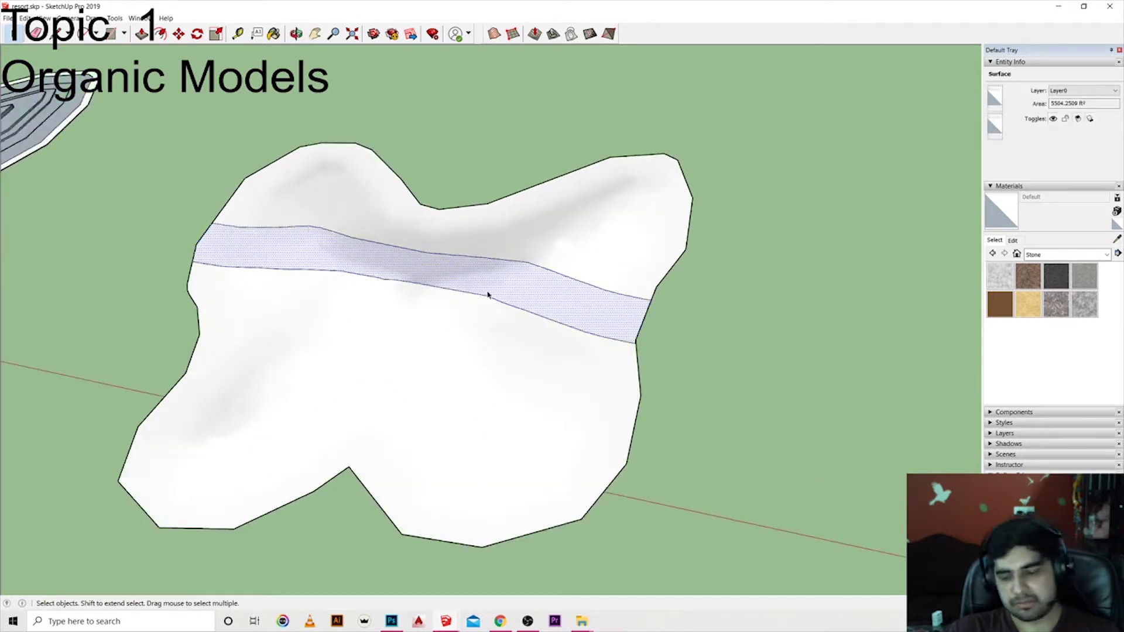
key("Delete")
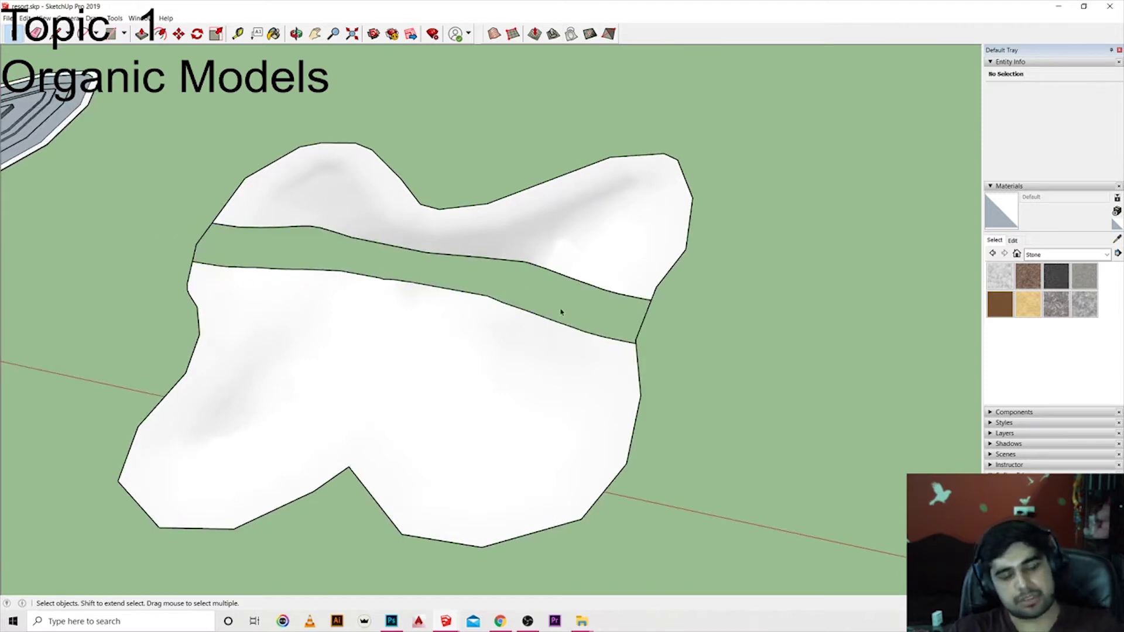
key("ctrl+z")
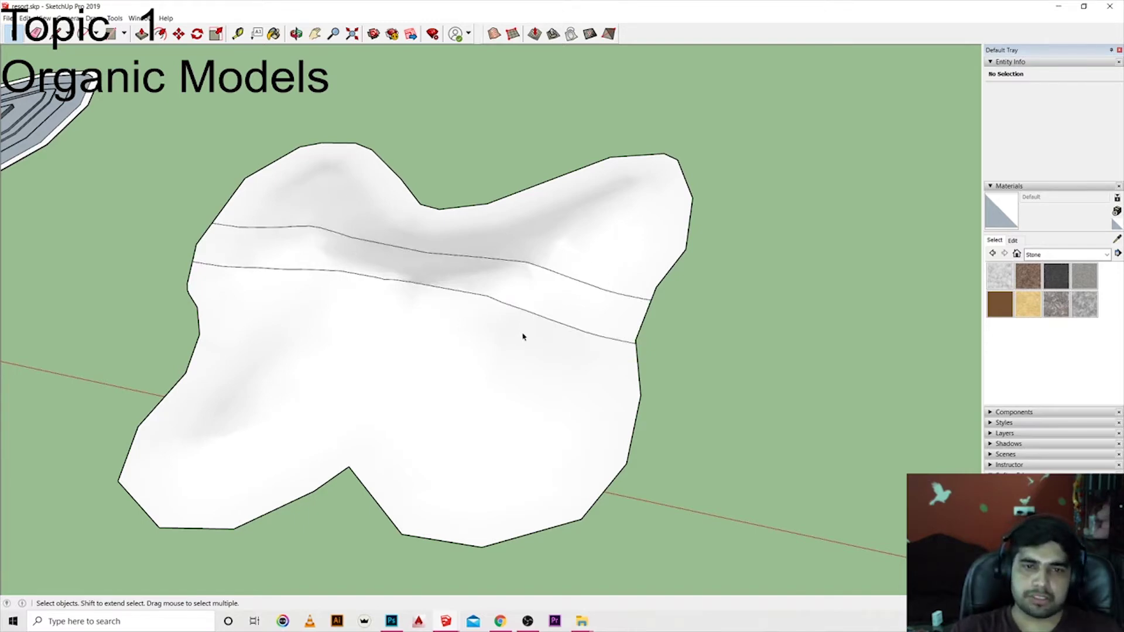
scroll(523, 337, "down", 3)
scroll(594, 344, "down", 3)
scroll(381, 290, "up", 2)
scroll(382, 290, "up", 3)
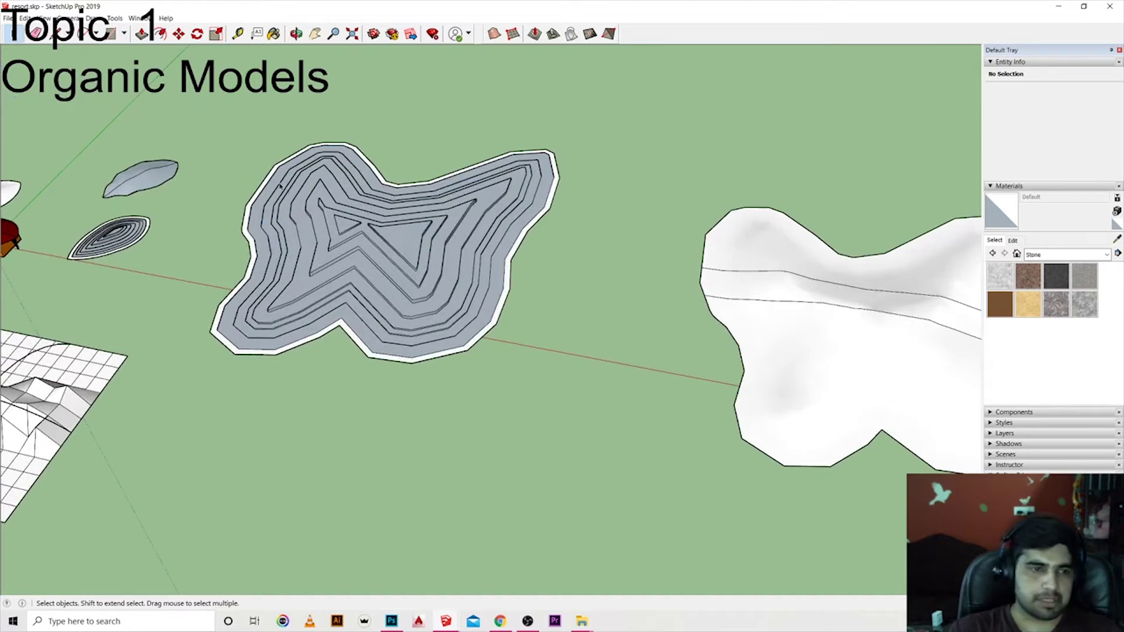
scroll(380, 246, "down", 3)
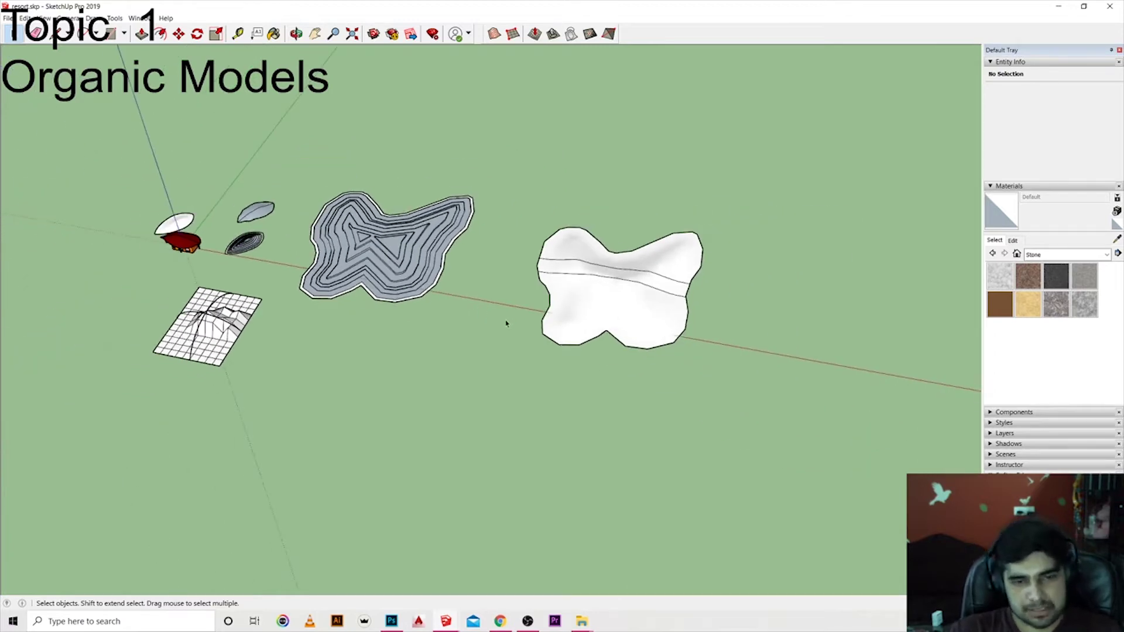
scroll(394, 291, "up", 2)
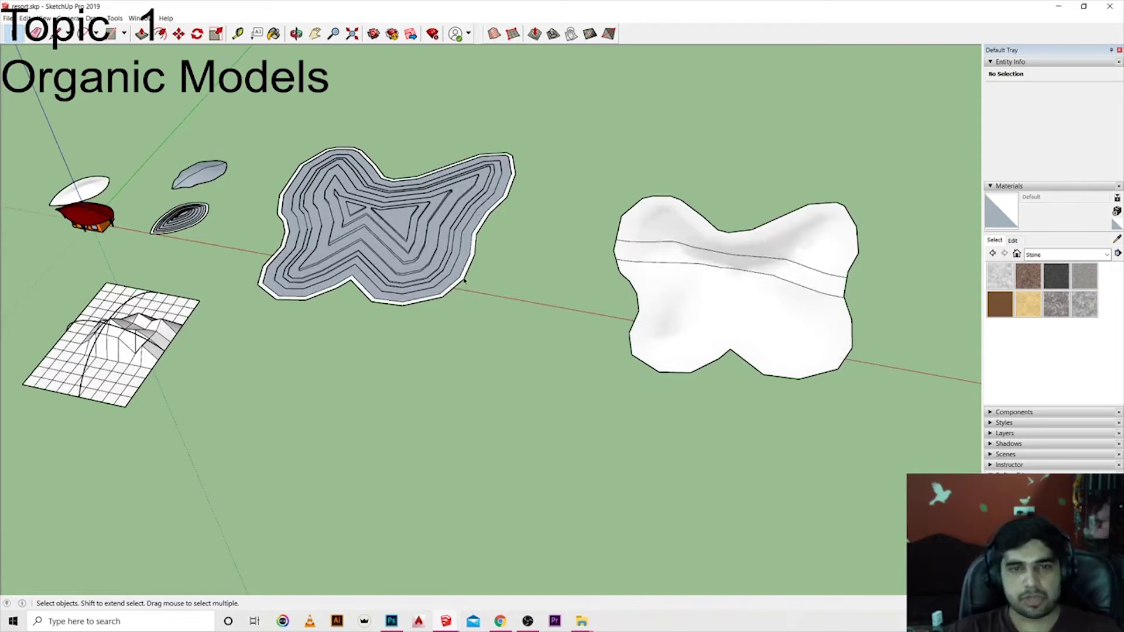
scroll(462, 292, "down", 1)
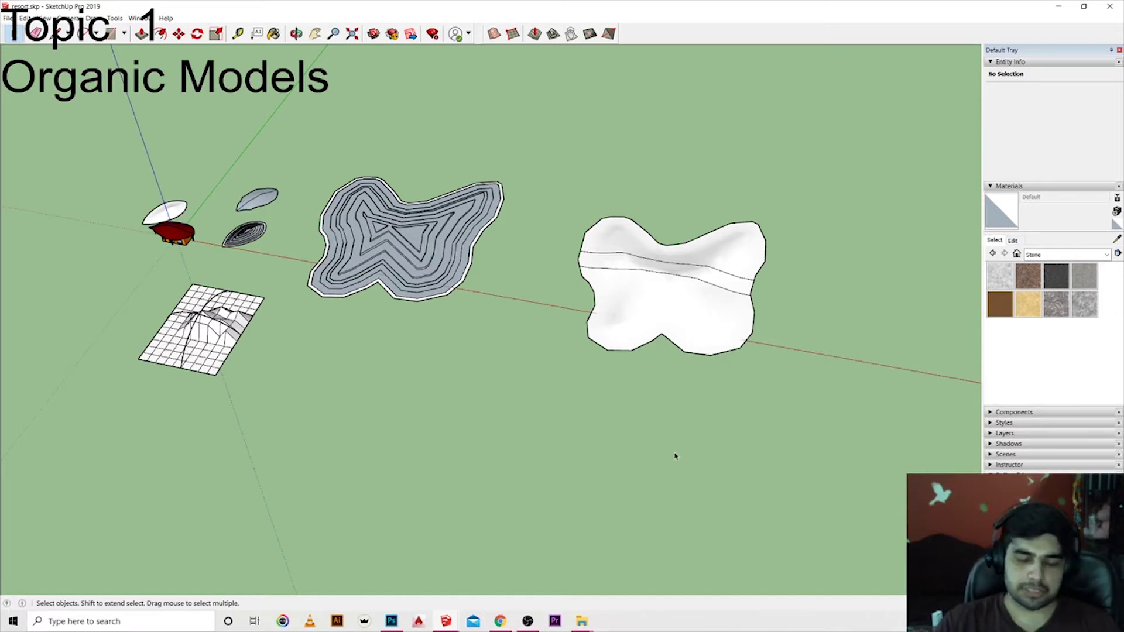
scroll(674, 434, "up", 1)
scroll(703, 352, "up", 3)
left_click(714, 344)
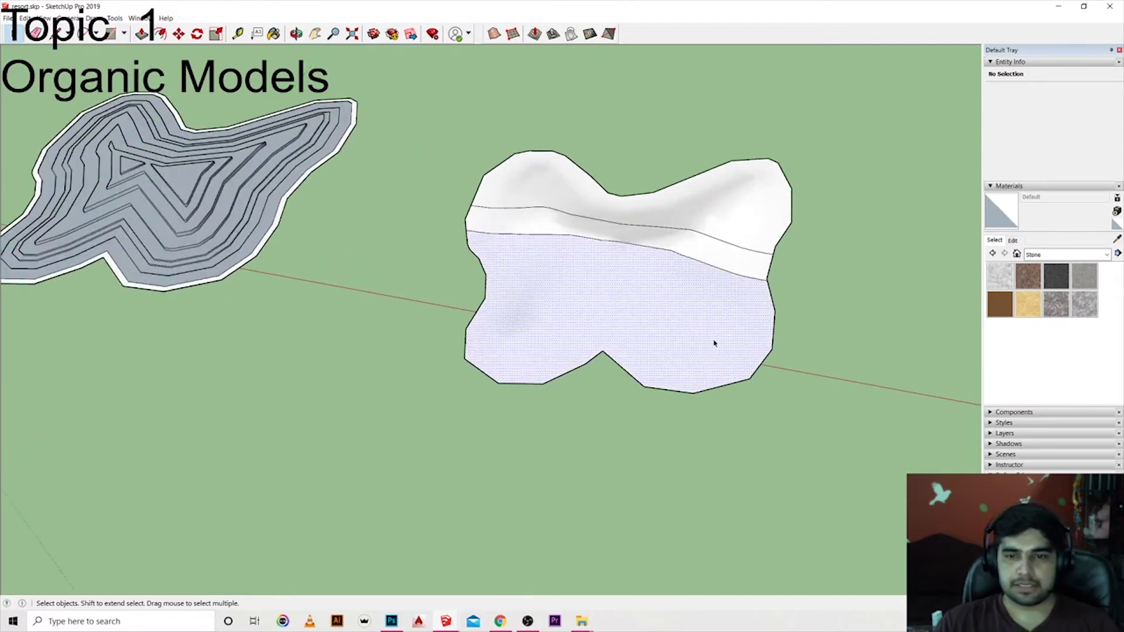
triple_click(704, 326)
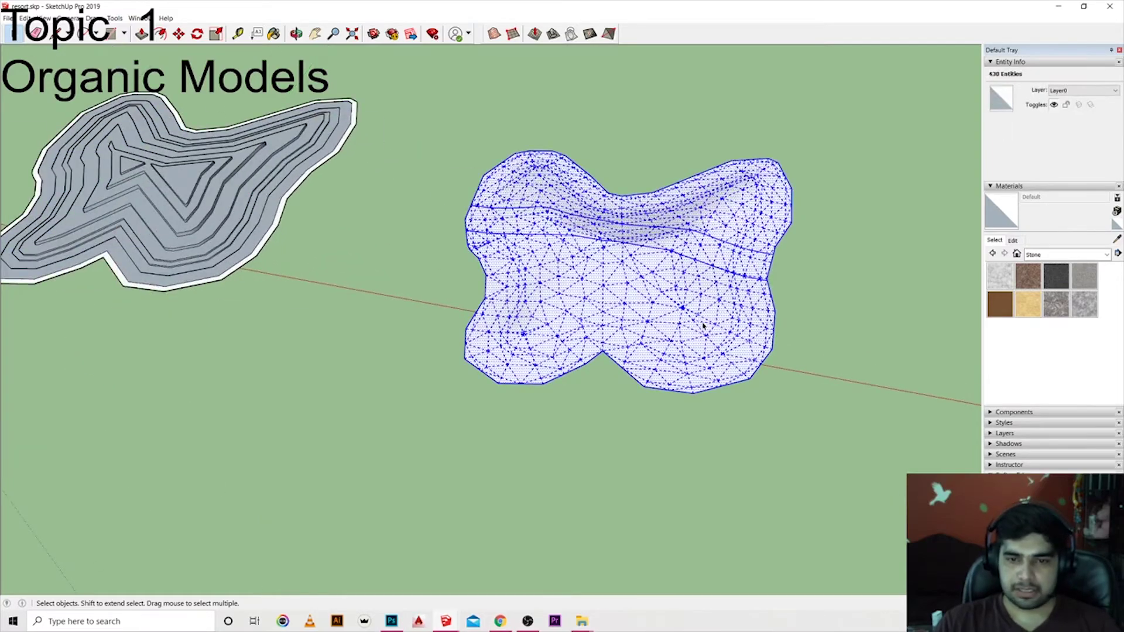
scroll(644, 305, "up", 3)
scroll(468, 304, "up", 3)
scroll(363, 264, "up", 1)
scroll(369, 332, "down", 1)
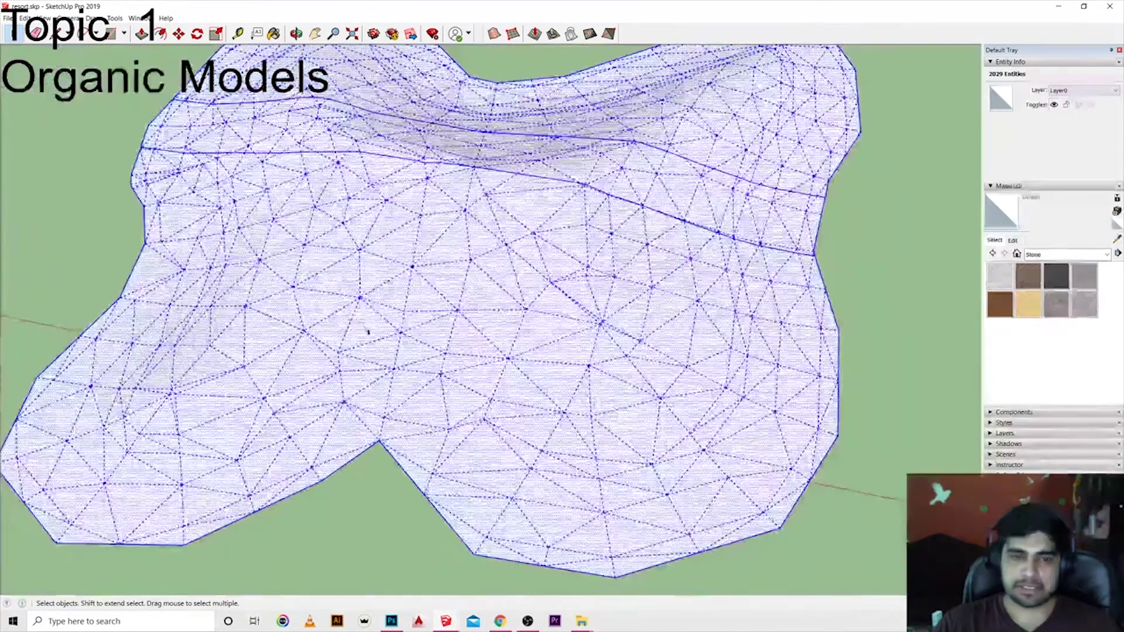
scroll(368, 332, "down", 2)
scroll(576, 402, "down", 1)
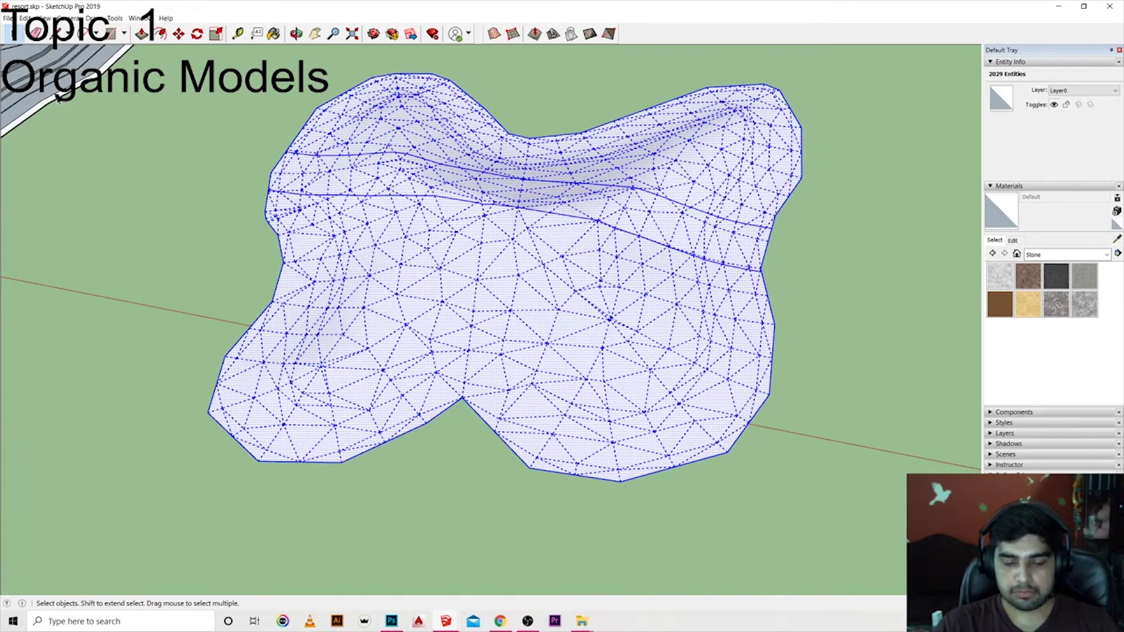
scroll(168, 276, "down", 3)
scroll(633, 311, "down", 2)
Step: Clear the terrain selection and zoom in and out around the terrains
left_click(642, 327)
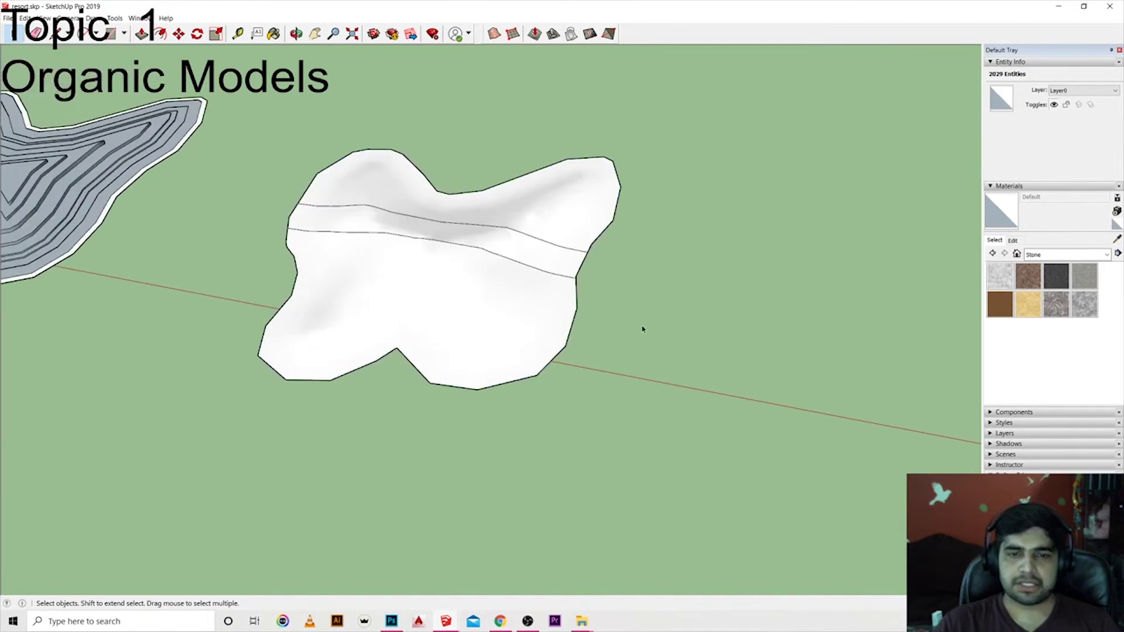
scroll(568, 363, "down", 3)
scroll(568, 363, "down", 2)
scroll(542, 329, "up", 1)
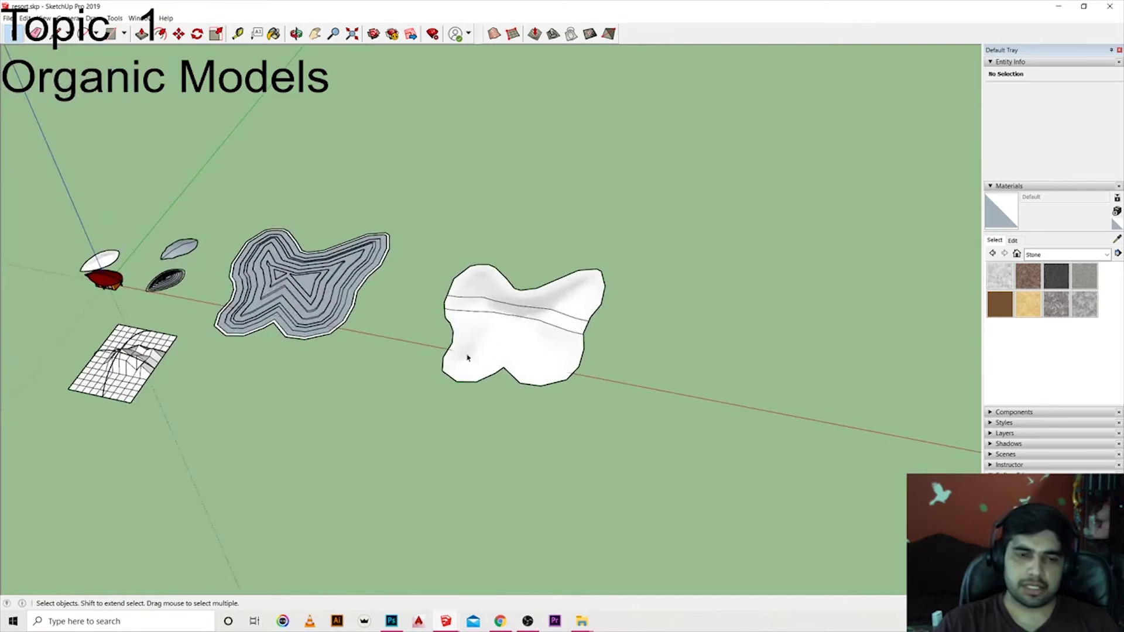
scroll(475, 356, "up", 2)
scroll(483, 356, "up", 1)
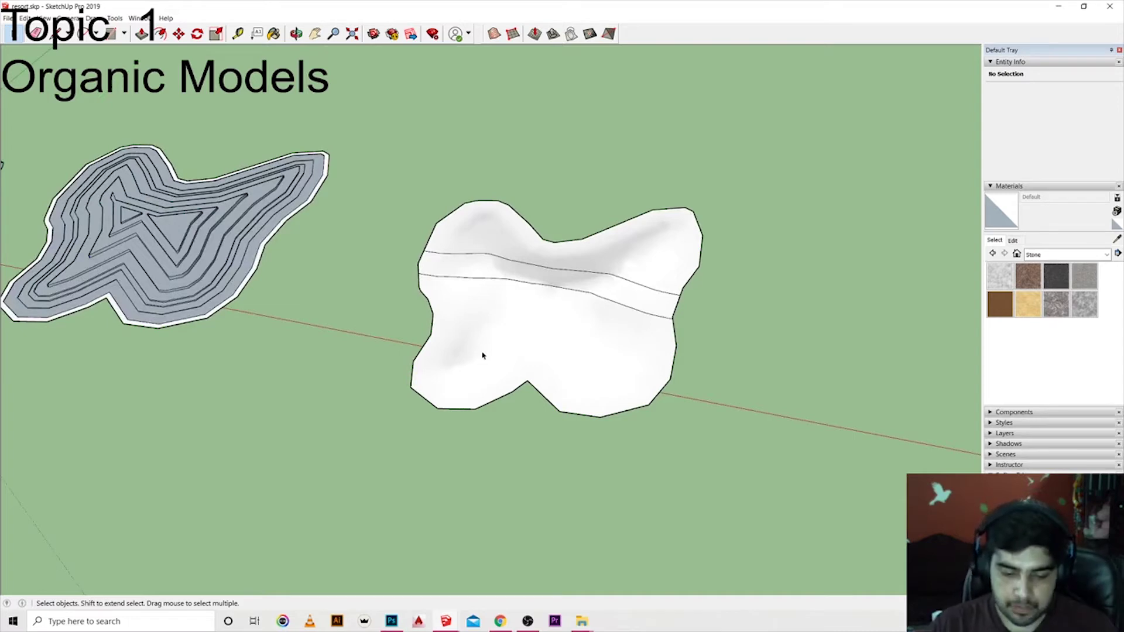
scroll(607, 328, "down", 2)
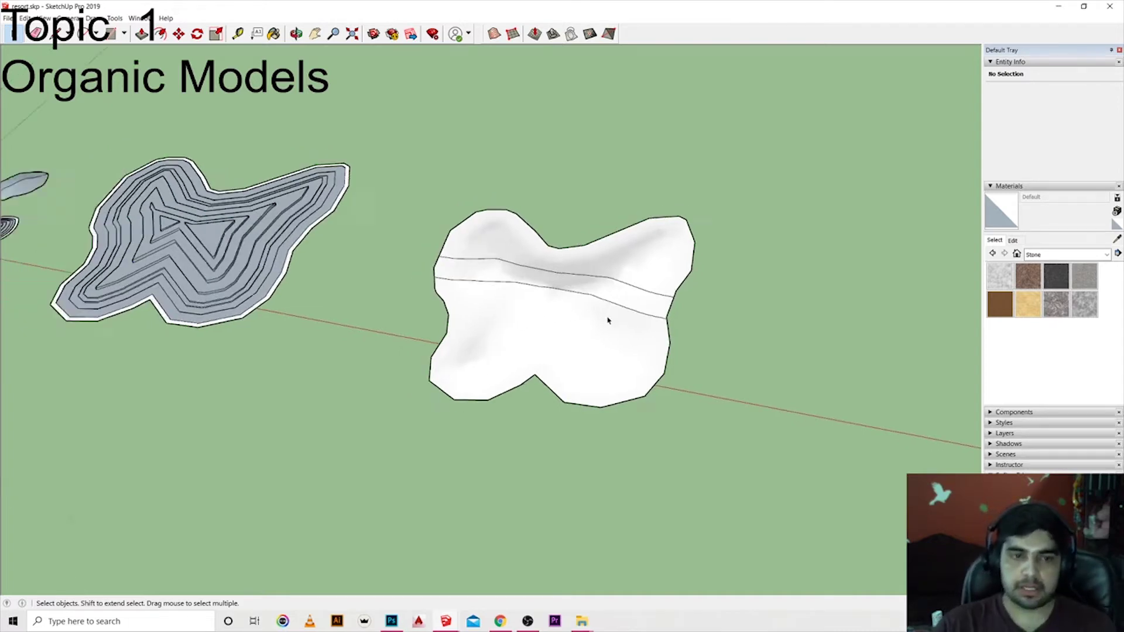
scroll(612, 357, "down", 3)
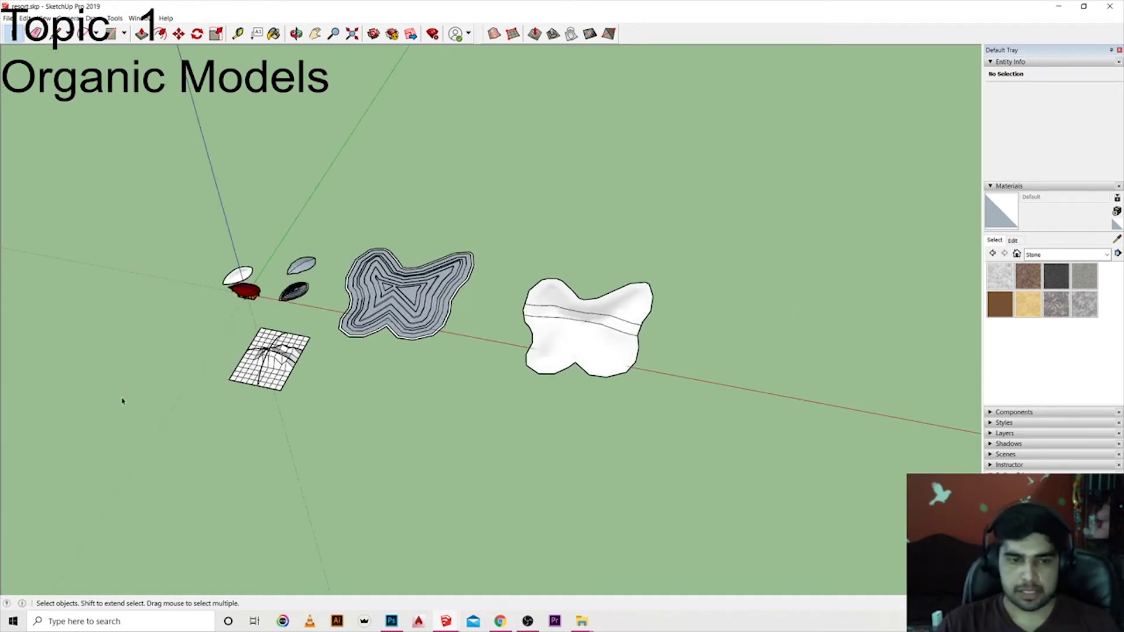
scroll(233, 311, "up", 1)
scroll(231, 303, "up", 2)
scroll(231, 302, "up", 1)
scroll(305, 316, "up", 2)
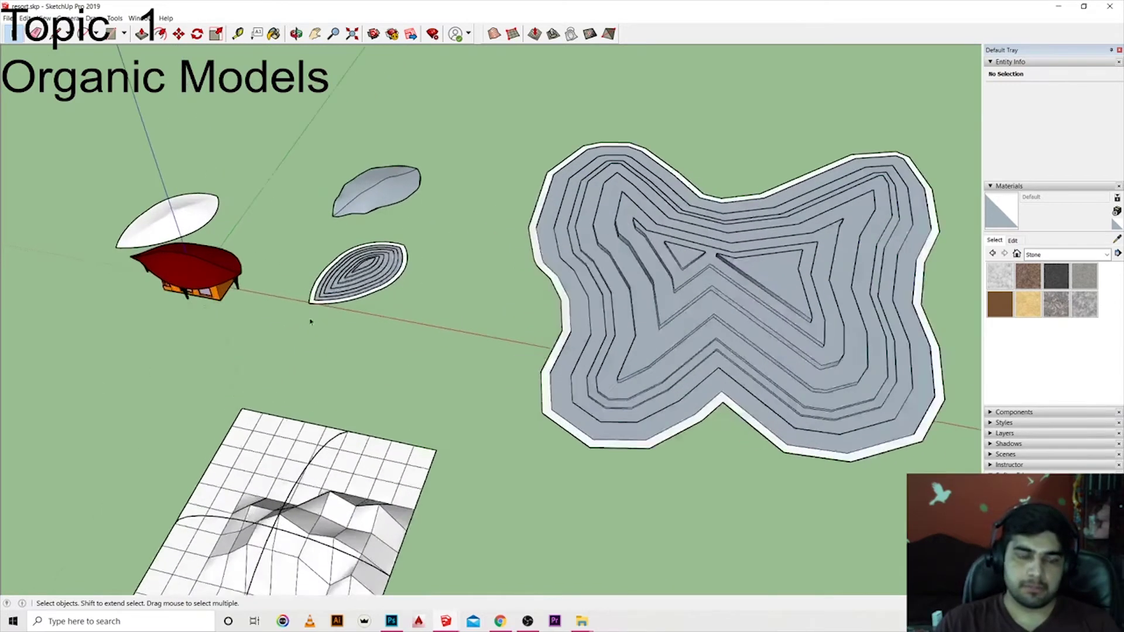
scroll(193, 234, "down", 2)
scroll(468, 351, "down", 2)
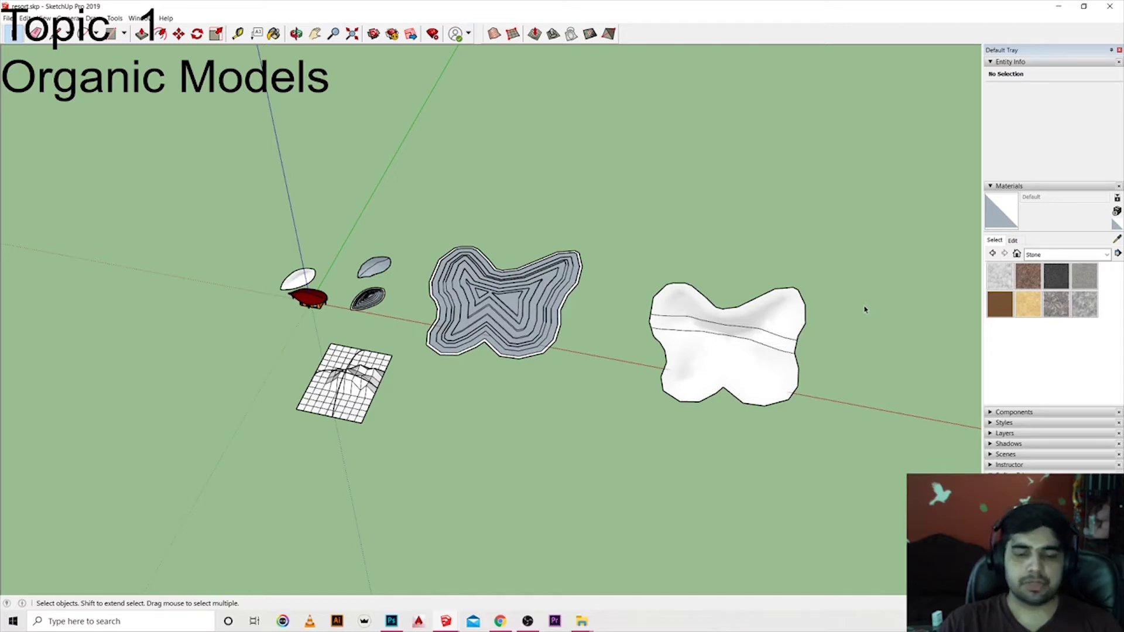
Step: View all terrain models together and select a face of the white terrain
scroll(785, 334, "up", 1)
scroll(771, 384, "up", 2)
scroll(765, 384, "up", 2)
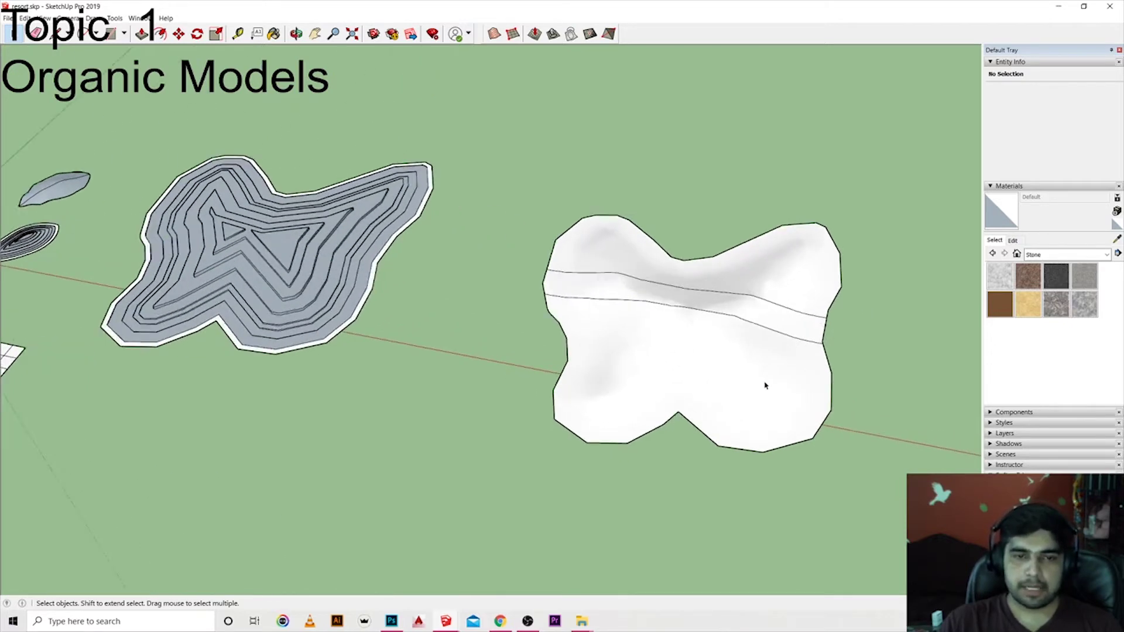
mouse_move(765, 384)
middle_mouse_down()
mouse_move(623, 318)
mouse_move(638, 326)
middle_mouse_up()
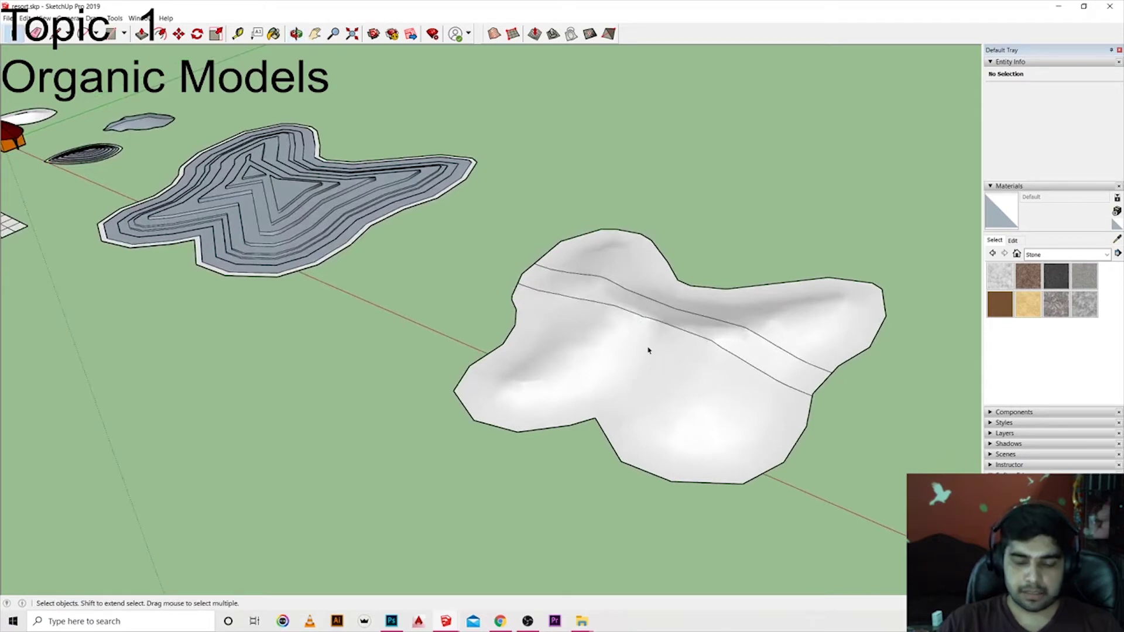
scroll(649, 360, "down", 3)
scroll(683, 404, "down", 3)
middle_click_drag(452, 364, 713, 394)
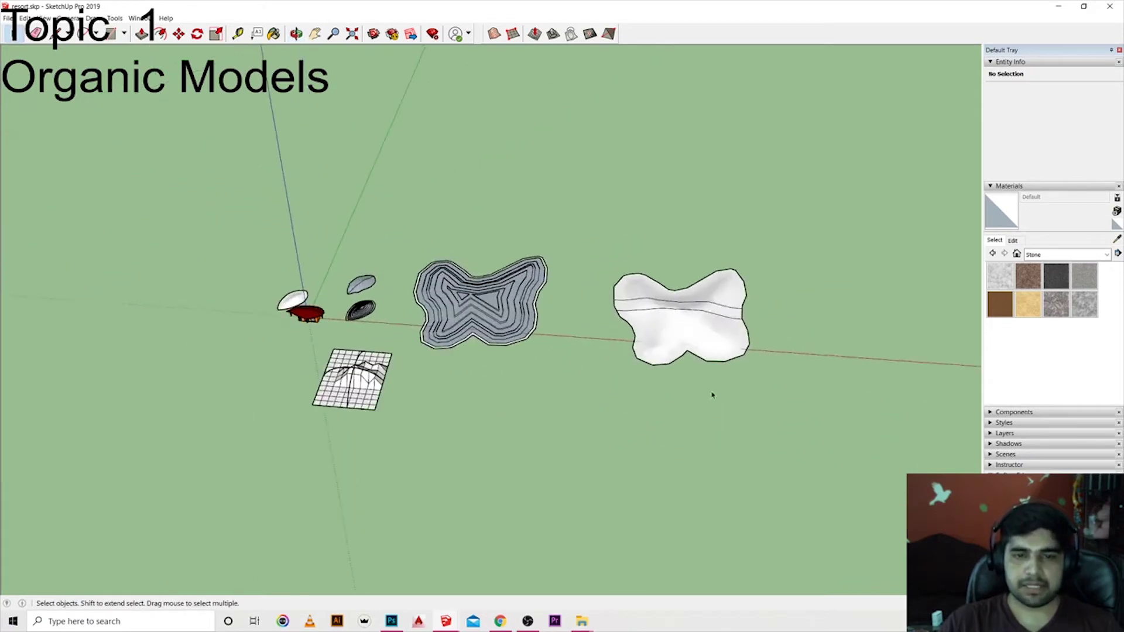
scroll(664, 344, "up", 1)
left_click(665, 344)
scroll(701, 289, "up", 3)
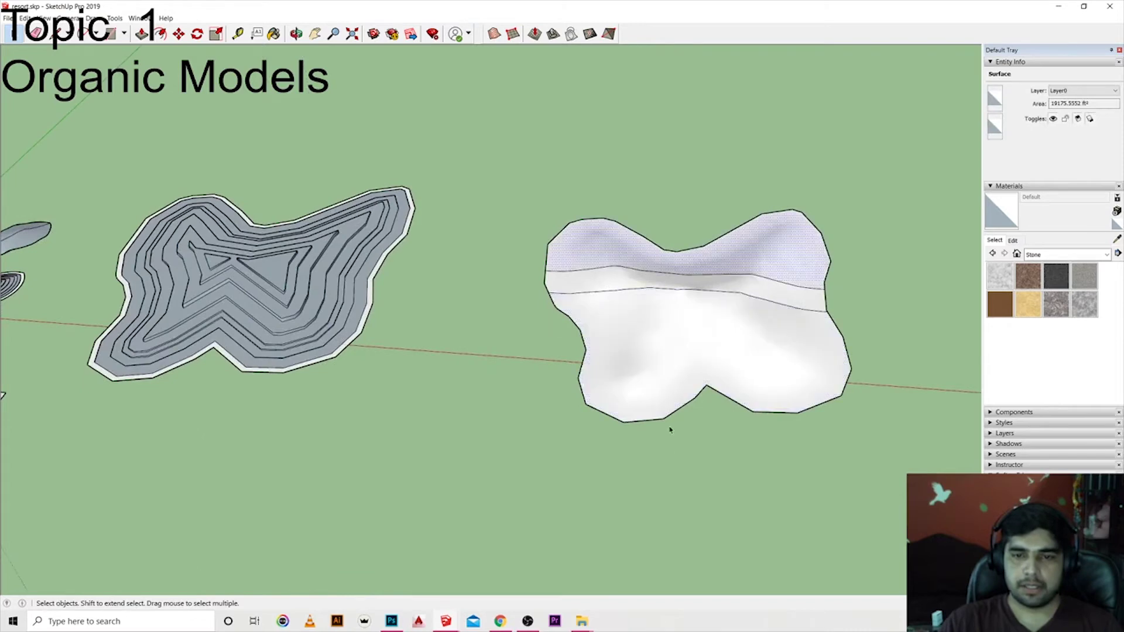
scroll(685, 410, "down", 3)
scroll(710, 390, "down", 2)
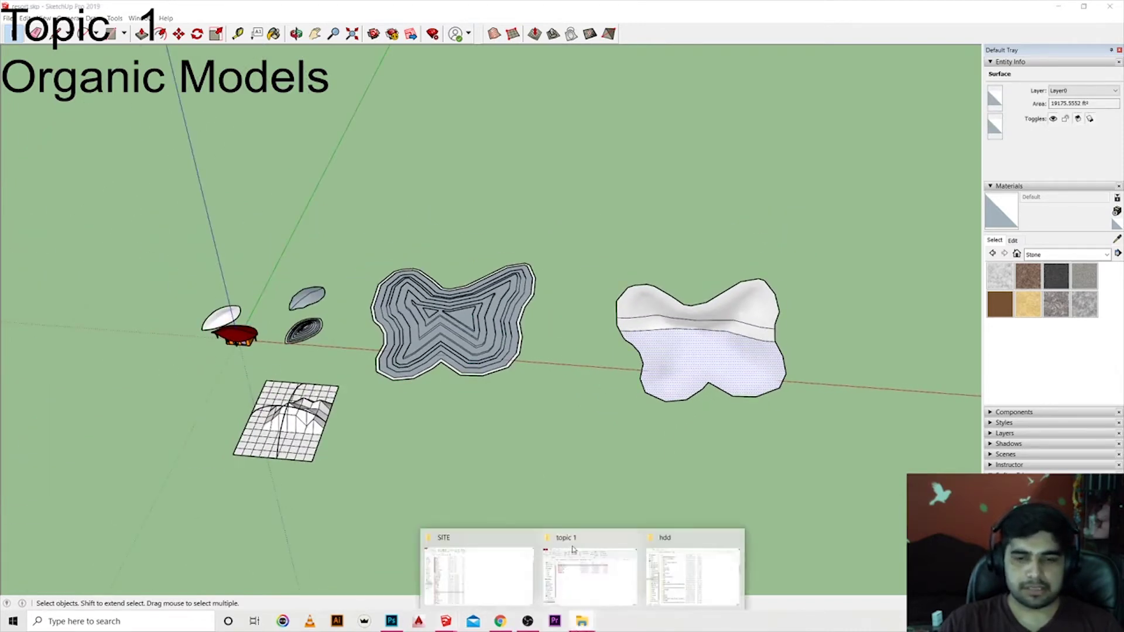
mouse_move(582, 620)
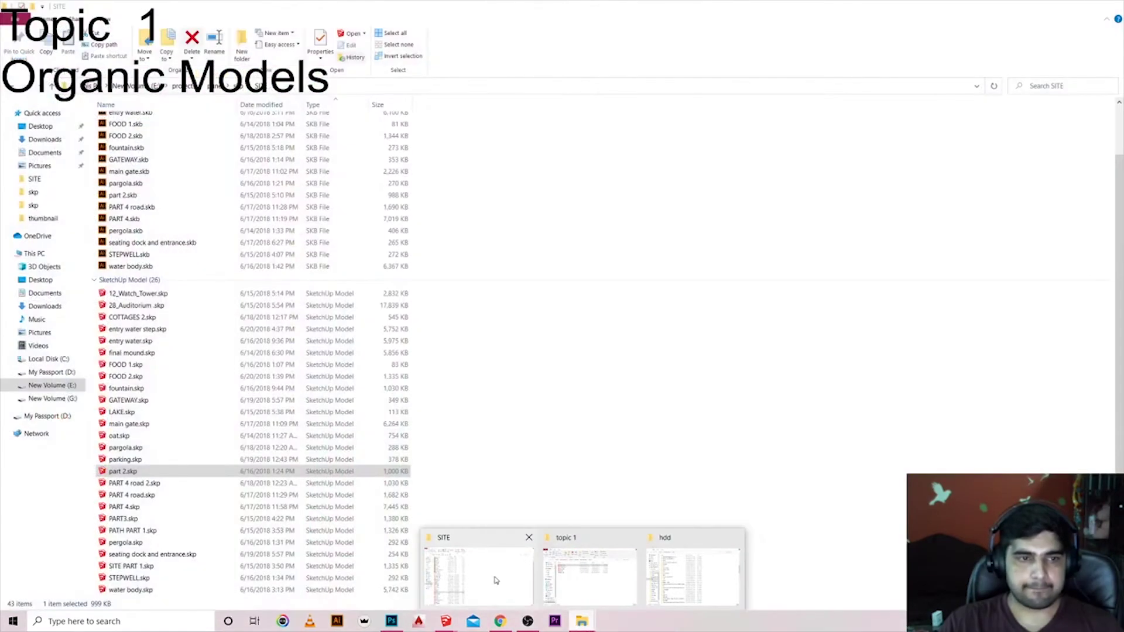
Step: Open PATH PART 1.skp from the SITE folder, then select PART3.skp
left_click(477, 577)
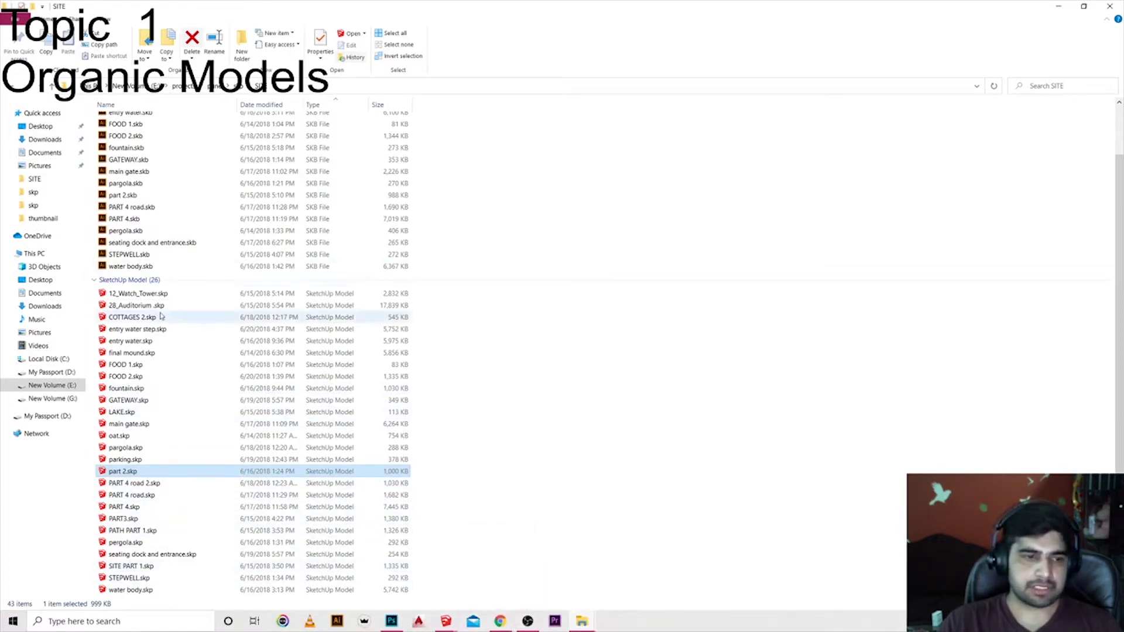
left_click(177, 530)
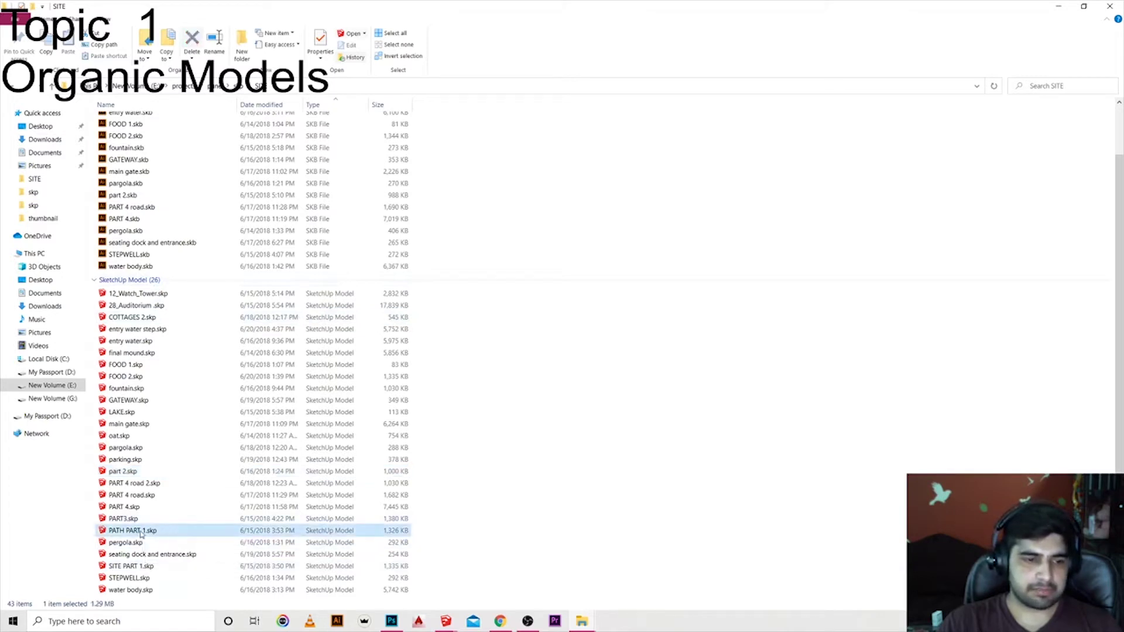
double_click(168, 530)
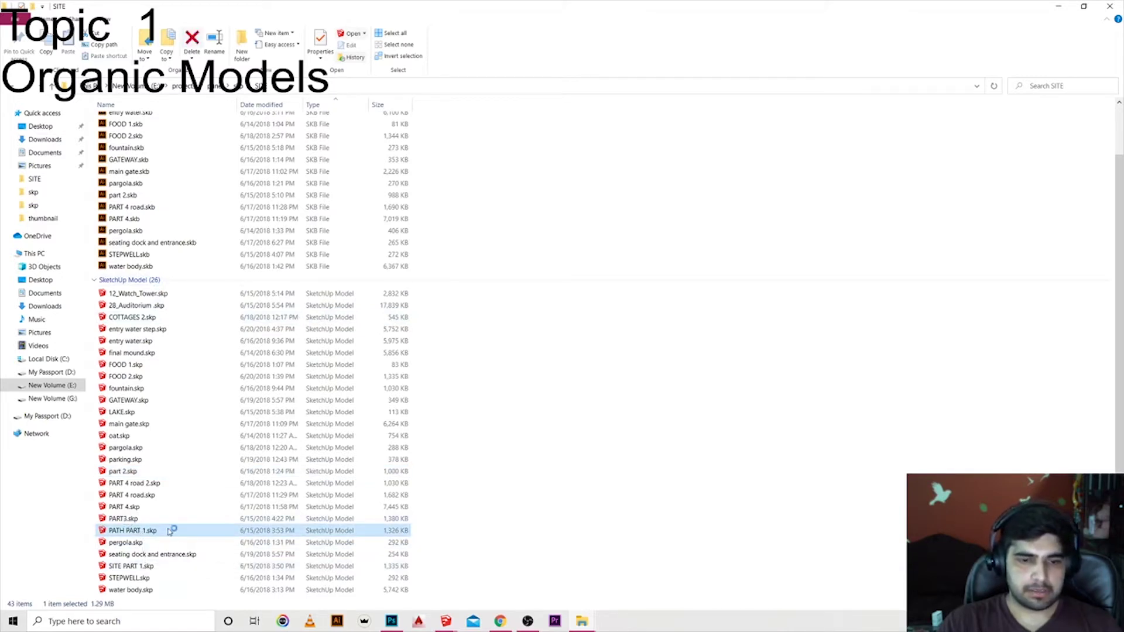
left_click(118, 472)
left_click(116, 519)
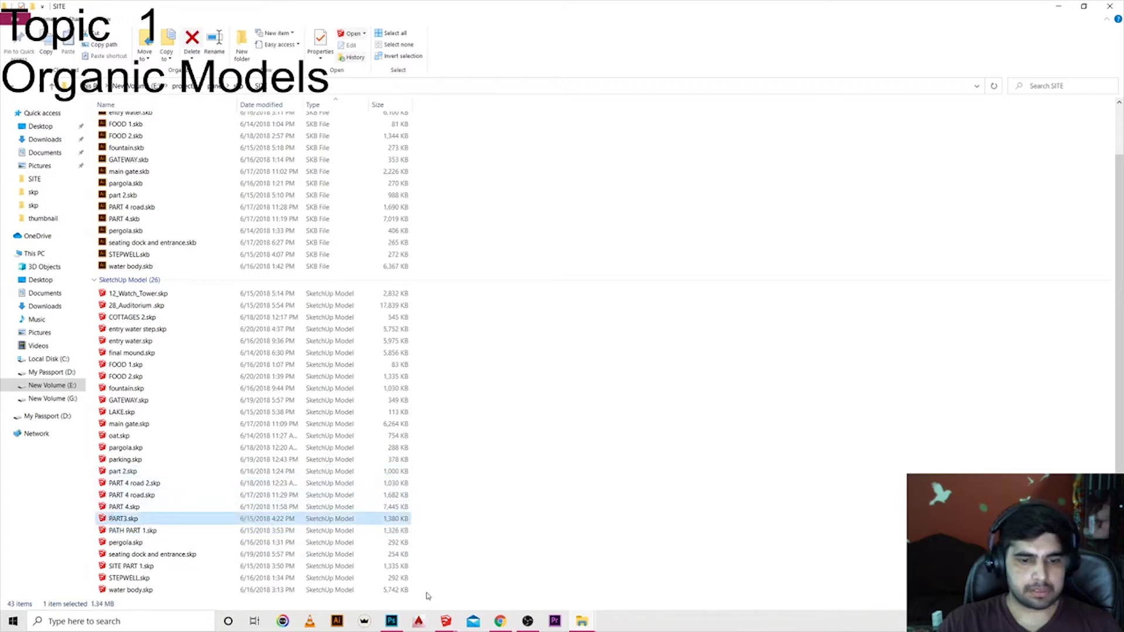
Step: Close the Untitled SketchUp model without saving and return to the loading SketchUp window
left_click(446, 621)
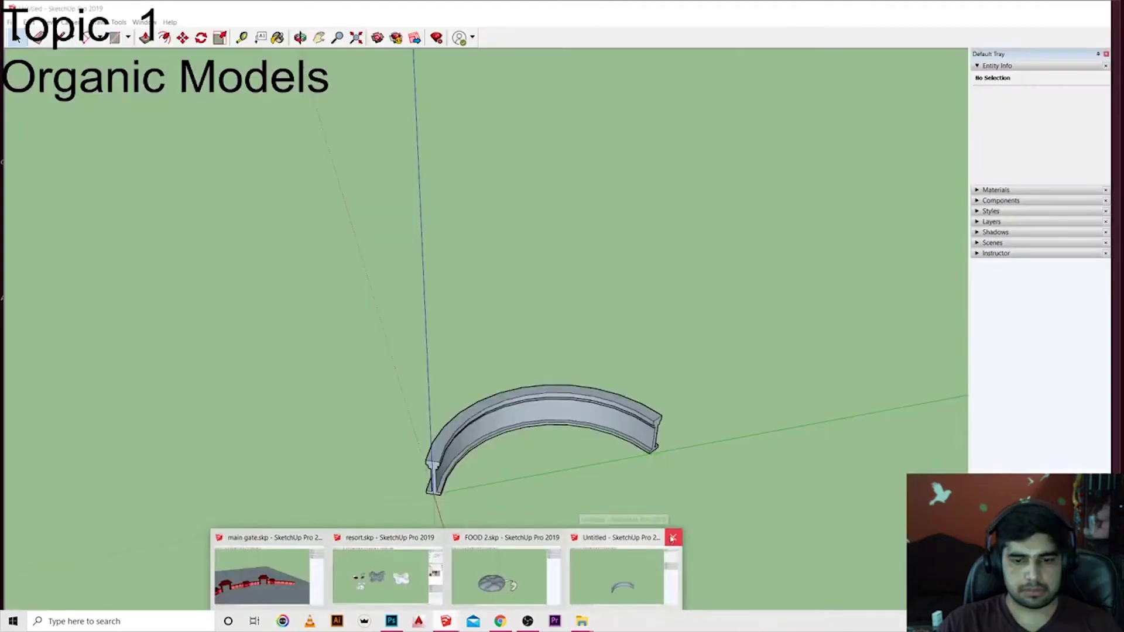
left_click(650, 541)
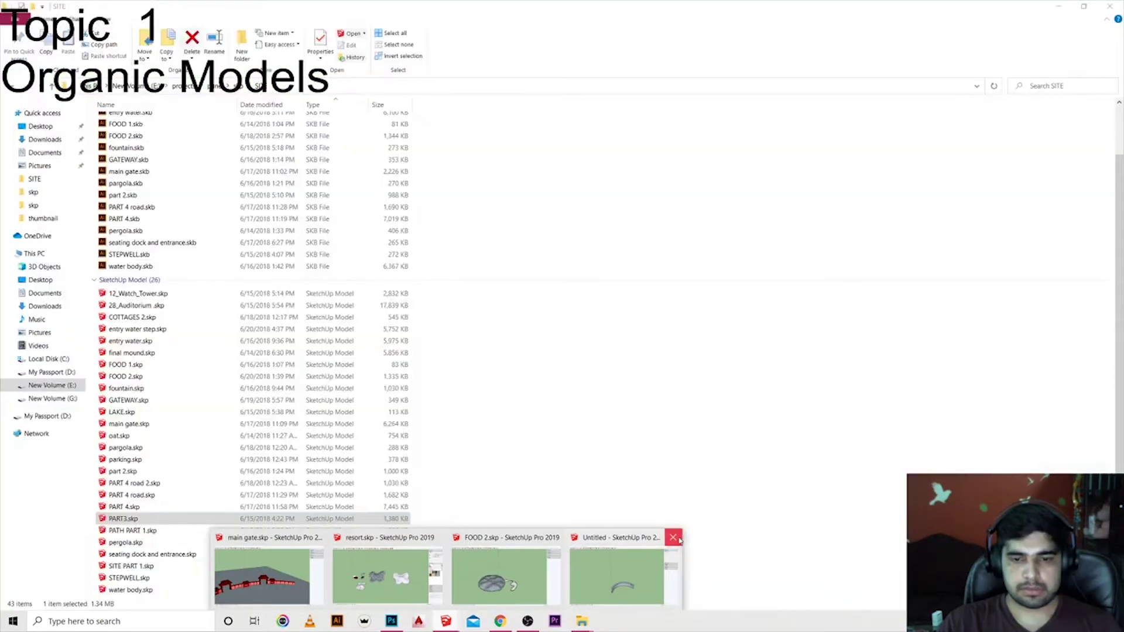
left_click(674, 537)
left_click(568, 348)
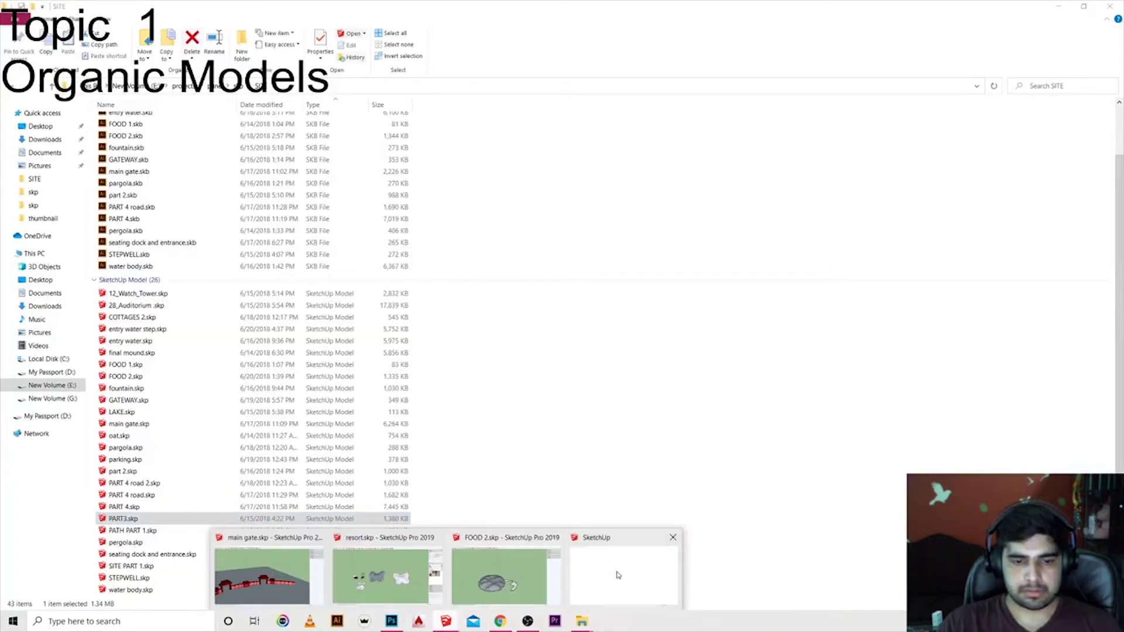
left_click(619, 575)
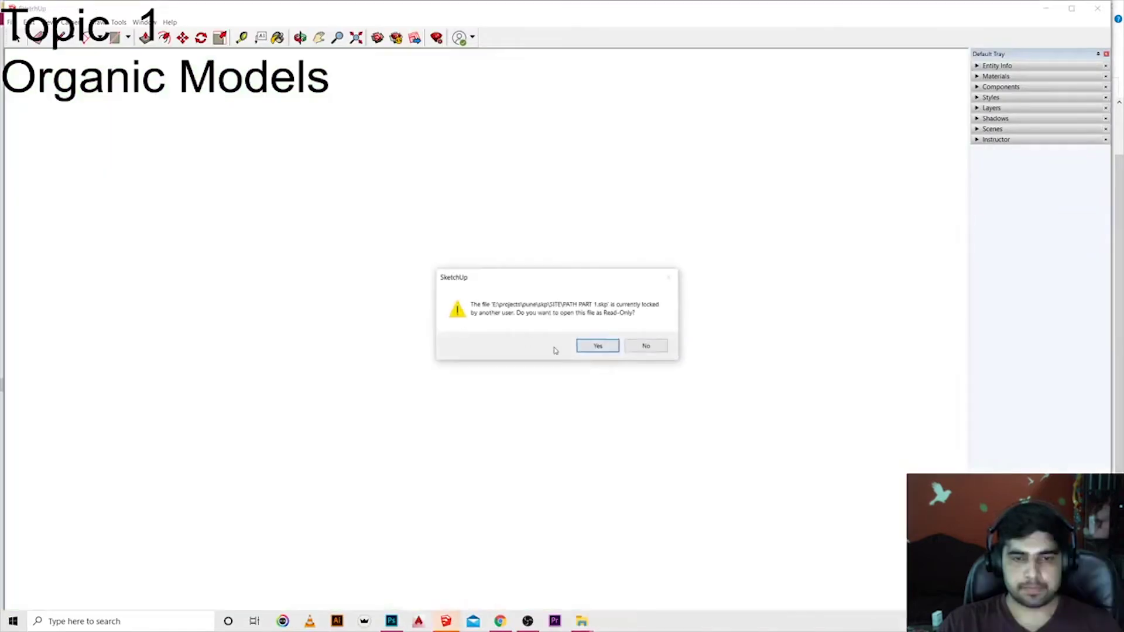
Step: Open PATH PART 1.skp read-only, then switch to part 2.skp, dismissing version warnings
left_click(642, 350)
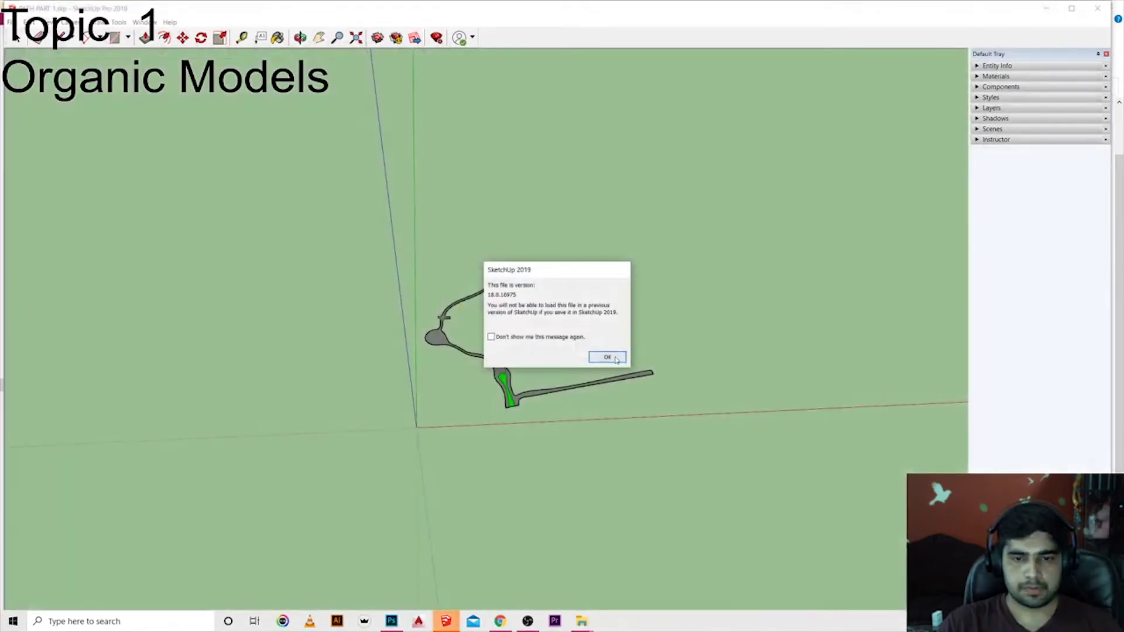
left_click(615, 356)
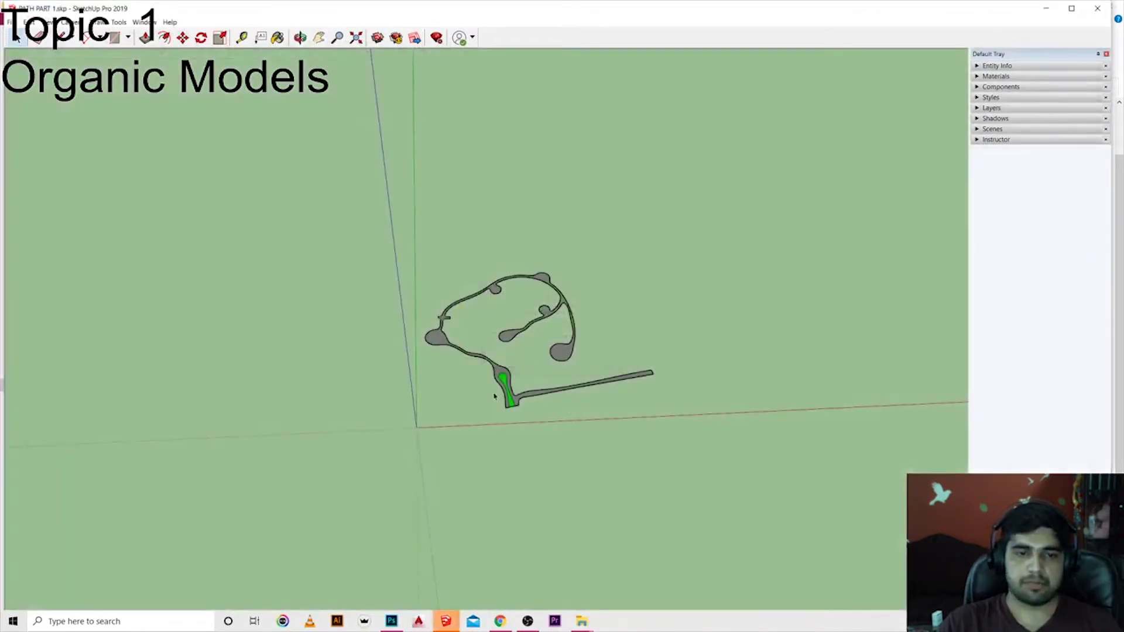
mouse_move(445, 620)
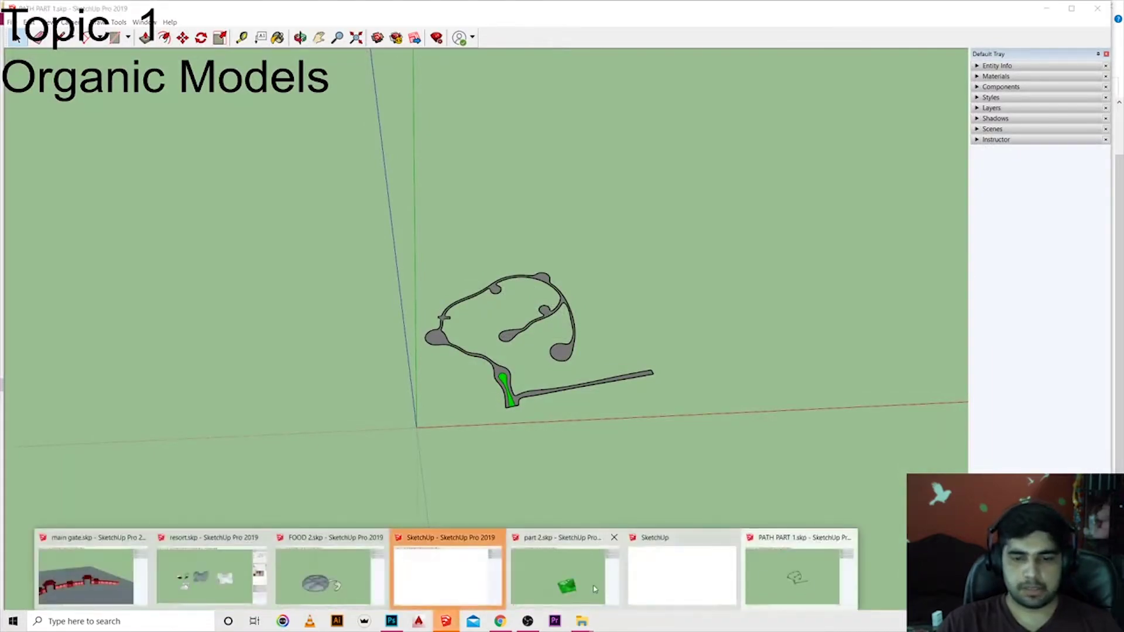
left_click(449, 568)
left_click(607, 357)
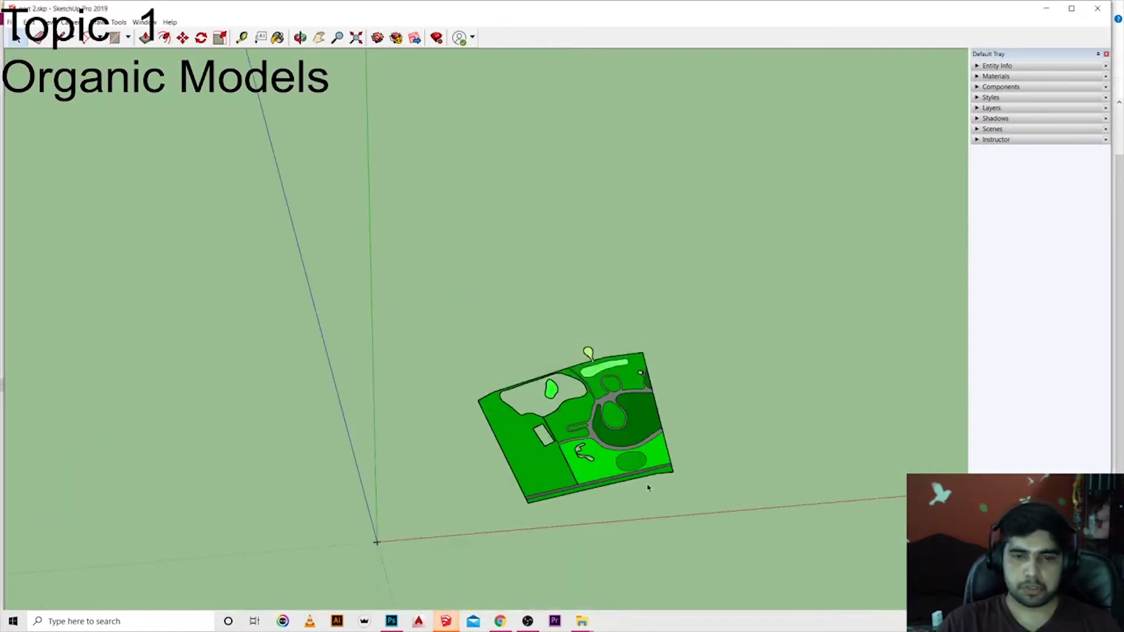
Step: Orbit and zoom around part 2.skp's green site plan with curving paths
middle_click_drag(648, 486, 540, 513)
scroll(540, 513, "up", 4)
scroll(544, 476, "down", 2)
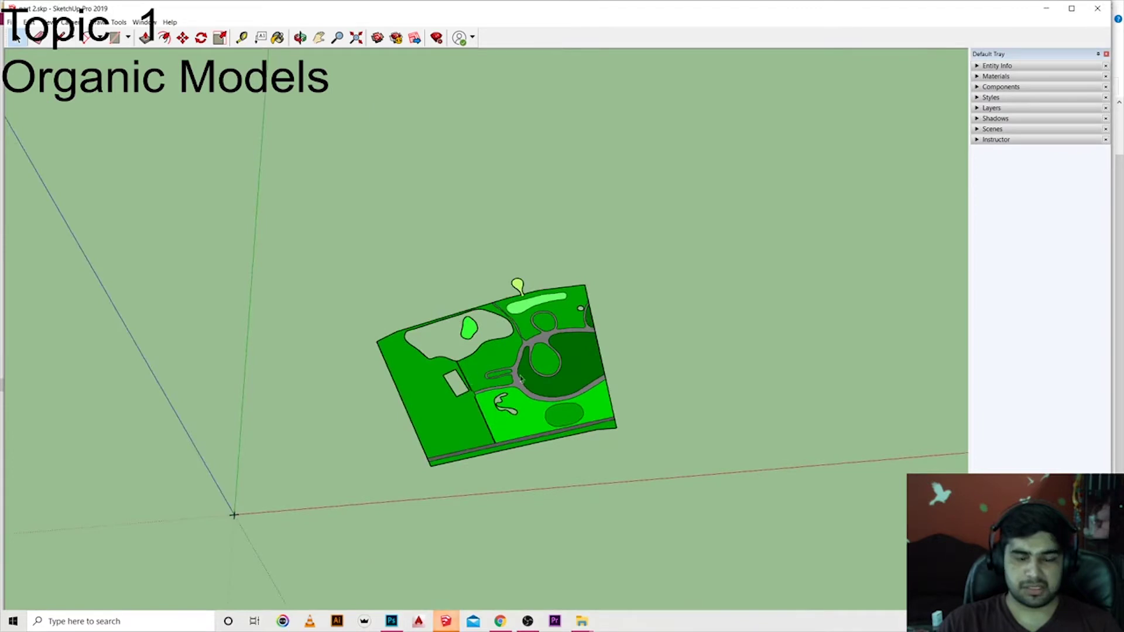
scroll(529, 433, "up", 2)
scroll(504, 433, "up", 1)
scroll(529, 279, "down", 3)
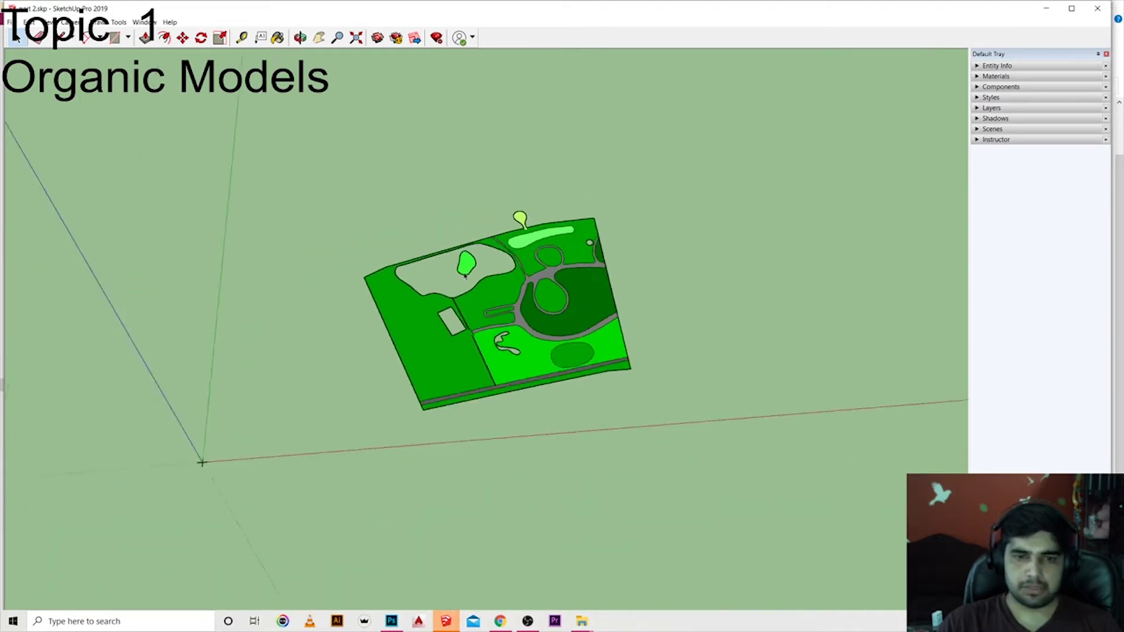
scroll(515, 304, "down", 1)
scroll(410, 363, "down", 2)
scroll(352, 387, "up", 2)
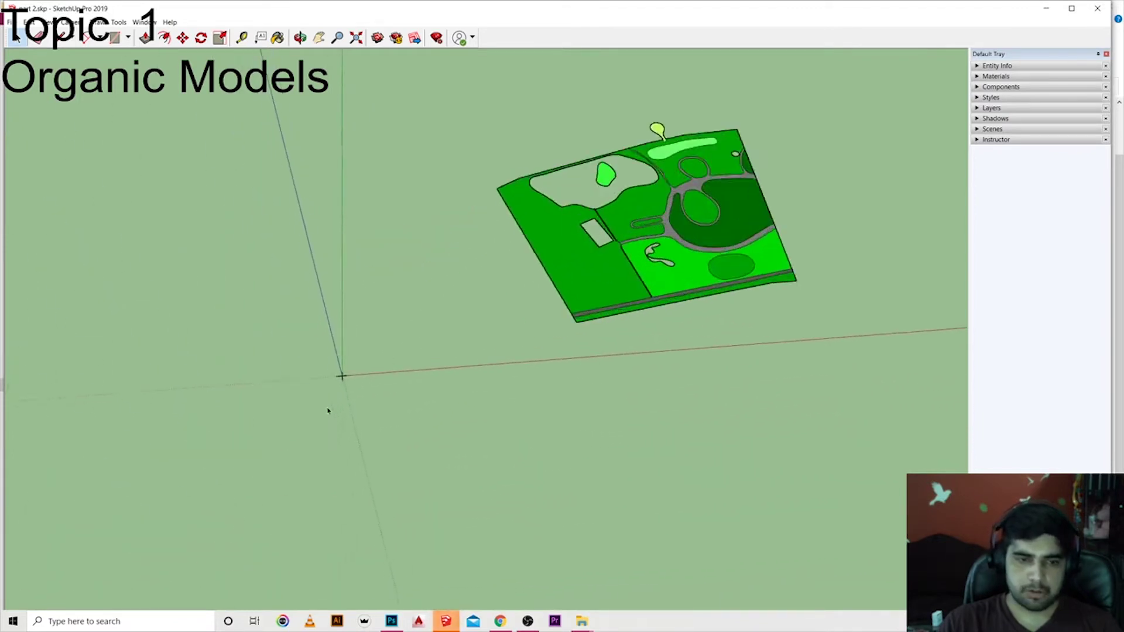
scroll(373, 350, "up", 2)
scroll(373, 351, "down", 1)
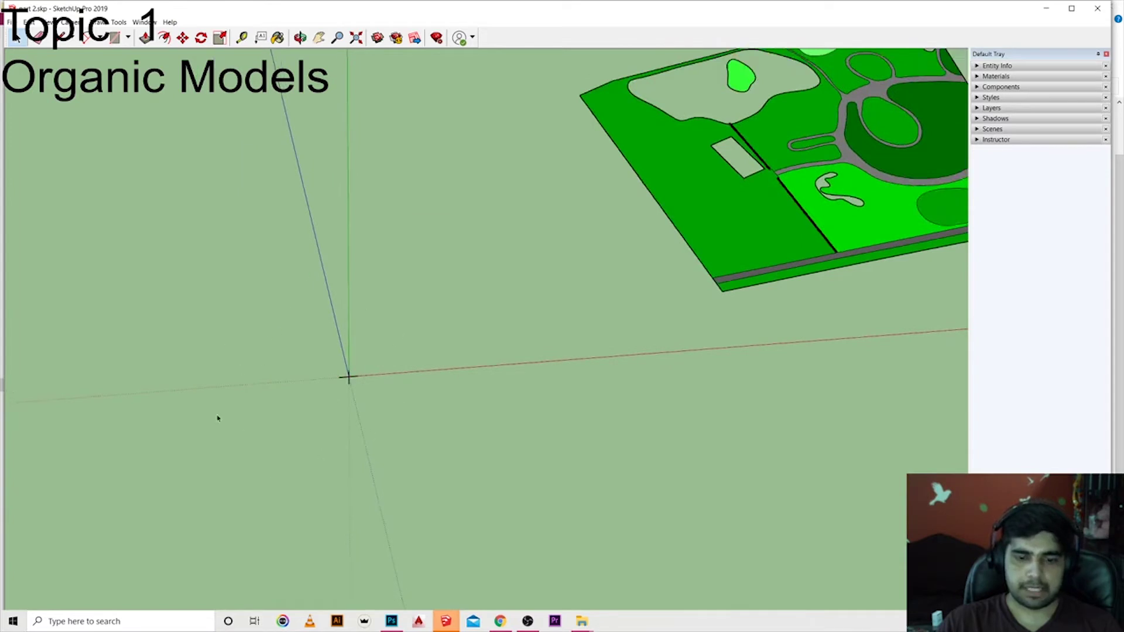
left_click_drag(218, 272, 354, 283)
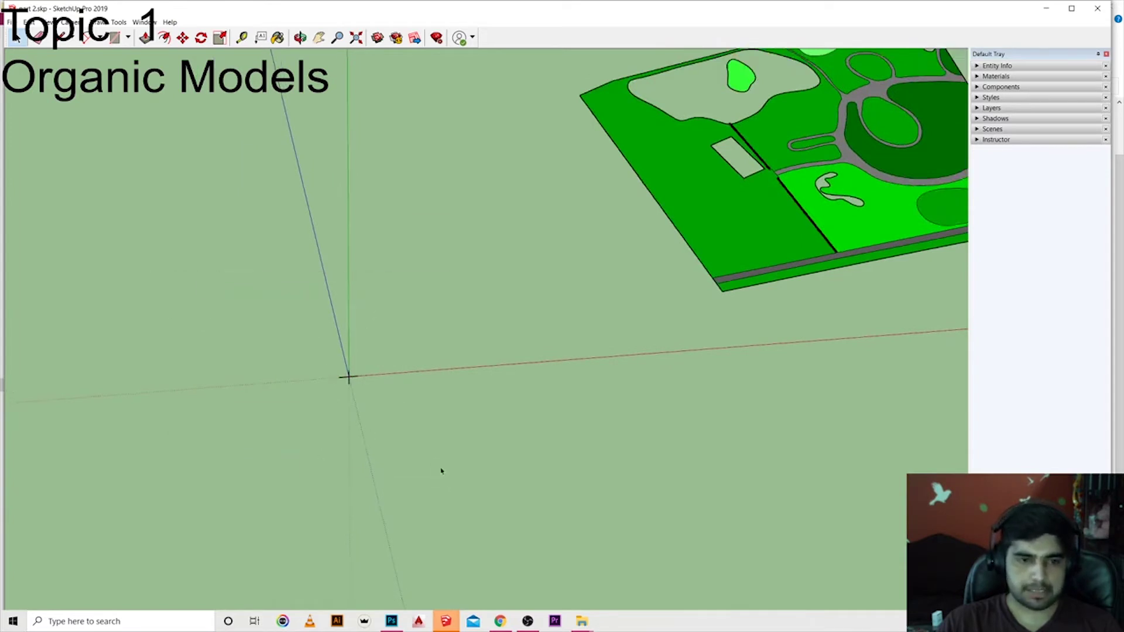
scroll(356, 380, "up", 1)
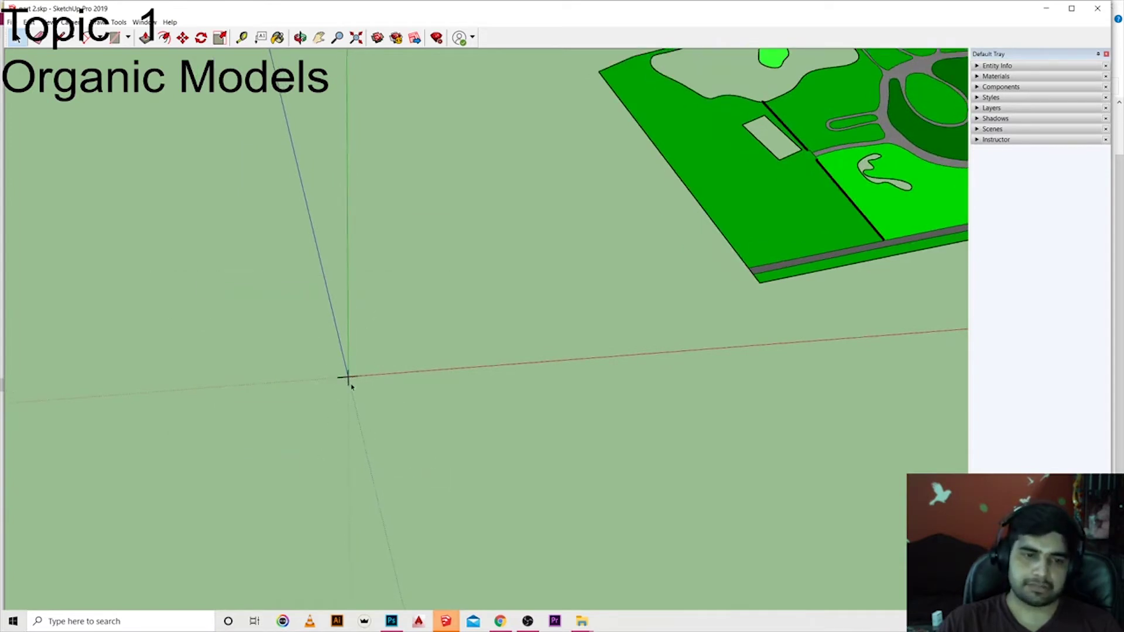
scroll(352, 387, "down", 2)
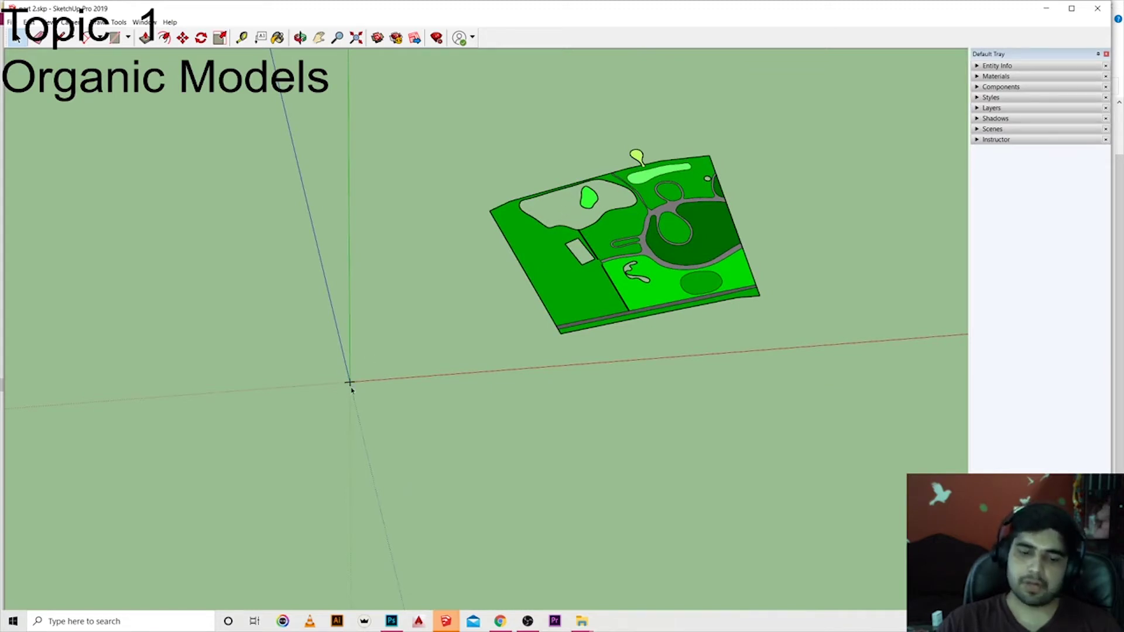
mouse_move(445, 621)
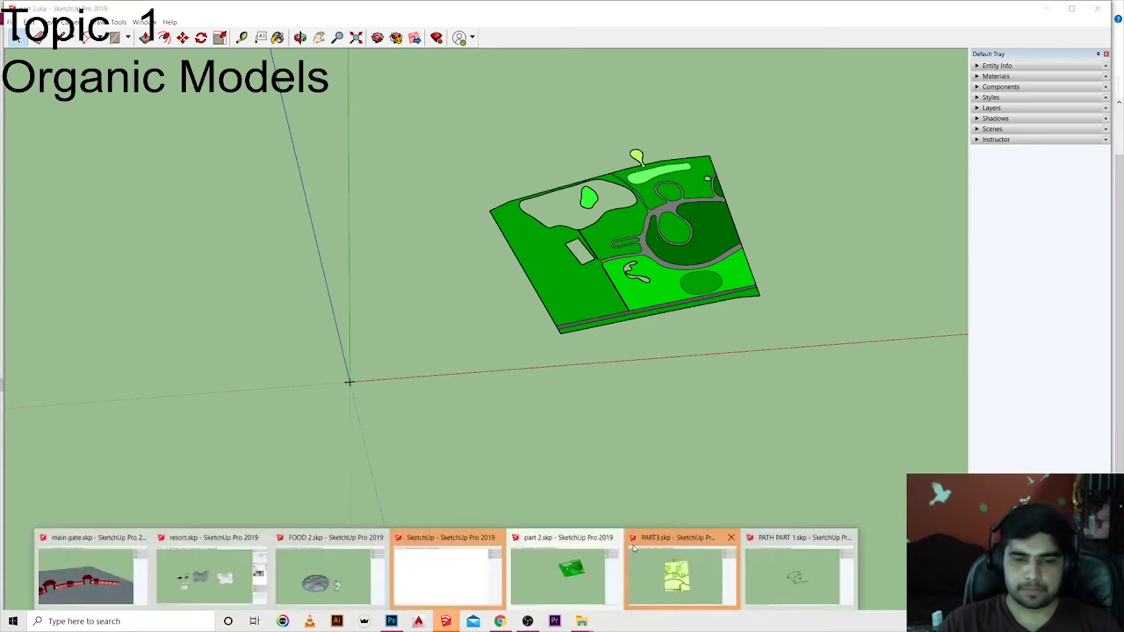
Step: Switch to PART3.skp, dismiss its version warning, and zoom around its winding green paths
left_click(666, 580)
left_click(609, 357)
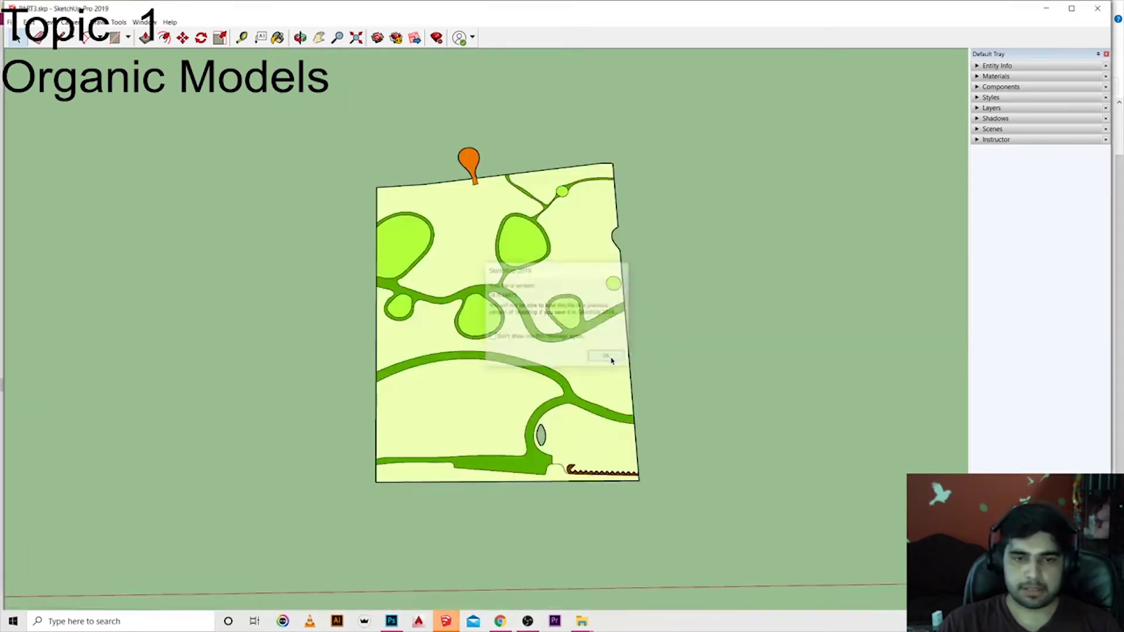
scroll(610, 340, "down", 2)
scroll(612, 327, "down", 3)
scroll(613, 316, "up", 1)
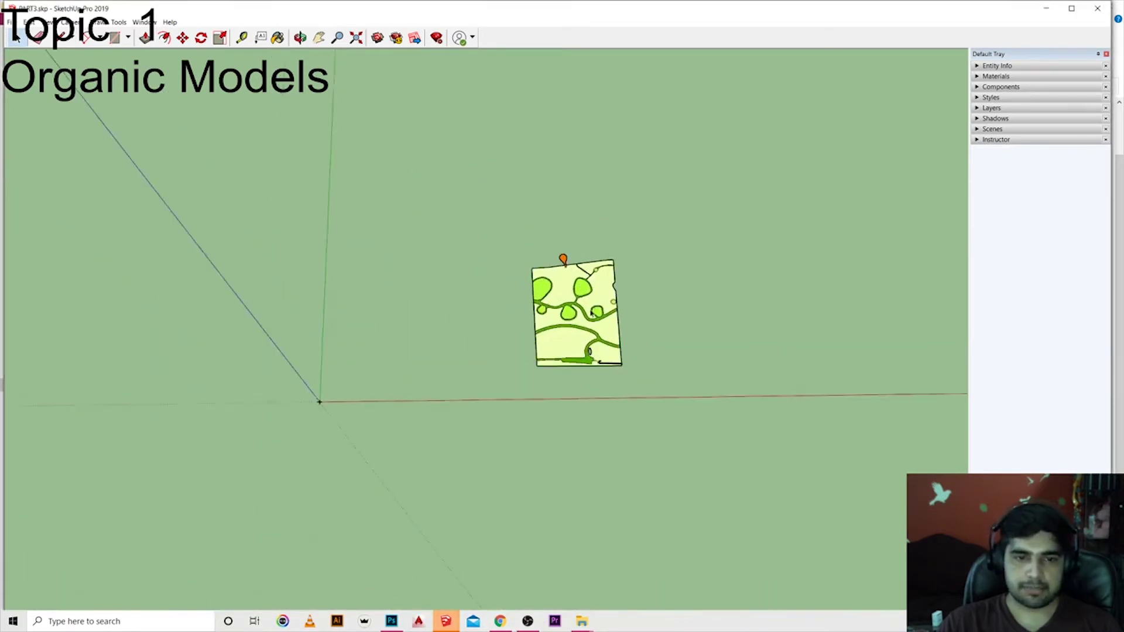
left_click_drag(319, 361, 259, 468)
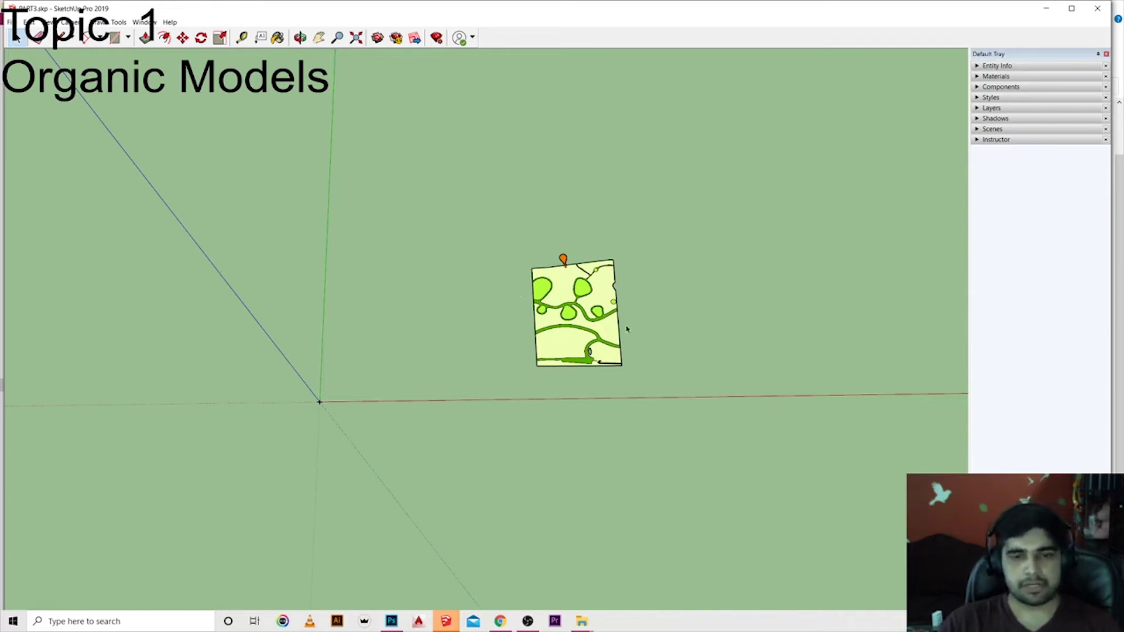
scroll(319, 411, "up", 1)
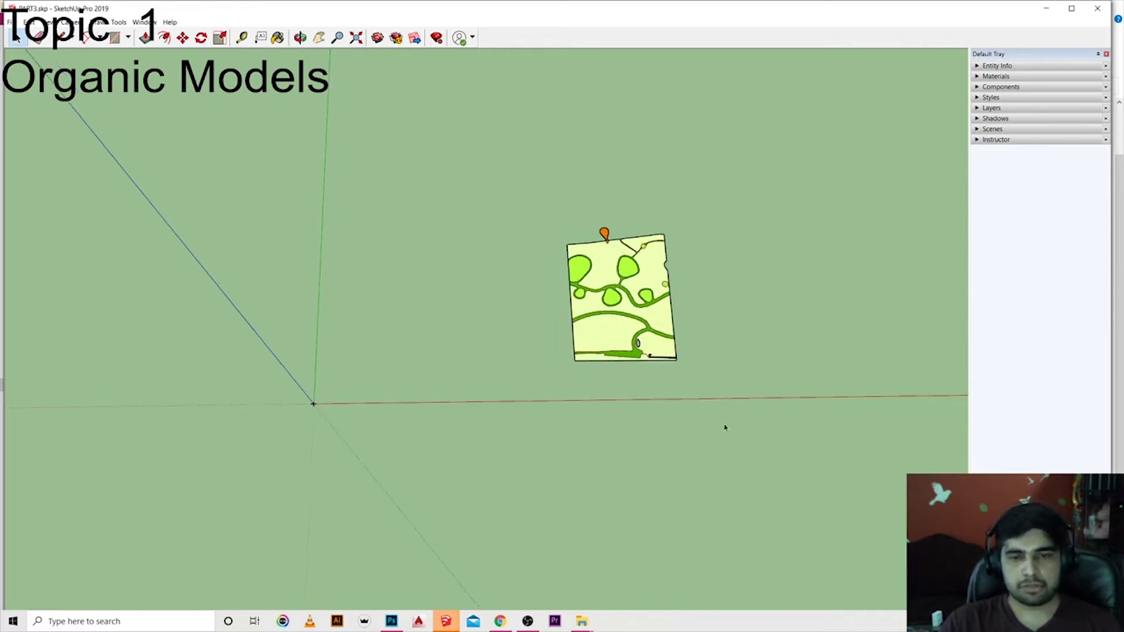
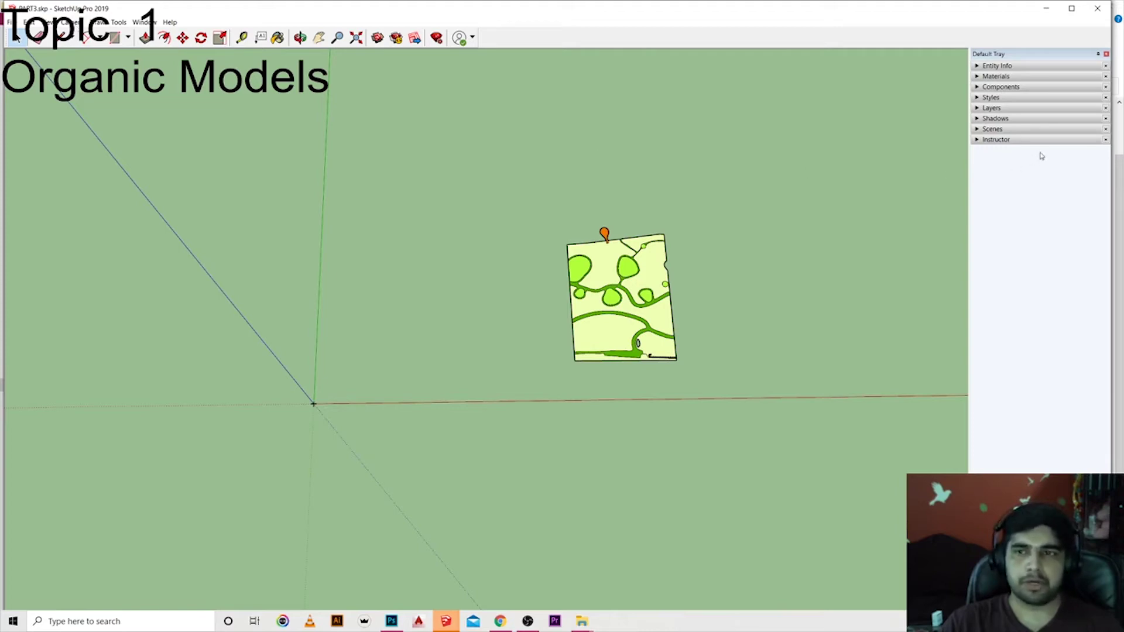
Step: Expand the component browser and view My Collections before returning to Components
left_click(1002, 87)
left_click(1004, 154)
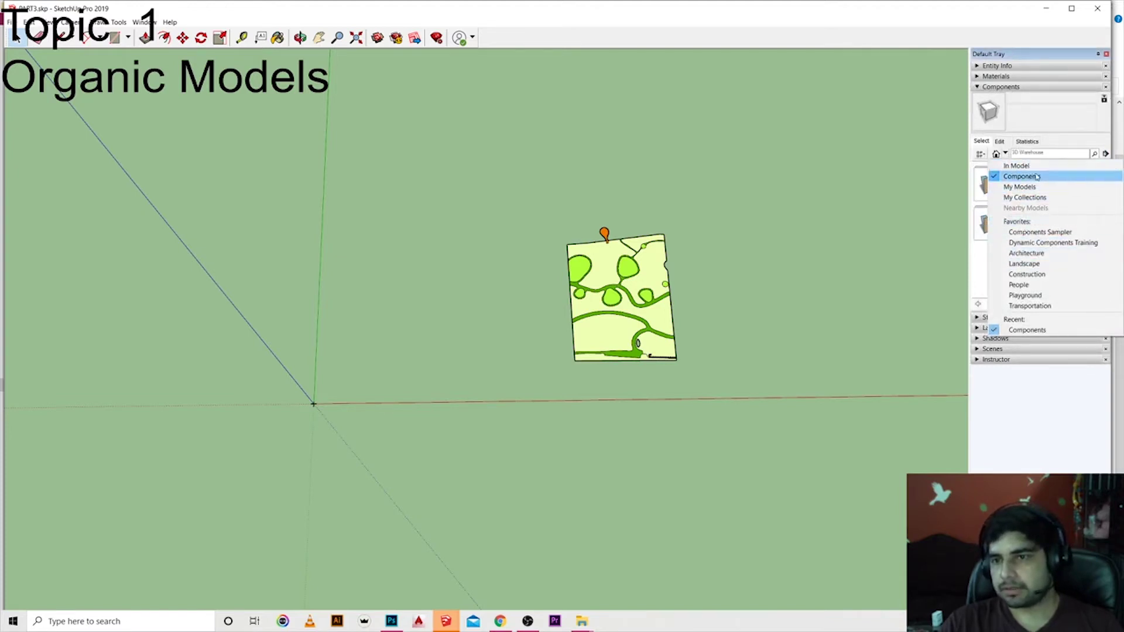
left_click(1039, 198)
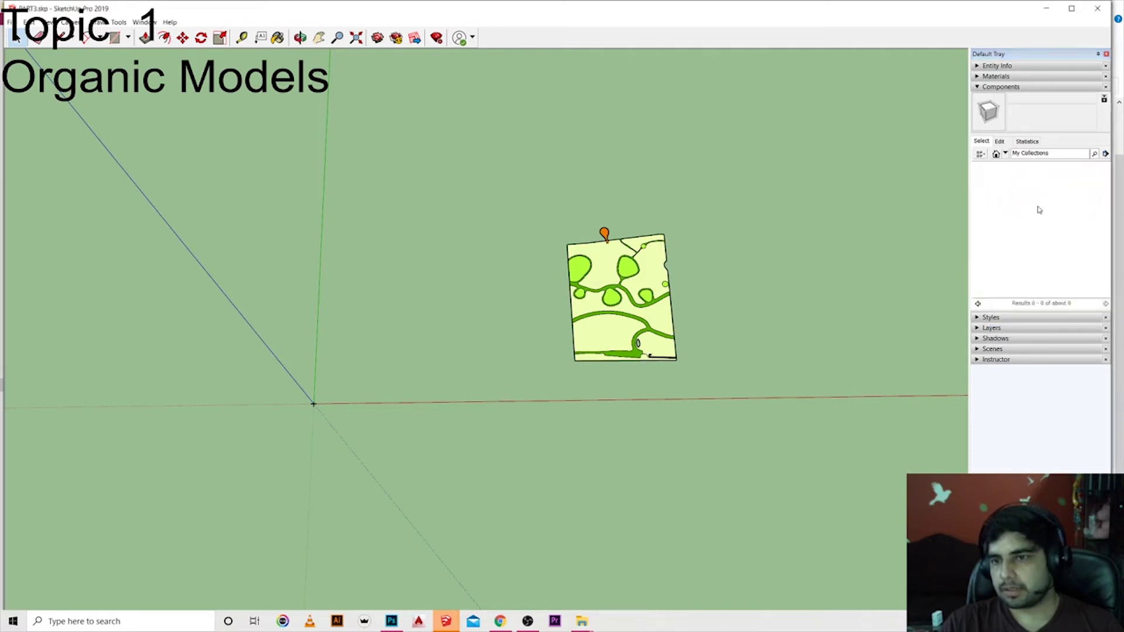
left_click(1006, 154)
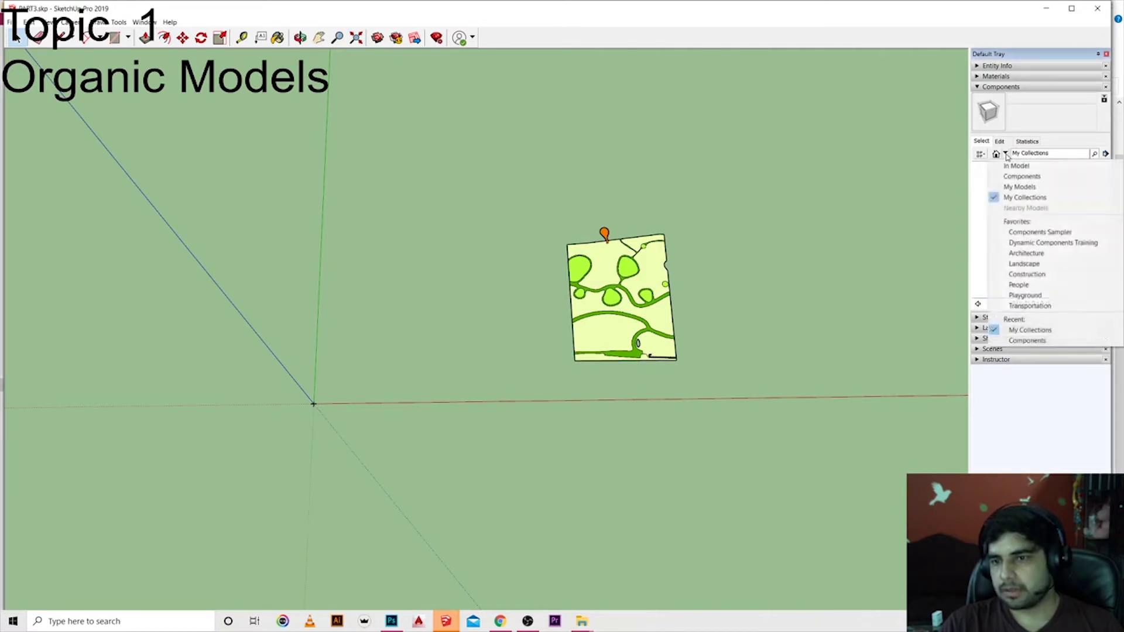
left_click(1024, 340)
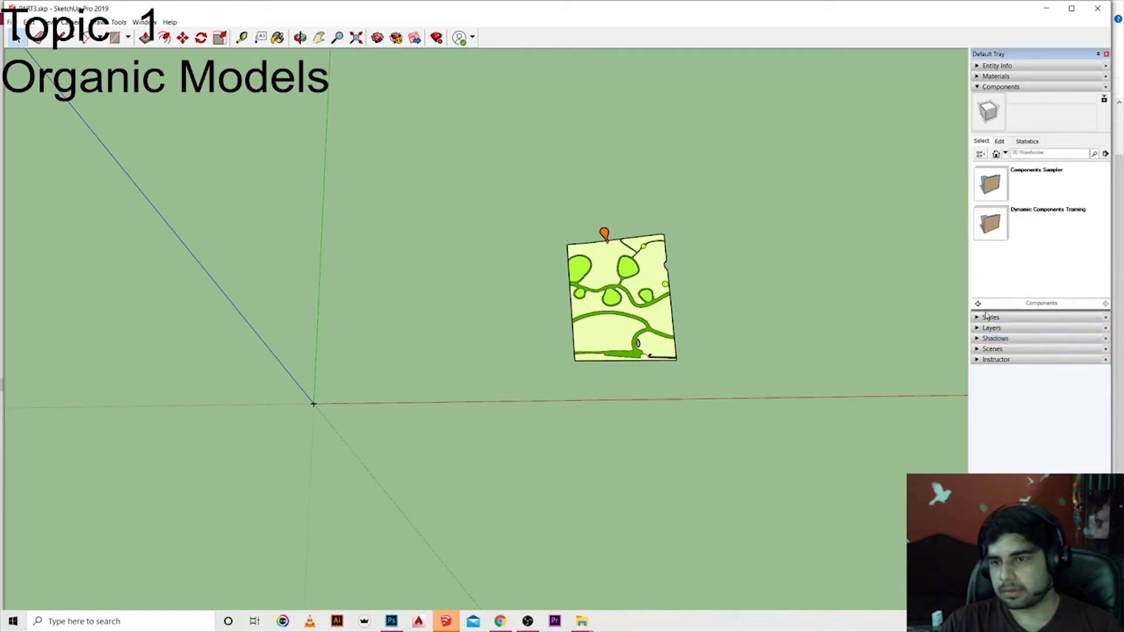
Step: Reselect the Components collection to list its samplers, then bring the streaming dashboard forward
left_click(1006, 154)
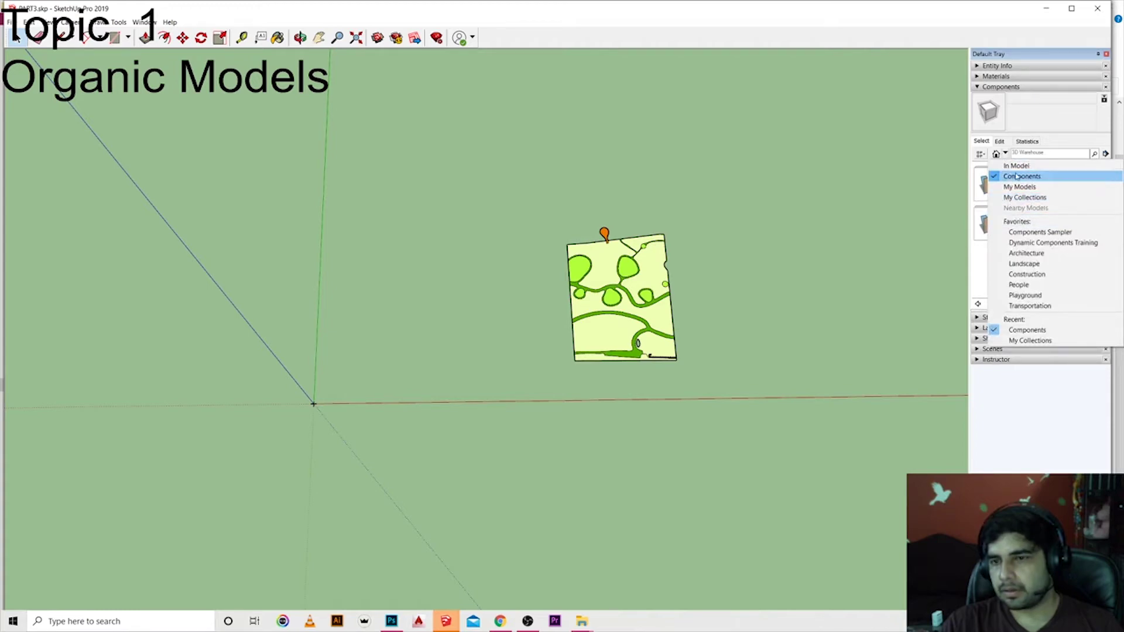
left_click(1019, 176)
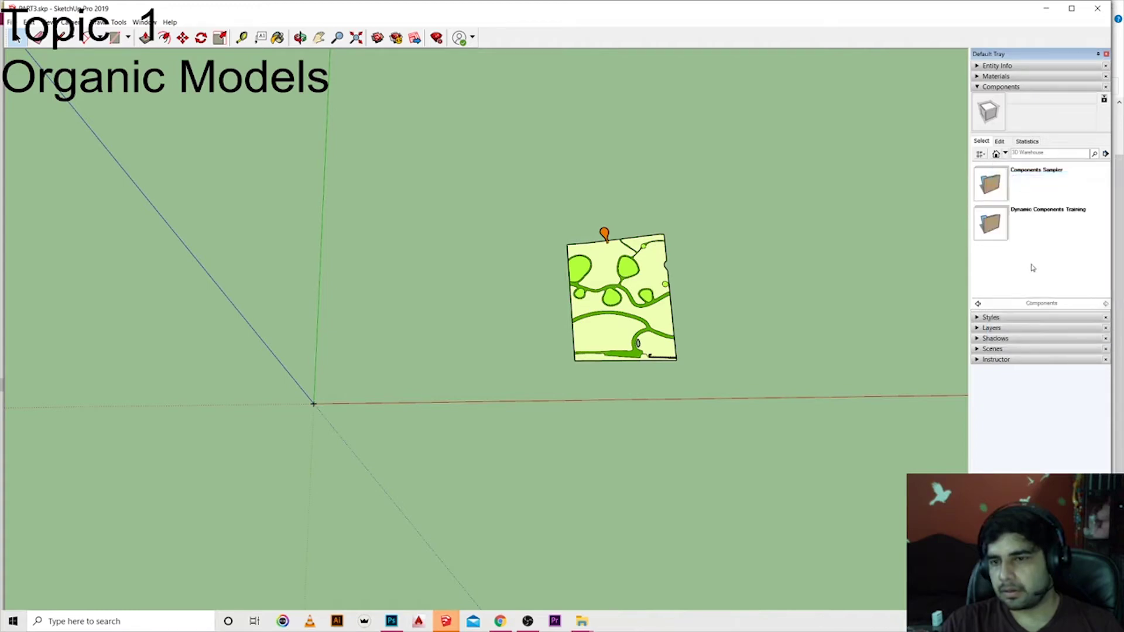
left_click(1005, 154)
left_click(1019, 176)
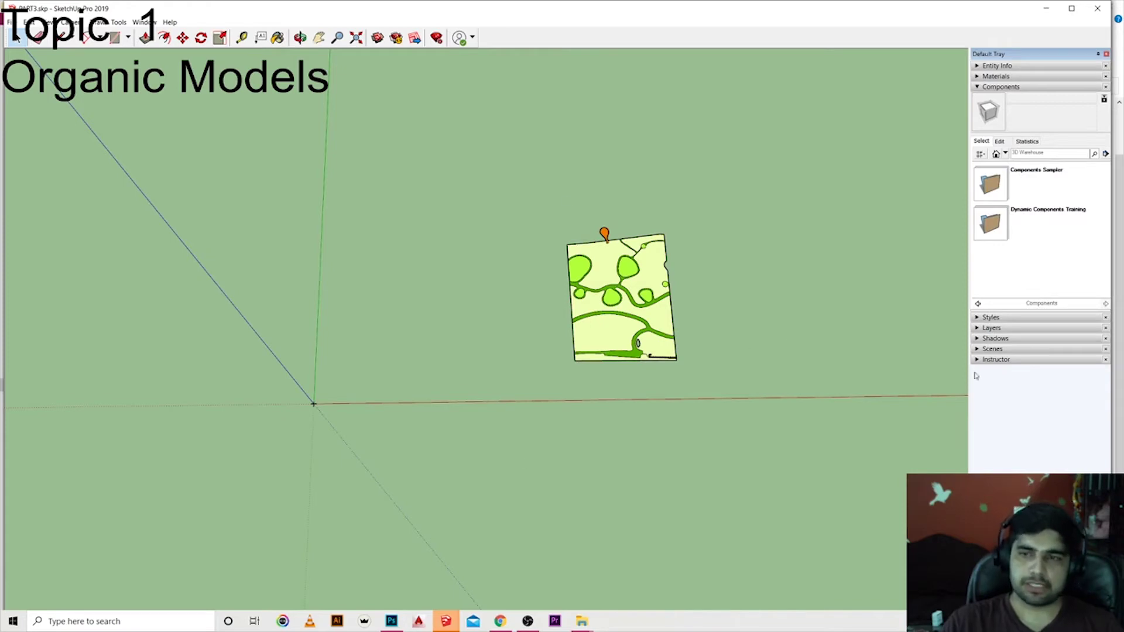
left_click(500, 621)
mouse_move(582, 621)
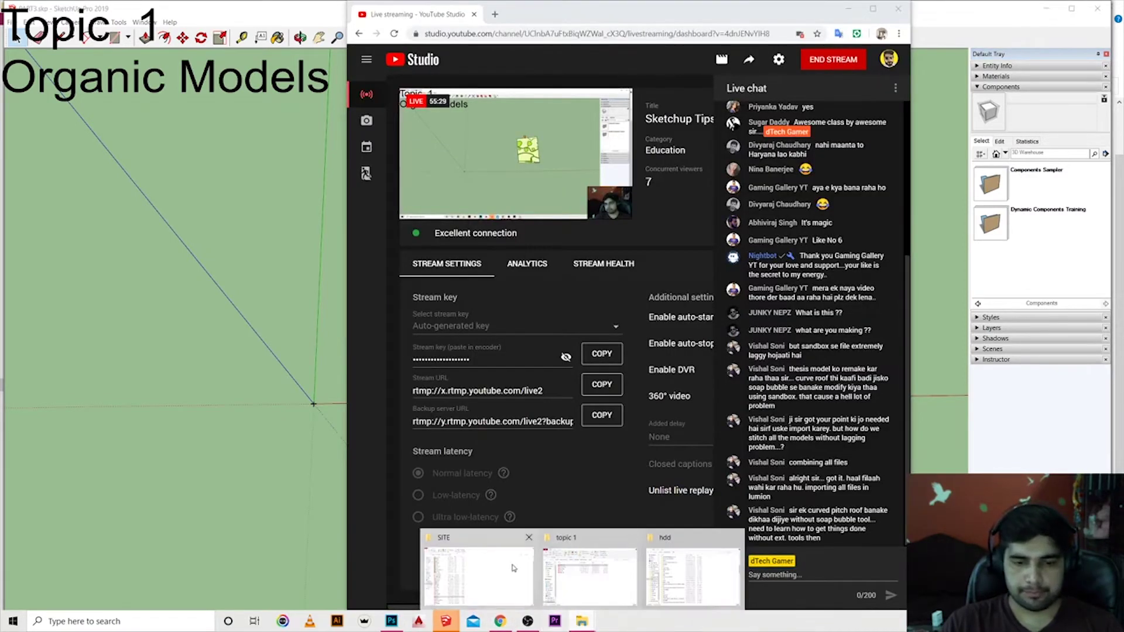
Step: Browse File Explorer to C:\Program Files\SketchUp\SketchUp 2019
left_click(495, 567)
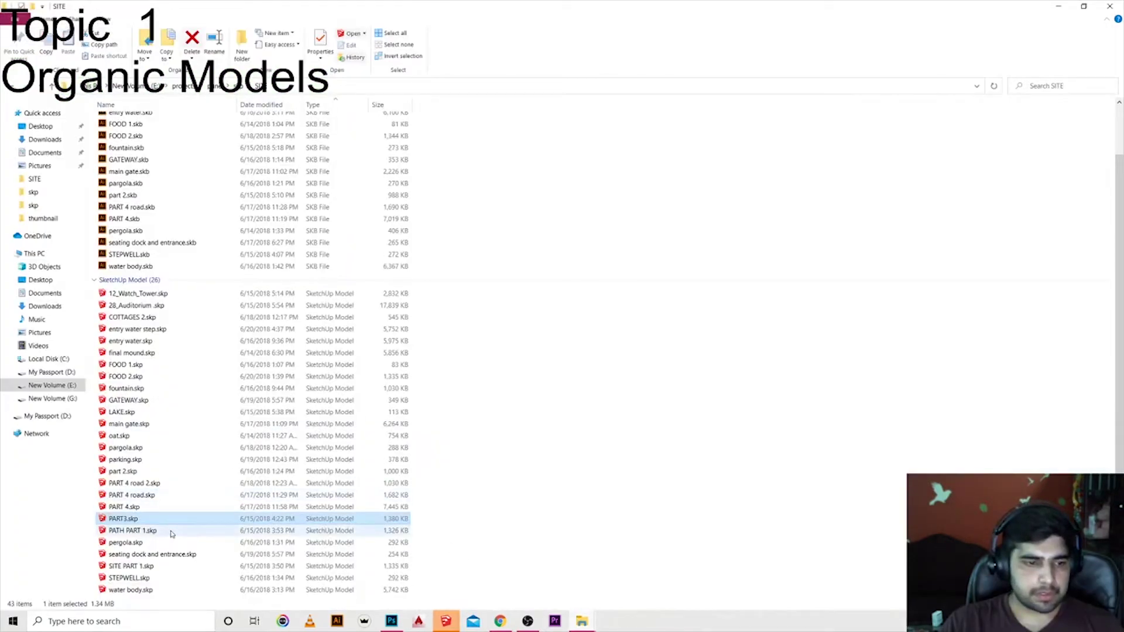
left_click(169, 534)
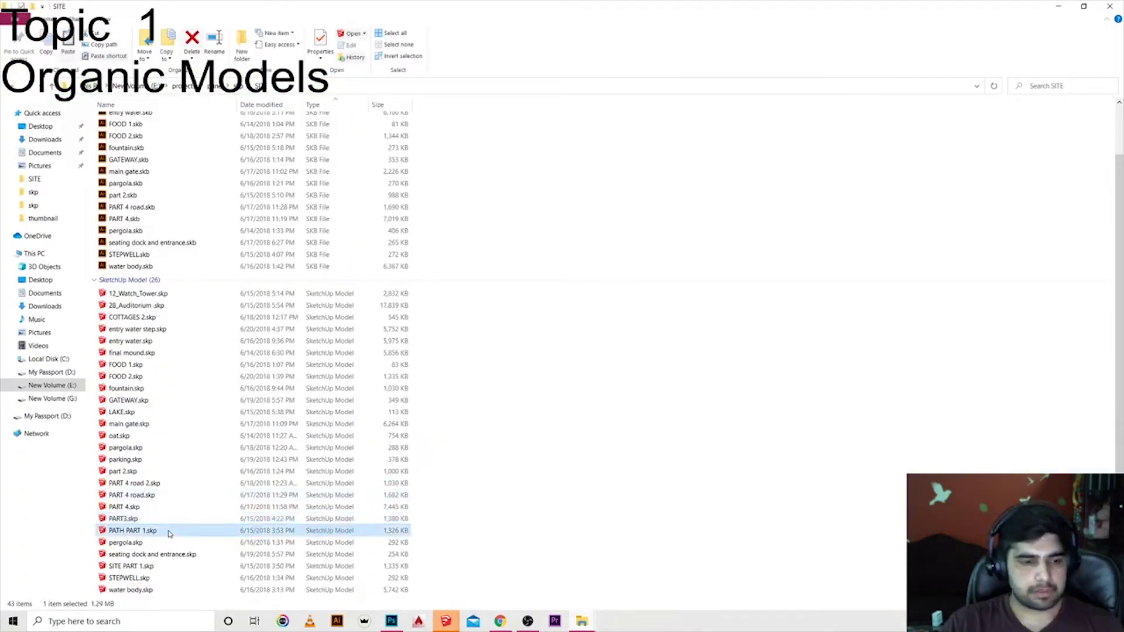
left_click(49, 359)
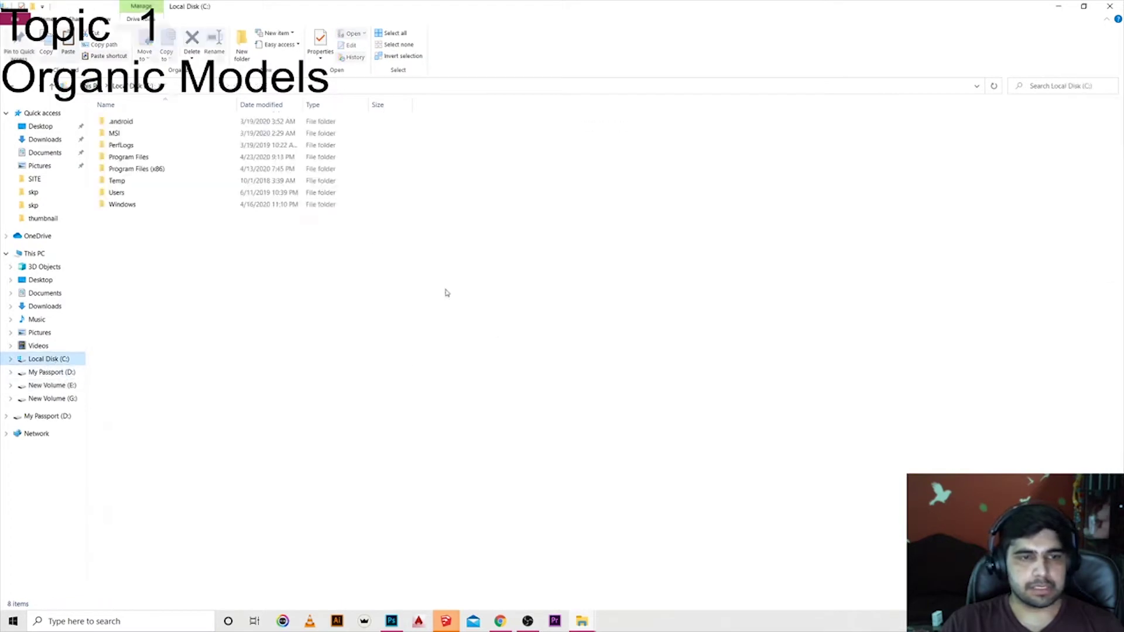
left_click(162, 159)
double_click(162, 159)
scroll(211, 344, "down", 3)
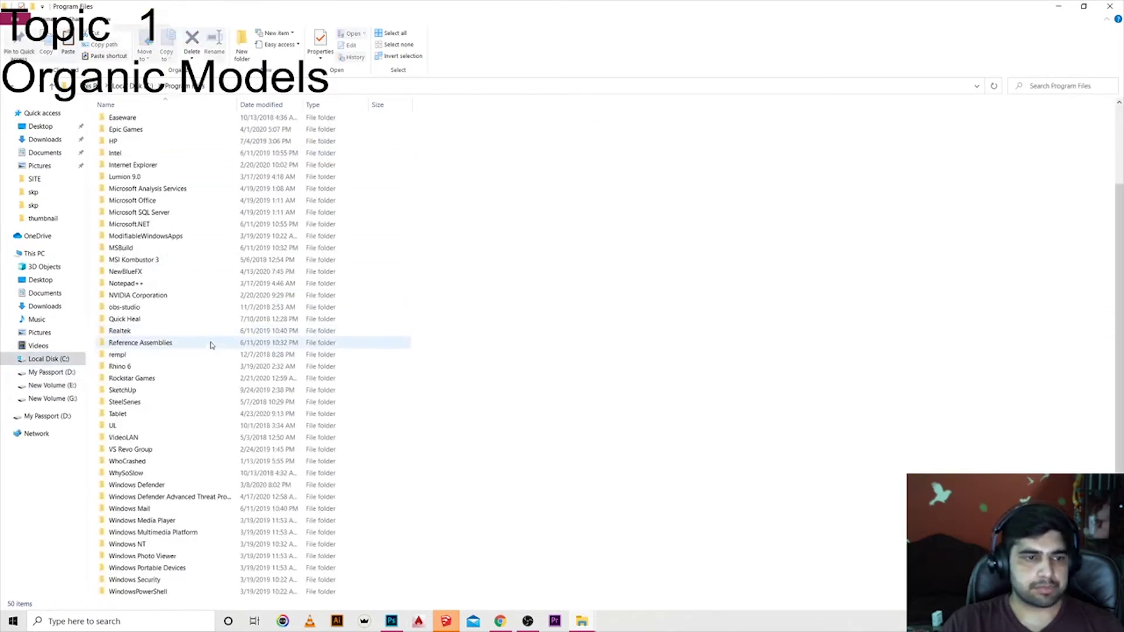
scroll(163, 288, "up", 3)
scroll(164, 288, "down", 3)
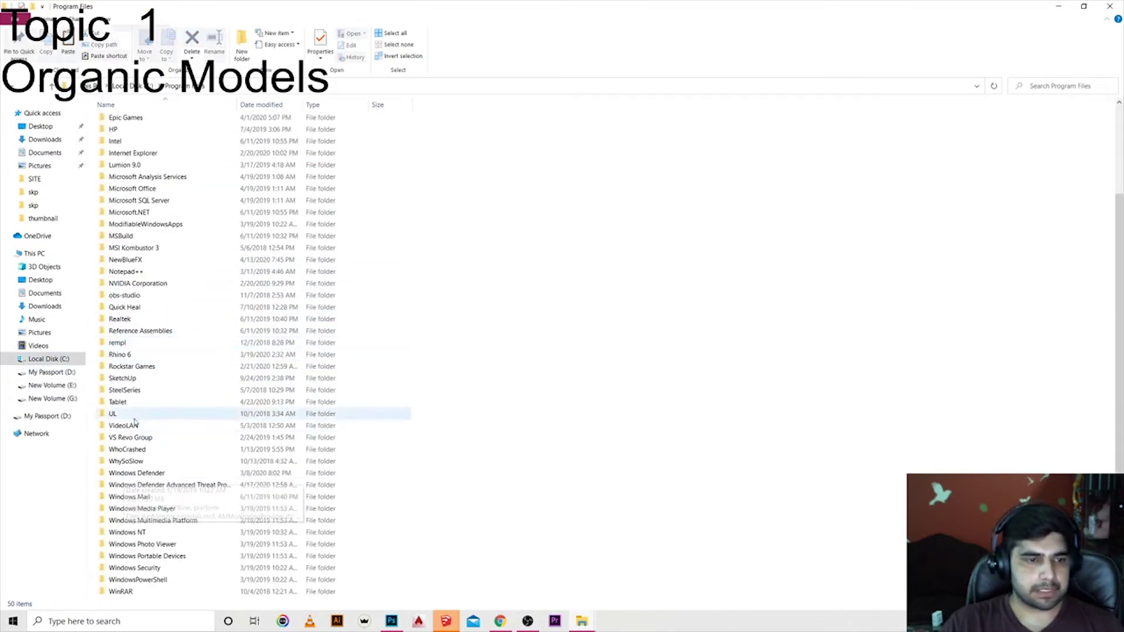
double_click(145, 382)
double_click(154, 120)
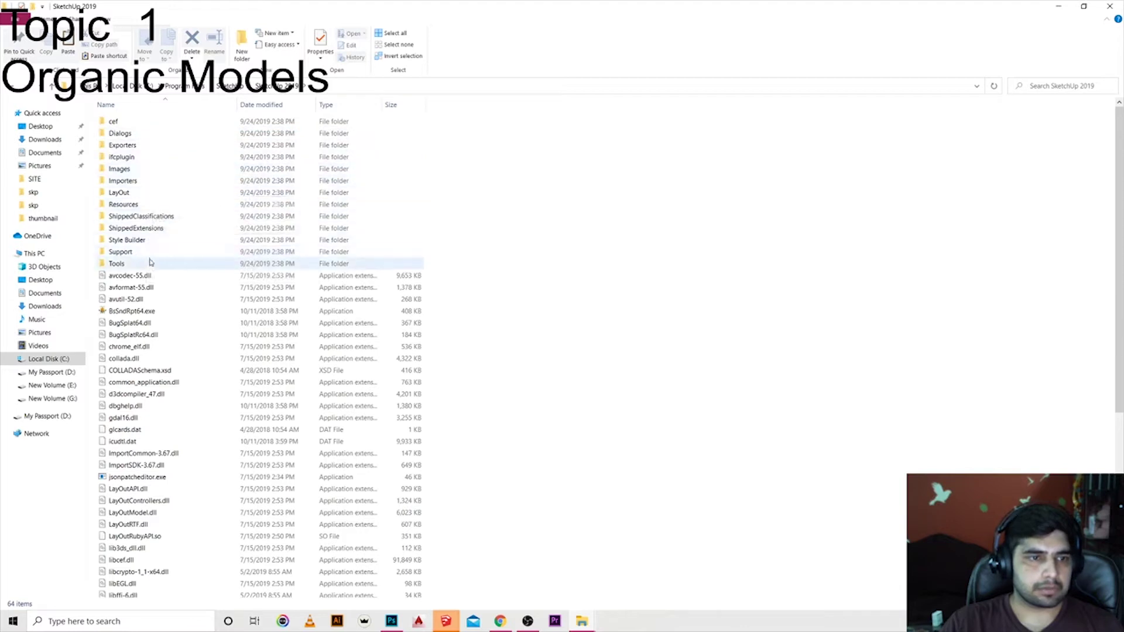
Step: Look inside the Importers and Resources subfolders of SketchUp 2019
double_click(149, 186)
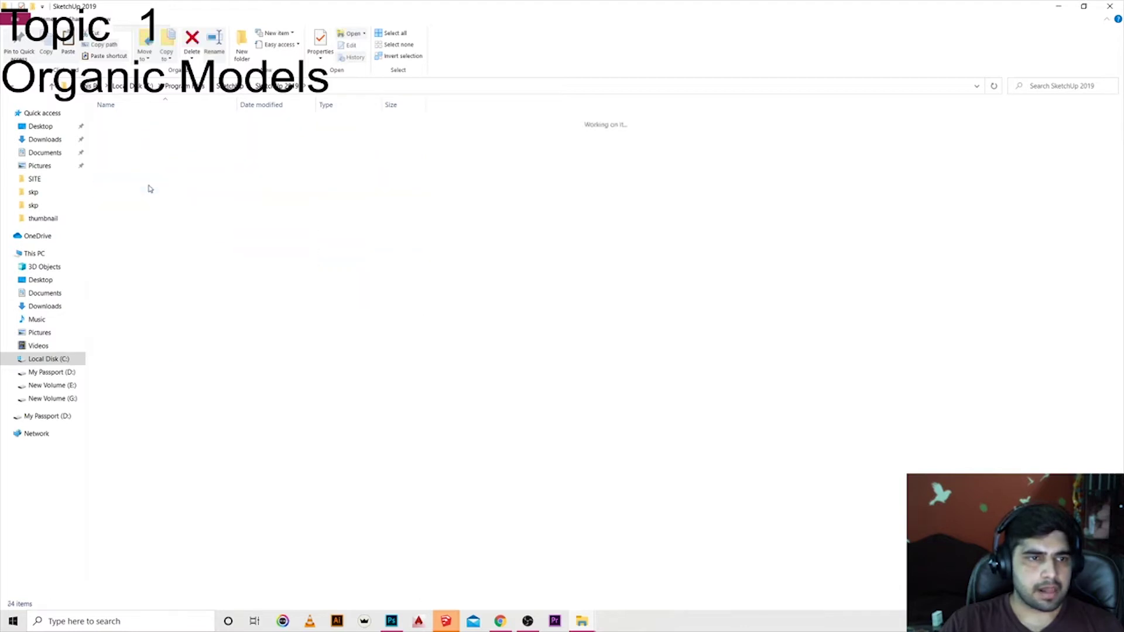
key("alt+Left")
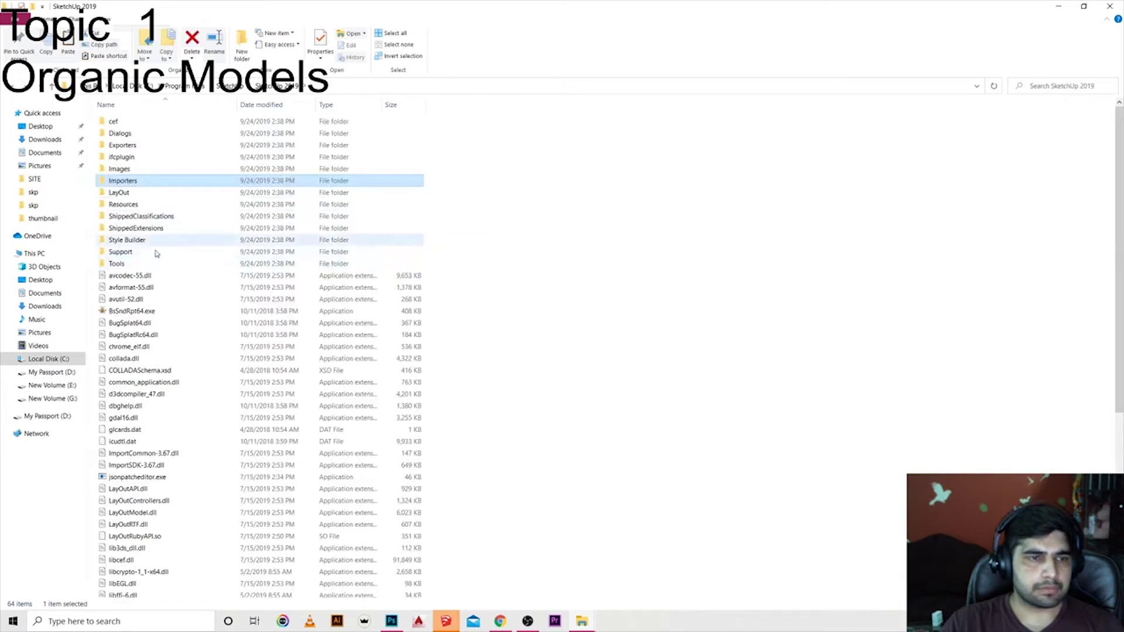
left_click(129, 204)
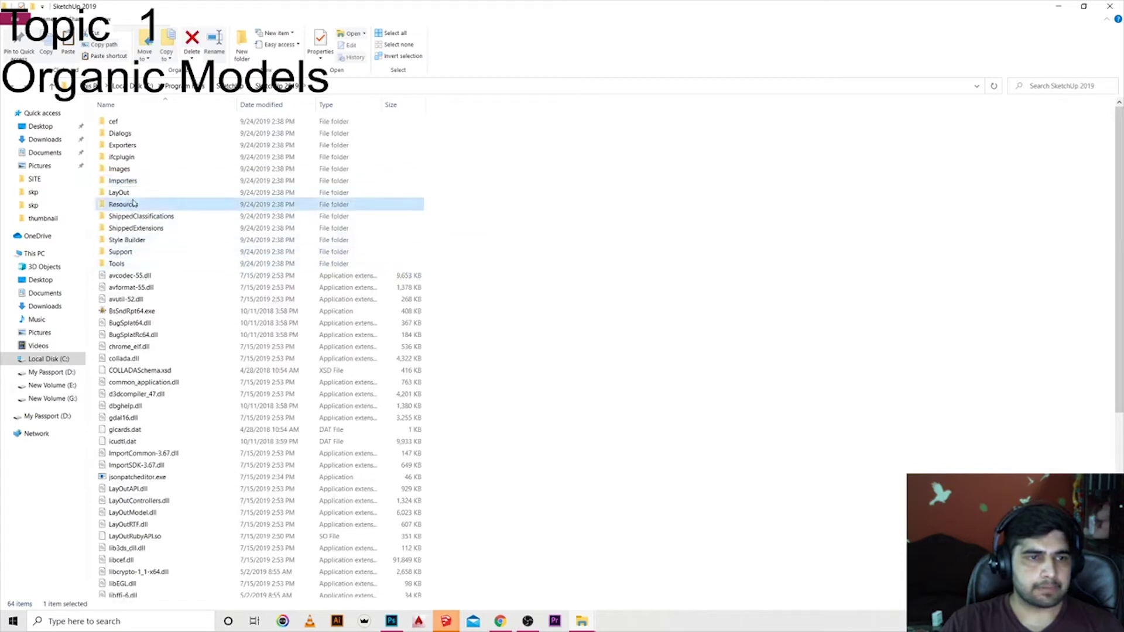
double_click(134, 204)
key("alt+Left")
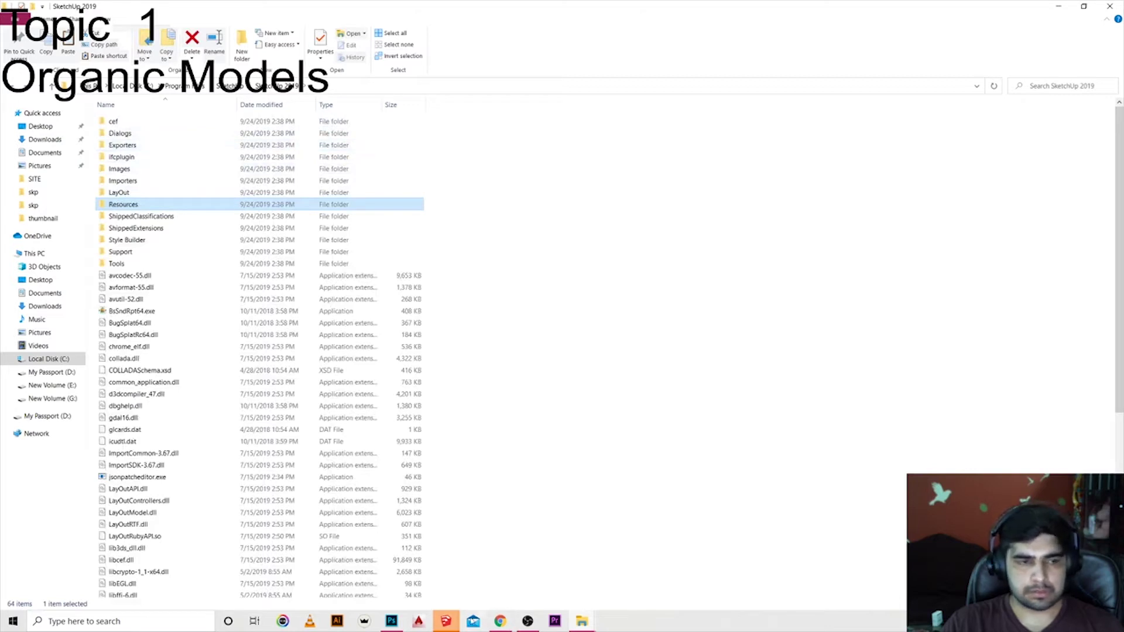
Step: Search the SketchUp 2019 folder for 'components', then return to the full listing
left_click(1079, 87)
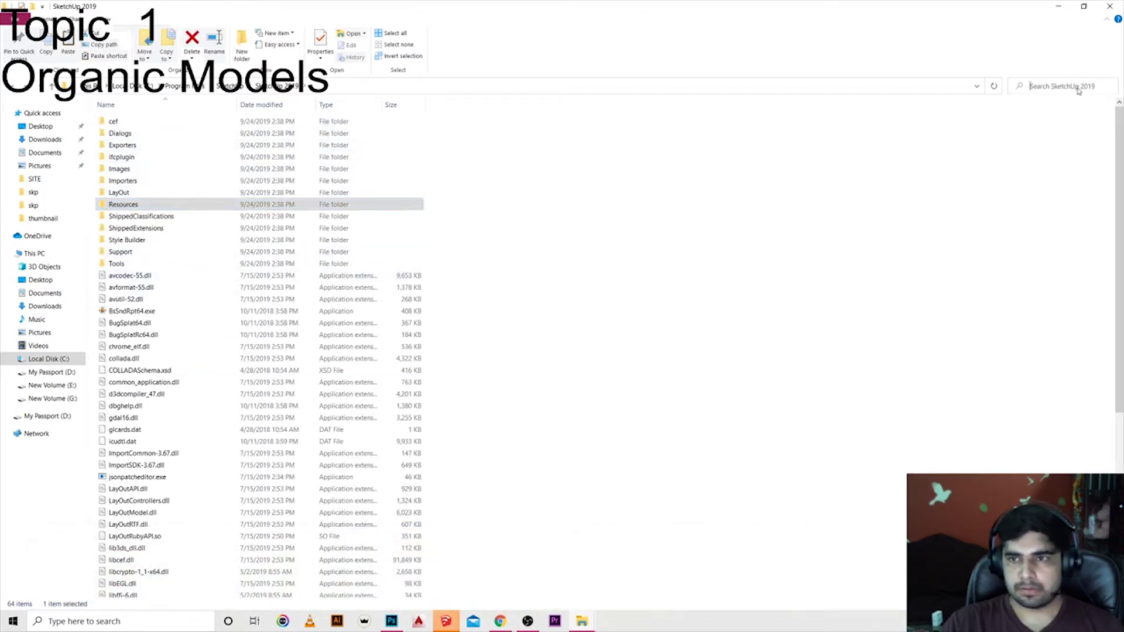
type("comp")
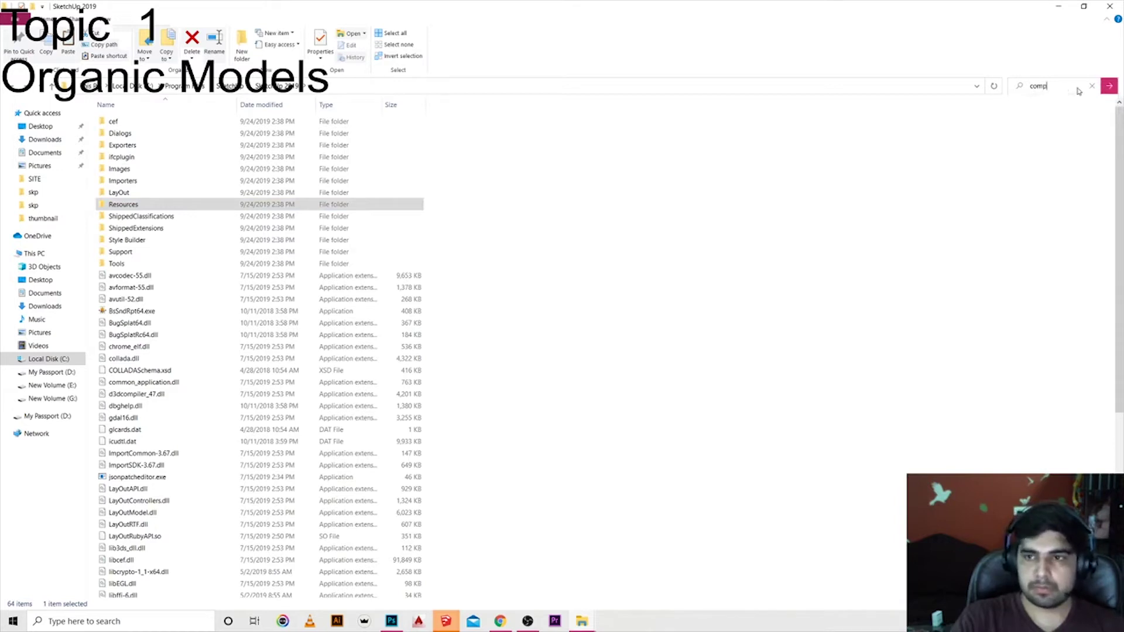
type("onents")
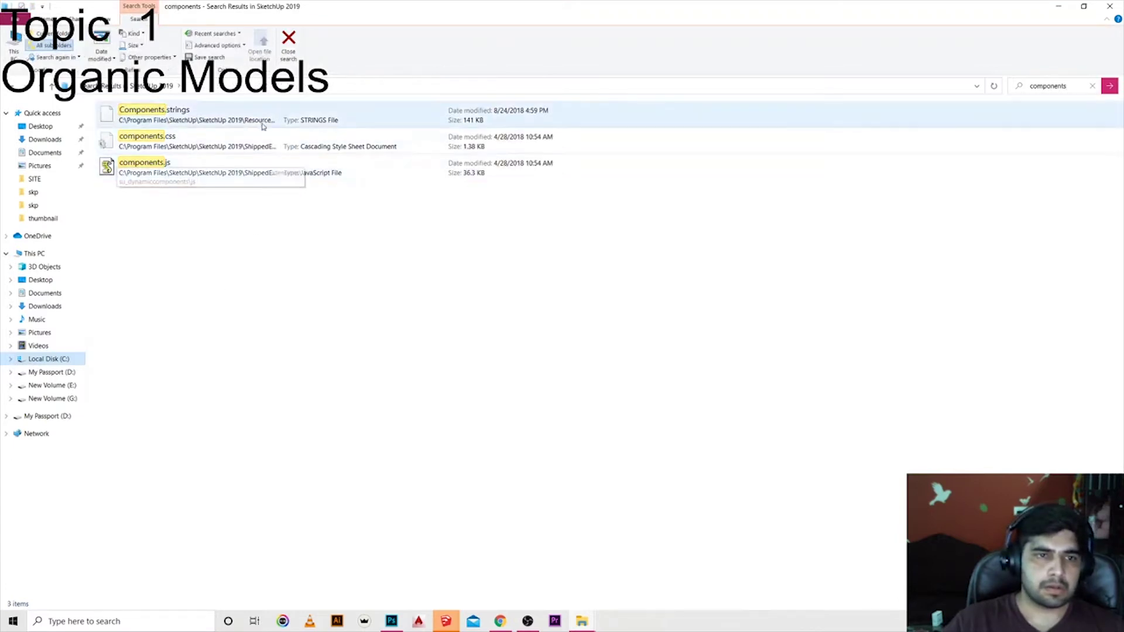
key("alt+Left")
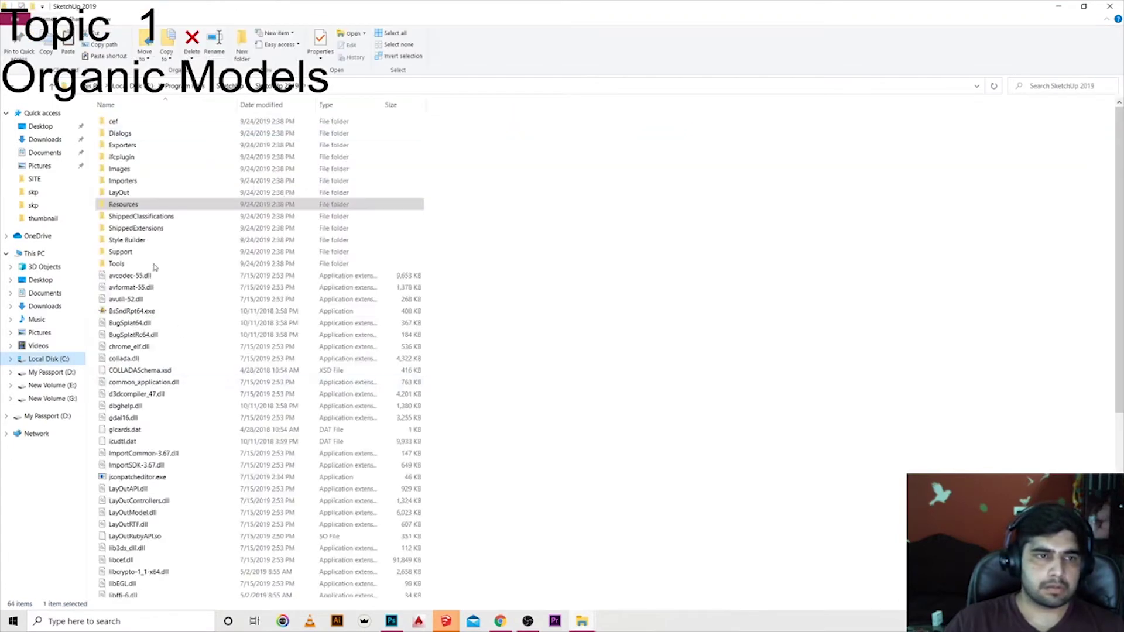
left_click(123, 145)
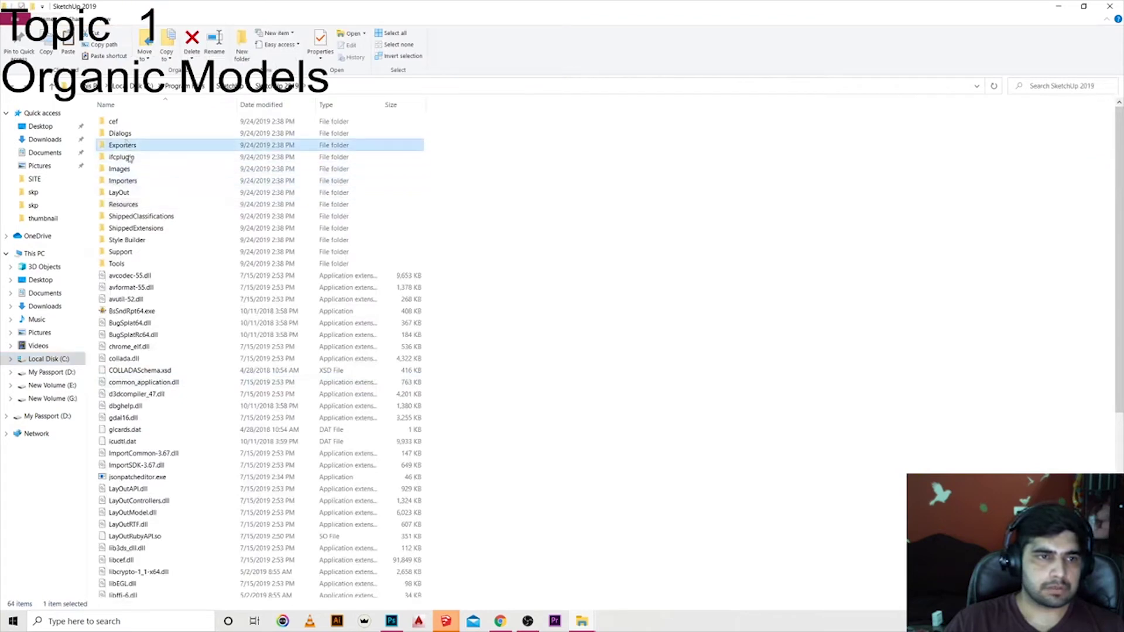
left_click(126, 181)
left_click(136, 215)
double_click(124, 204)
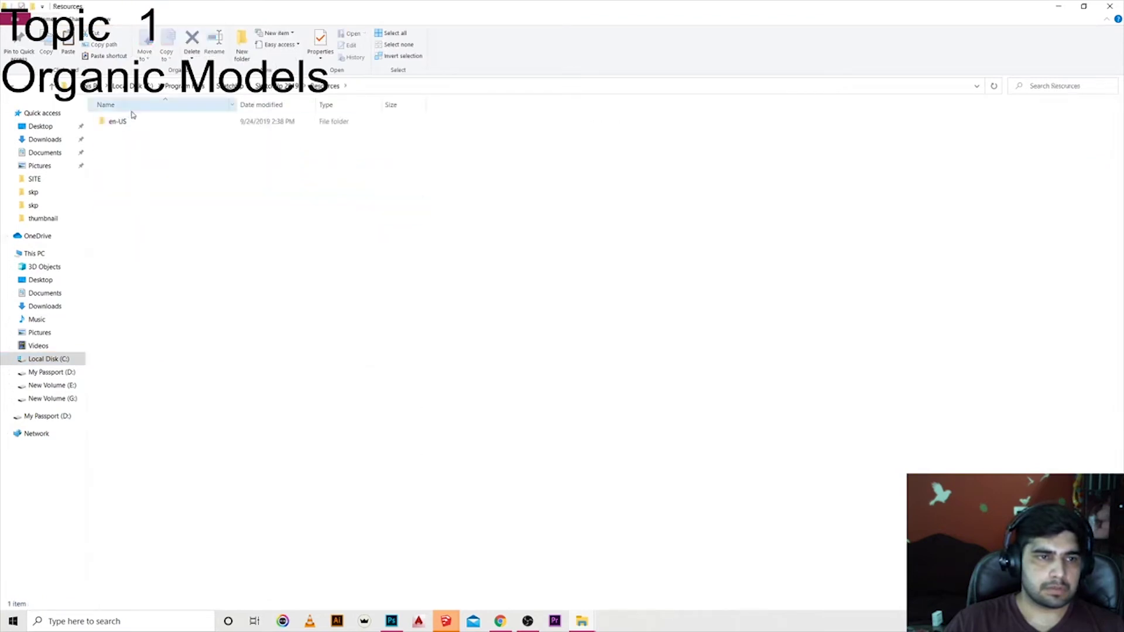
left_click(140, 120)
double_click(141, 120)
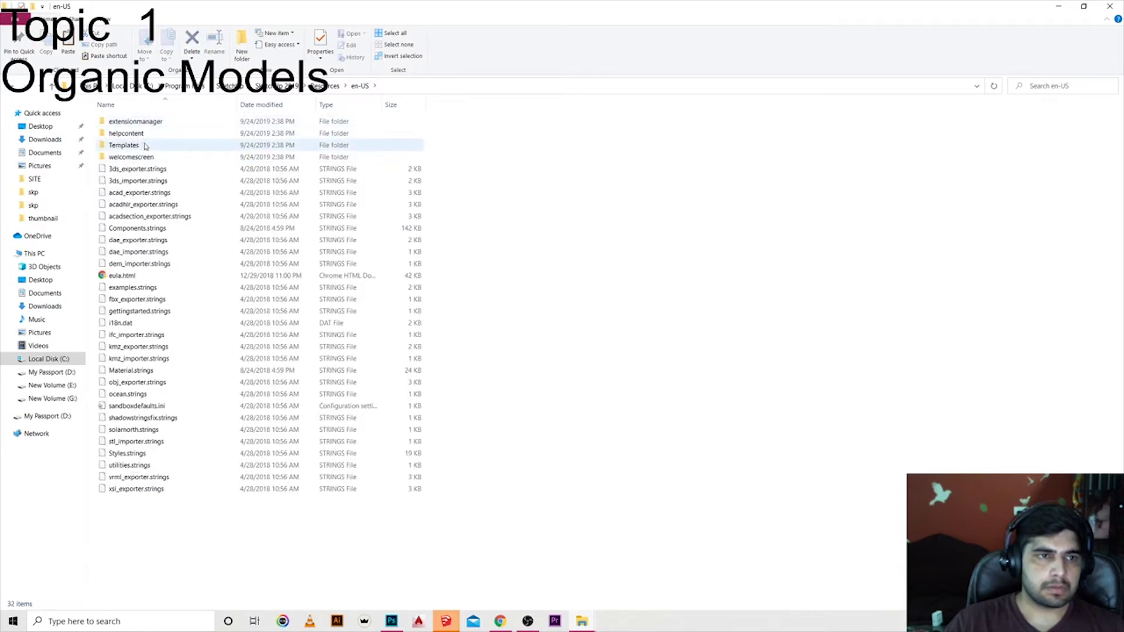
double_click(125, 133)
key("BackSpace")
key("BackSpace")
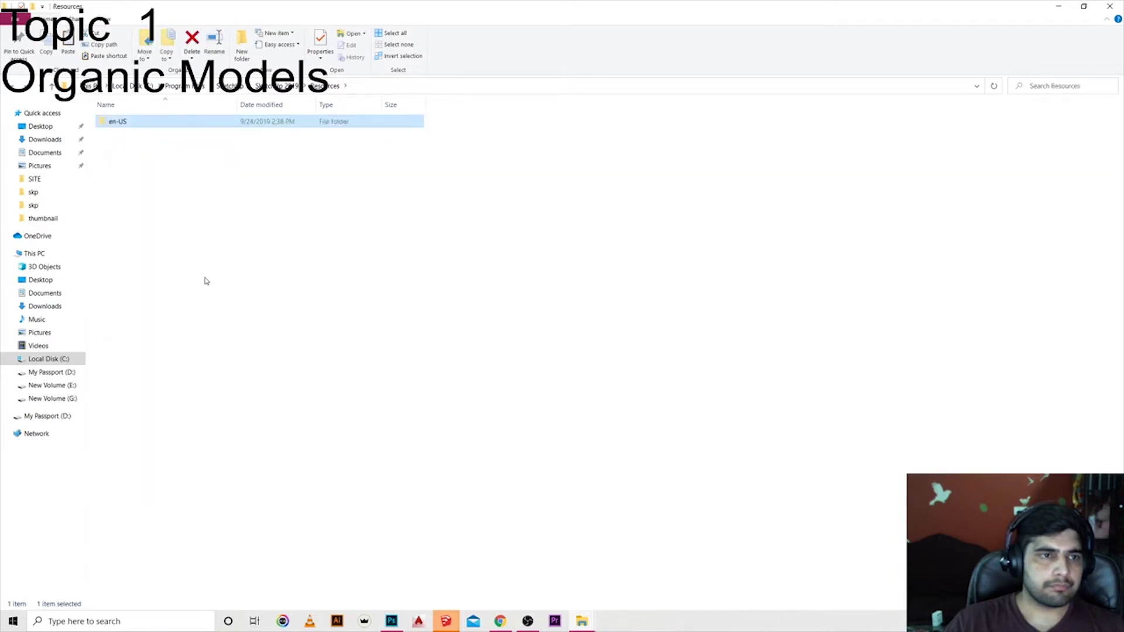
key("BackSpace")
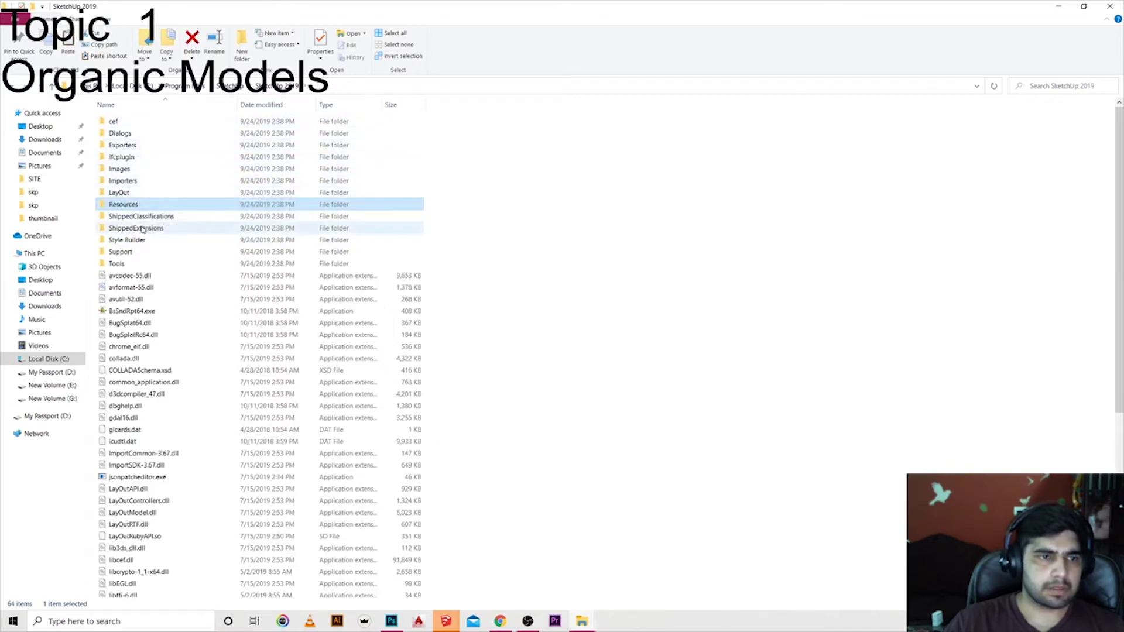
double_click(146, 263)
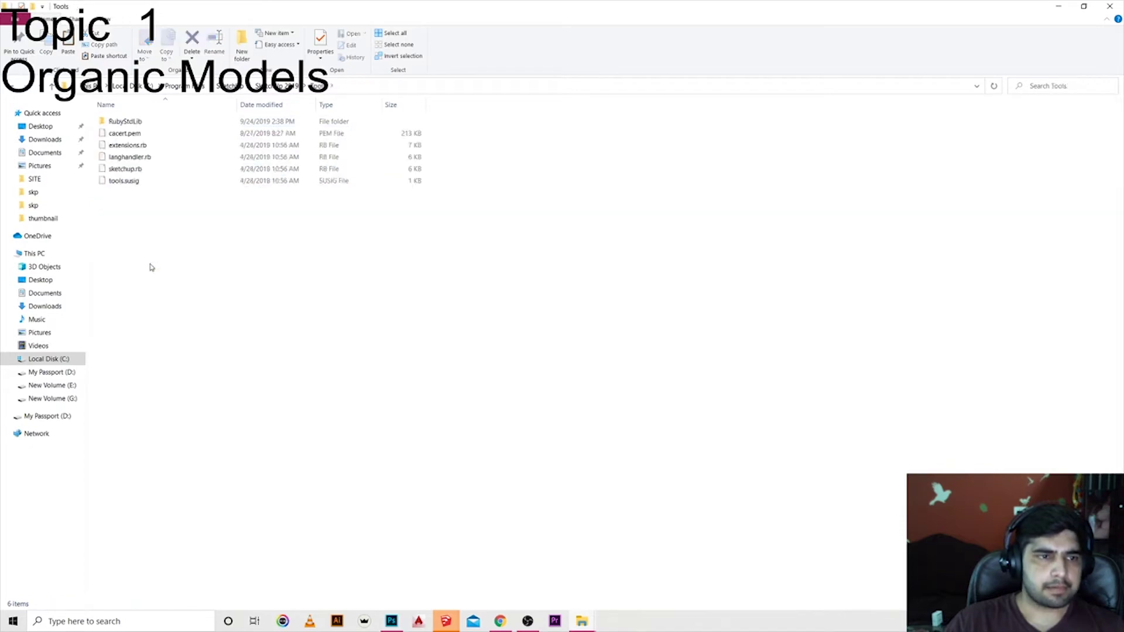
key("BackSpace")
scroll(234, 468, "down", 8)
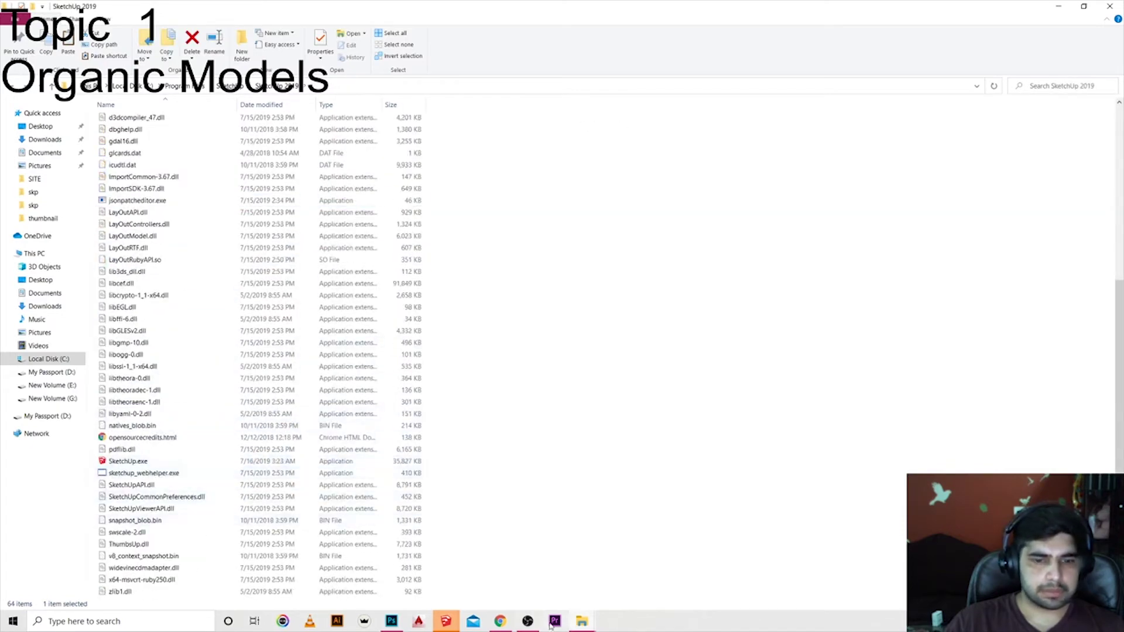
mouse_move(445, 621)
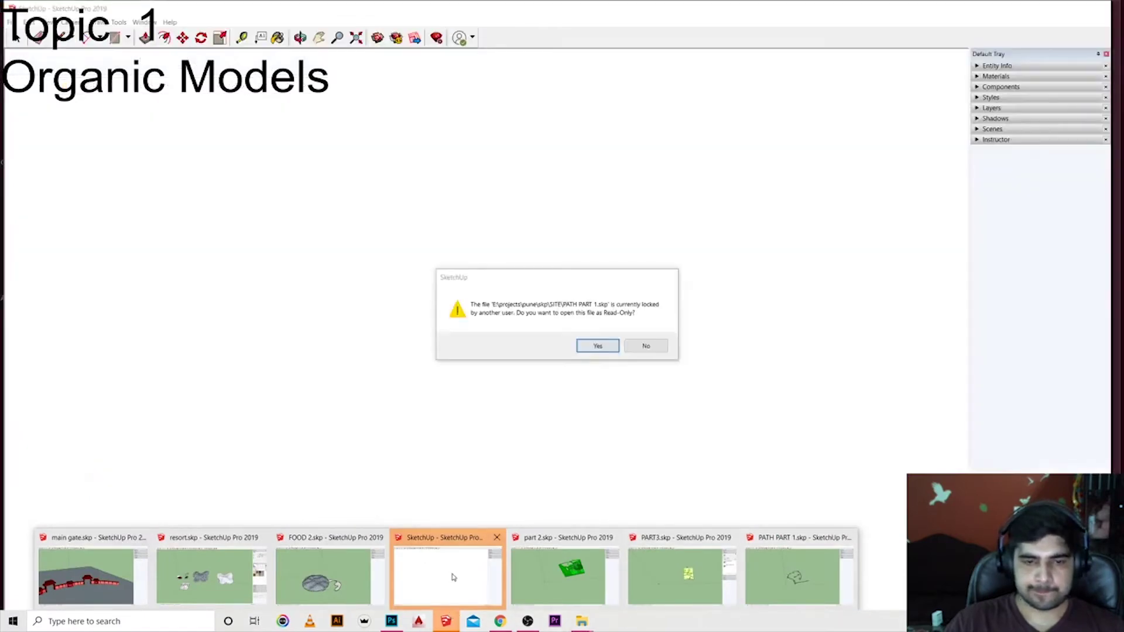
Step: Dismiss the locked-file warning for PATH PART 1.skp and launch AutoCAD 2015
left_click(452, 578)
left_click(647, 350)
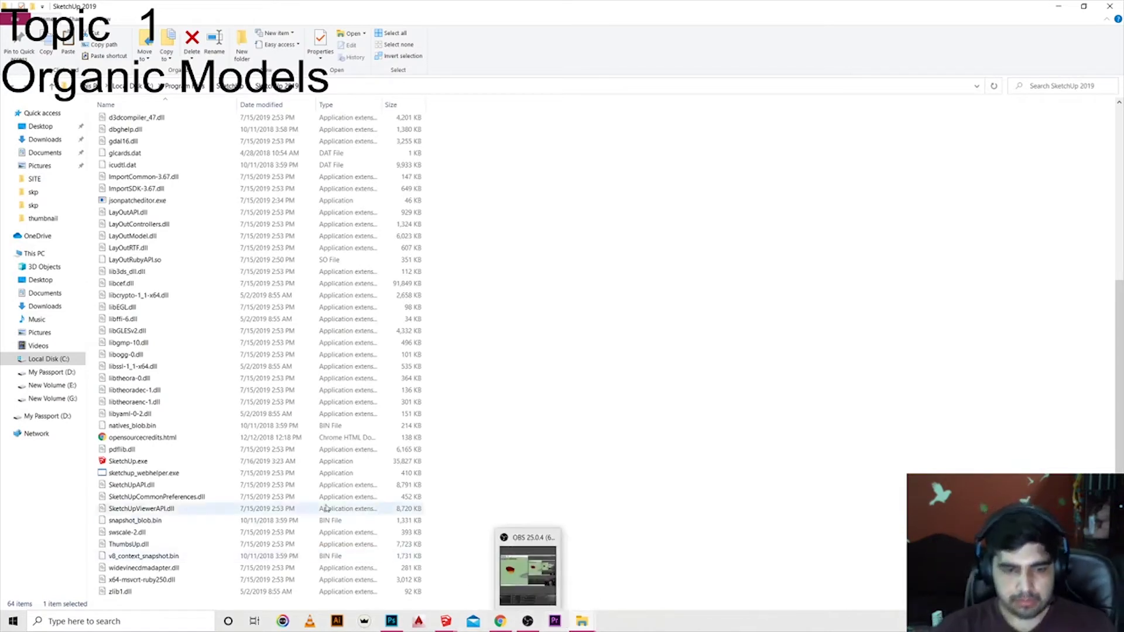
mouse_move(500, 620)
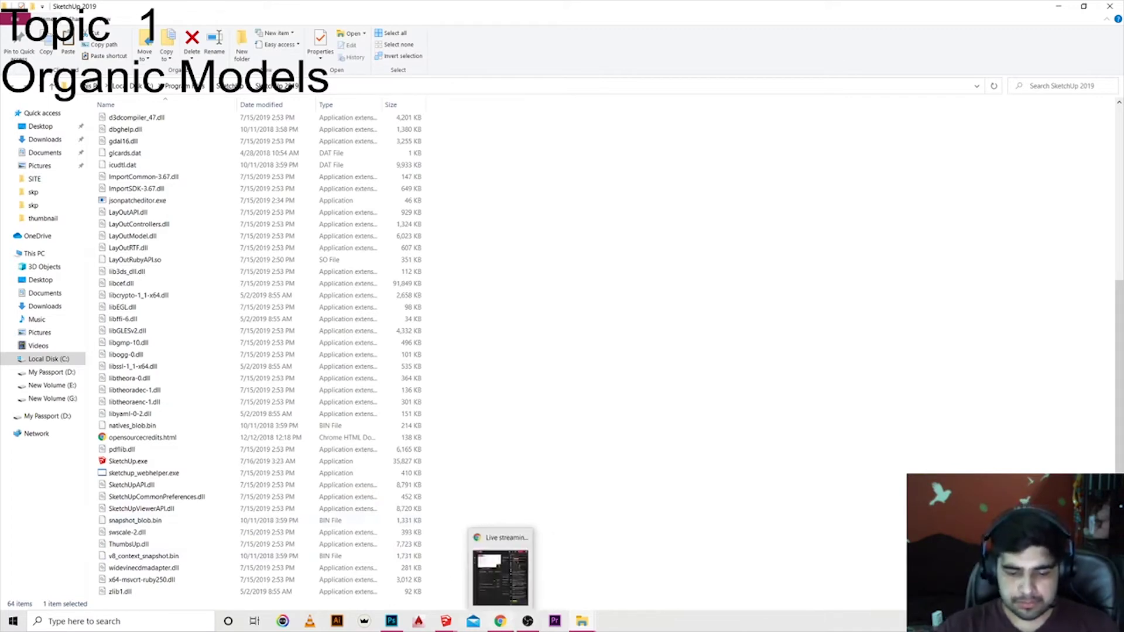
left_click(500, 577)
left_click(500, 621)
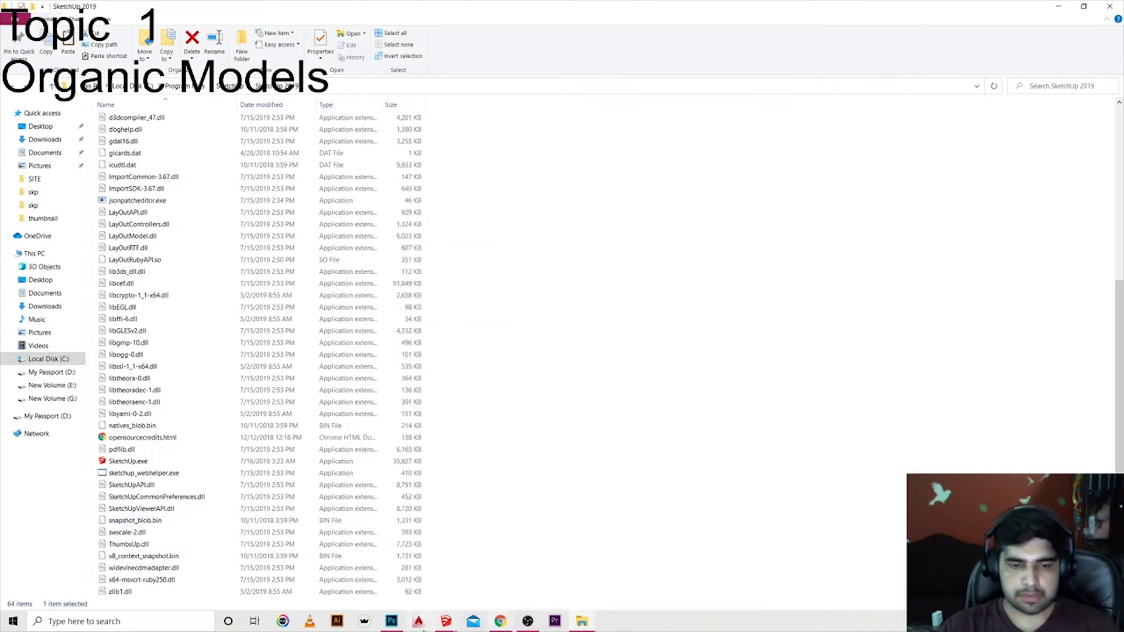
left_click(420, 624)
mouse_move(445, 622)
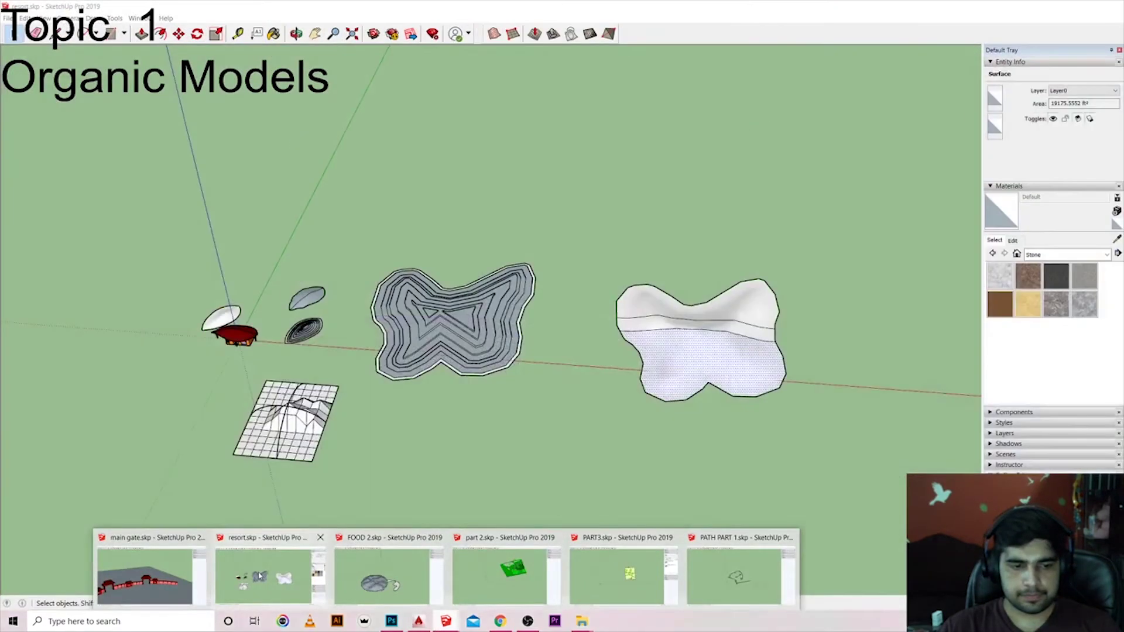
Step: Switch to resort.skp and inspect the selected leaf-roofed house component up close
left_click(260, 577)
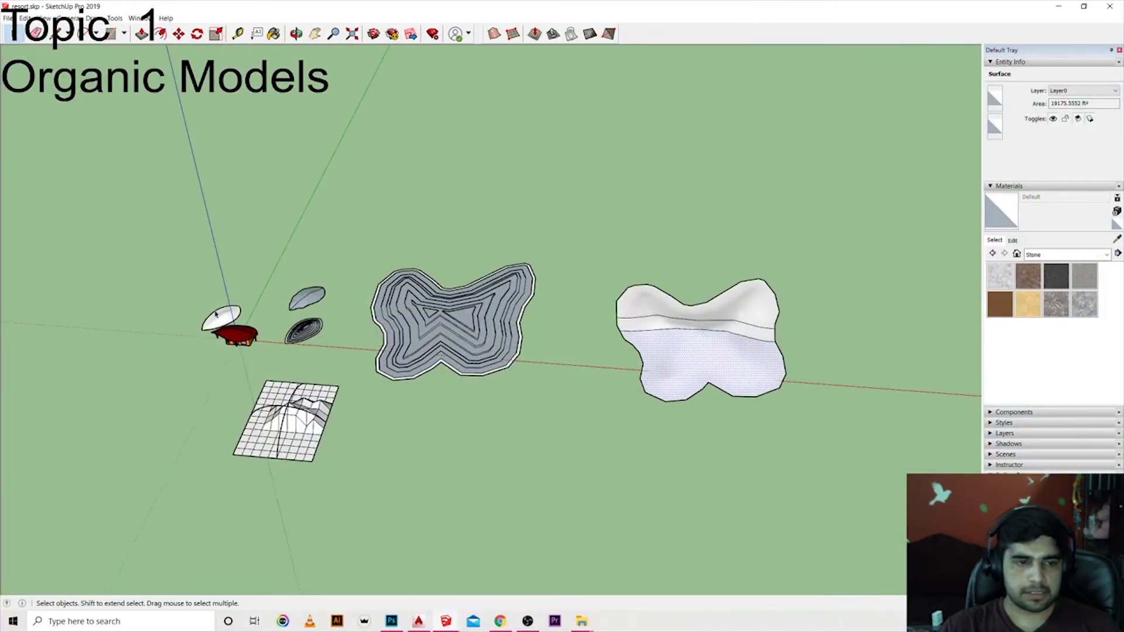
left_click(239, 335)
mouse_move(234, 357)
middle_mouse_down()
mouse_move(234, 409)
mouse_move(356, 314)
mouse_move(351, 292)
mouse_move(483, 222)
mouse_move(457, 304)
middle_mouse_up()
scroll(233, 428, "up", 2)
scroll(232, 439, "up", 2)
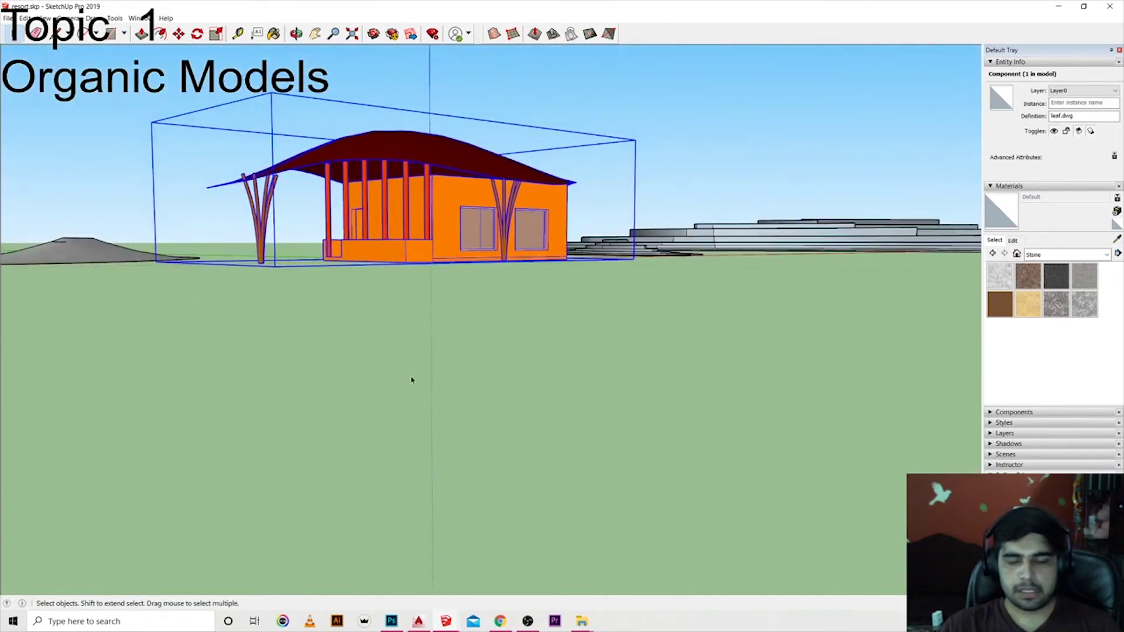
scroll(392, 511, "down", 2)
scroll(414, 520, "down", 2)
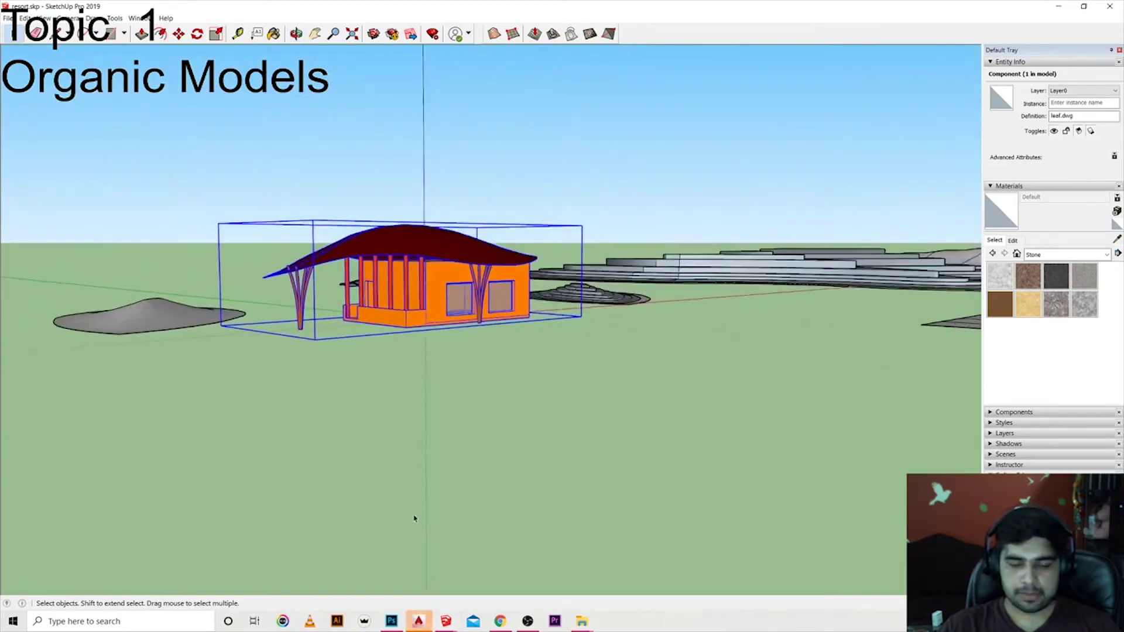
scroll(582, 517, "down", 2)
left_click(457, 527)
scroll(457, 527, "down", 2)
scroll(610, 522, "down", 1)
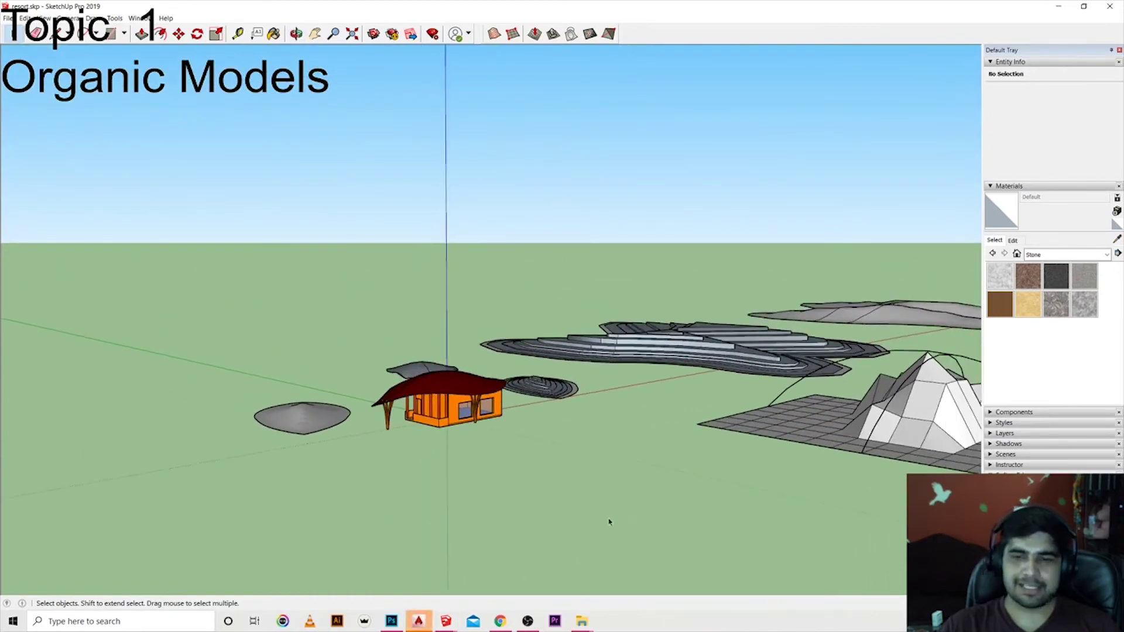
Step: Orbit and zoom over the terrain forms to a flatter view of the hilly grid
mouse_move(609, 522)
middle_mouse_down()
mouse_move(470, 431)
mouse_move(245, 480)
middle_mouse_up()
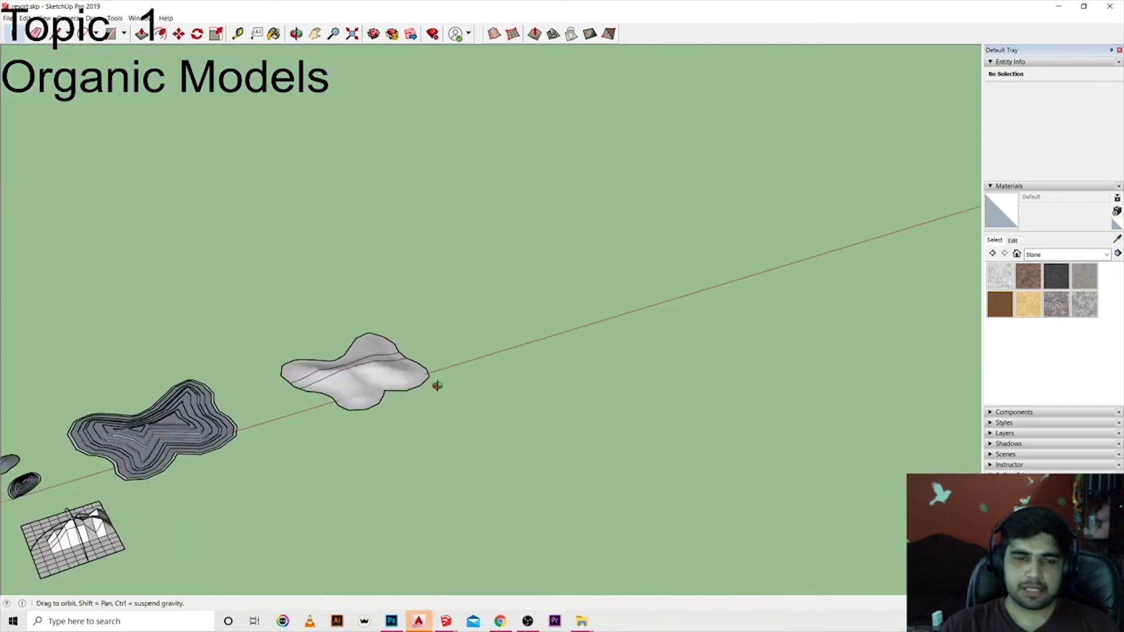
middle_click_drag(437, 384, 445, 372)
scroll(133, 348, "up", 1)
scroll(133, 348, "up", 2)
scroll(226, 390, "up", 2)
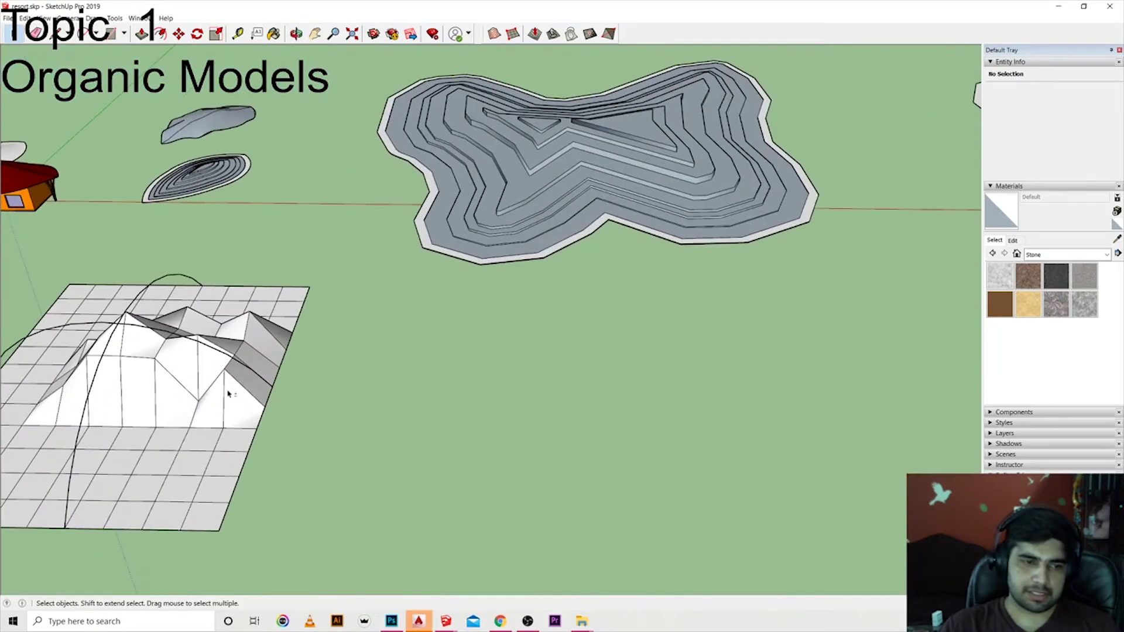
scroll(226, 390, "up", 2)
scroll(137, 403, "up", 2)
scroll(431, 456, "down", 2)
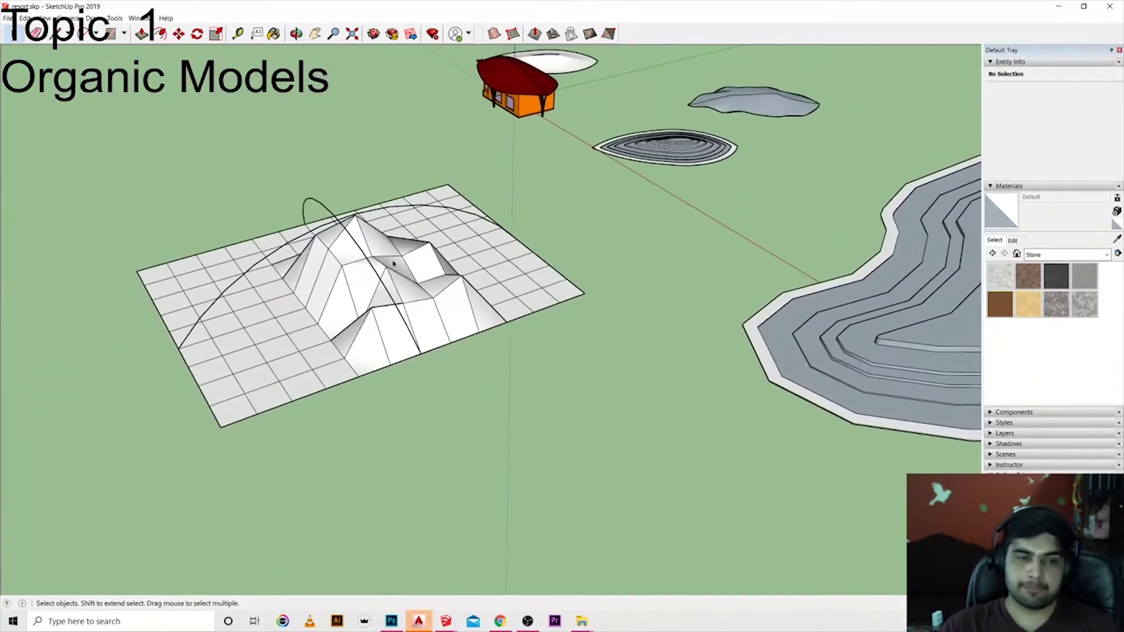
Step: Create a flat From Scratch sandbox grid from three ground points in front of the hills
left_click(553, 34)
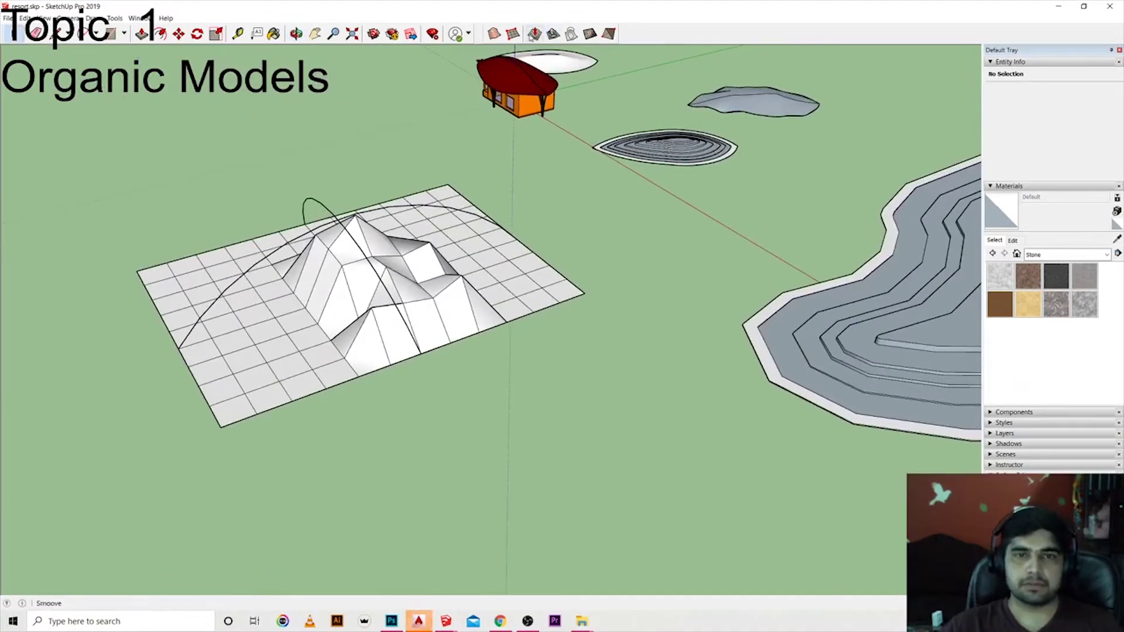
left_click(512, 34)
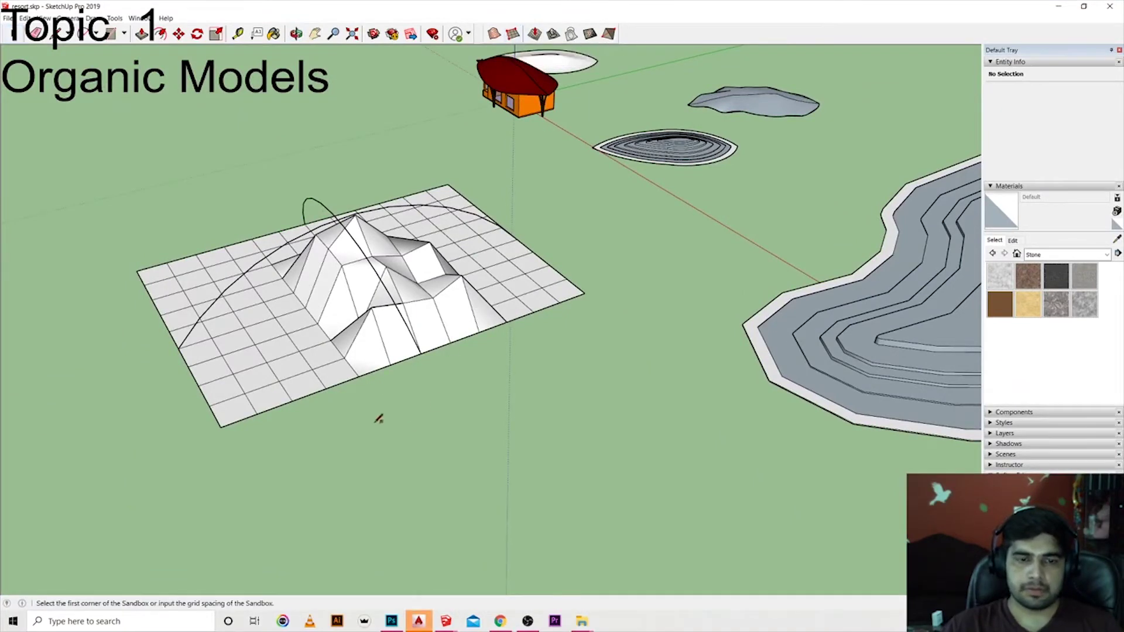
scroll(379, 418, "down", 3)
left_click(511, 419)
left_click(511, 418)
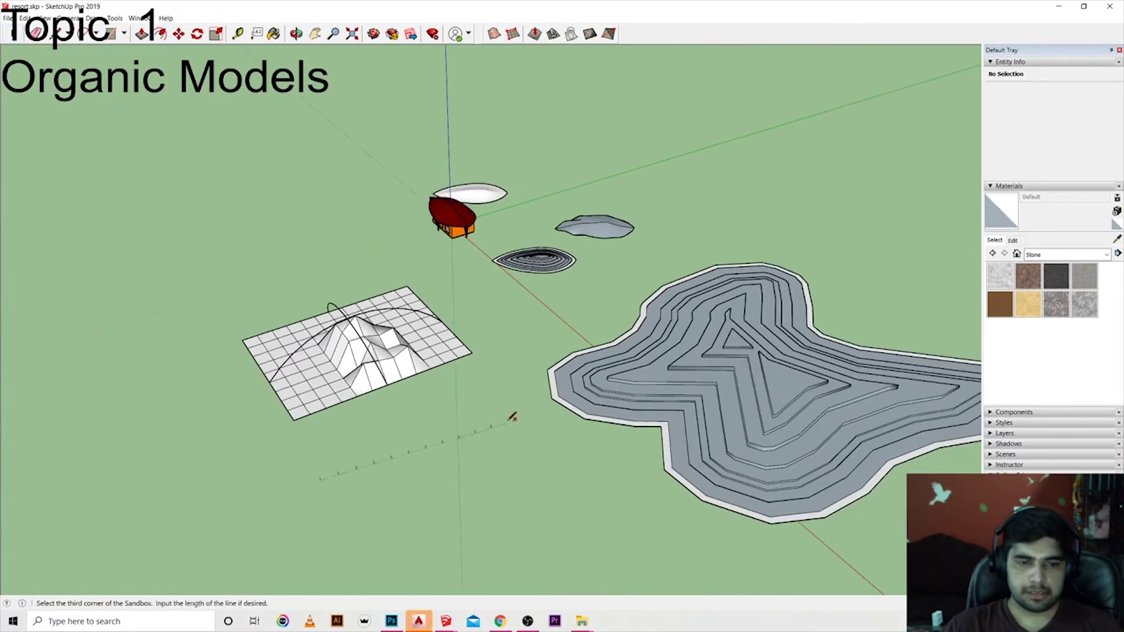
left_click(573, 520)
scroll(469, 380, "up", 3)
scroll(425, 272, "up", 2)
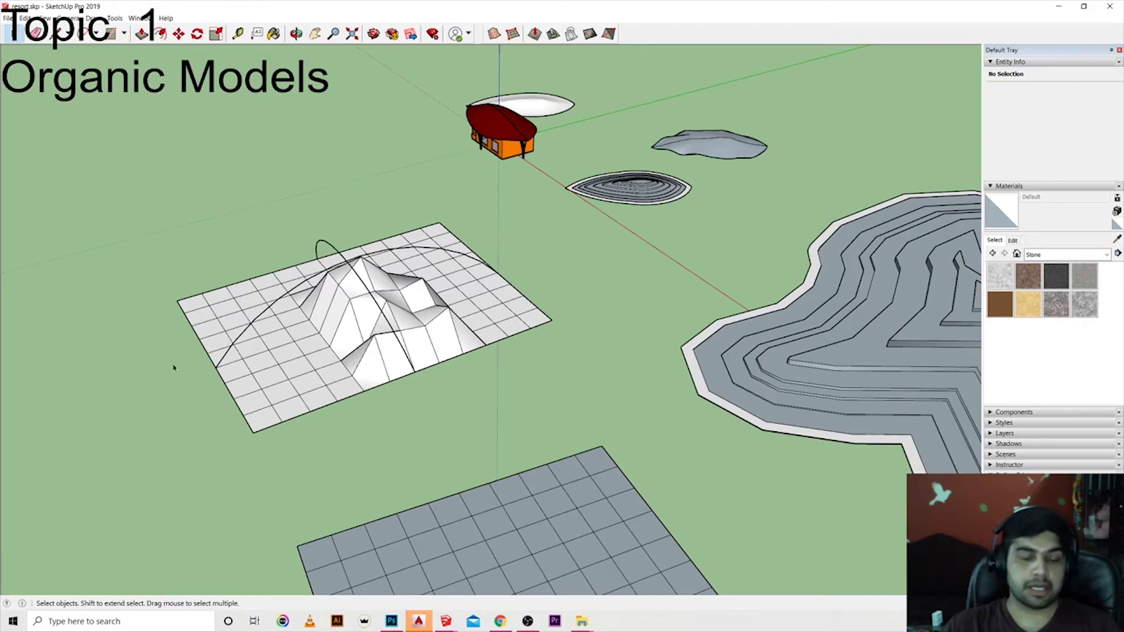
middle_click_drag(174, 368, 597, 153)
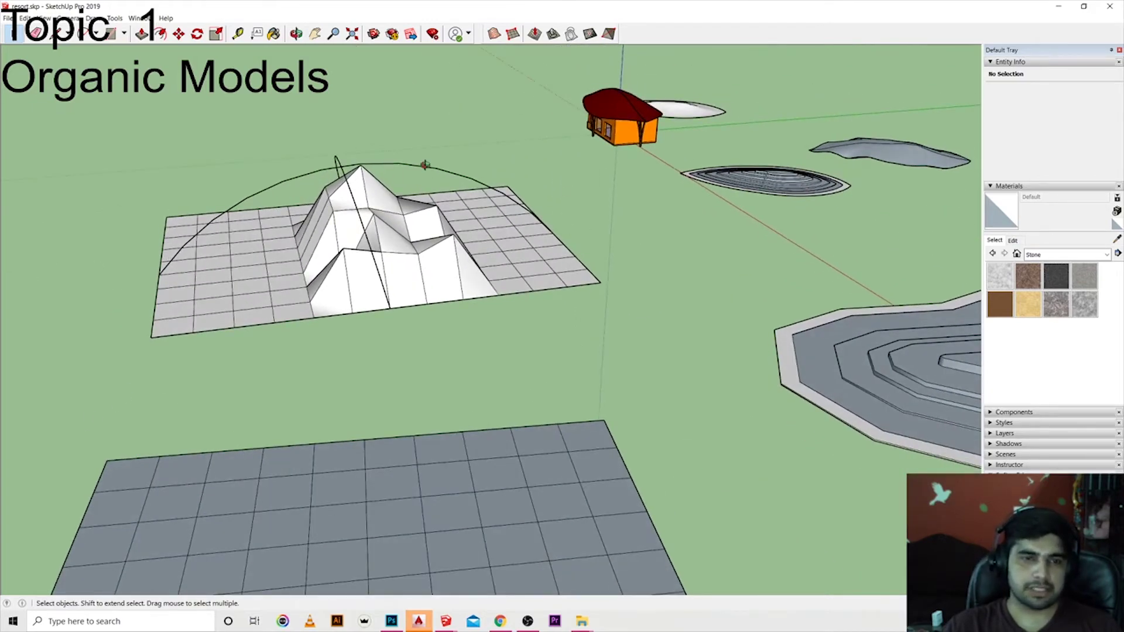
Step: Orbit to the hill terrain and open its group for editing
middle_click_drag(425, 165, 448, 195)
mouse_move(721, 307)
middle_mouse_down()
mouse_move(449, 338)
mouse_move(387, 195)
middle_mouse_up()
mouse_move(528, 320)
middle_mouse_down()
mouse_move(472, 389)
mouse_move(371, 326)
middle_mouse_up()
double_click(377, 326)
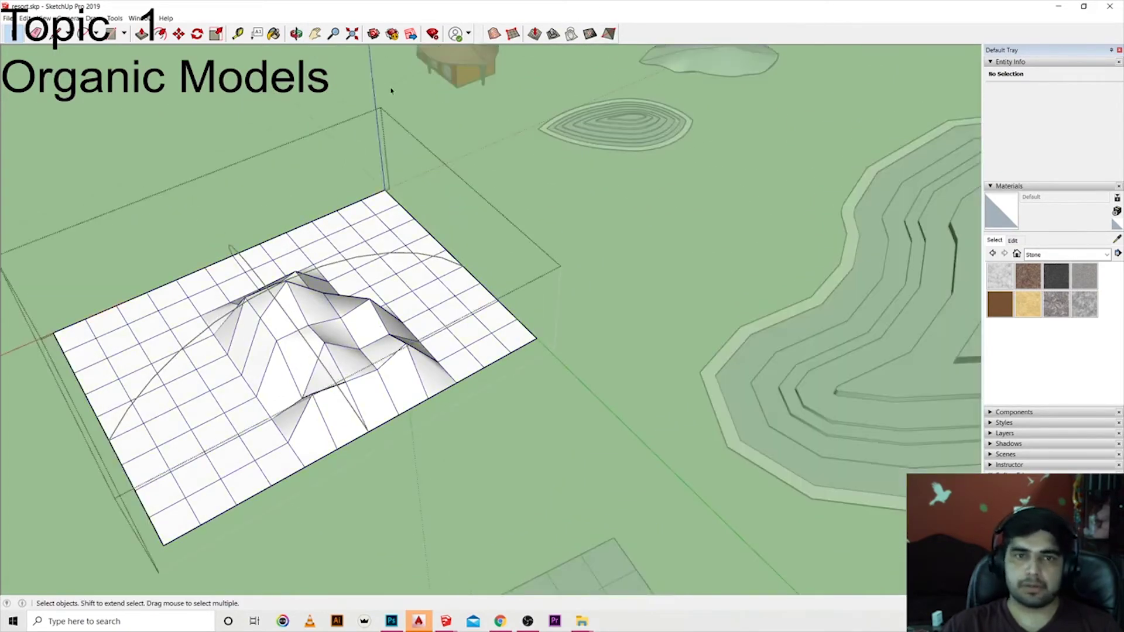
Step: Turn on the Shadows toolbar from View > Toolbars
left_click(50, 18)
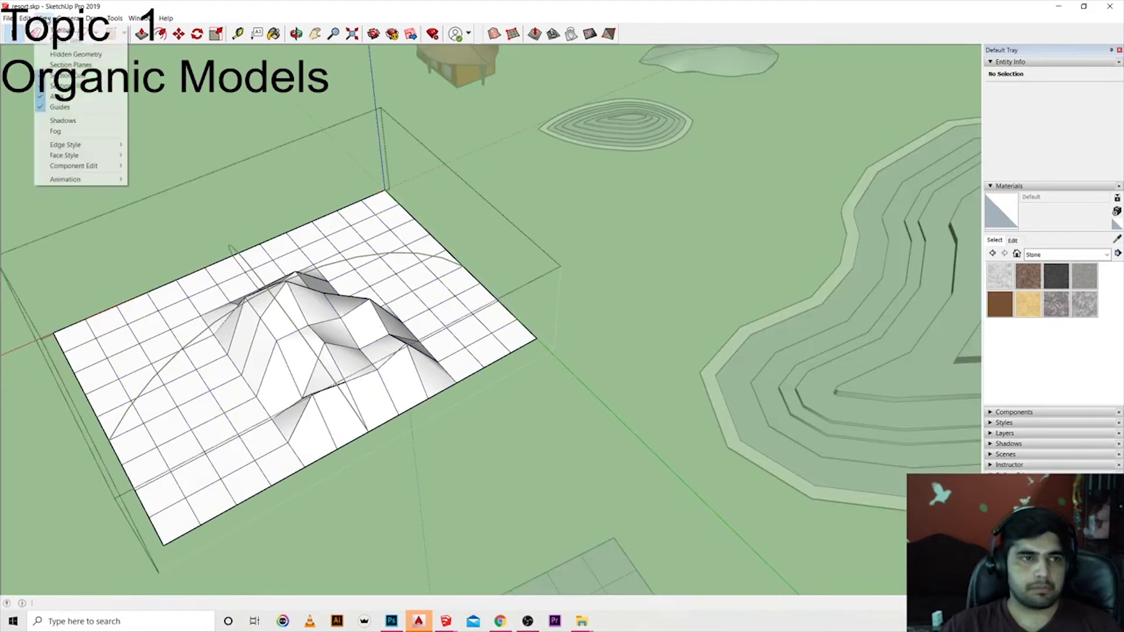
left_click(62, 26)
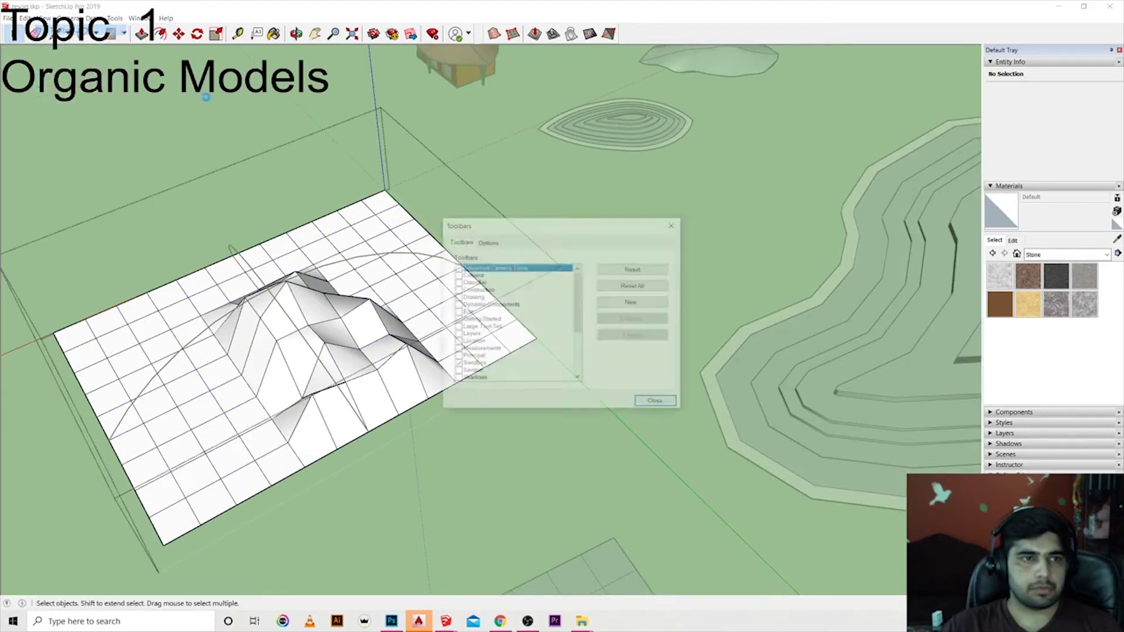
left_click(457, 379)
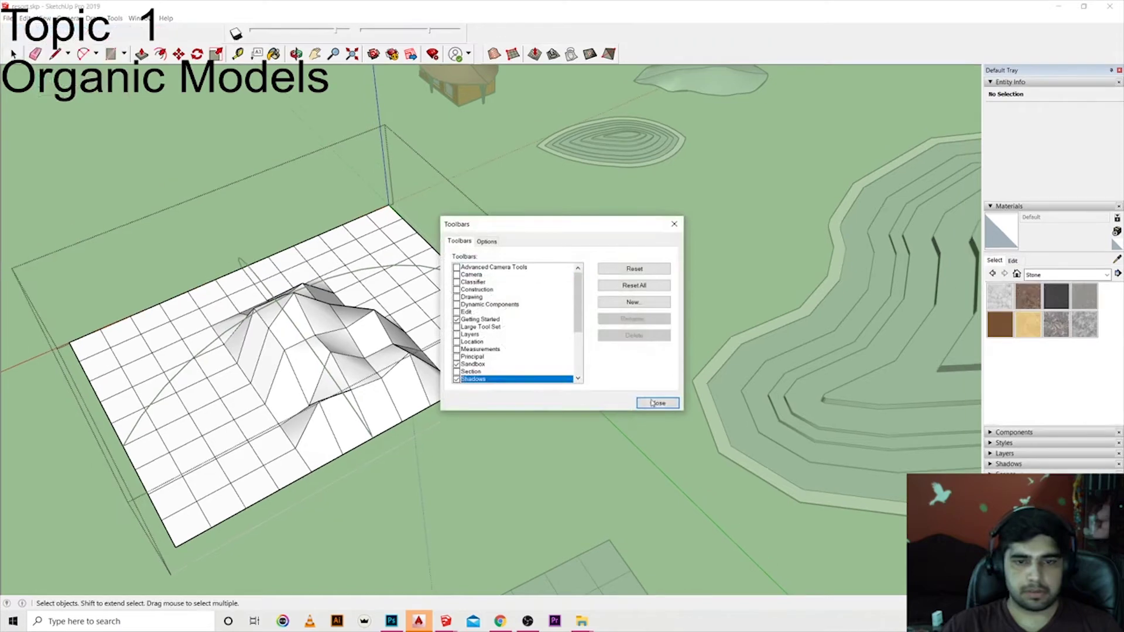
left_click(658, 403)
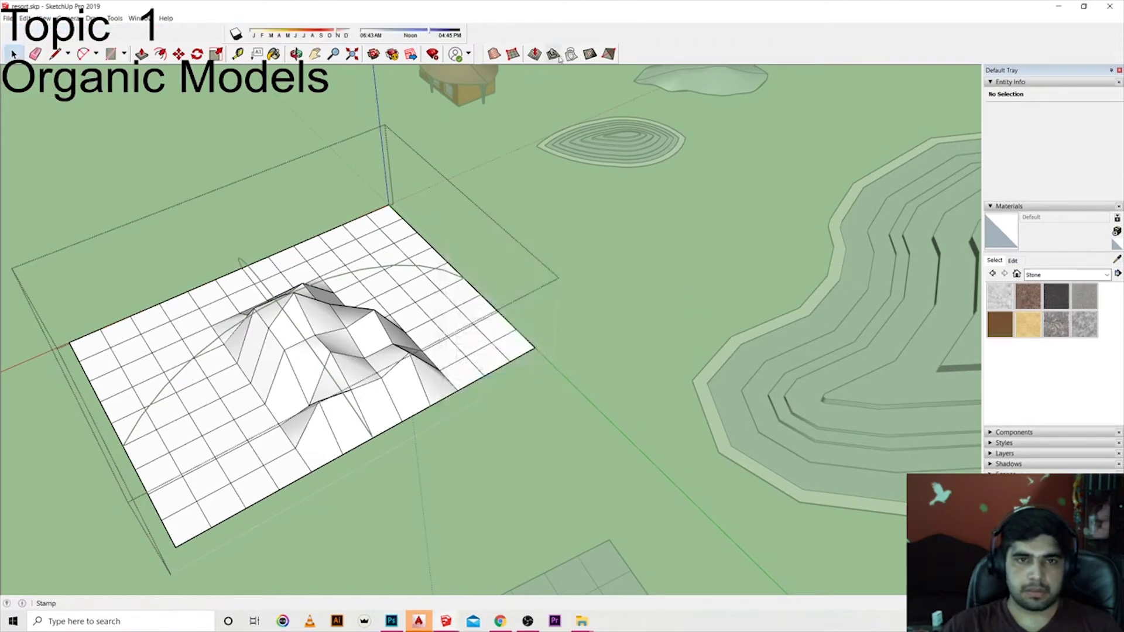
Step: Raise a first terrain peak with the Smoove tool from a low view
left_click(538, 61)
middle_click_drag(264, 408, 197, 252)
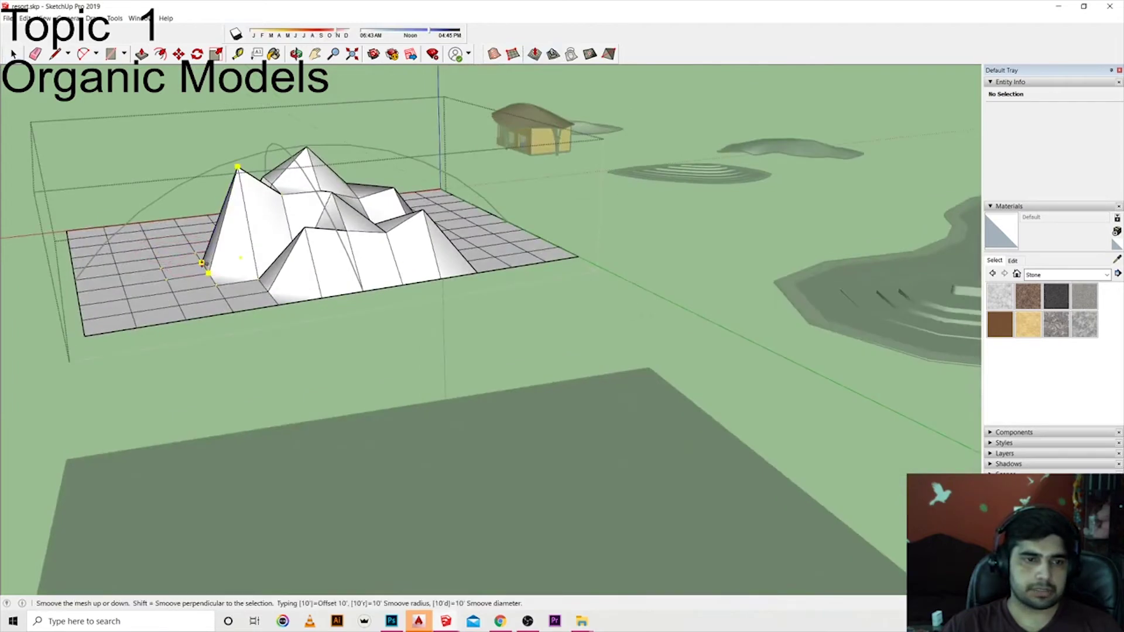
left_click(201, 263)
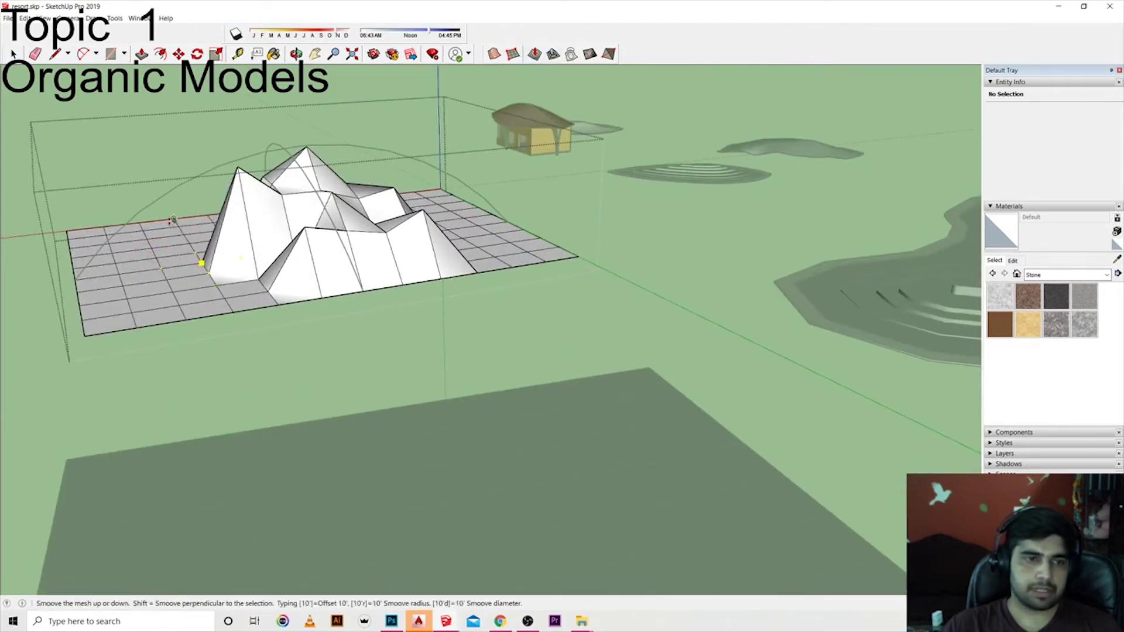
scroll(146, 233, "up", 2)
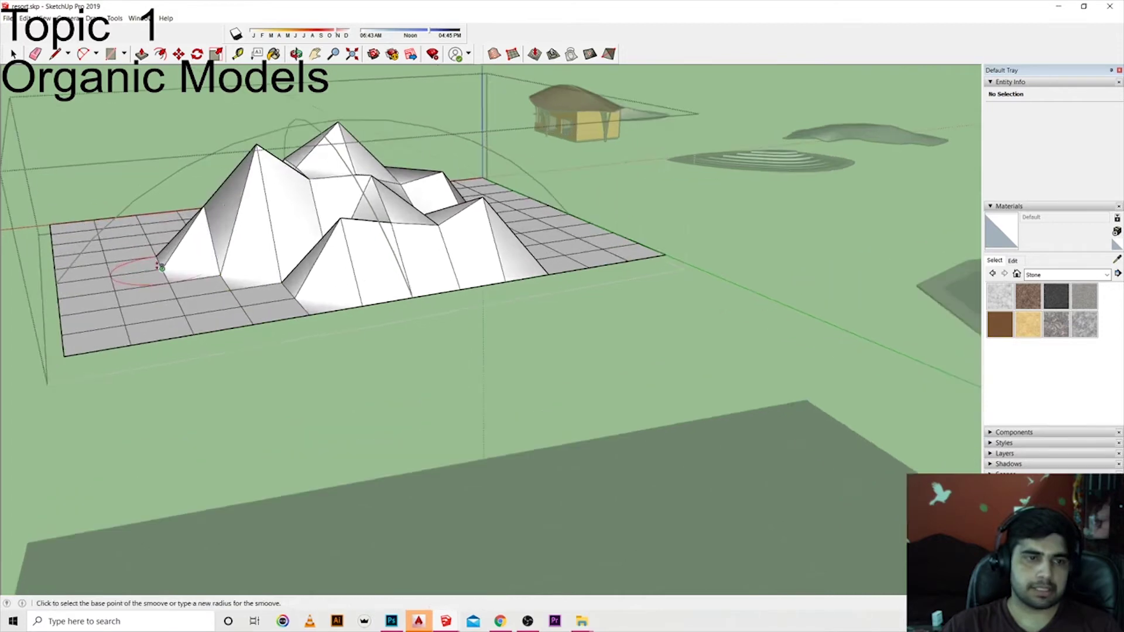
left_click(143, 221)
middle_click_drag(147, 221, 536, 368)
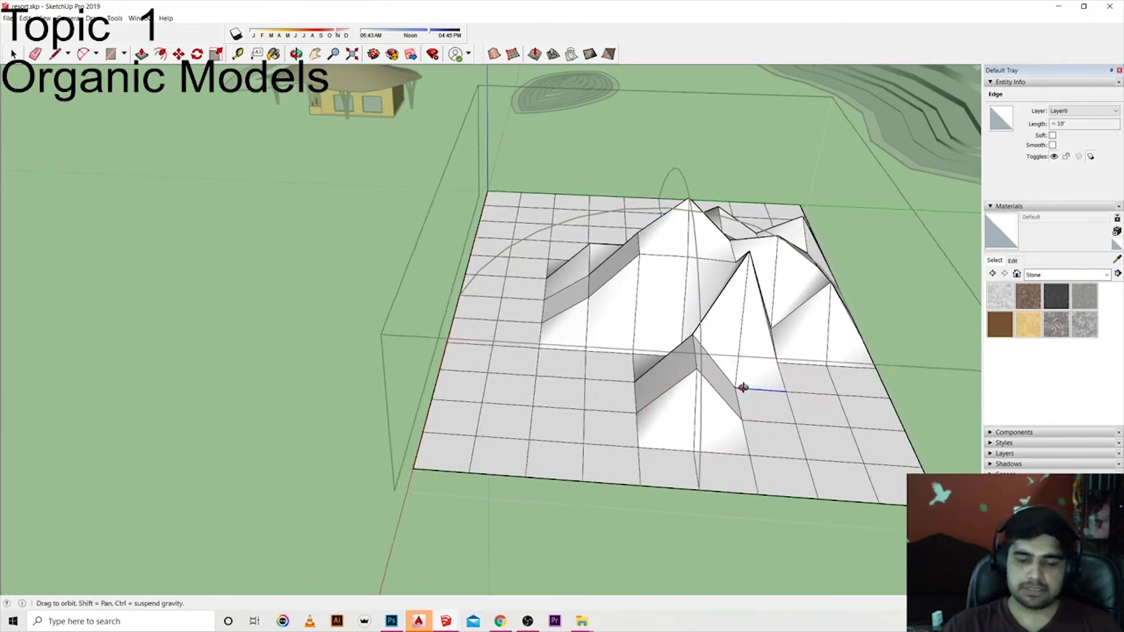
middle_click_drag(773, 391, 535, 394)
scroll(519, 399, "up", 3)
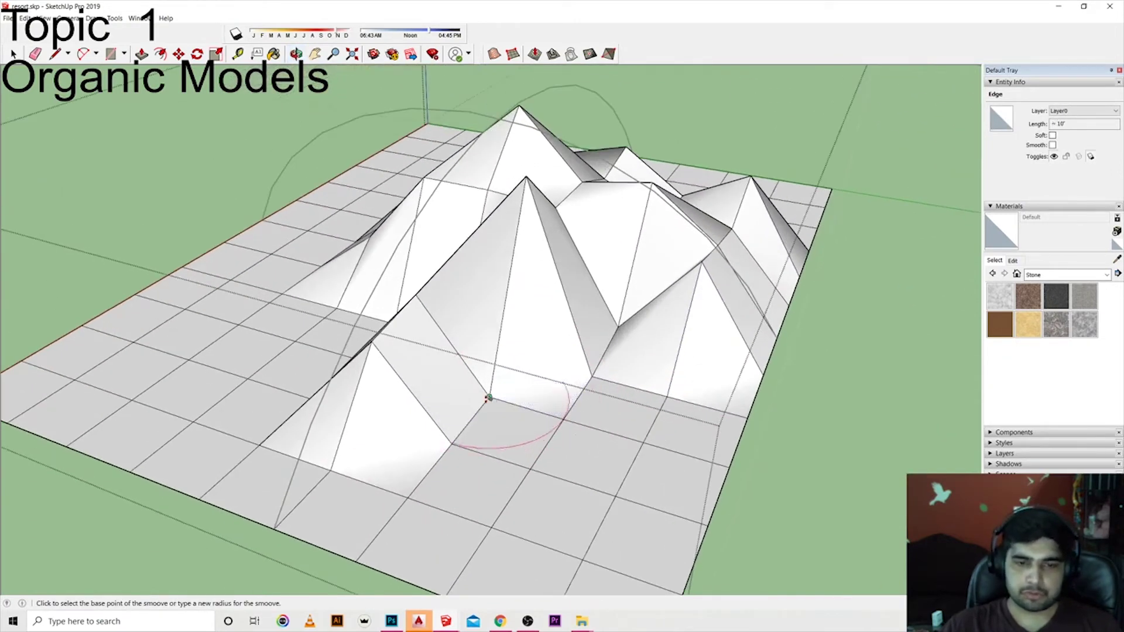
Step: Raise two more mesh points and lift the lower-left slope
left_click(491, 397)
left_click(492, 288)
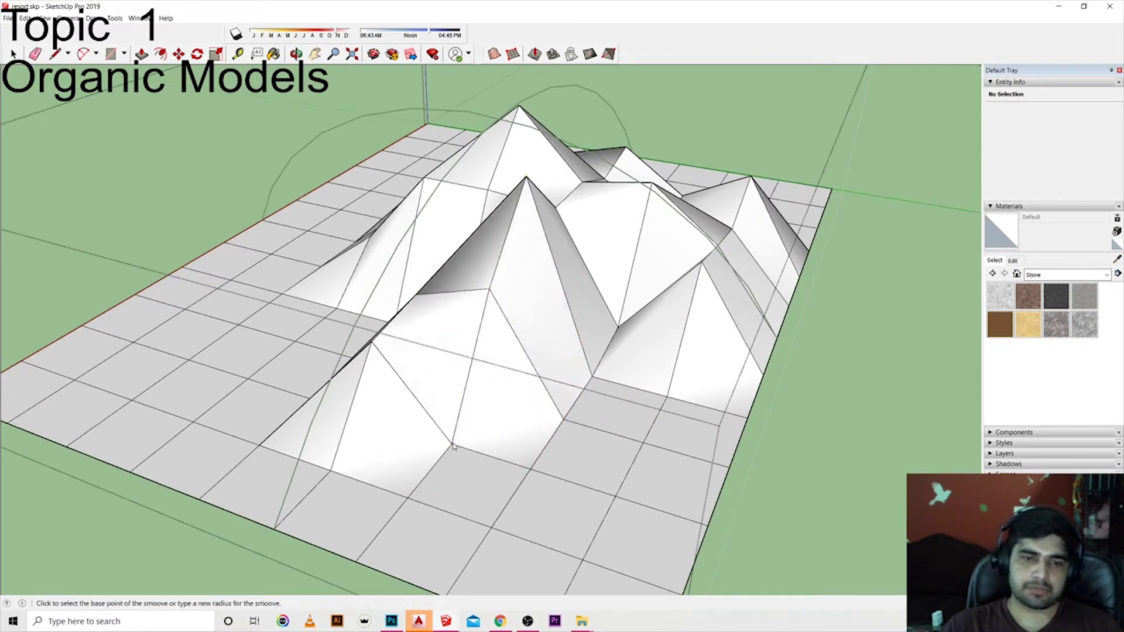
left_click(453, 445)
left_click(458, 373)
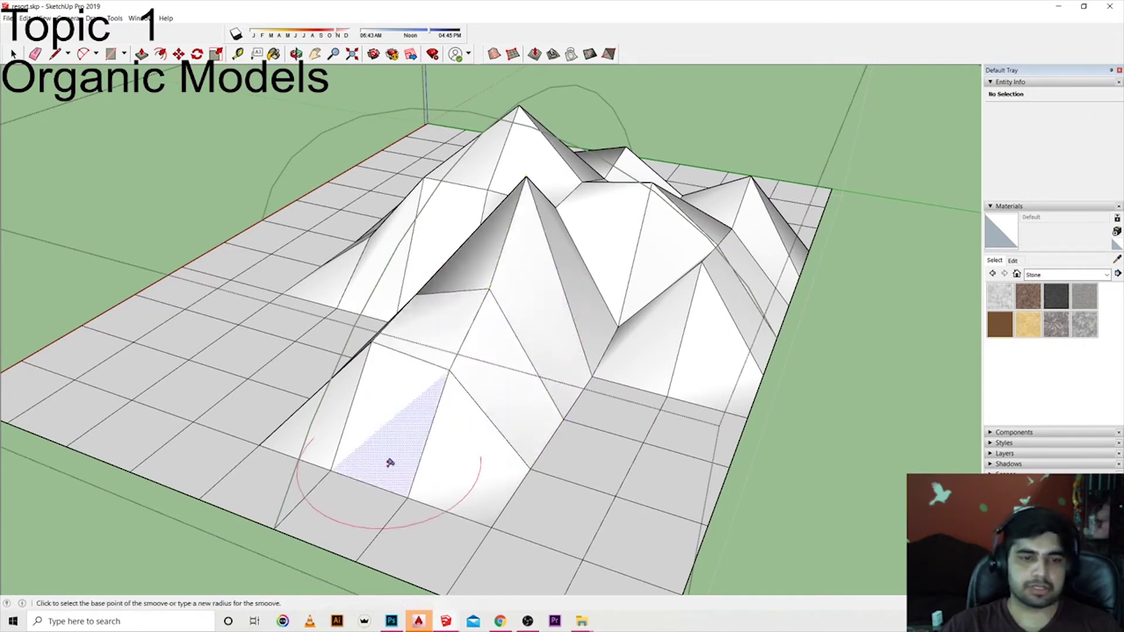
left_click(327, 469)
left_click(300, 440)
scroll(352, 442, "down", 3)
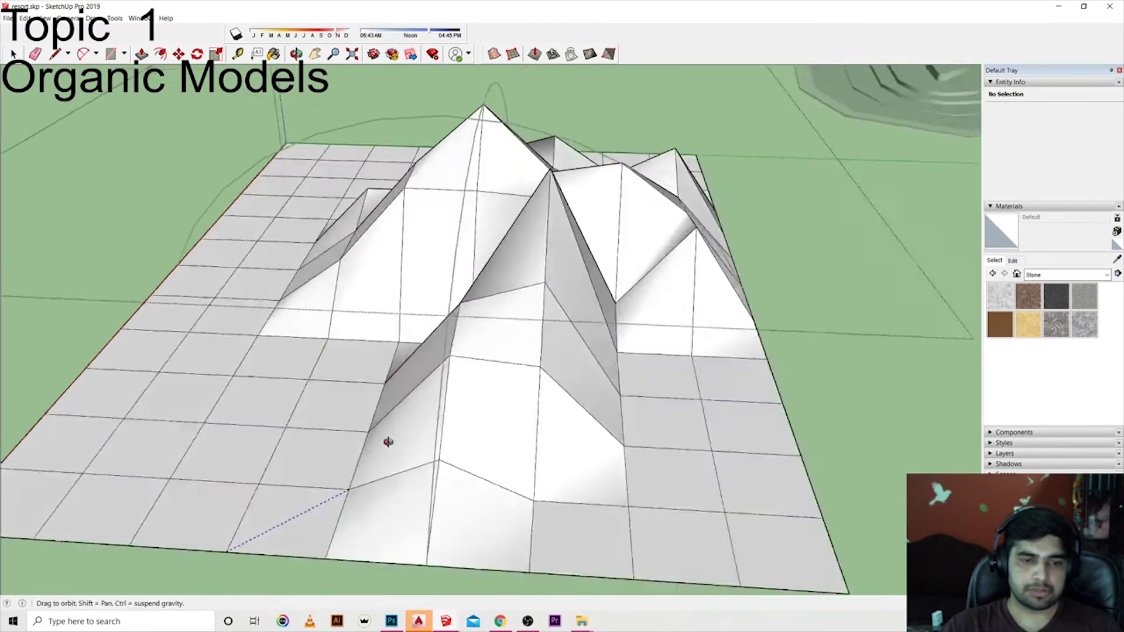
mouse_move(389, 442)
middle_mouse_down()
mouse_move(627, 376)
mouse_move(641, 432)
middle_mouse_up()
Step: Lift several spots along the lower-right and lower-left edges of the mesh
left_click(652, 419)
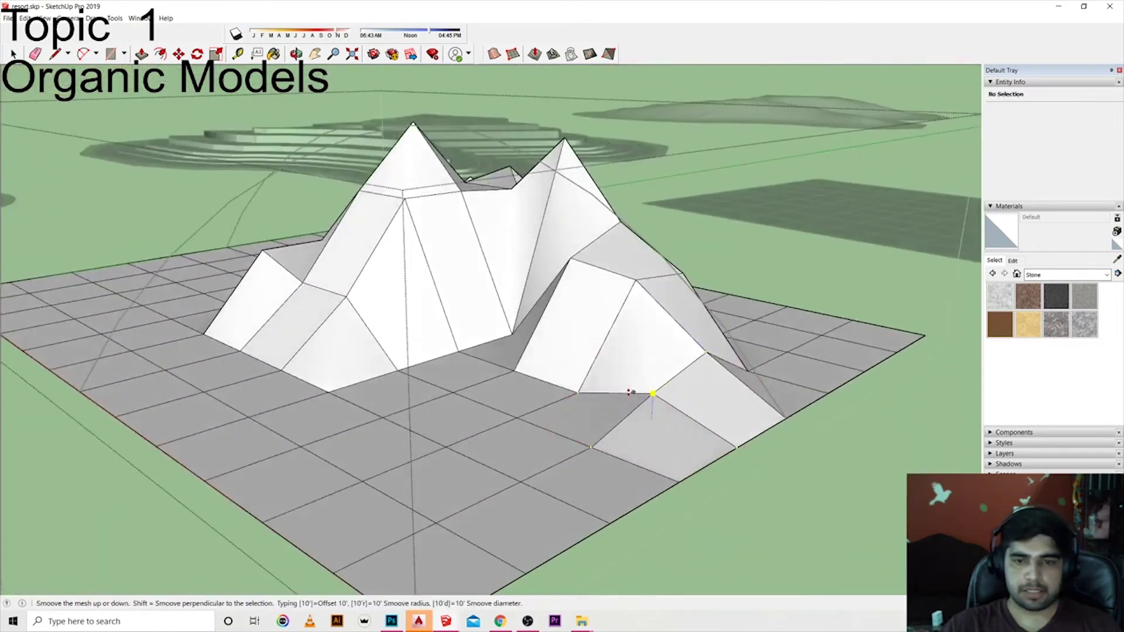
left_click(627, 394)
left_click(578, 392)
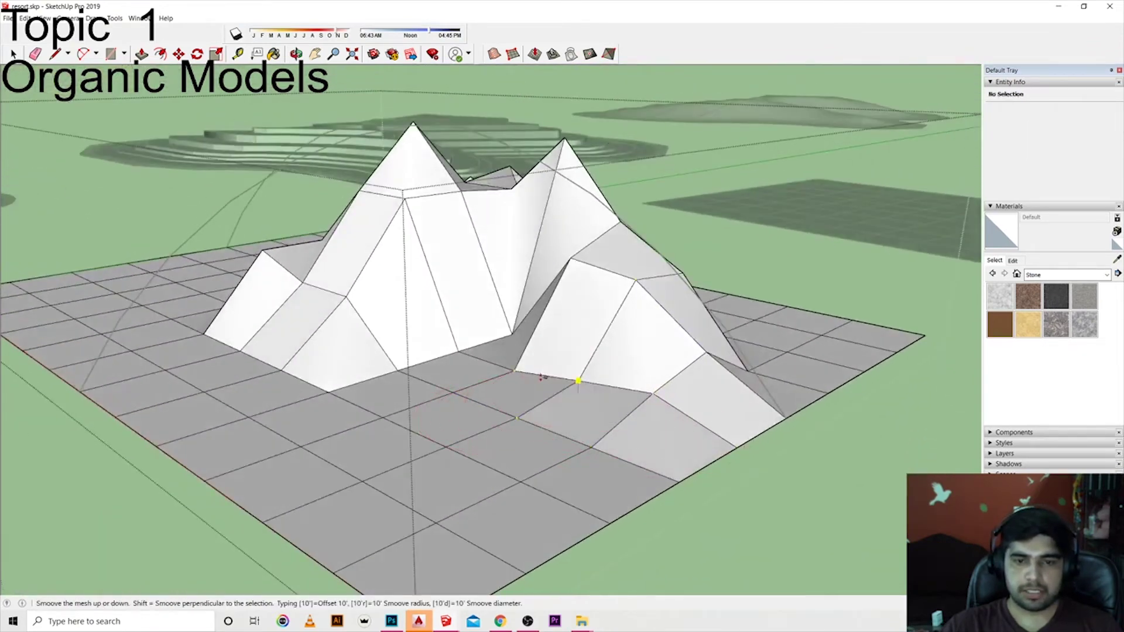
left_click(515, 372)
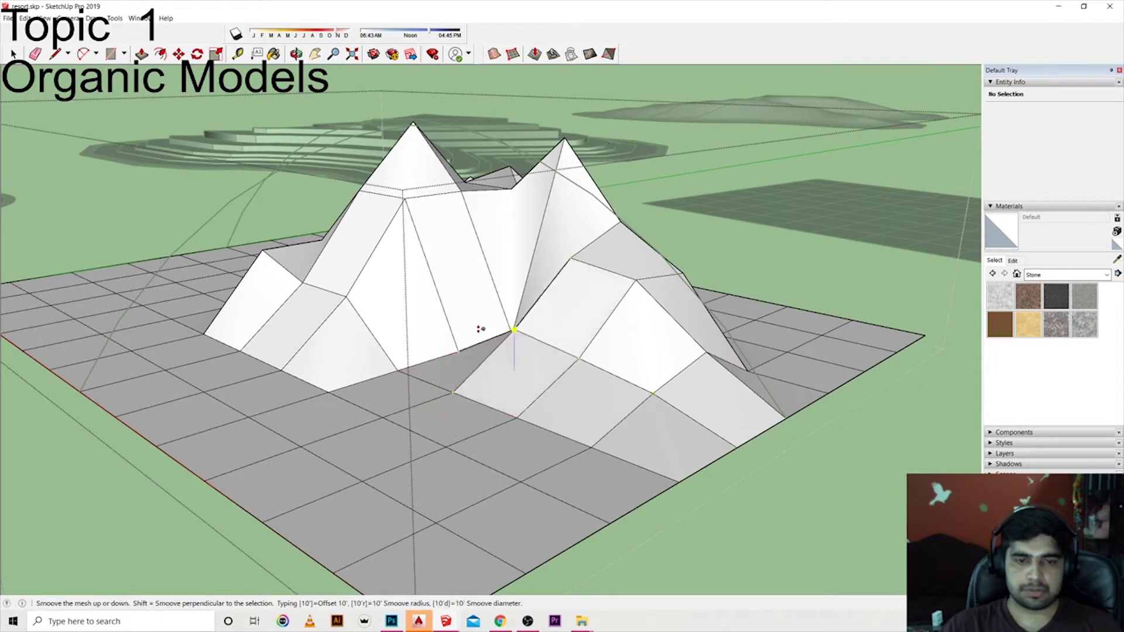
left_click(484, 326)
left_click(443, 404)
left_click(428, 356)
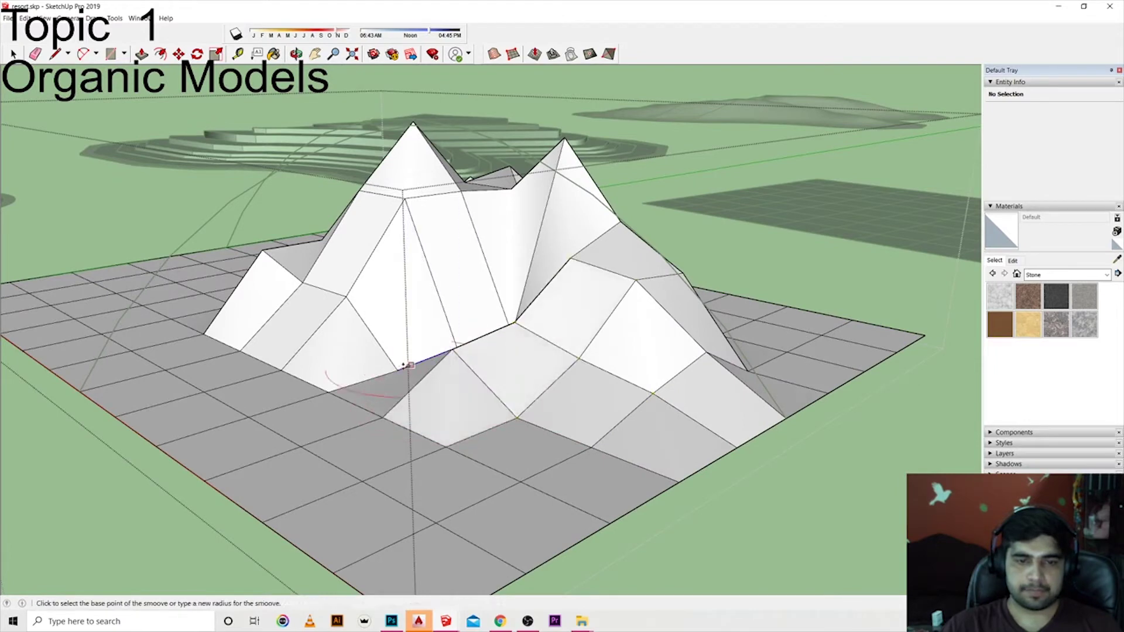
left_click(394, 369)
left_click(387, 325)
middle_click_drag(386, 325, 449, 478)
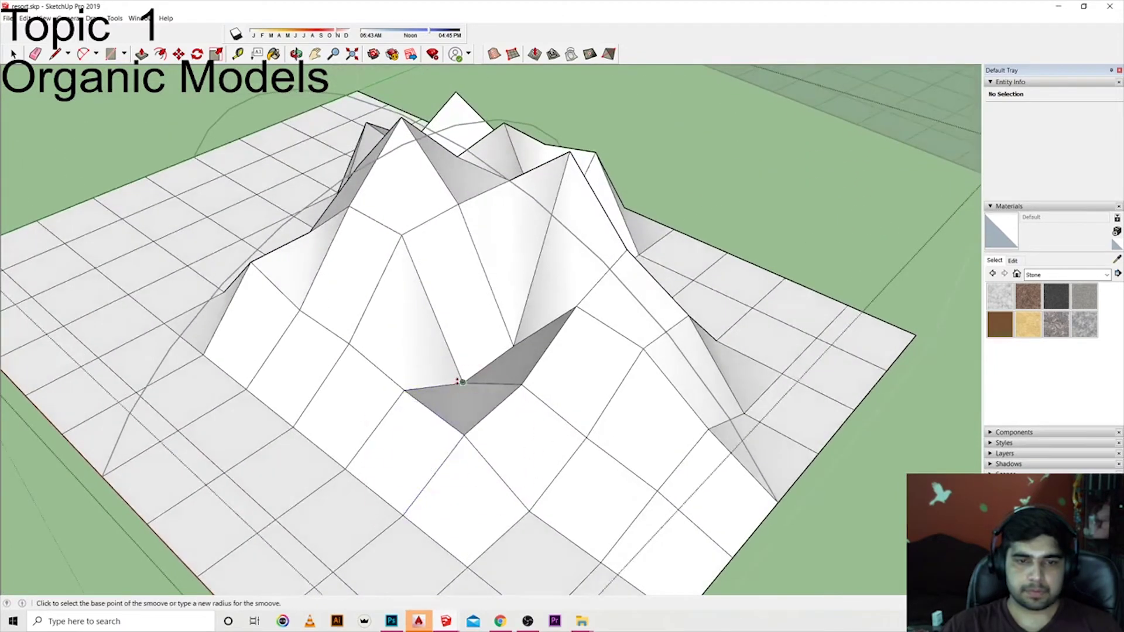
Step: Raise the mesh beside the central pit, fill the pit, and lift the front slope
left_click(443, 380)
left_click(439, 321)
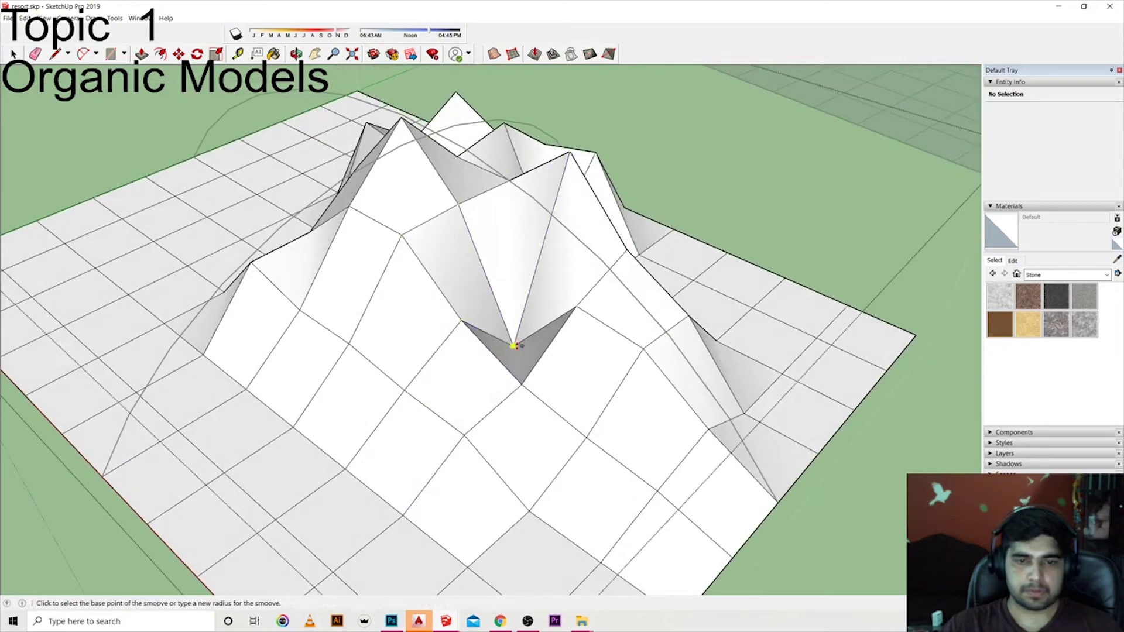
left_click(514, 340)
left_click(514, 273)
middle_click_drag(565, 344, 168, 209)
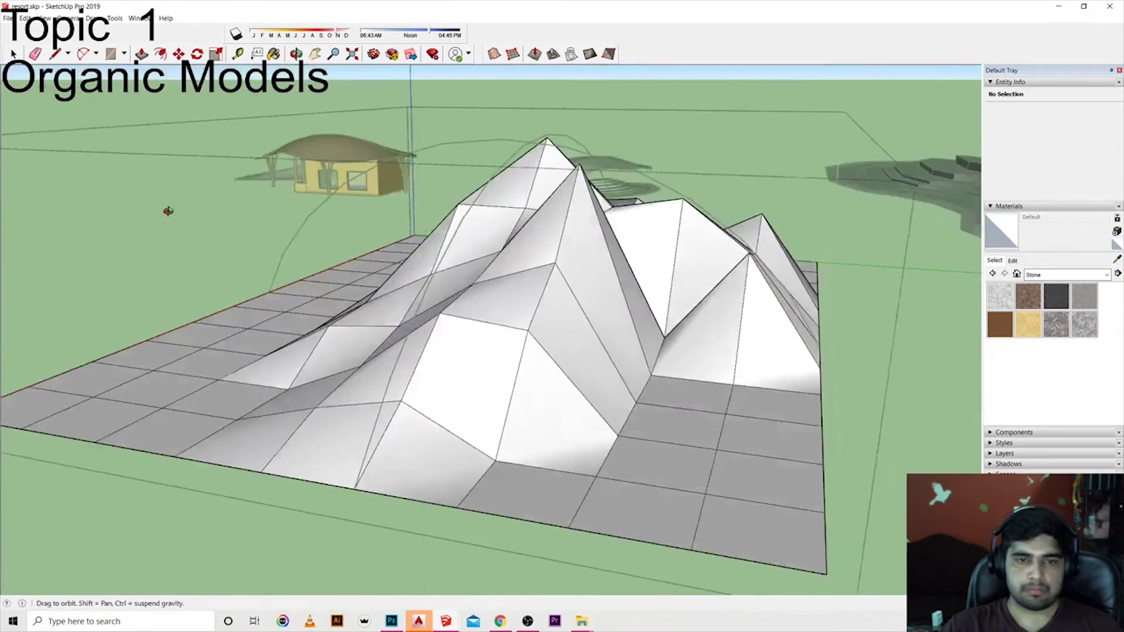
left_click(494, 462)
left_click(492, 422)
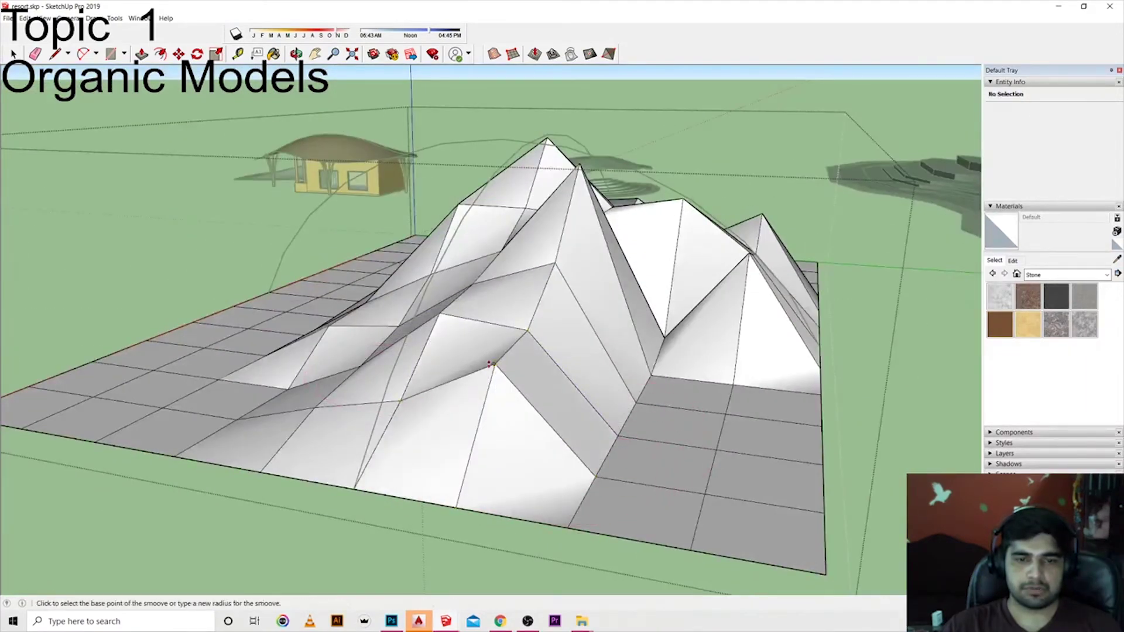
mouse_move(414, 257)
middle_mouse_down()
mouse_move(408, 357)
mouse_move(597, 276)
mouse_move(432, 334)
mouse_move(489, 306)
mouse_move(884, 320)
mouse_move(577, 288)
mouse_move(665, 408)
mouse_move(522, 490)
mouse_move(414, 446)
mouse_move(410, 462)
mouse_move(457, 417)
middle_mouse_up()
Step: Orbit and zoom around the stones and terraced steps for a higher view
scroll(456, 417, "up", 3)
key("space")
scroll(464, 183, "down", 5)
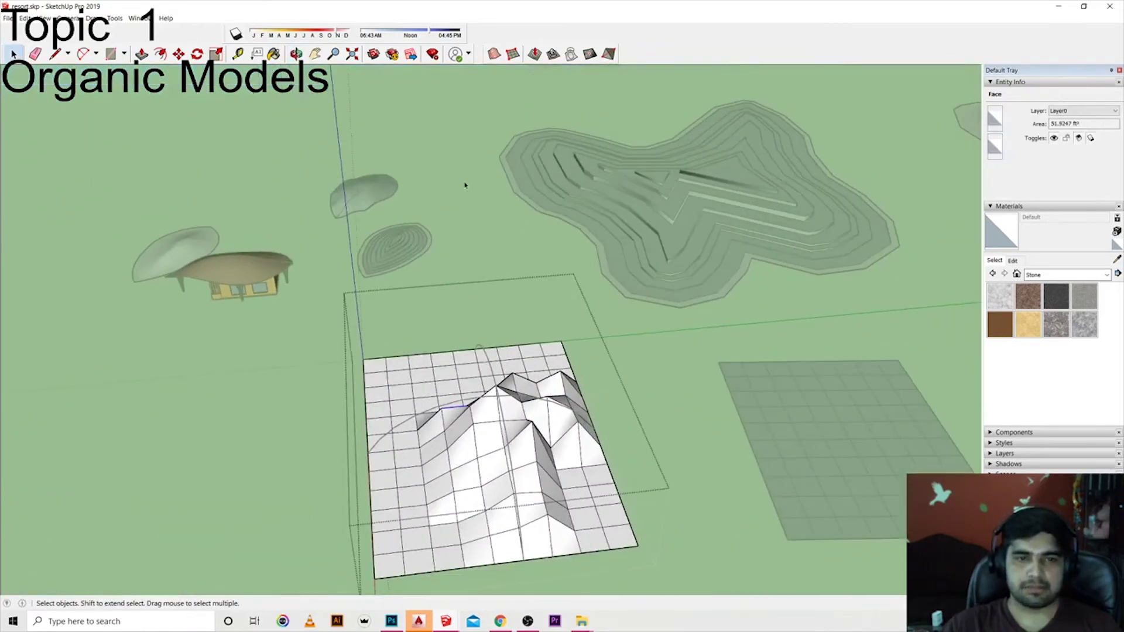
middle_click_drag(464, 183, 410, 305)
scroll(410, 304, "up", 5)
scroll(385, 362, "up", 5)
scroll(385, 361, "down", 5)
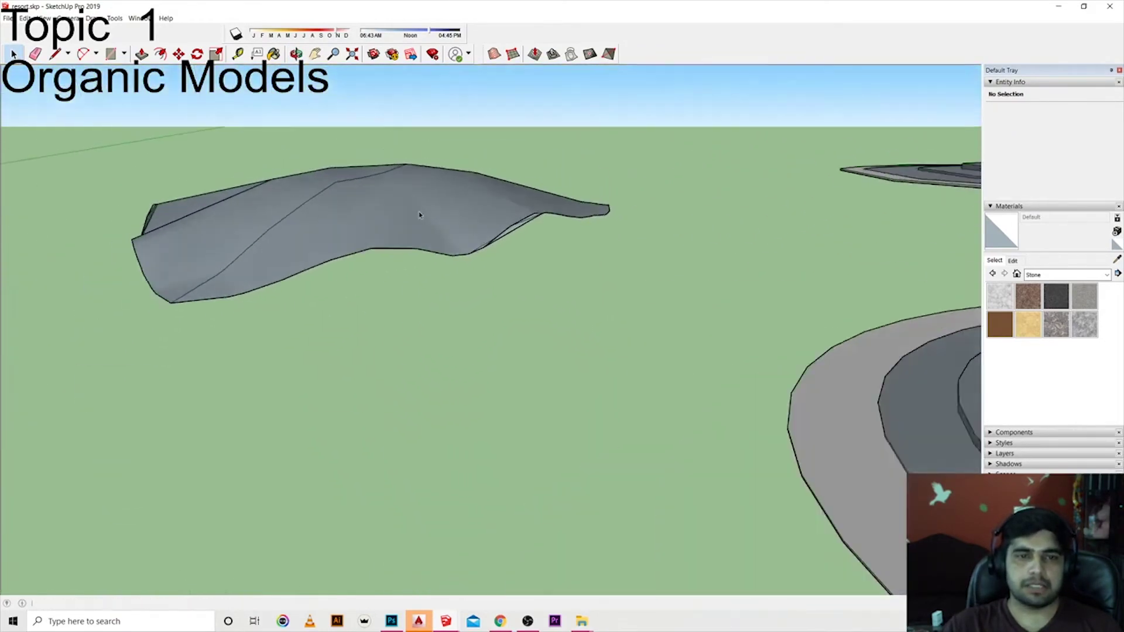
mouse_move(416, 213)
middle_mouse_down()
mouse_move(603, 233)
mouse_move(736, 373)
middle_mouse_up()
scroll(737, 374, "down", 3)
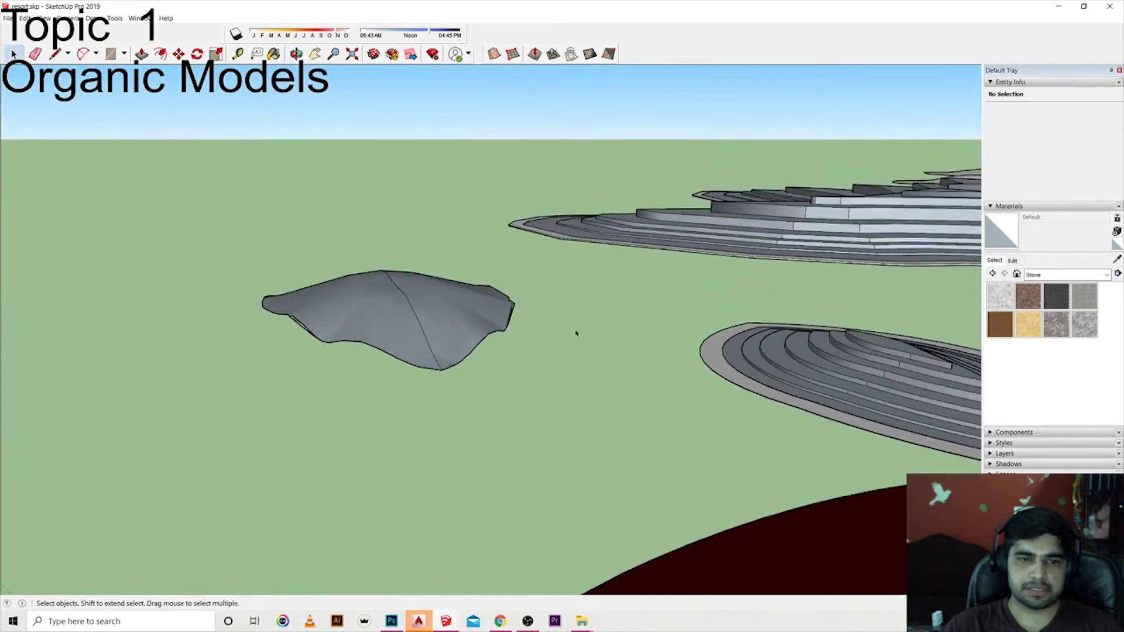
middle_click_drag(574, 331, 464, 348)
scroll(464, 348, "down", 2)
scroll(446, 384, "up", 3)
scroll(446, 384, "up", 2)
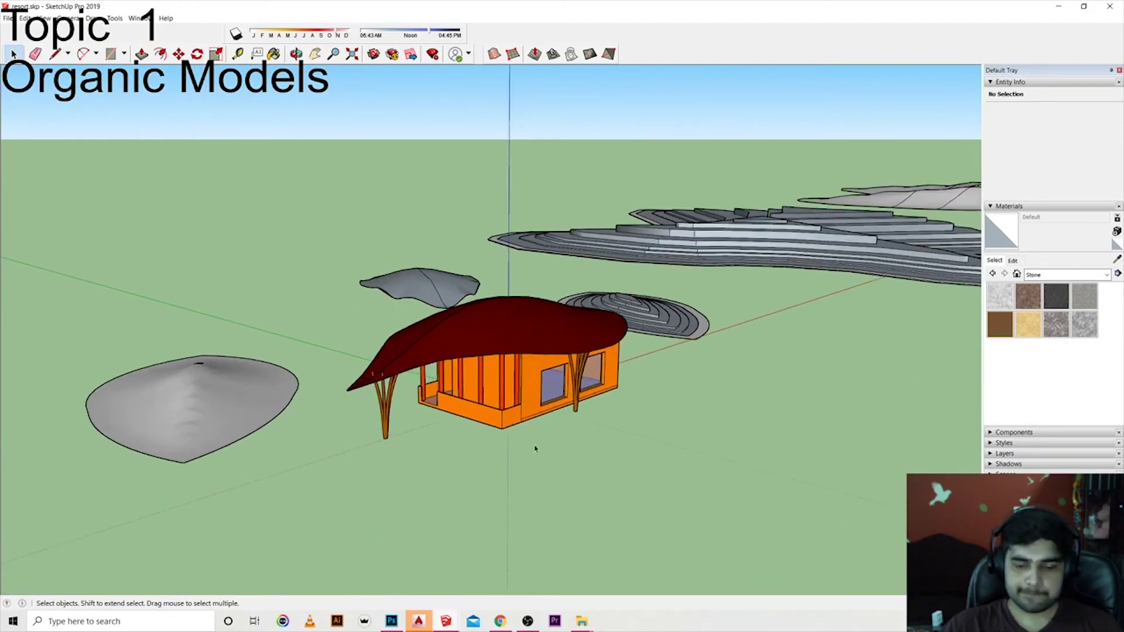
Step: Orbit and zoom to view the house and stones from other sides
mouse_move(536, 450)
middle_mouse_down()
mouse_move(366, 342)
mouse_move(501, 520)
mouse_move(341, 502)
middle_mouse_up()
scroll(341, 502, "up", 2)
scroll(341, 502, "up", 2)
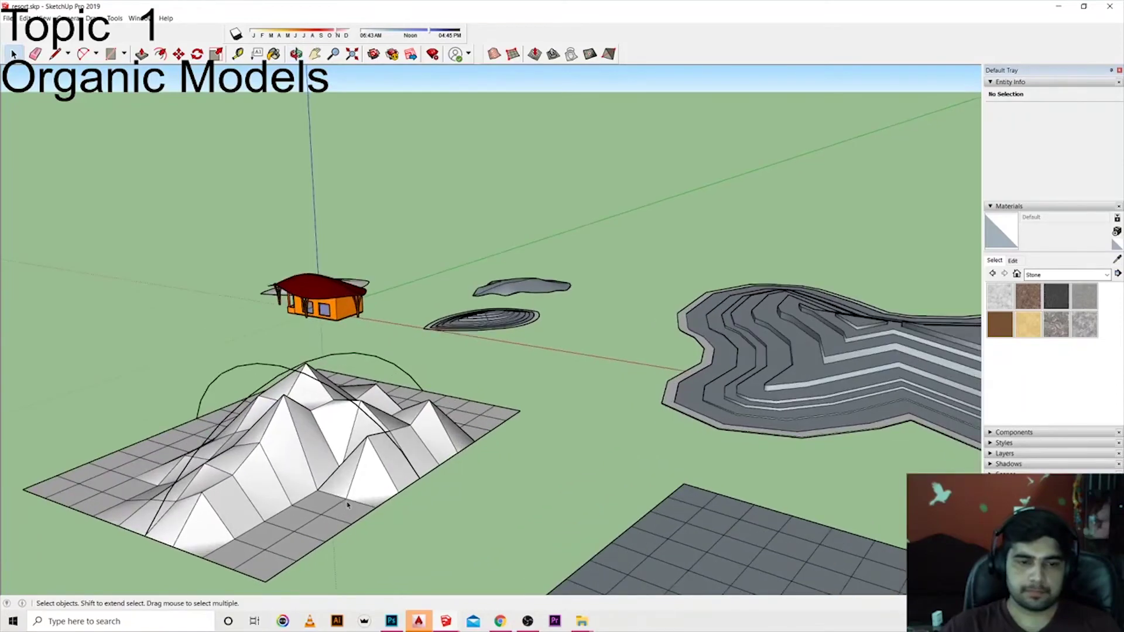
scroll(484, 532, "up", 2)
scroll(484, 531, "down", 2)
scroll(414, 466, "down", 1)
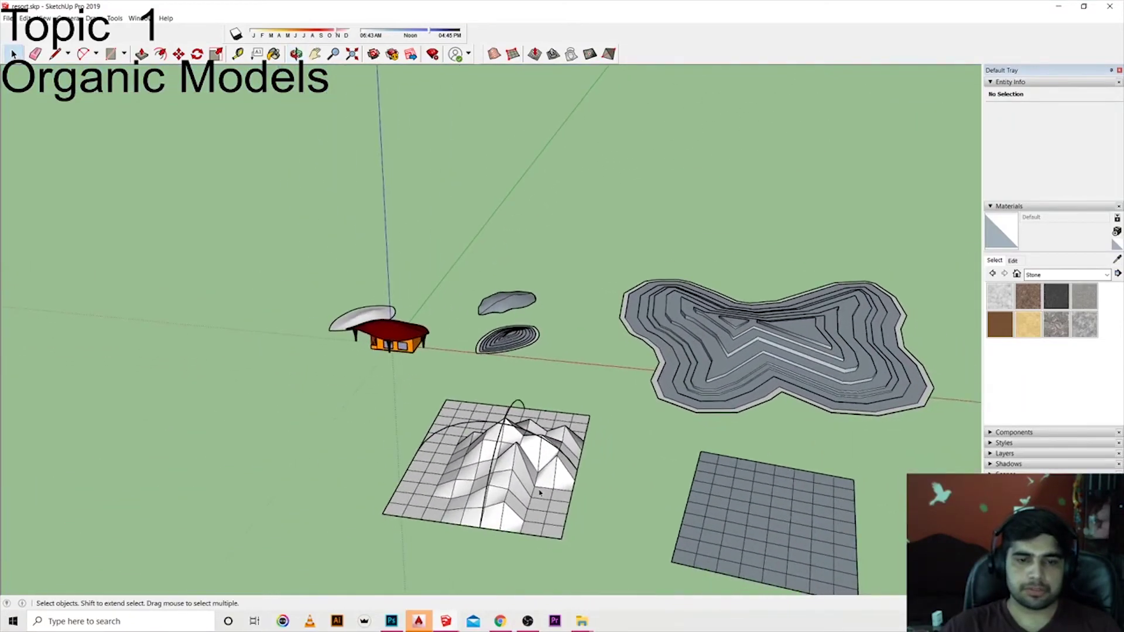
scroll(575, 502, "up", 2)
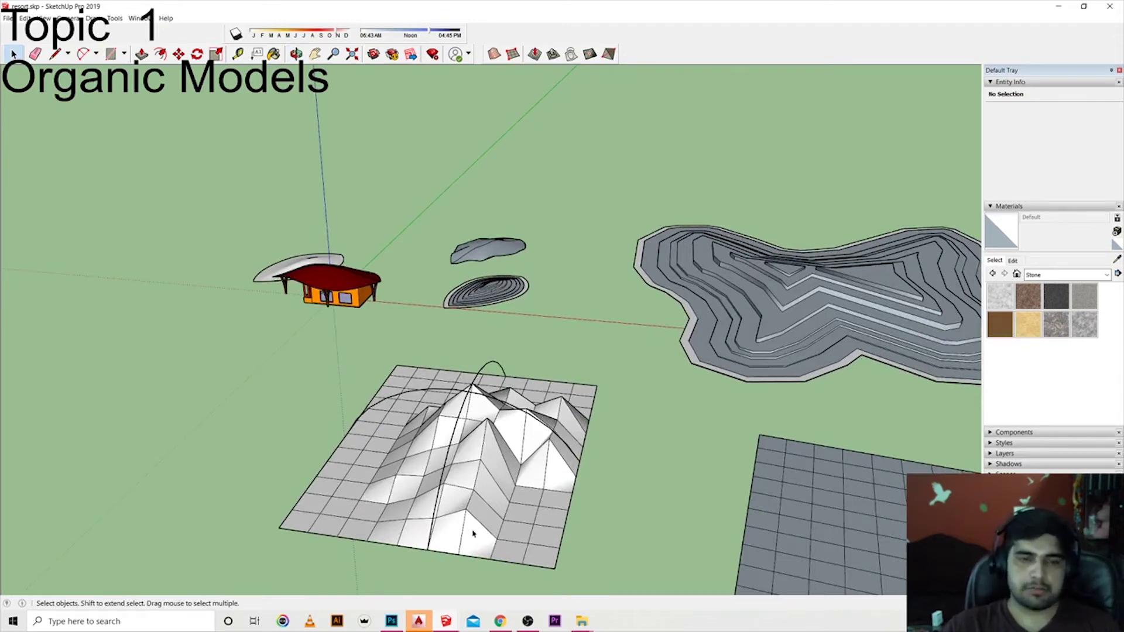
scroll(519, 235, "up", 2)
scroll(539, 228, "up", 2)
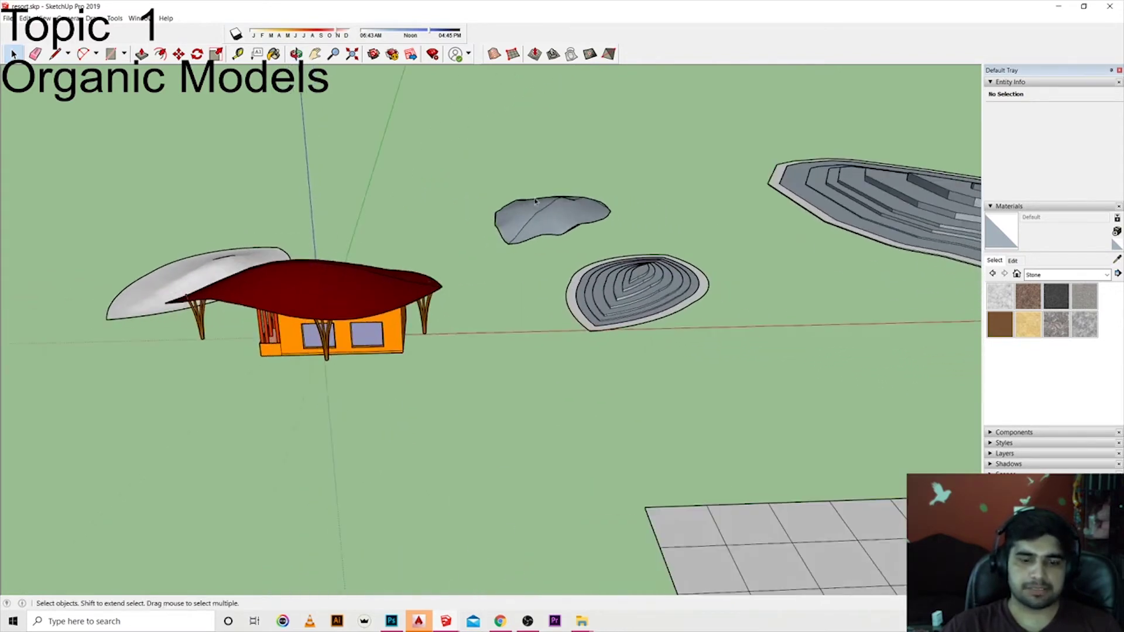
mouse_move(551, 202)
middle_mouse_down()
mouse_move(462, 469)
mouse_move(521, 605)
mouse_move(454, 567)
middle_mouse_up()
scroll(502, 343, "down", 2)
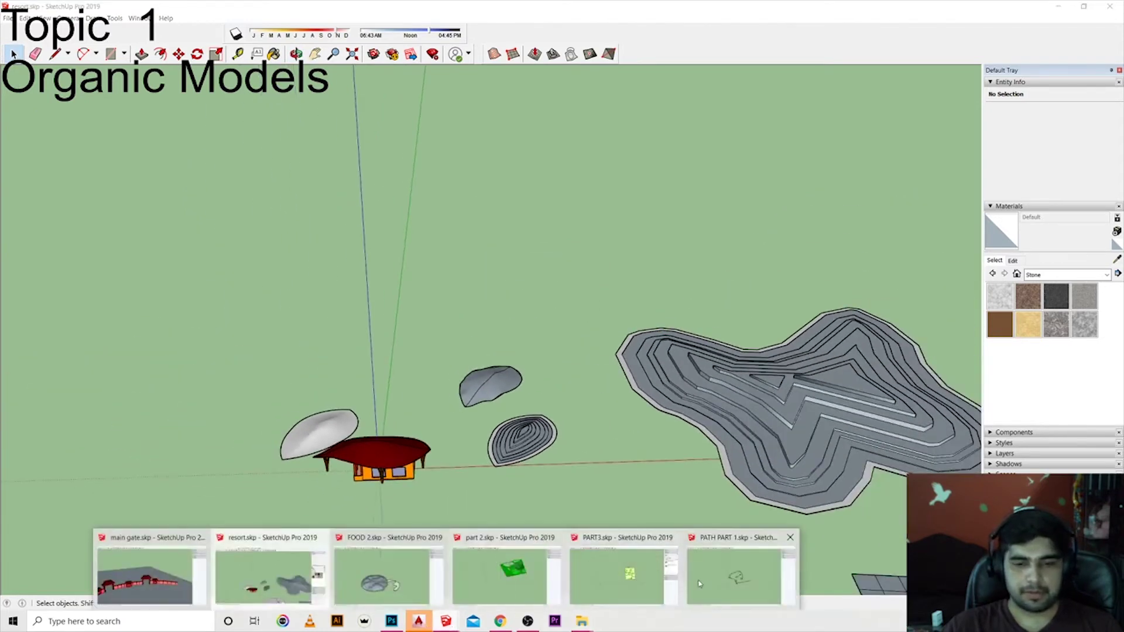
mouse_move(418, 621)
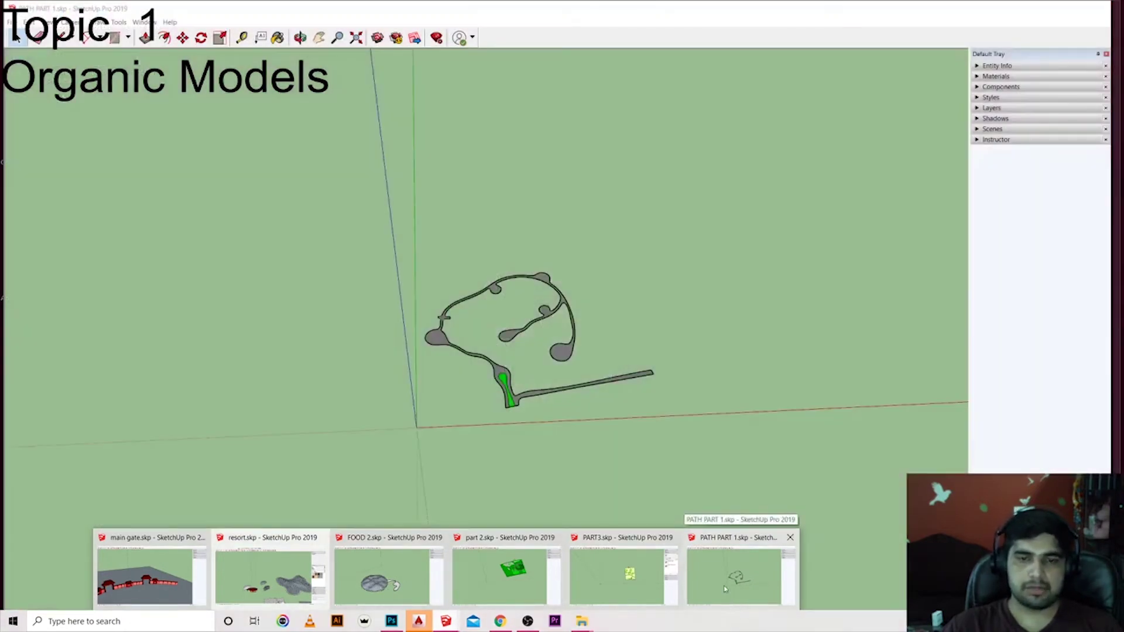
Step: Switch to PATH PART 1.skp and zoom and orbit onto the winding path
left_click(725, 588)
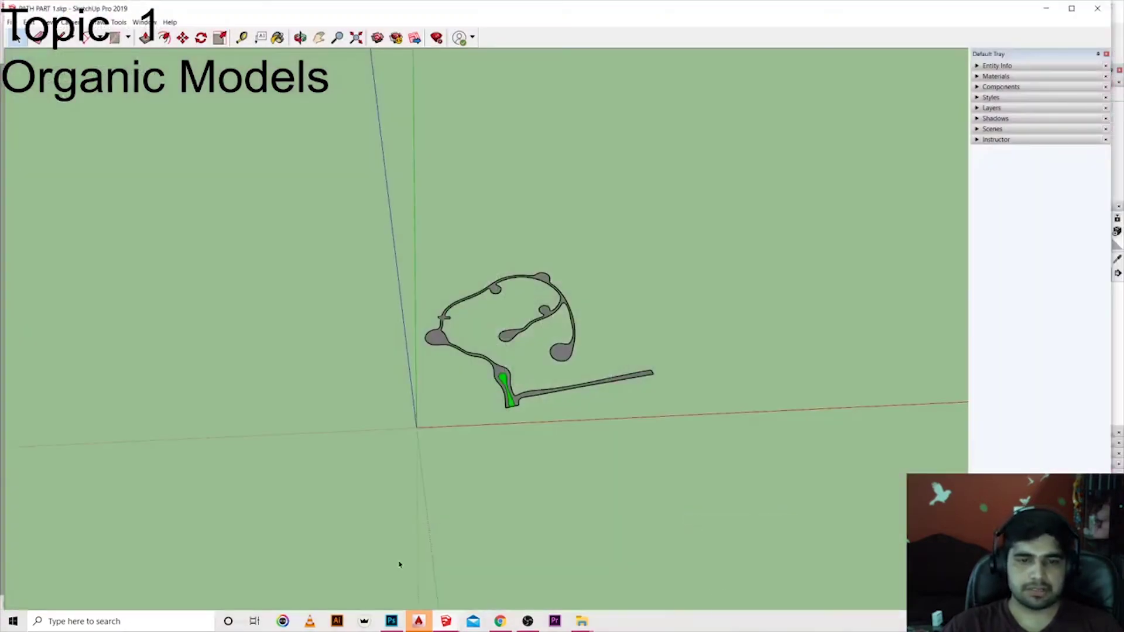
scroll(527, 344, "up", 2)
scroll(483, 322, "up", 4)
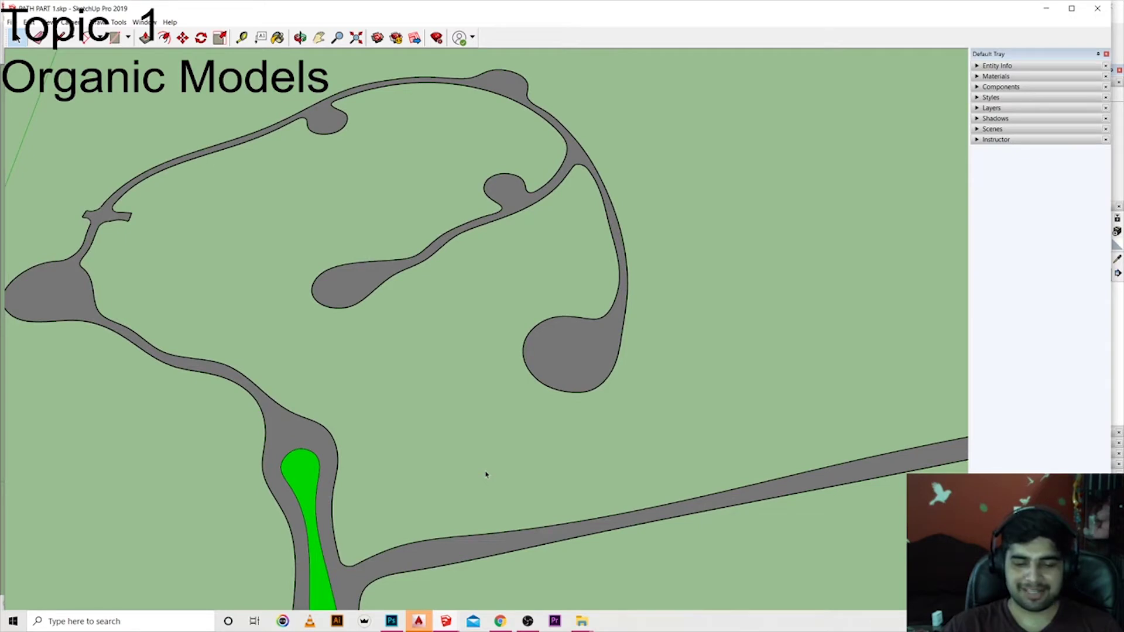
scroll(485, 473, "down", 3)
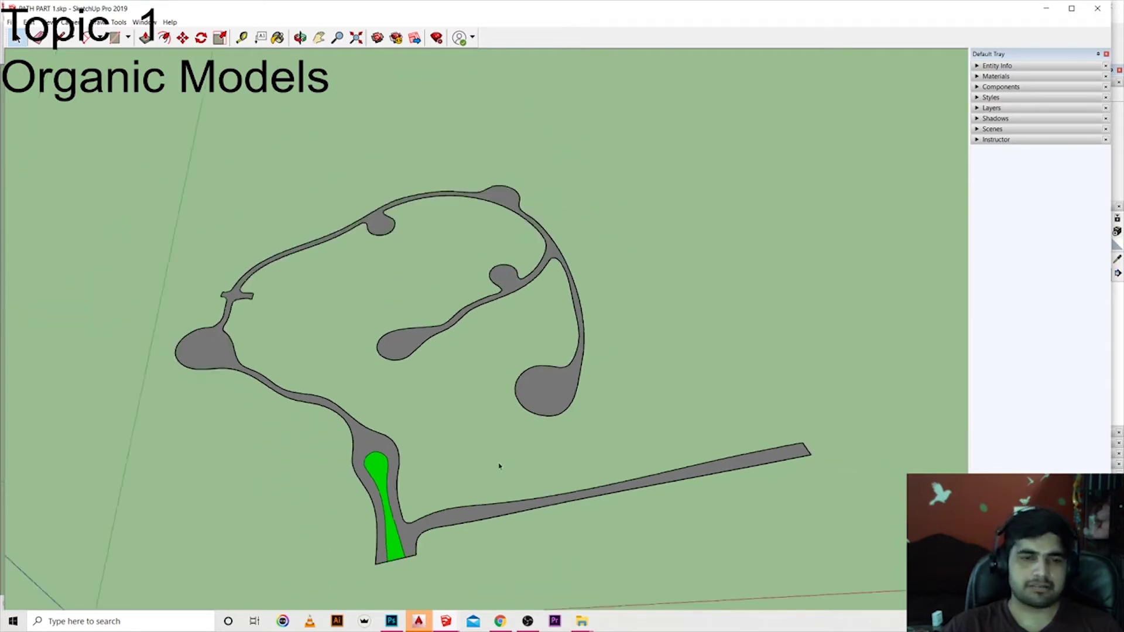
scroll(499, 464, "down", 2)
mouse_move(571, 484)
middle_mouse_down()
mouse_move(432, 526)
mouse_move(489, 468)
middle_mouse_up()
scroll(490, 468, "up", 2)
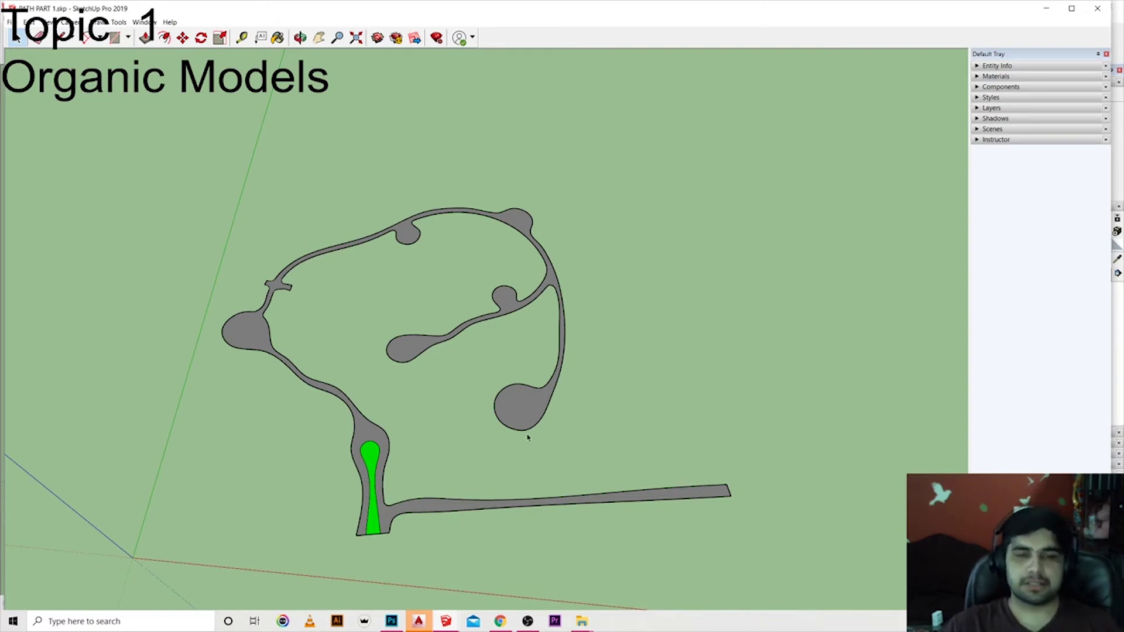
scroll(527, 431, "up", 2)
scroll(527, 422, "down", 1)
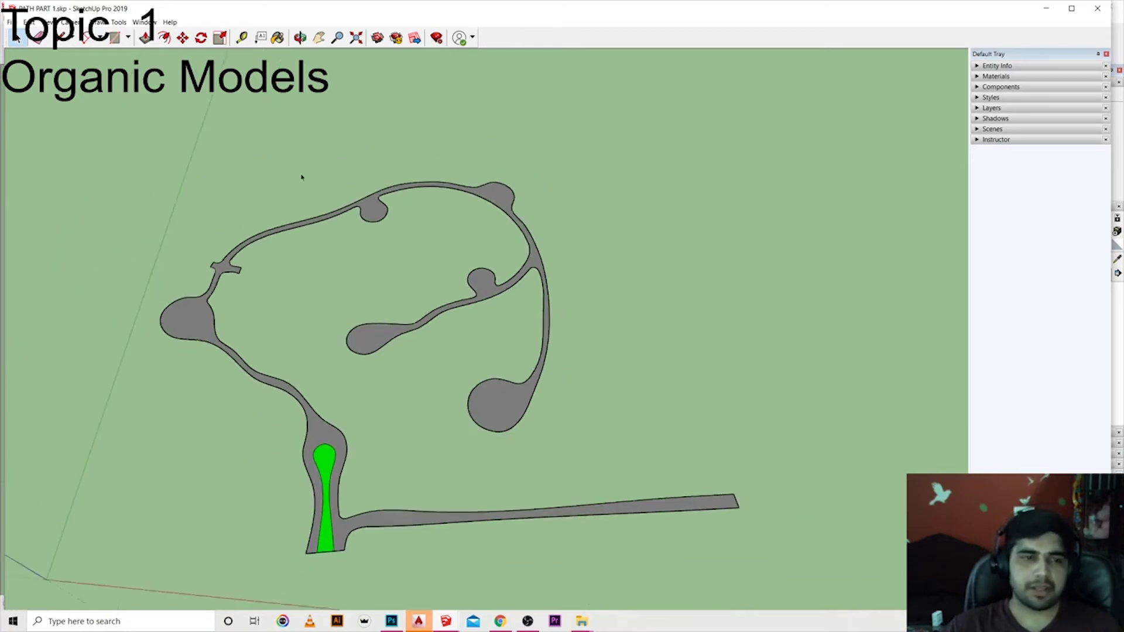
scroll(533, 376, "up", 1)
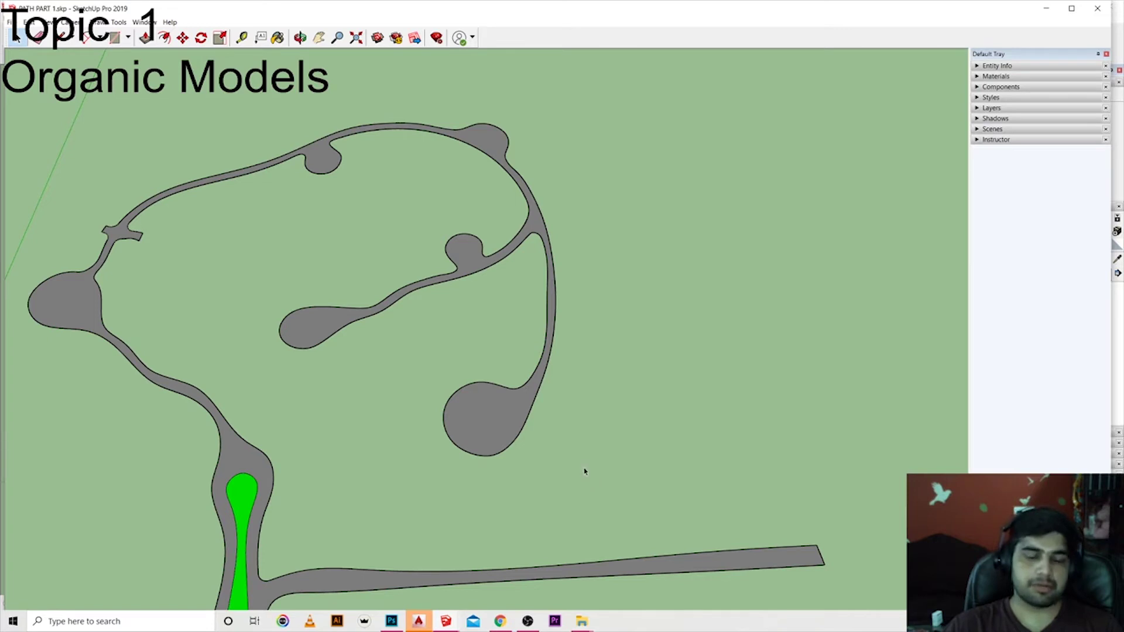
scroll(502, 426, "up", 1)
Step: Draw a small rectangle just above the round end of the path
key("r")
scroll(527, 379, "up", 1)
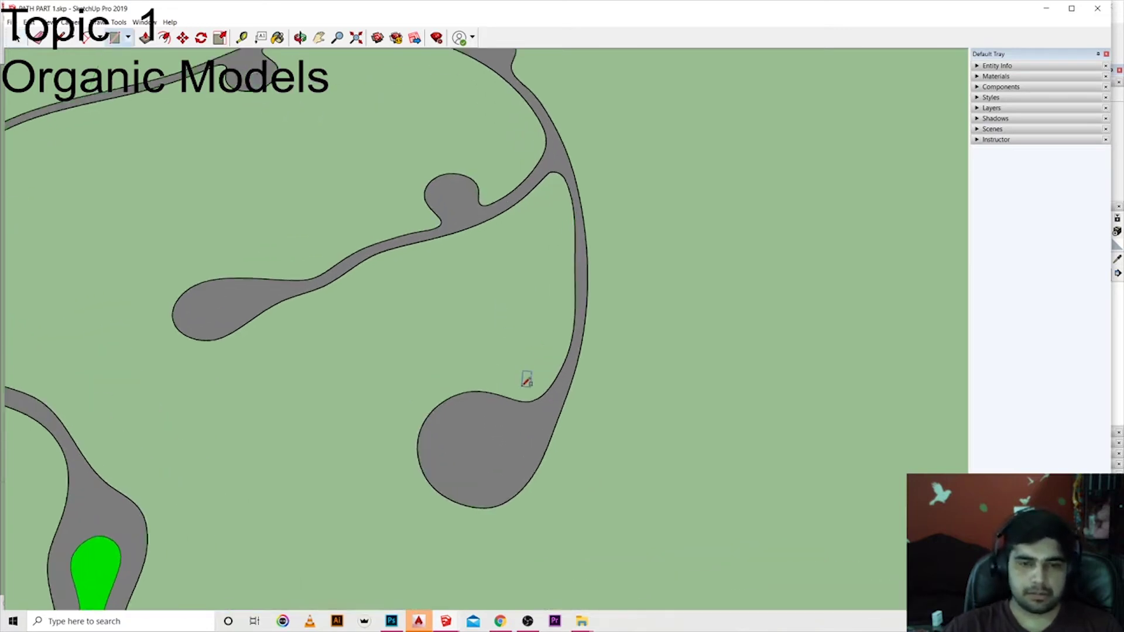
left_click(508, 387)
left_click(469, 343)
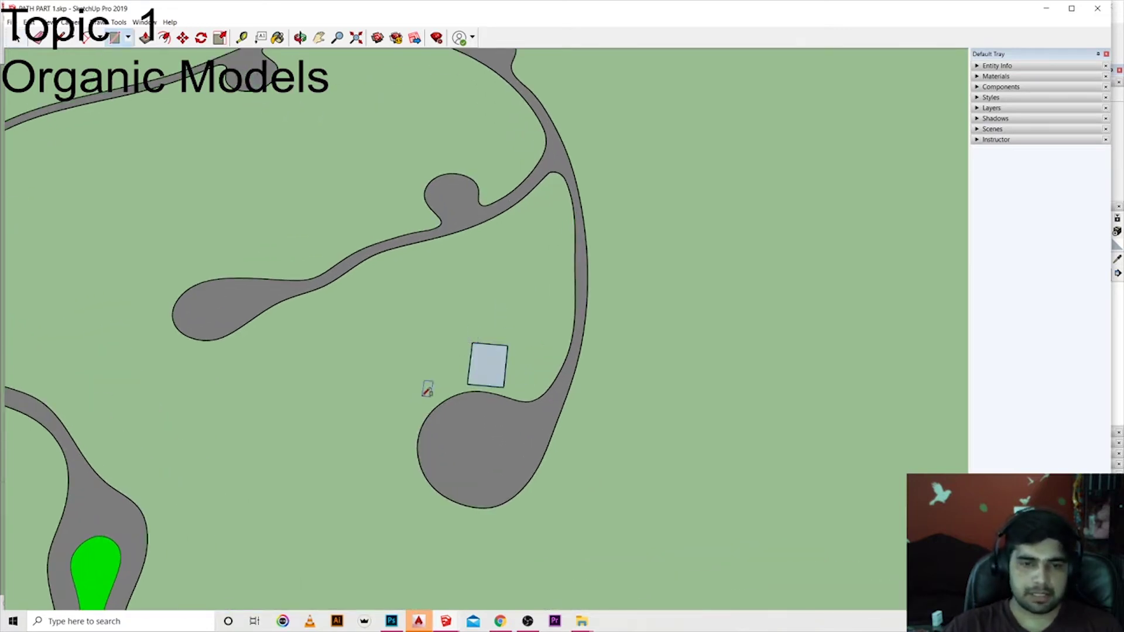
Step: Add four more rectangles around the round path end, then undo the extras
left_click(421, 397)
left_click(360, 430)
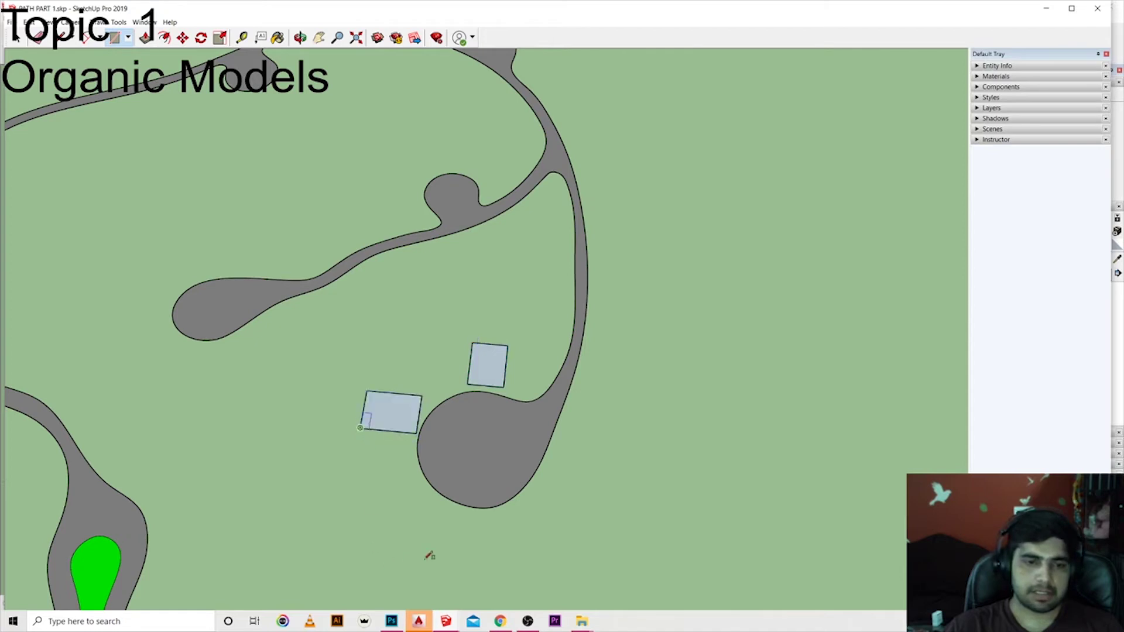
left_click(406, 502)
left_click(352, 545)
left_click(516, 525)
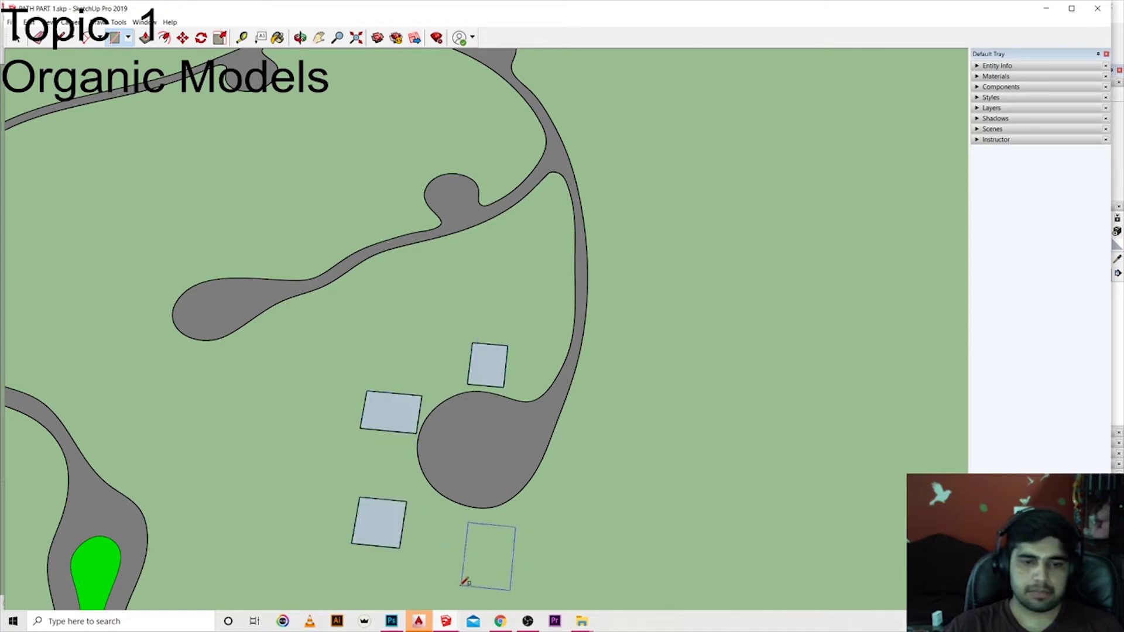
left_click(462, 584)
left_click(580, 498)
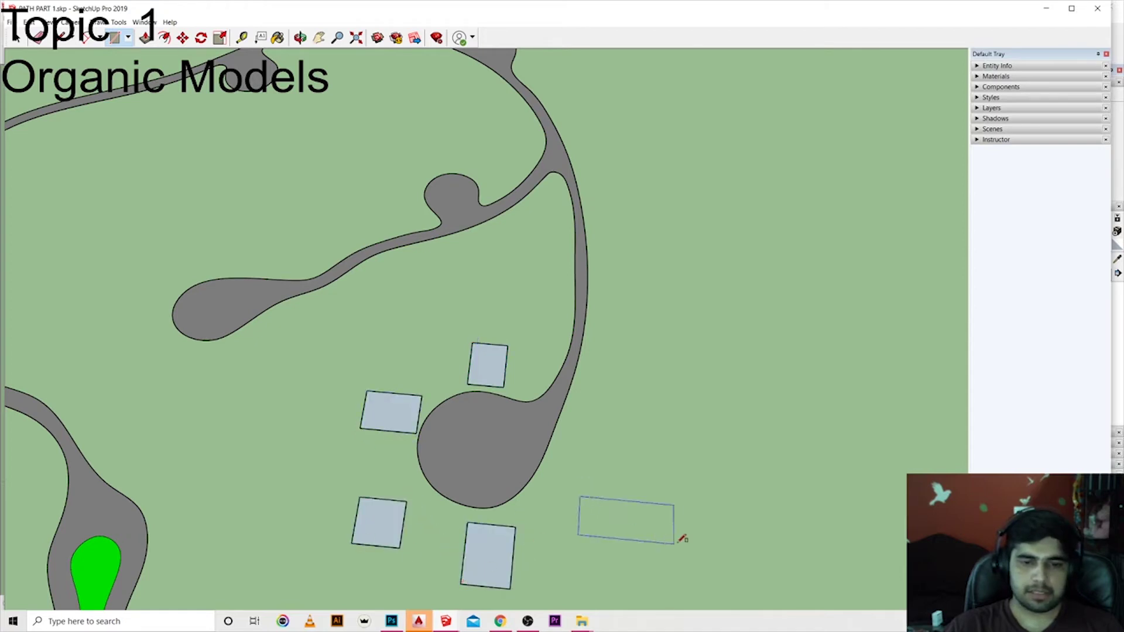
left_click(630, 554)
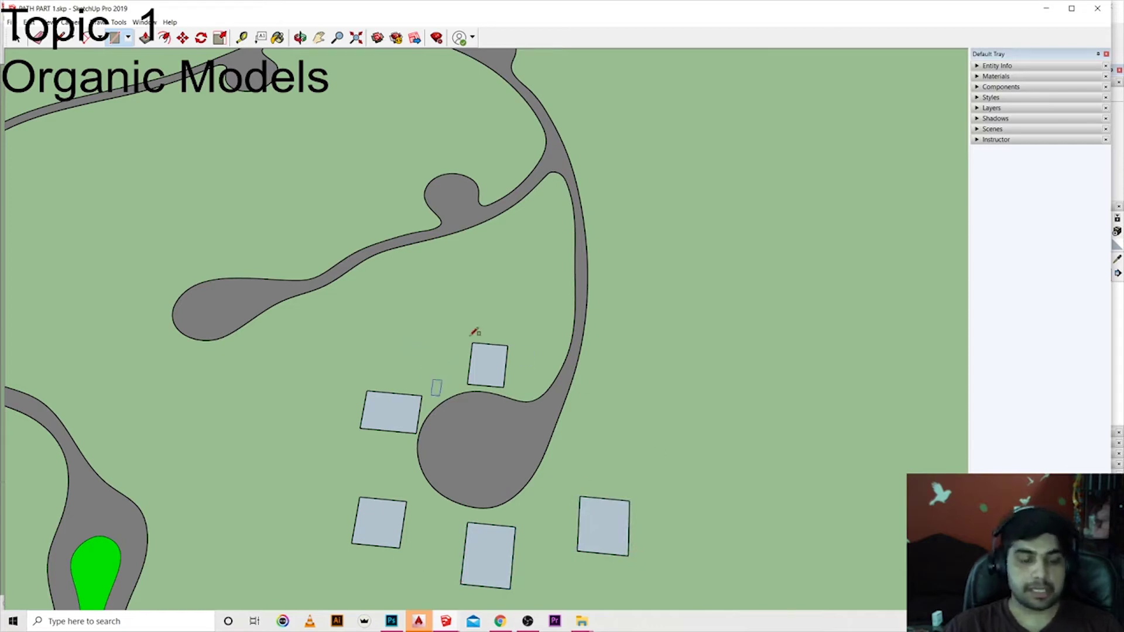
key("ctrl+z")
key("ctrl+z")
key("ctrl+z")
key("ctrl+z")
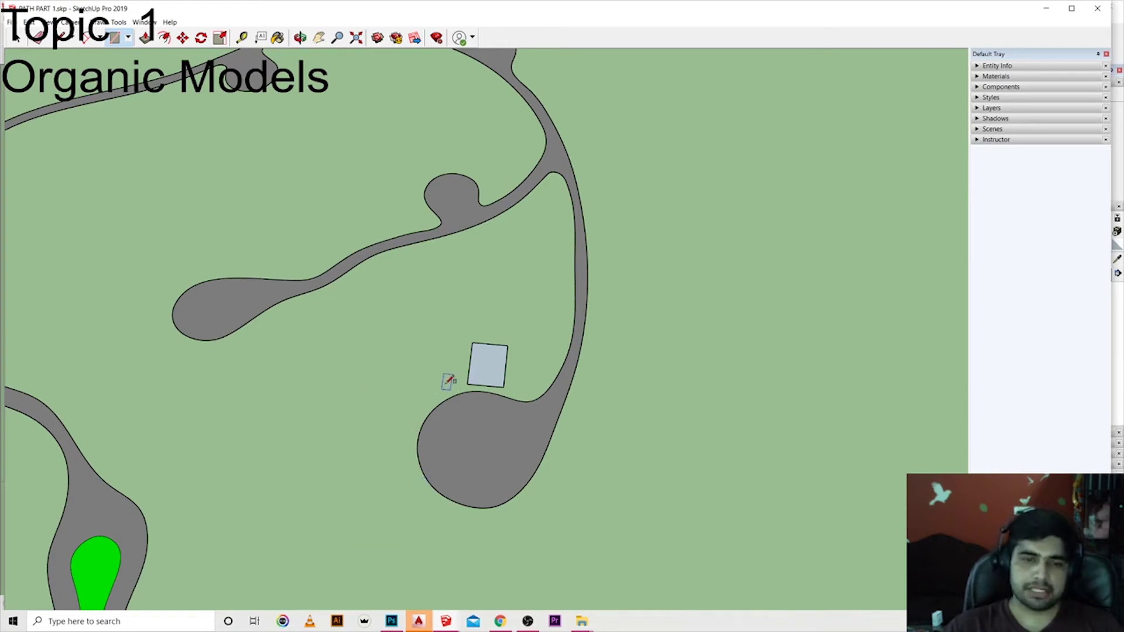
key("ctrl+z")
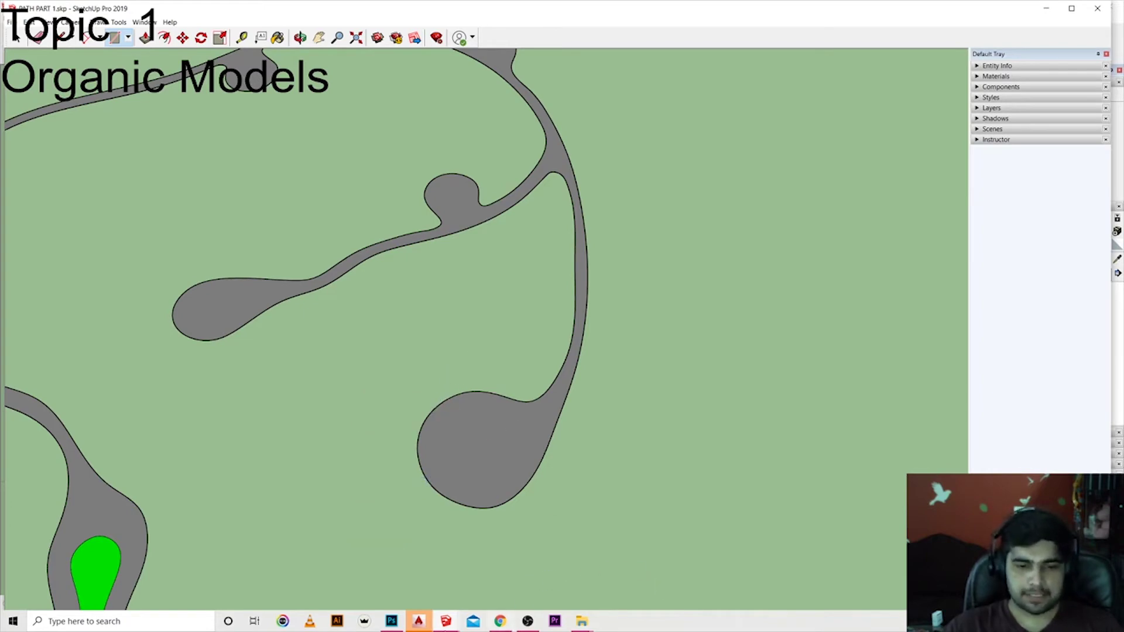
mouse_move(582, 621)
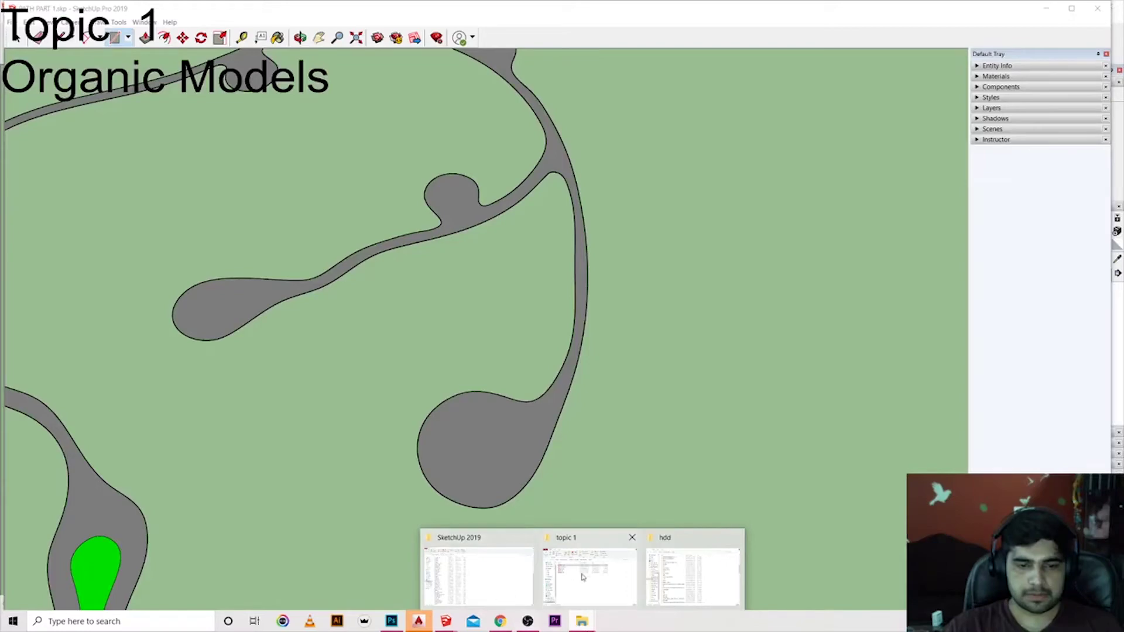
Step: Minimize the topic 1 folder and pick the thesis SketchUp window from the taskbar previews
left_click(585, 576)
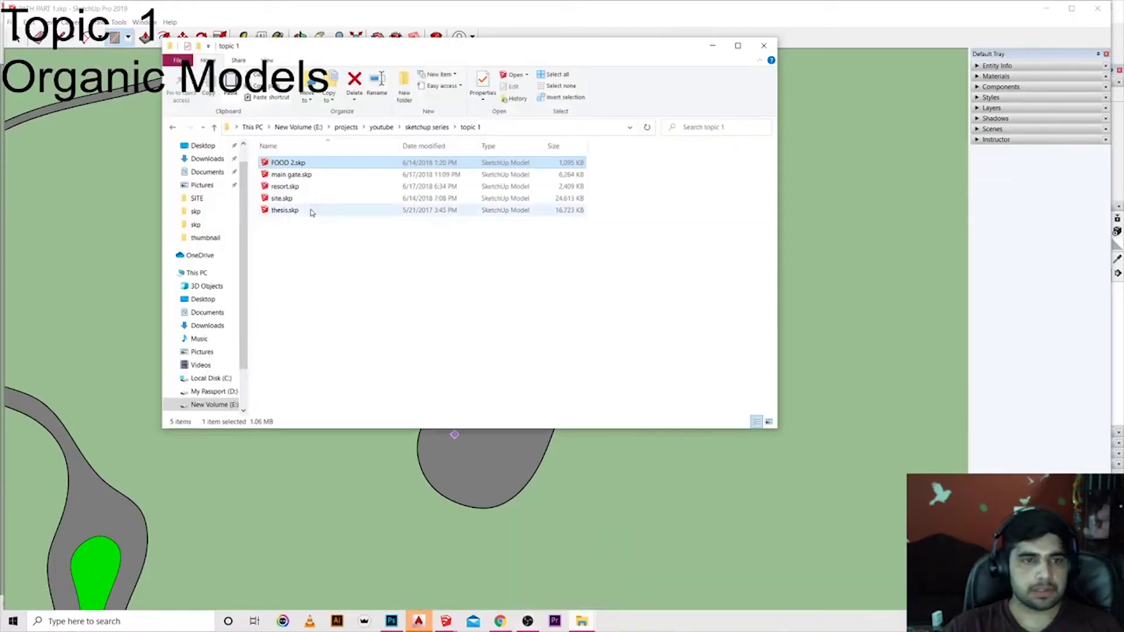
left_click(713, 45)
left_click(1098, 8)
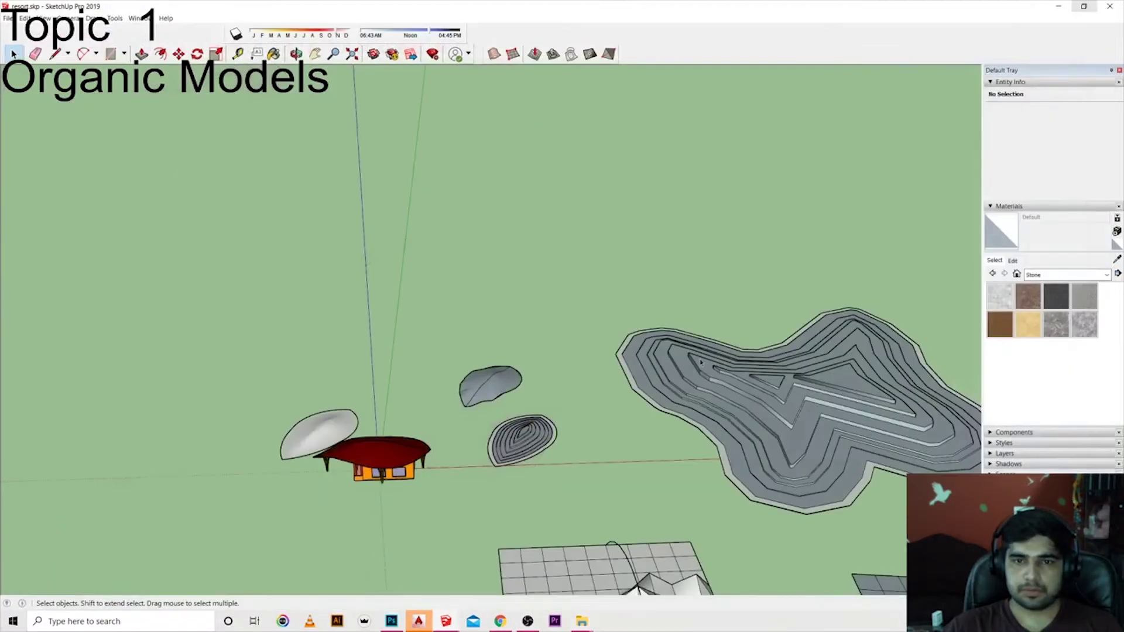
scroll(415, 445, "down", 3)
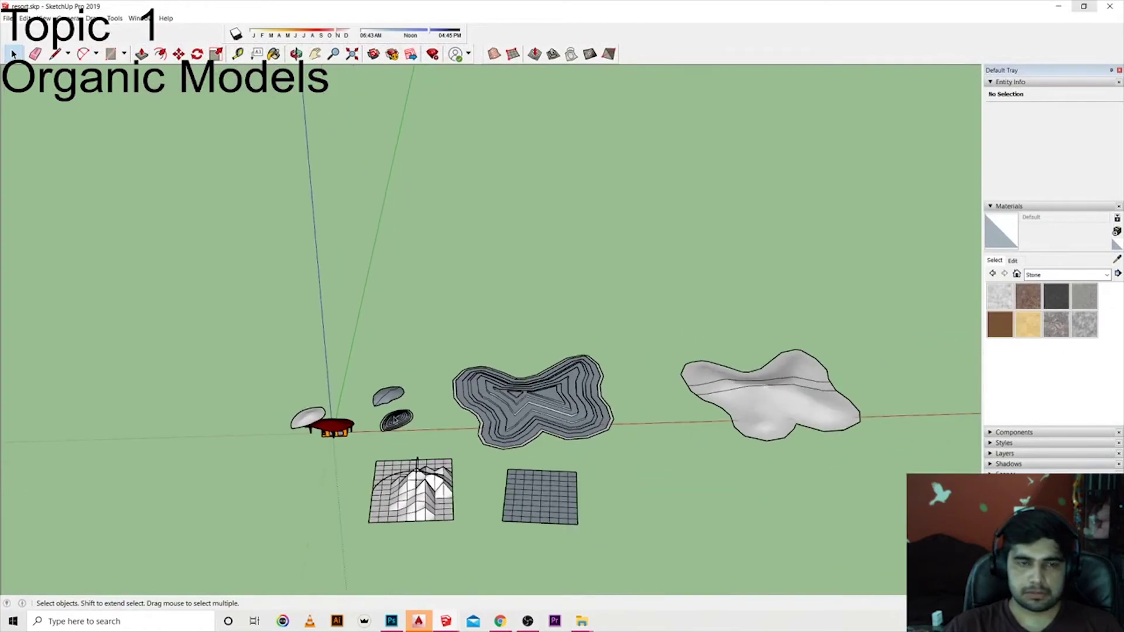
left_click(418, 622)
left_click(440, 625)
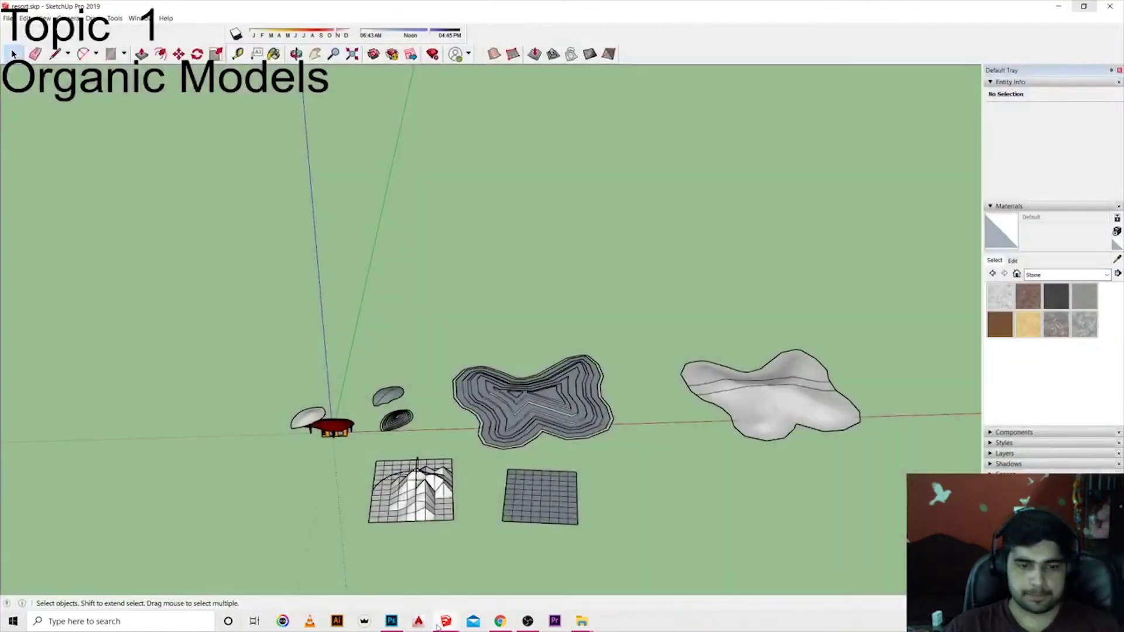
left_click(462, 620)
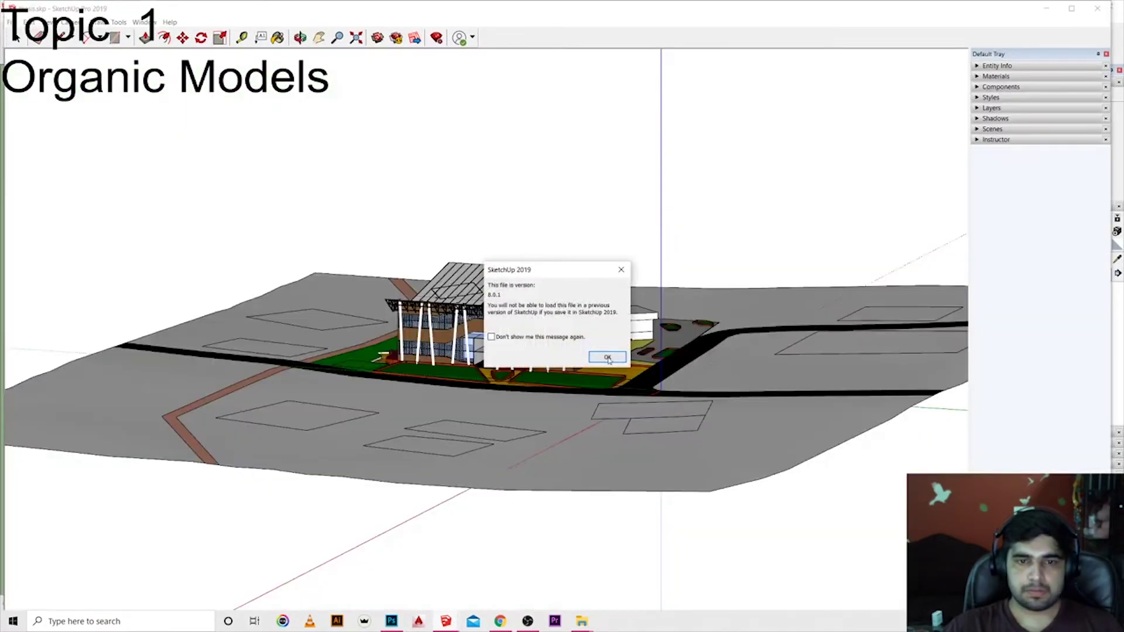
Step: Orbit closer to the thesis building, then Zoom Extents to fit the whole site
left_click(608, 358)
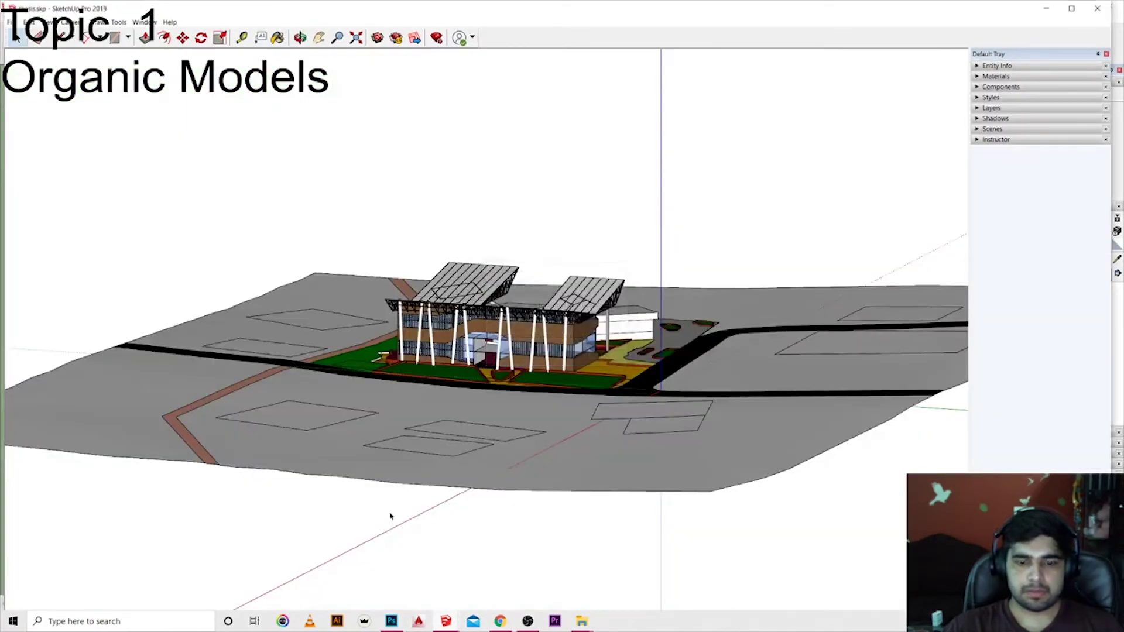
scroll(551, 503, "up", 5)
scroll(432, 490, "up", 3)
scroll(309, 451, "up", 2)
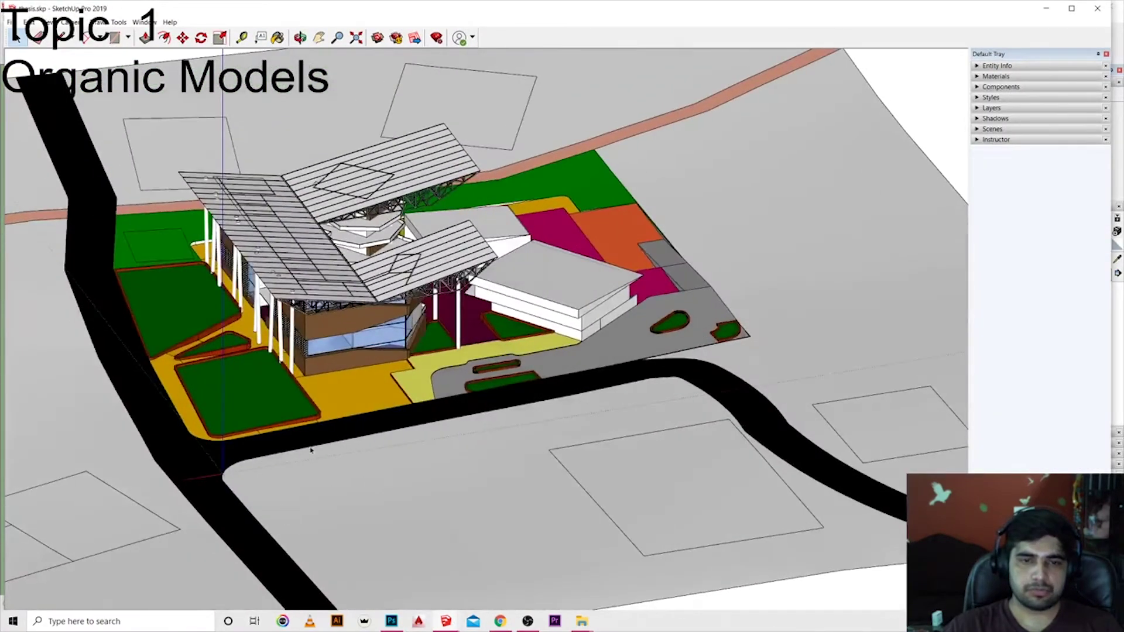
middle_click_drag(408, 407, 627, 332)
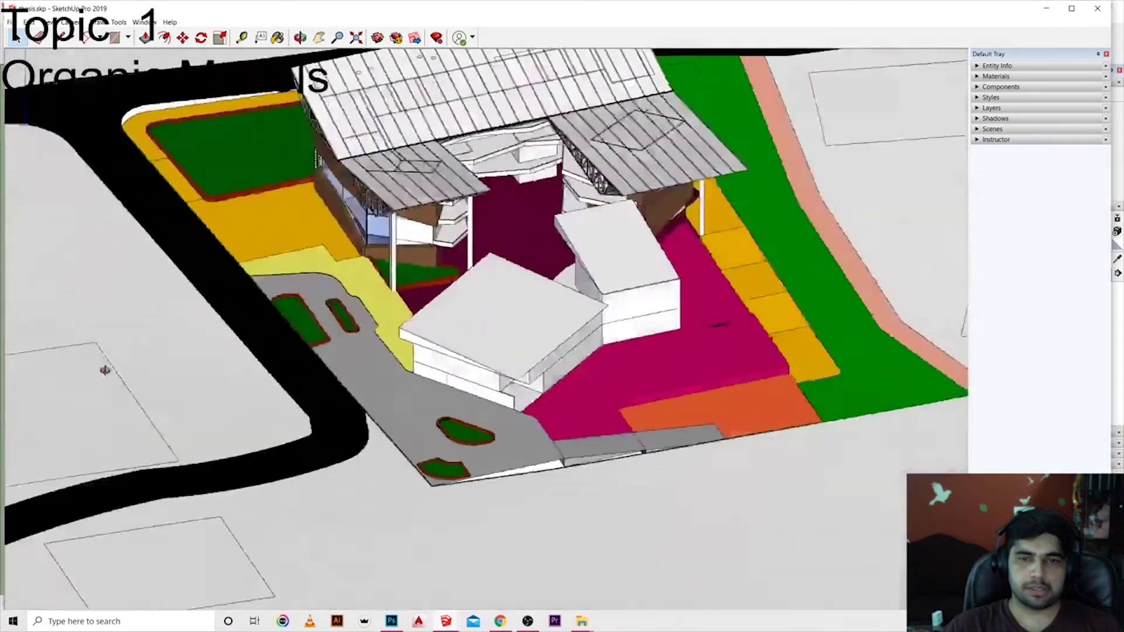
scroll(379, 333, "up", 3)
scroll(379, 333, "down", 3)
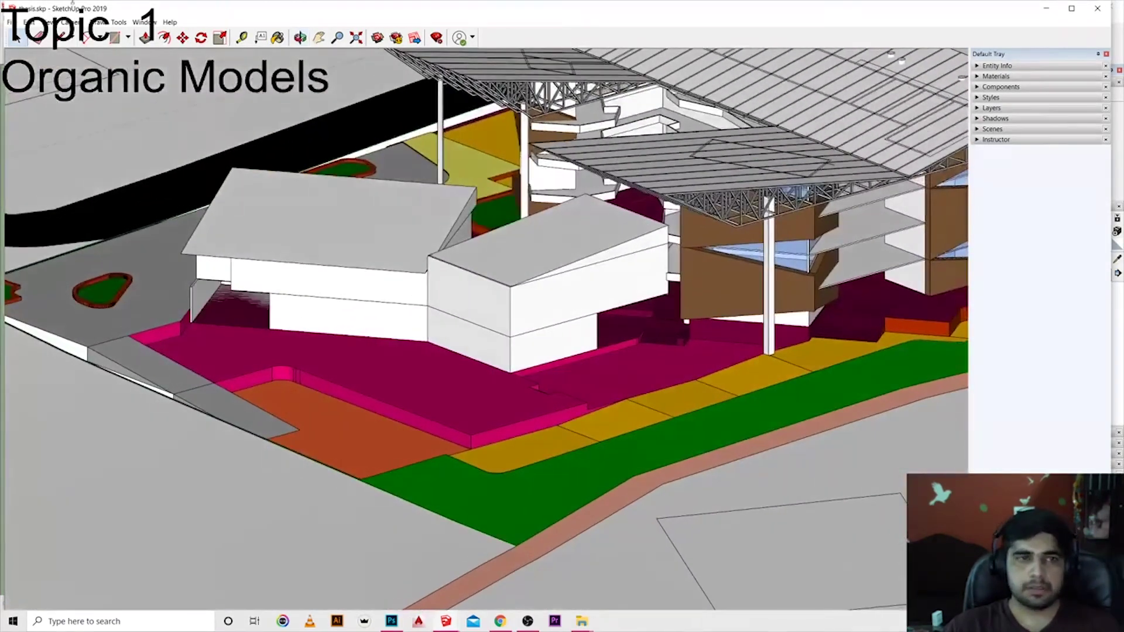
left_click(78, 22)
left_click(93, 180)
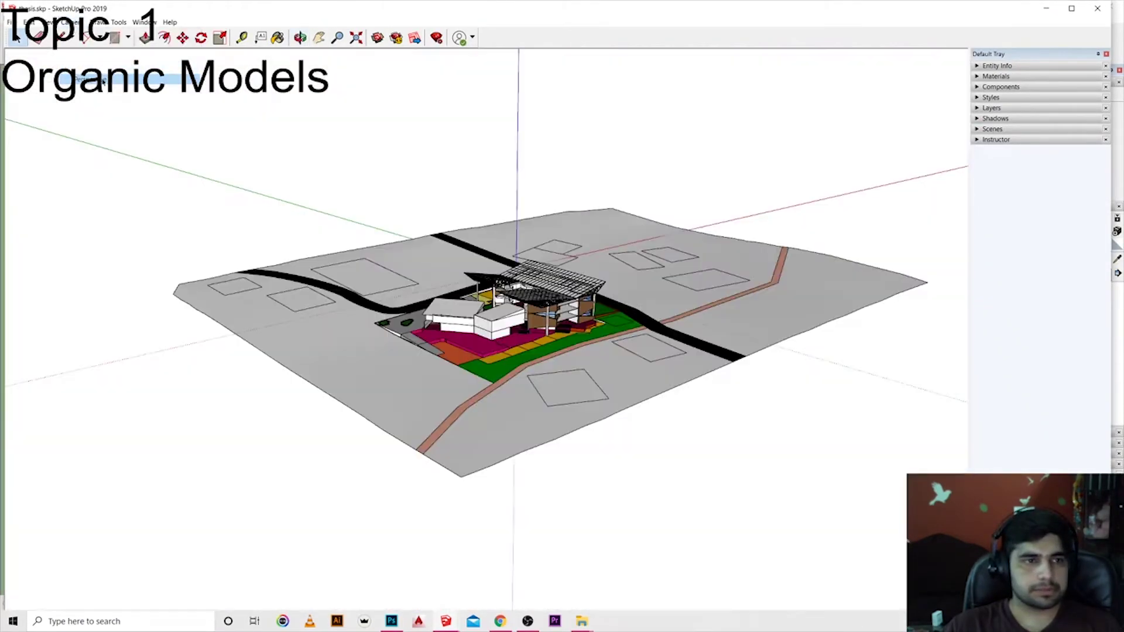
Step: Orbit the thesis building from low facade, higher, white-wing and whole-site viewpoints
scroll(490, 264, "up", 4)
scroll(490, 264, "up", 3)
scroll(490, 265, "up", 3)
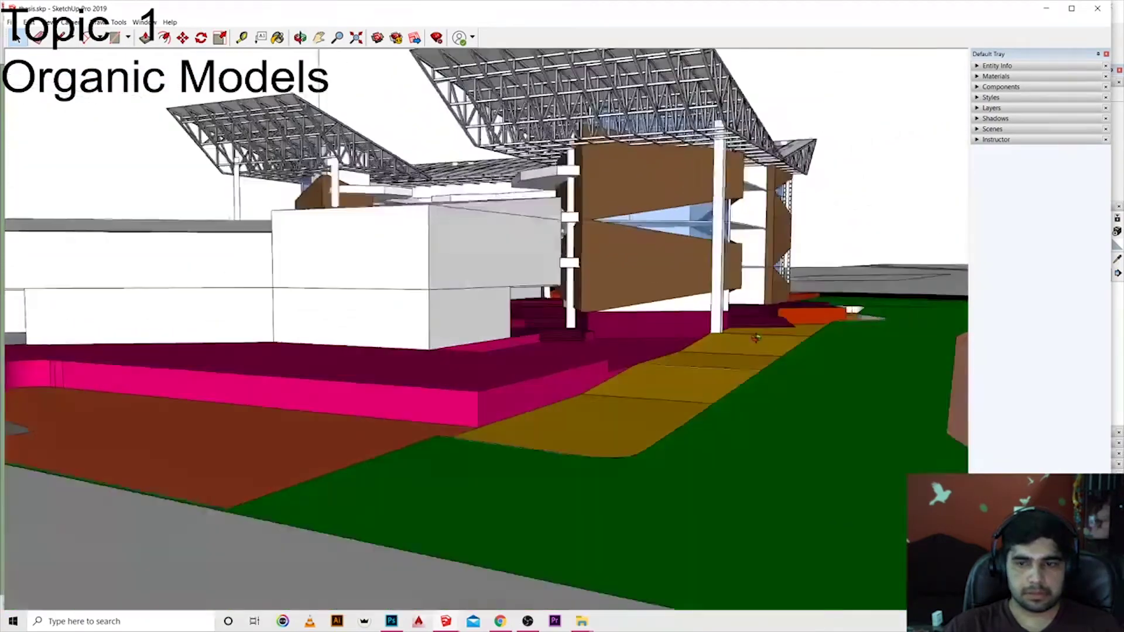
scroll(528, 293, "up", 2)
middle_click_drag(645, 352, 690, 377)
scroll(644, 398, "down", 3)
scroll(586, 428, "down", 3)
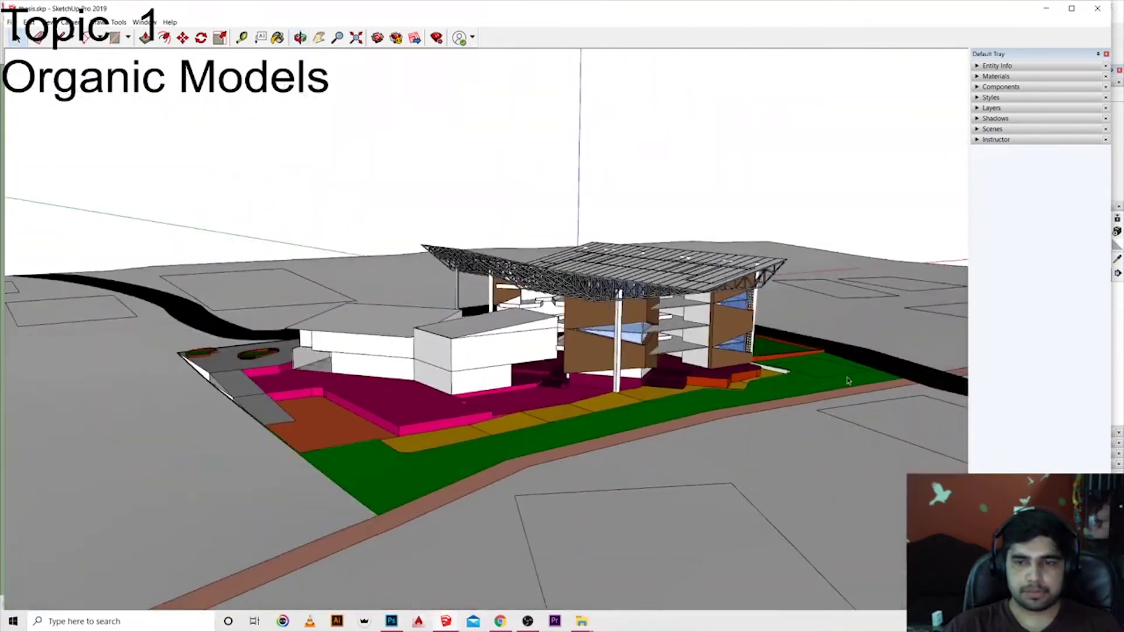
scroll(540, 445, "up", 1)
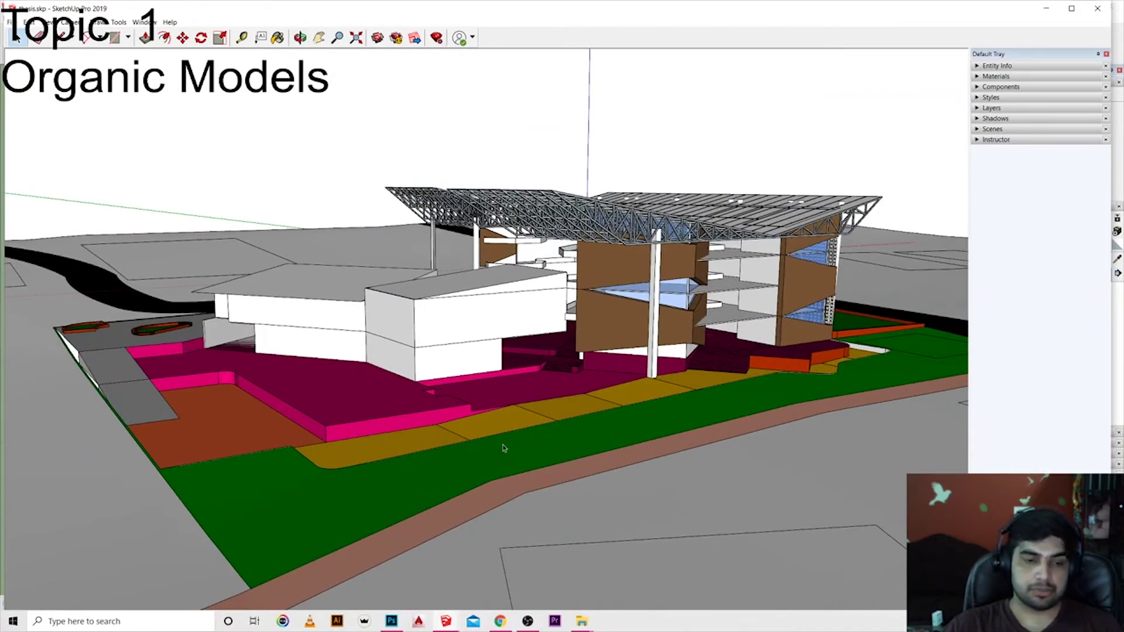
middle_click_drag(560, 446, 726, 445)
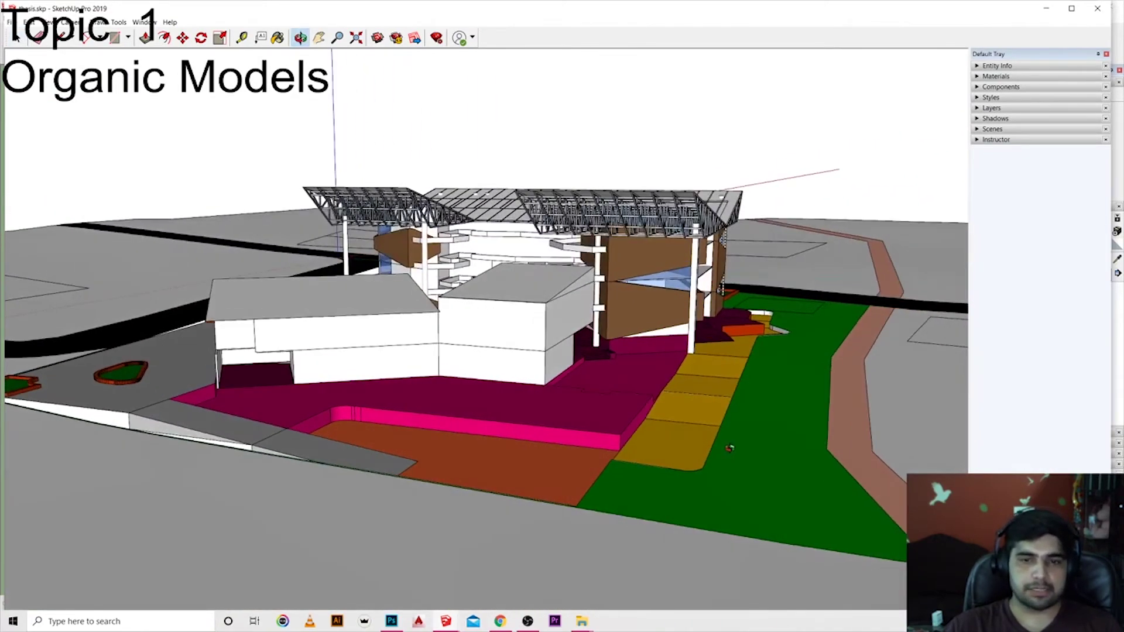
scroll(761, 304, "up", 2)
scroll(802, 277, "up", 3)
scroll(802, 277, "down", 3)
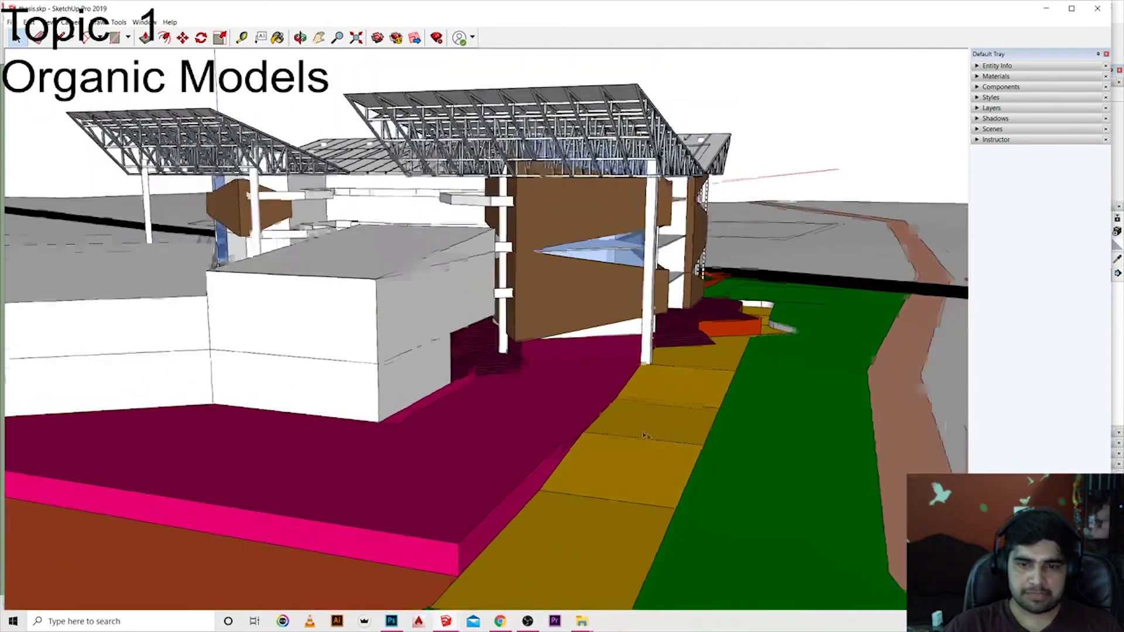
scroll(664, 375, "down", 3)
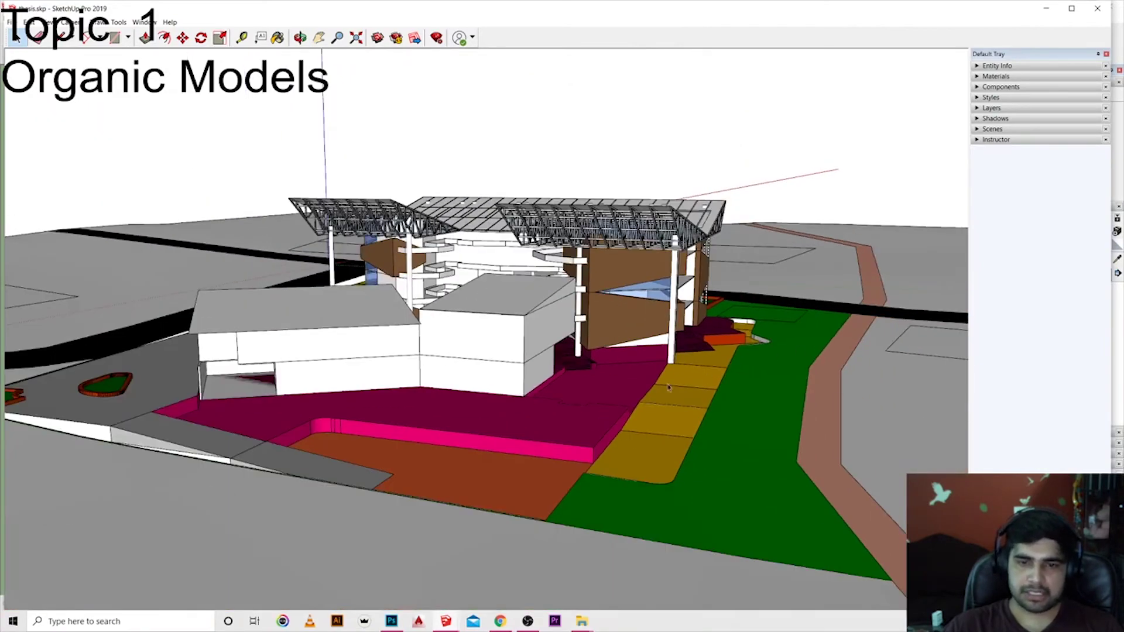
mouse_move(668, 387)
middle_mouse_down()
mouse_move(728, 345)
mouse_move(810, 434)
middle_mouse_up()
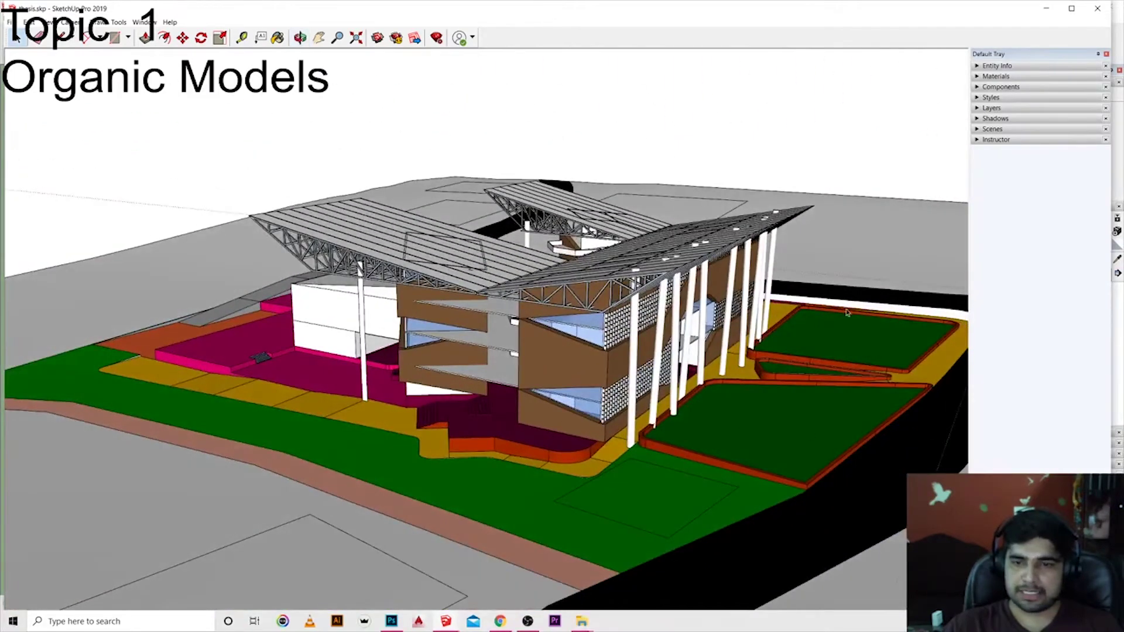
middle_click_drag(176, 351, 518, 358)
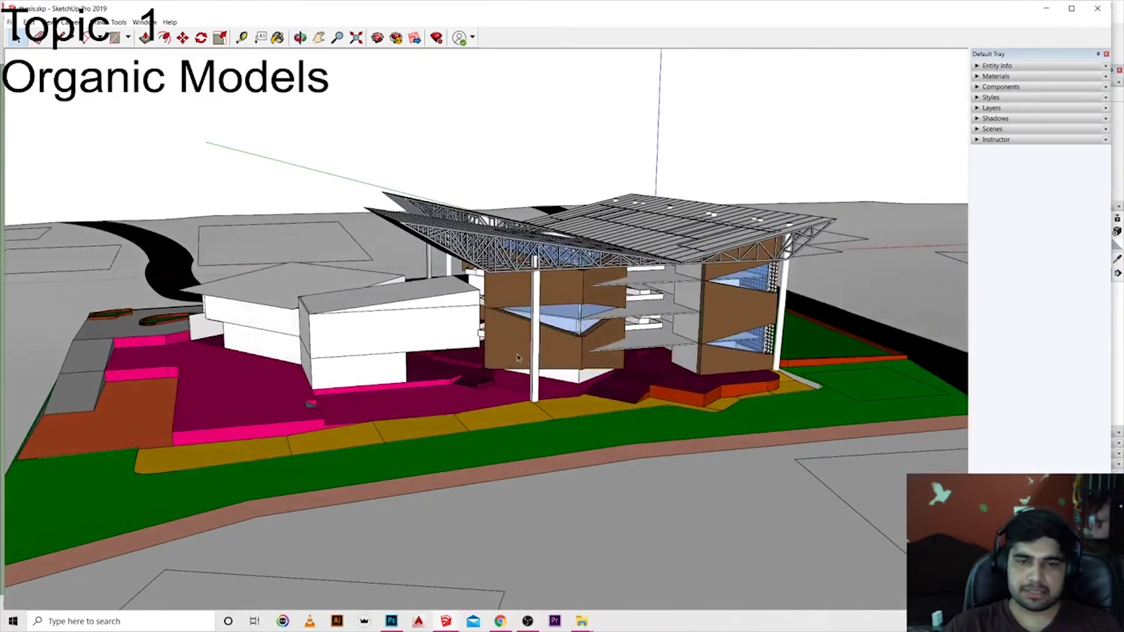
middle_click_drag(782, 364, 410, 404)
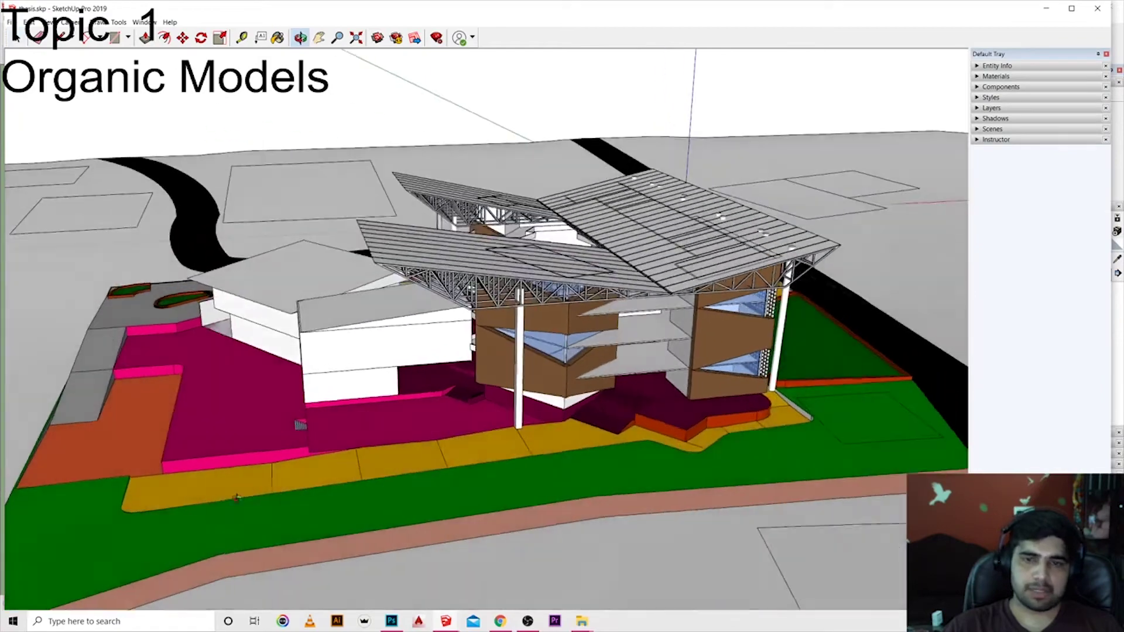
scroll(390, 404, "down", 3)
scroll(389, 404, "up", 1)
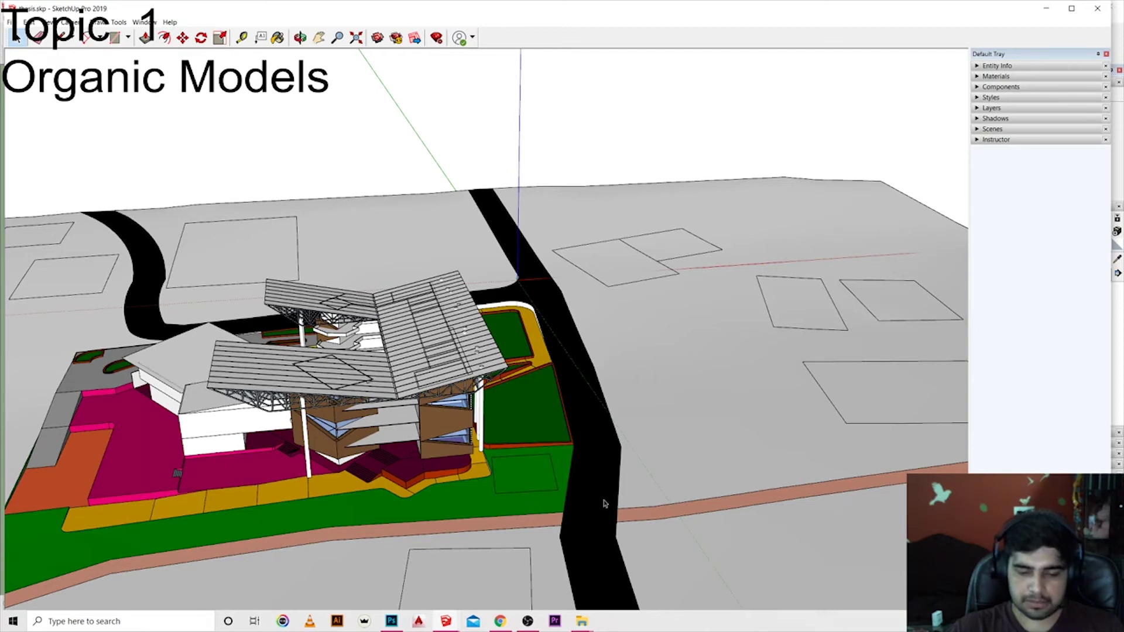
Step: Orbit to eye-level views toward the pink courtyard, then minimize thesis.skp
scroll(697, 490, "down", 3)
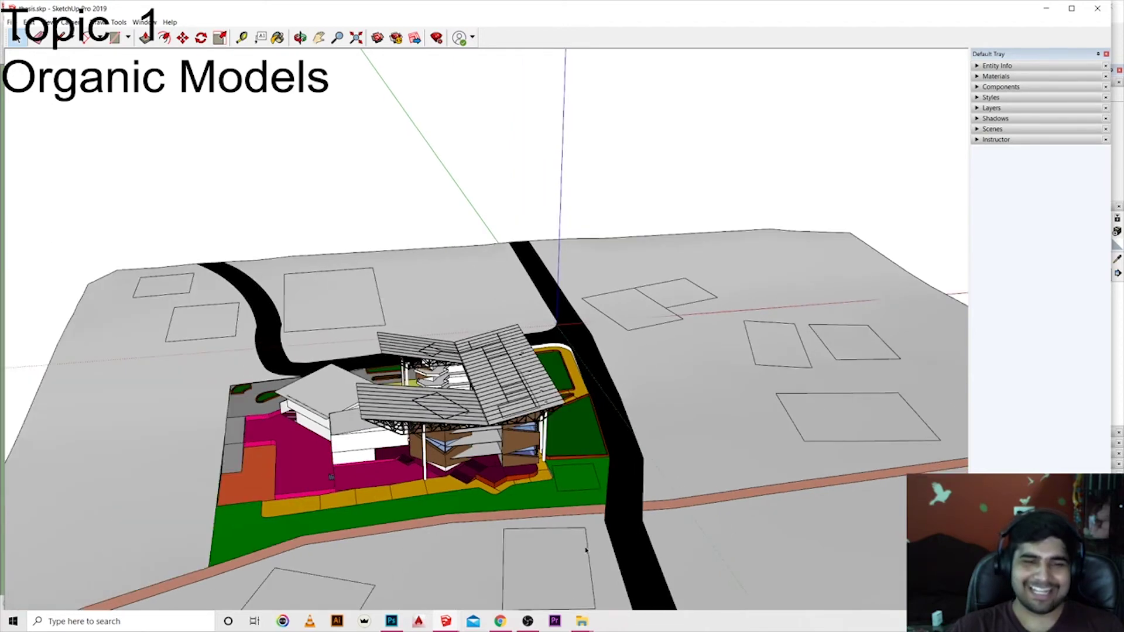
scroll(696, 490, "up", 5)
mouse_move(697, 490)
middle_mouse_down()
mouse_move(673, 351)
mouse_move(454, 396)
middle_mouse_up()
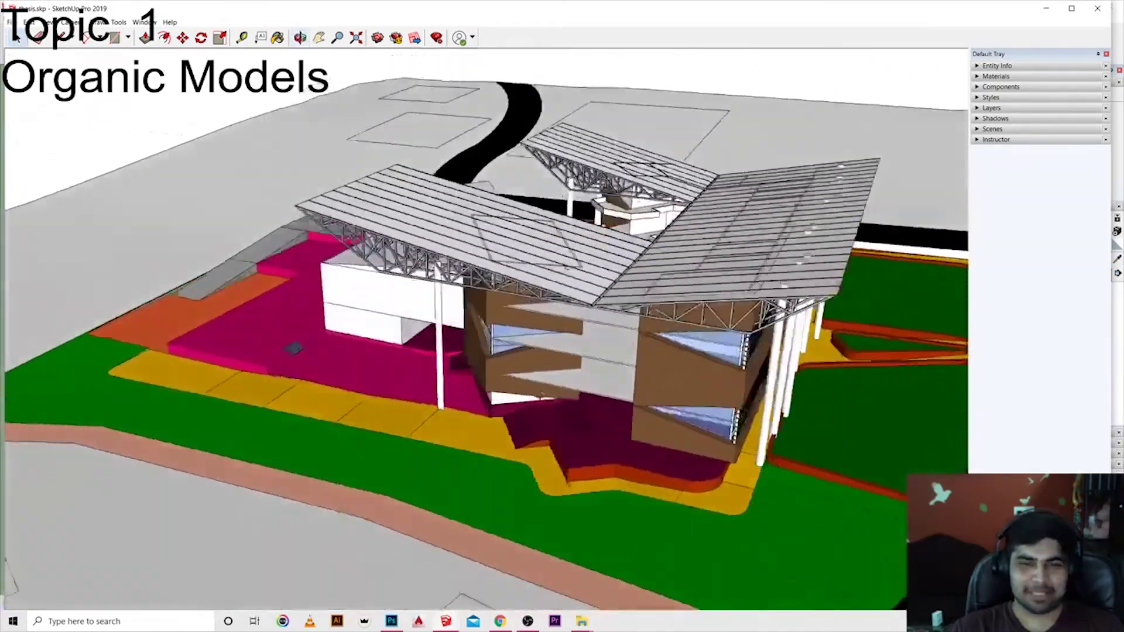
mouse_move(453, 396)
middle_mouse_down()
mouse_move(393, 354)
mouse_move(752, 228)
mouse_move(593, 394)
middle_mouse_up()
scroll(393, 355, "up", 3)
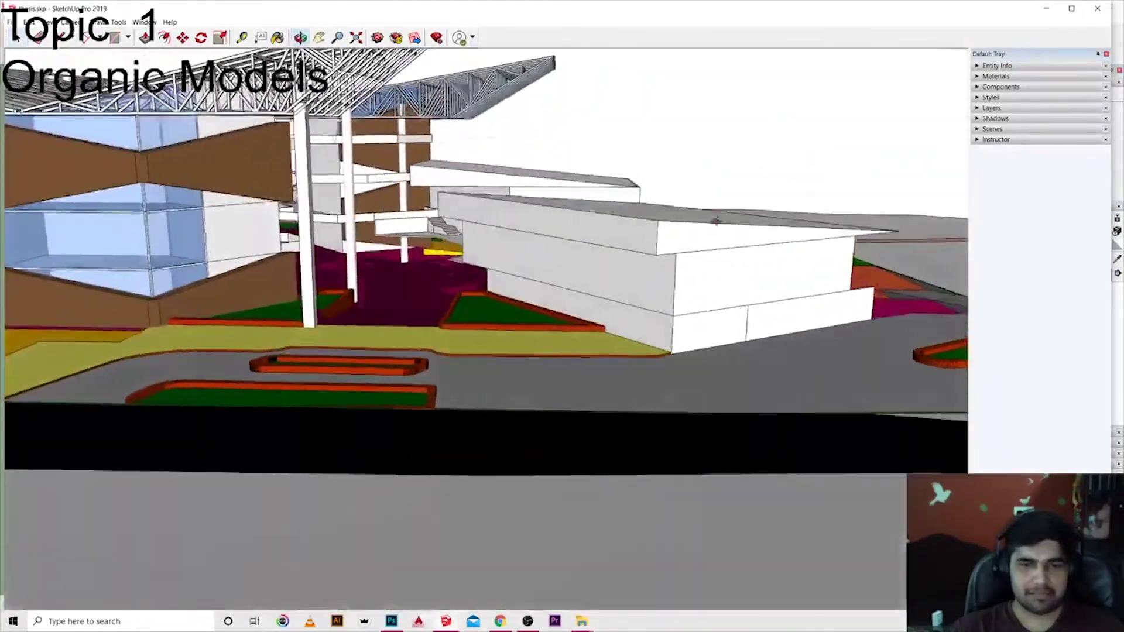
middle_click_drag(593, 395, 715, 221)
left_click(1052, 9)
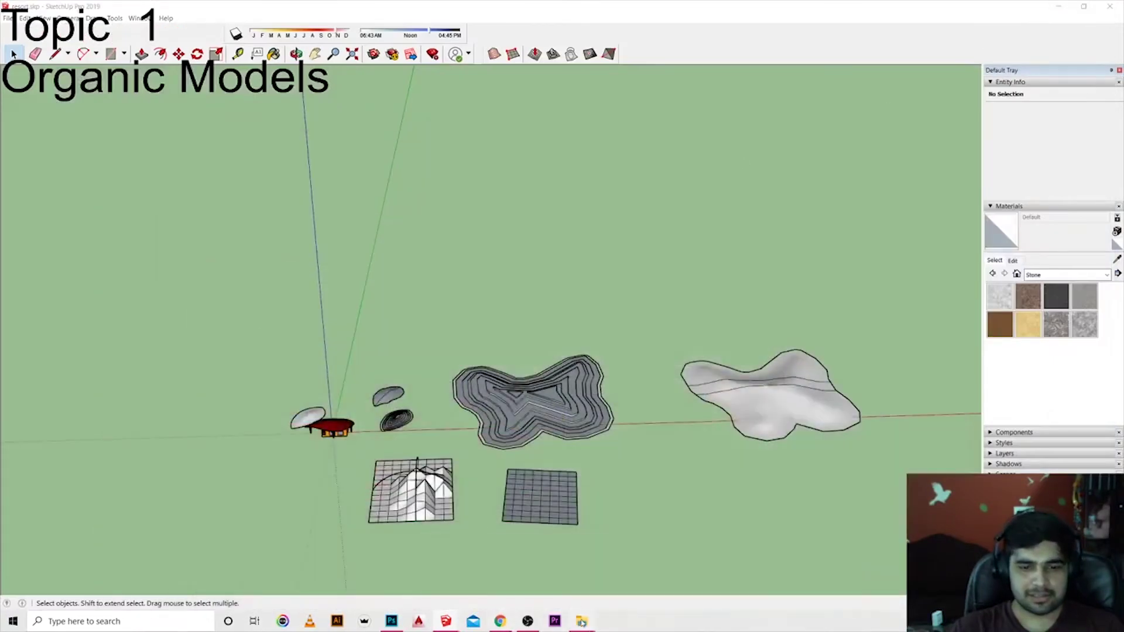
Step: Browse My Passport (D:) > work > thesis > final model, select thesis.skp, then minimize Explorer
left_click(697, 577)
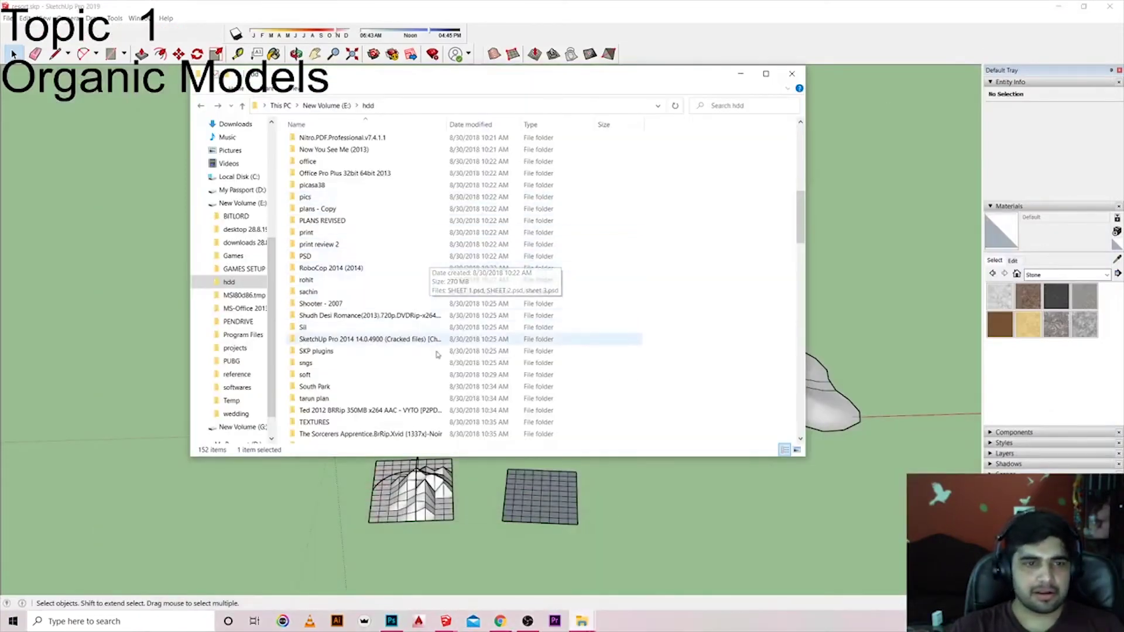
scroll(352, 293, "down", 3)
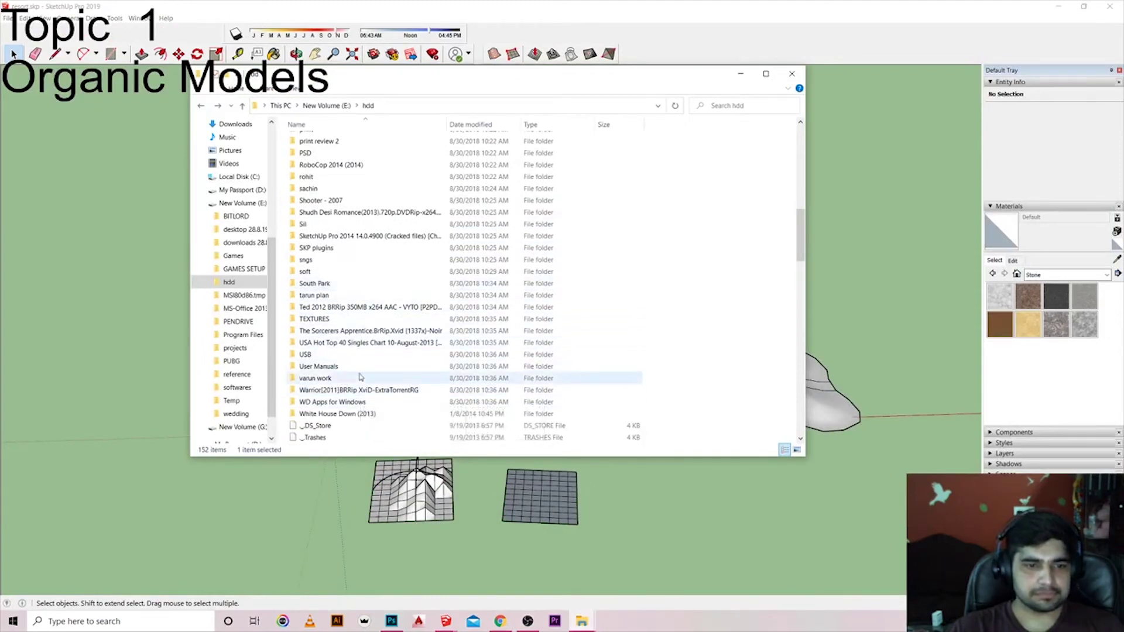
scroll(327, 378, "up", 2)
left_click(242, 189)
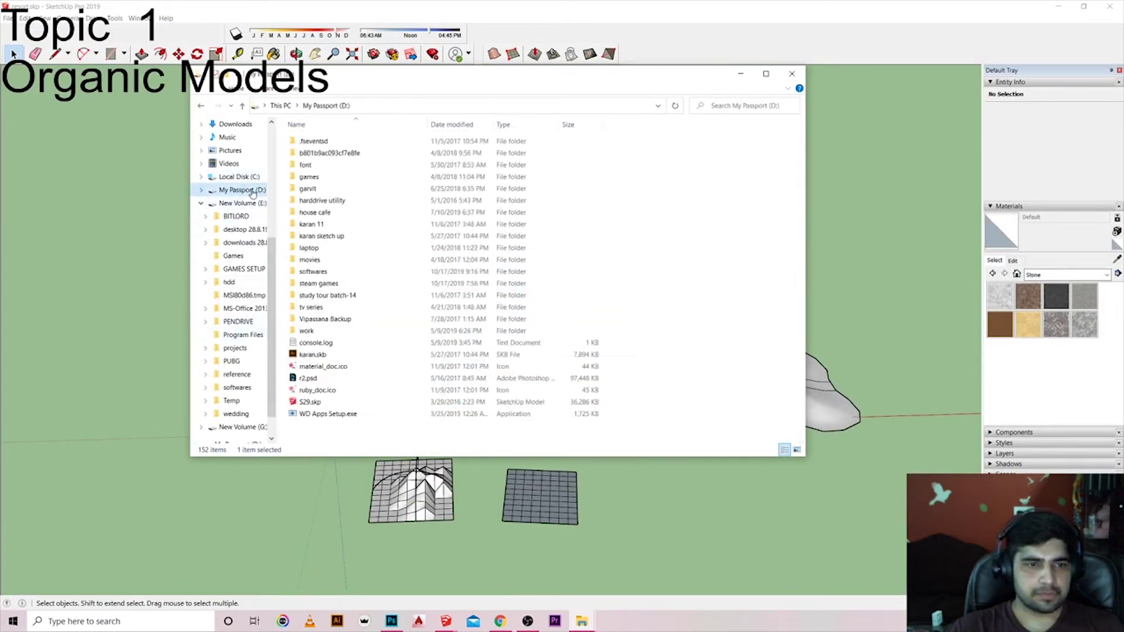
double_click(354, 330)
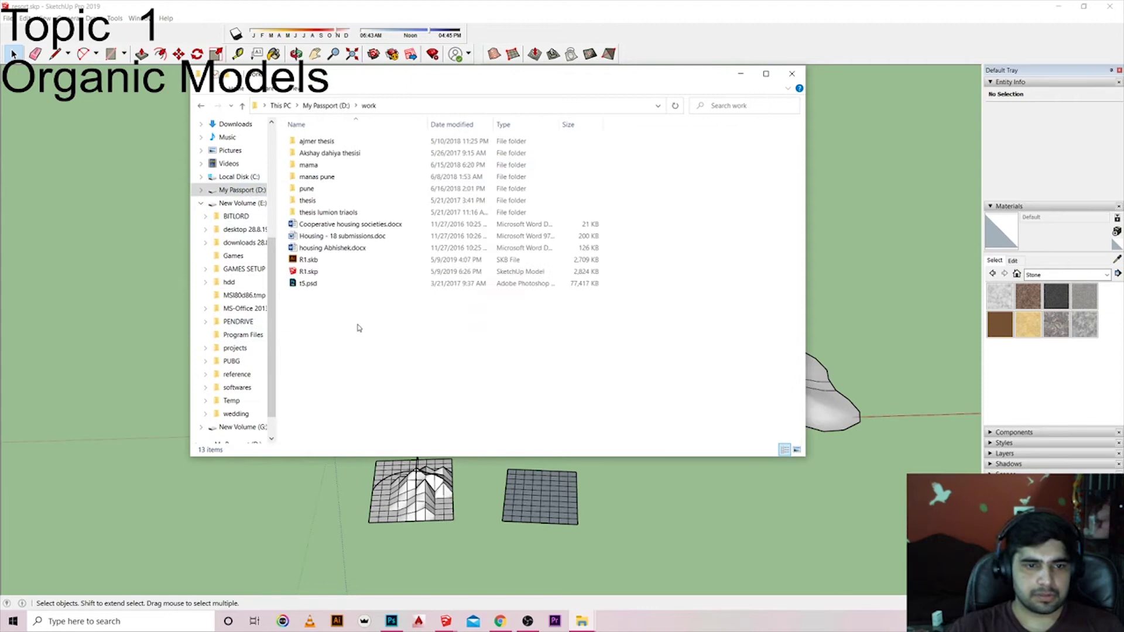
double_click(354, 202)
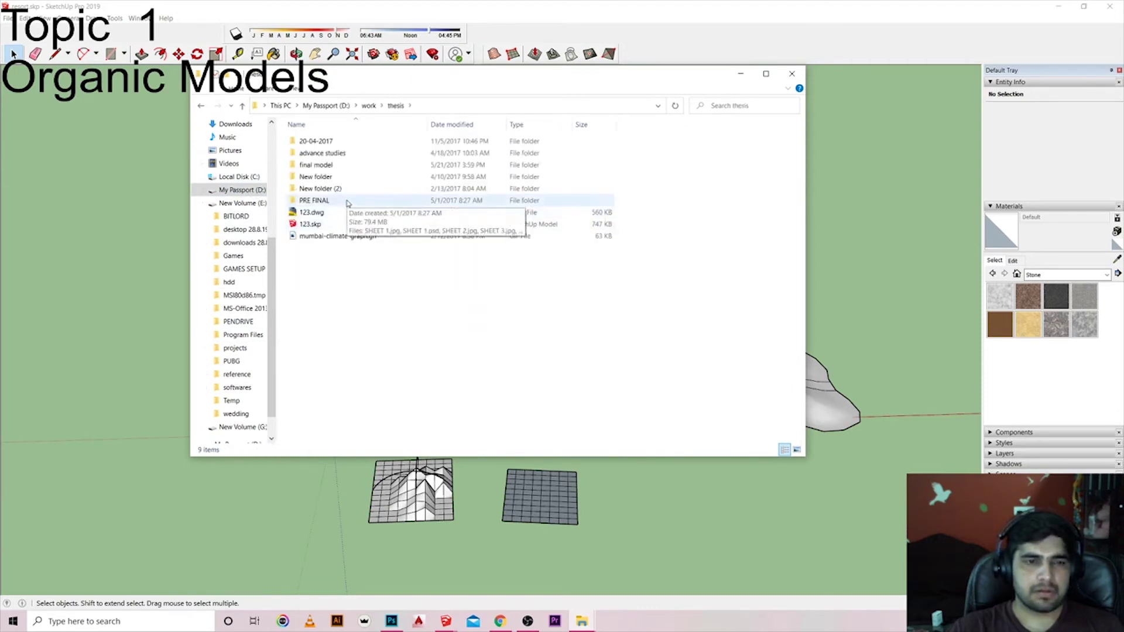
double_click(347, 189)
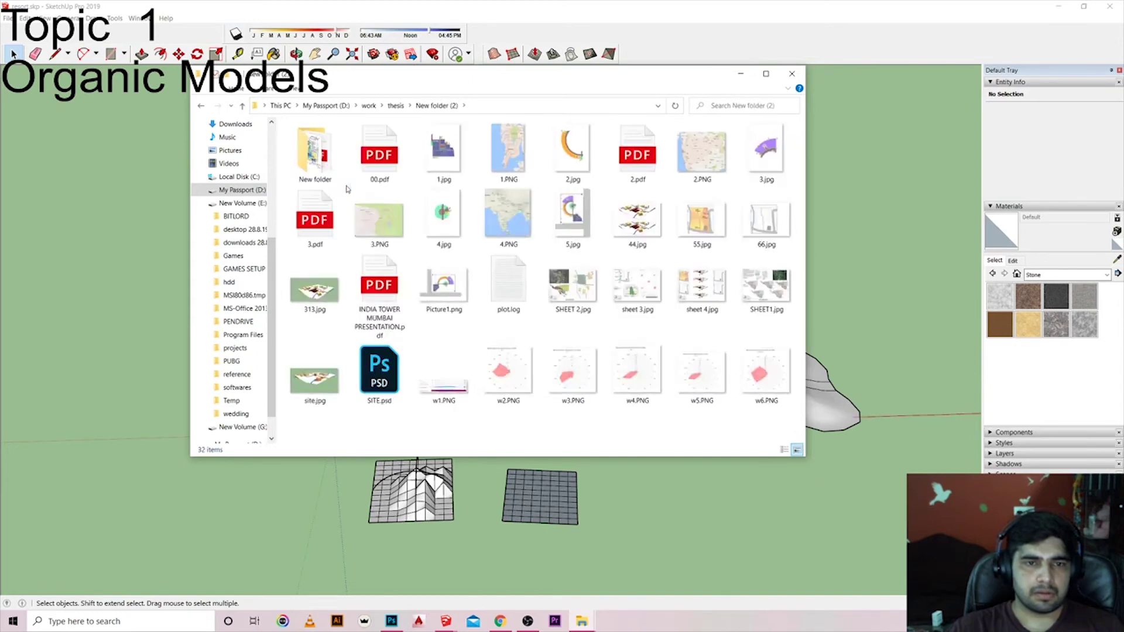
key("alt+Left")
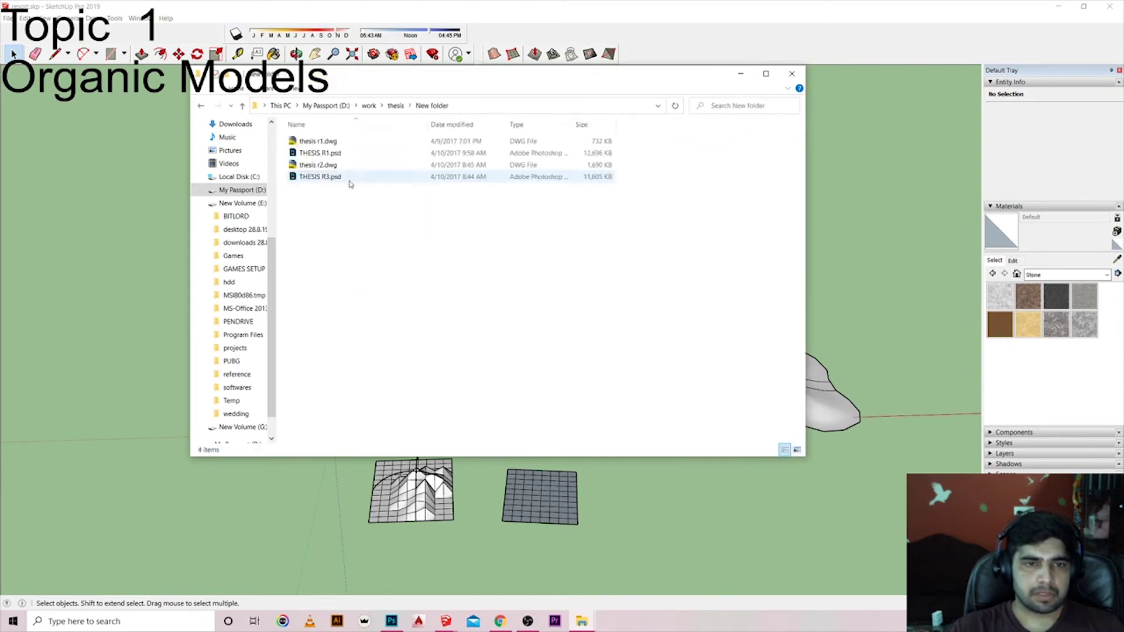
double_click(315, 166)
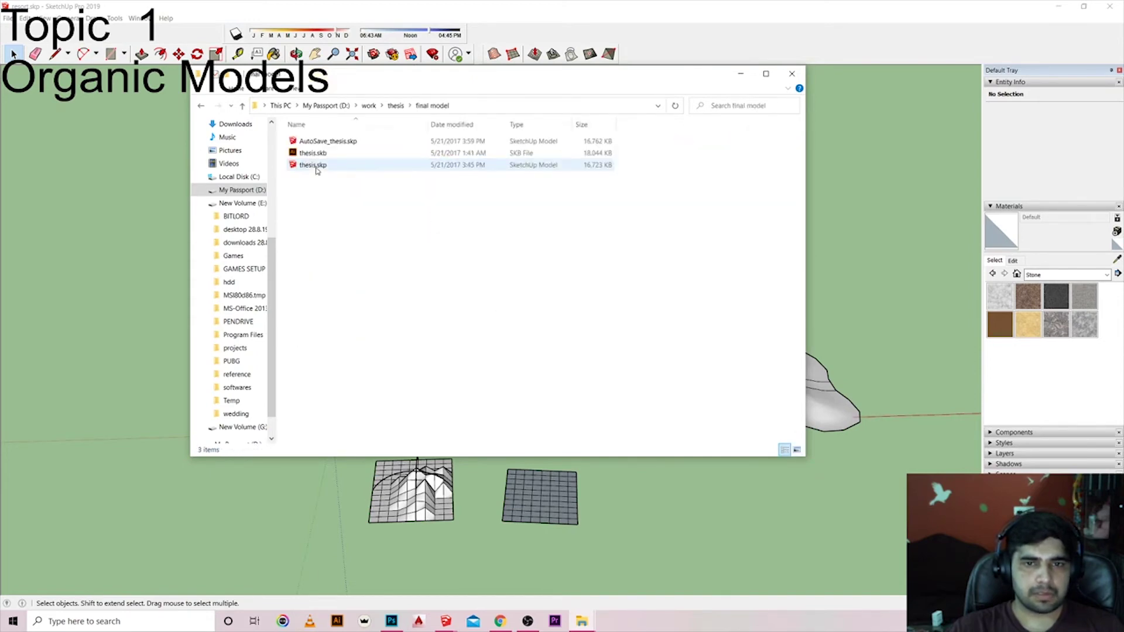
left_click(316, 167)
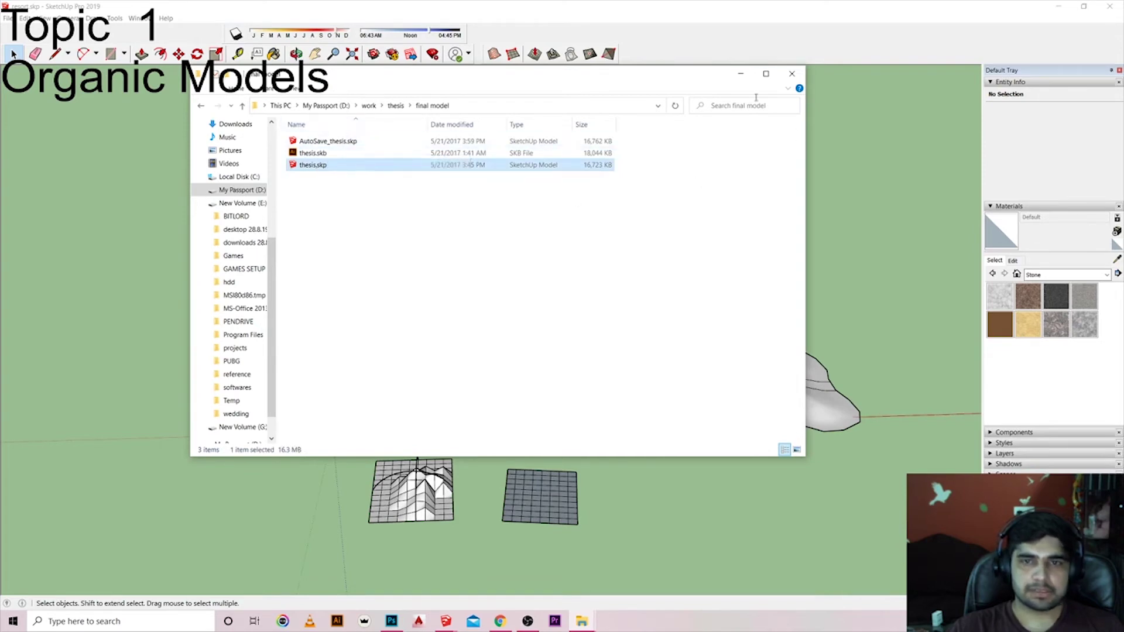
left_click(740, 73)
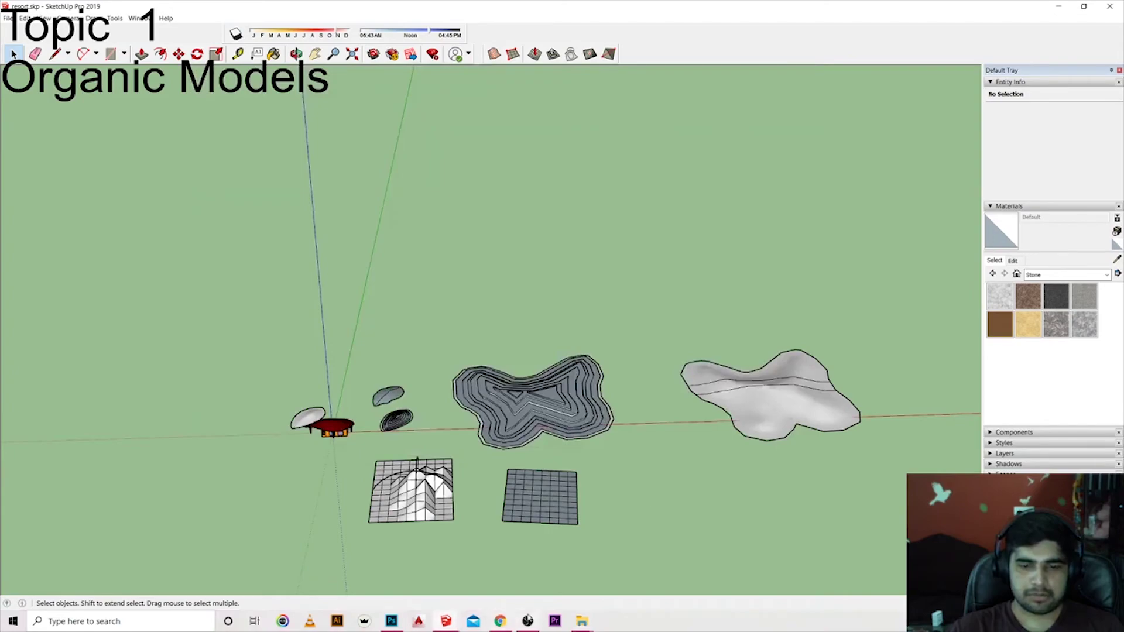
mouse_move(445, 620)
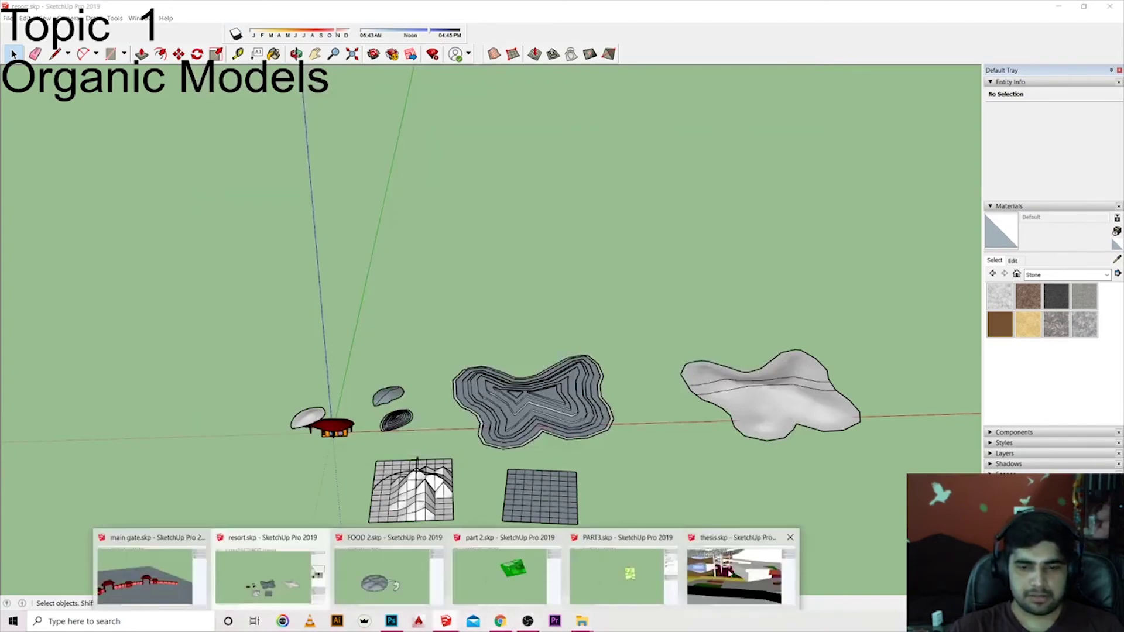
Step: Bring thesis.skp forward, orbit over the roofs, and dismiss the version 8.0.1 notice
left_click(732, 573)
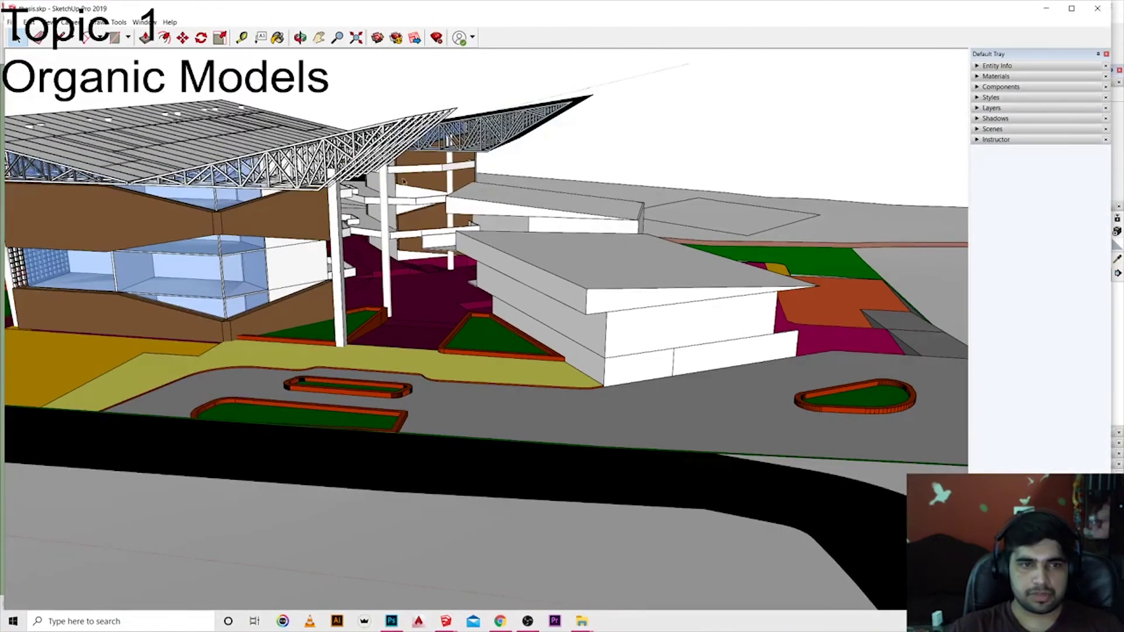
mouse_move(533, 386)
middle_mouse_down()
mouse_move(484, 310)
mouse_move(385, 218)
mouse_move(416, 268)
middle_mouse_up()
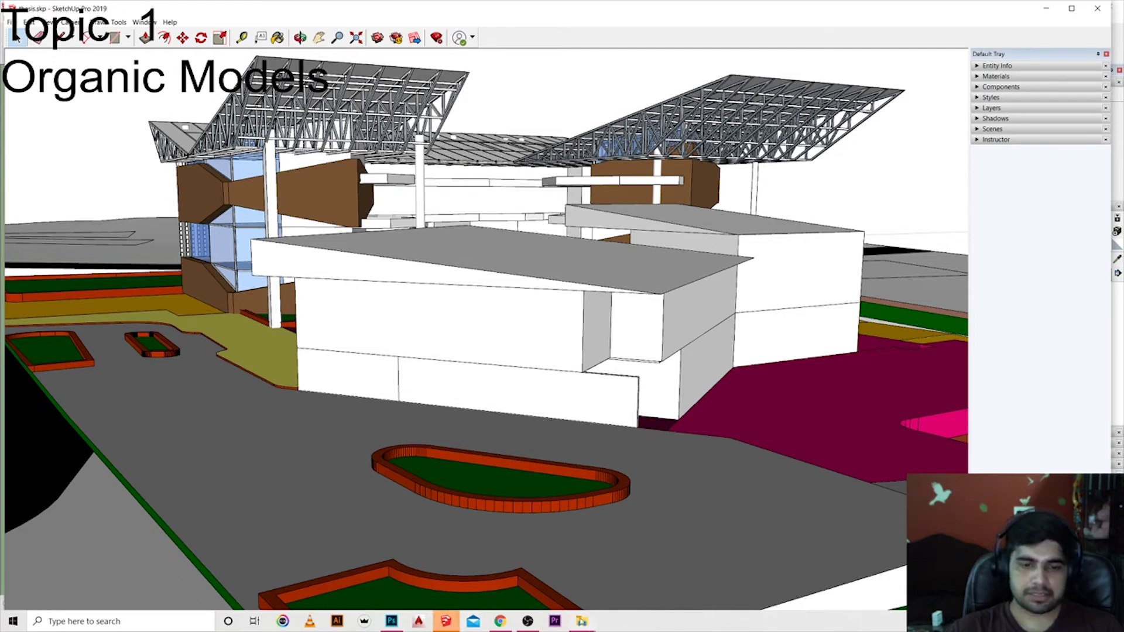
left_click(456, 622)
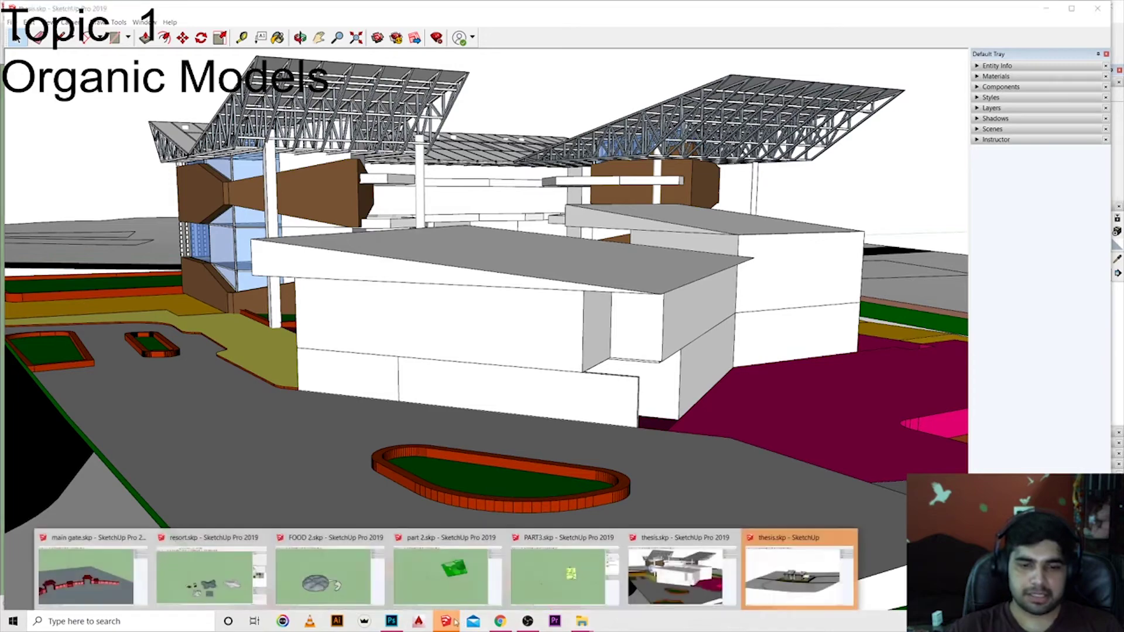
left_click(824, 580)
left_click(608, 356)
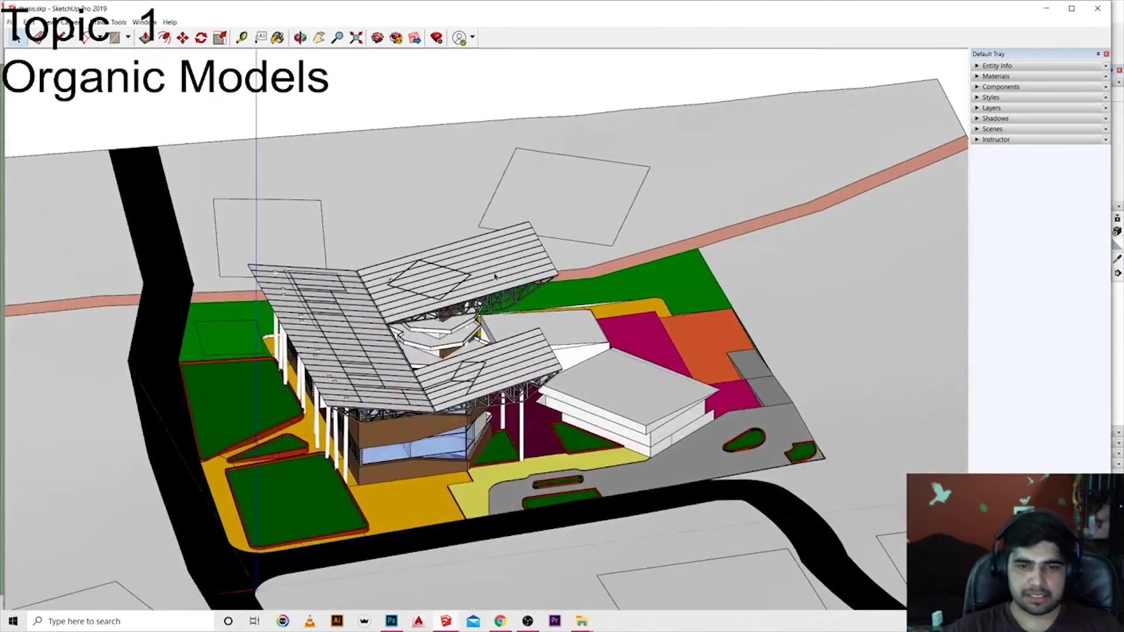
Step: Orbit and zoom around the thesis building, including a top-down view of the site
middle_click_drag(496, 276, 481, 351)
scroll(480, 352, "up", 3)
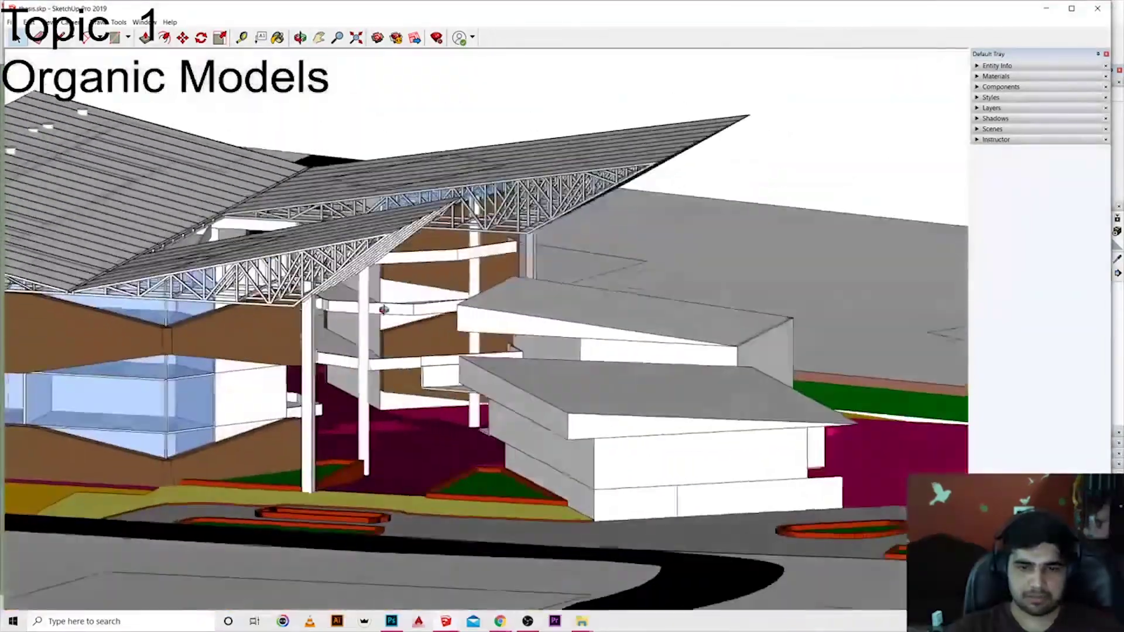
scroll(467, 437, "down", 2)
scroll(467, 437, "down", 3)
scroll(467, 437, "up", 3)
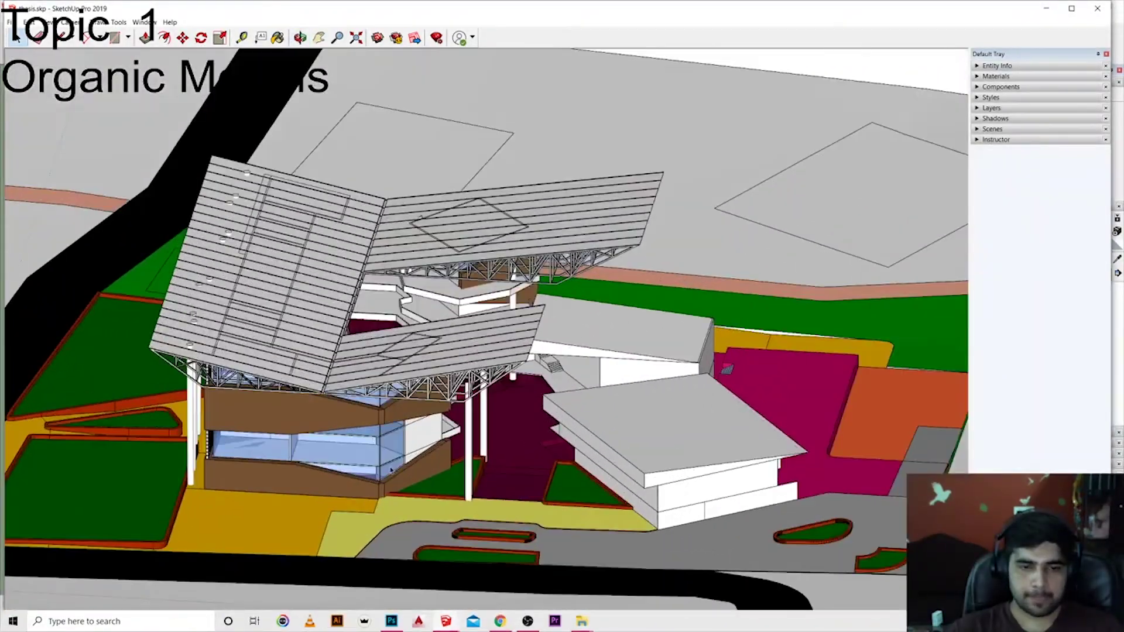
scroll(467, 437, "down", 3)
mouse_move(467, 436)
middle_mouse_down()
mouse_move(726, 257)
mouse_move(727, 269)
middle_mouse_up()
scroll(726, 257, "up", 5)
scroll(754, 455, "down", 5)
mouse_move(753, 455)
middle_mouse_down()
mouse_move(547, 469)
mouse_move(249, 406)
mouse_move(451, 407)
middle_mouse_up()
scroll(547, 469, "up", 5)
scroll(572, 455, "down", 1)
scroll(573, 455, "down", 5)
scroll(249, 406, "up", 4)
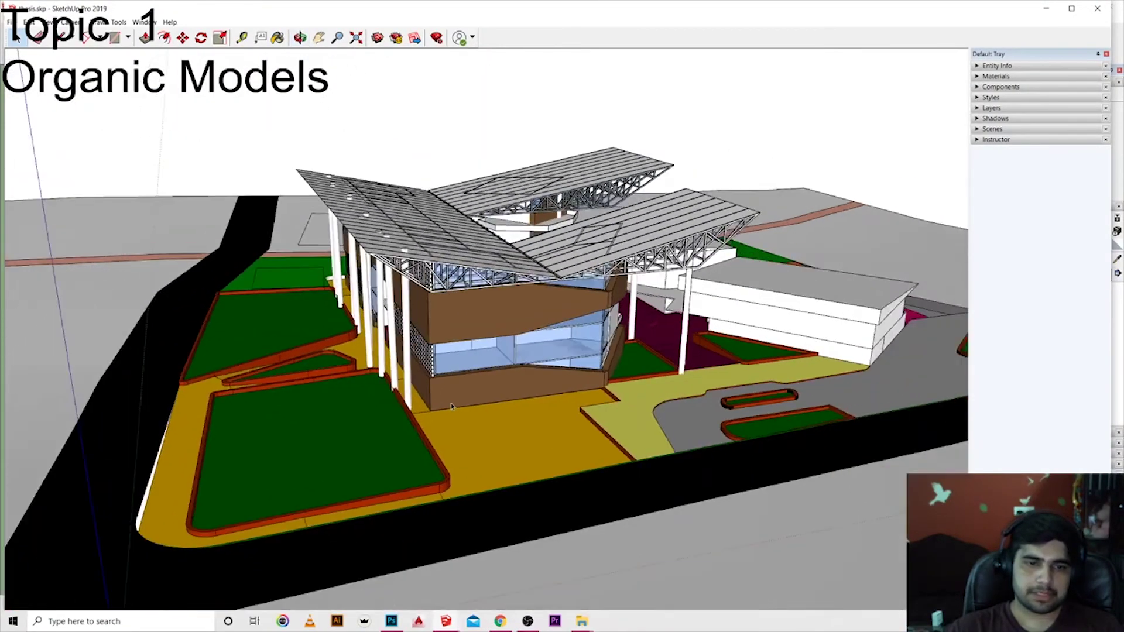
scroll(176, 460, "up", 5)
scroll(707, 392, "up", 3)
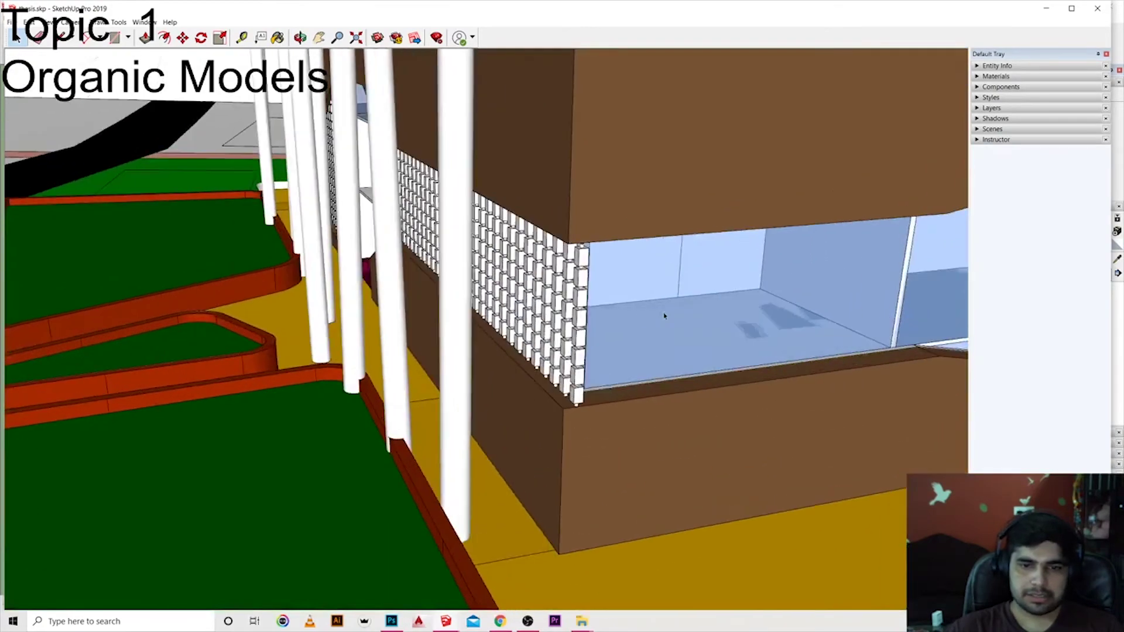
scroll(708, 393, "down", 2)
scroll(708, 393, "down", 5)
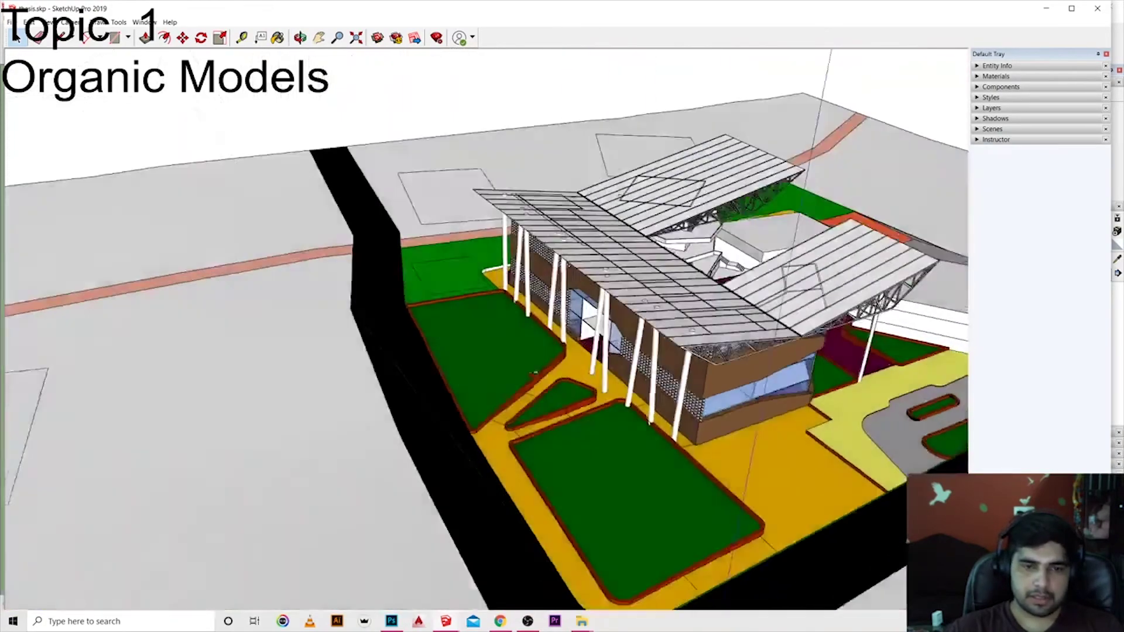
Step: View the building from eye-level, overhead and roadside angles, then close thesis.skp
middle_click_drag(675, 391, 955, 161)
scroll(341, 218, "up", 4)
scroll(371, 244, "up", 3)
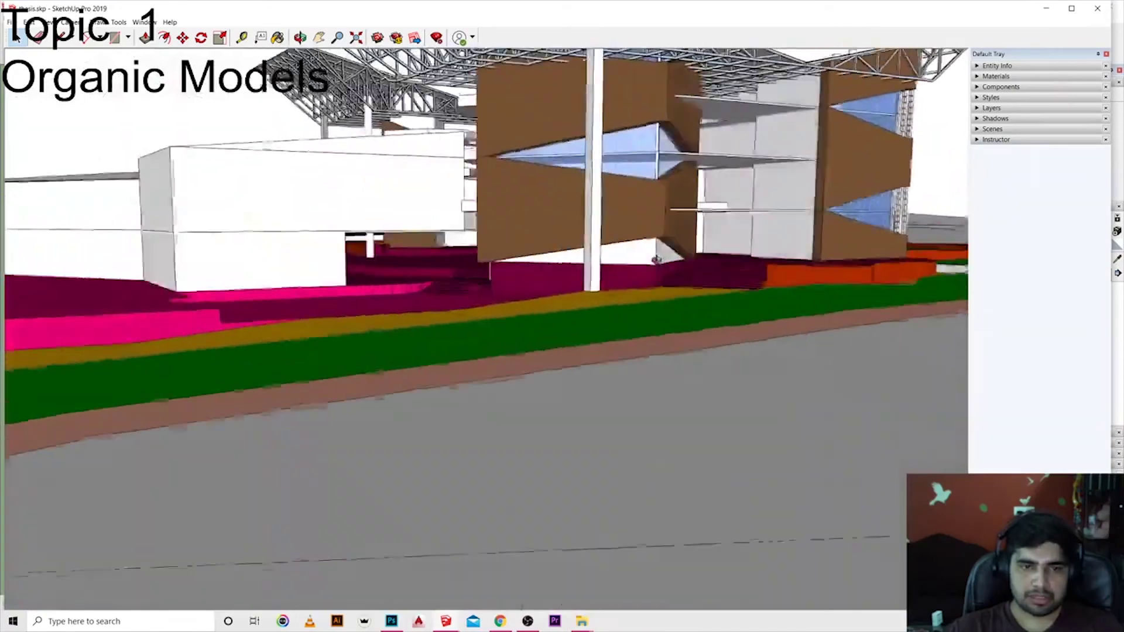
scroll(651, 276, "up", 2)
scroll(600, 233, "down", 2)
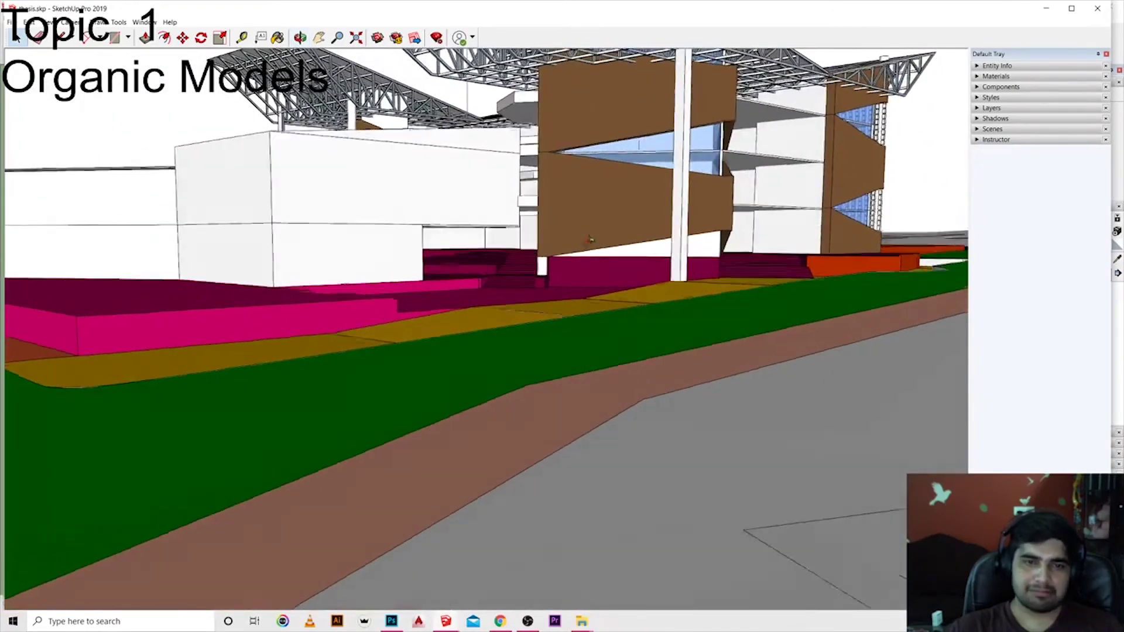
middle_click_drag(599, 233, 514, 285)
scroll(556, 257, "down", 3)
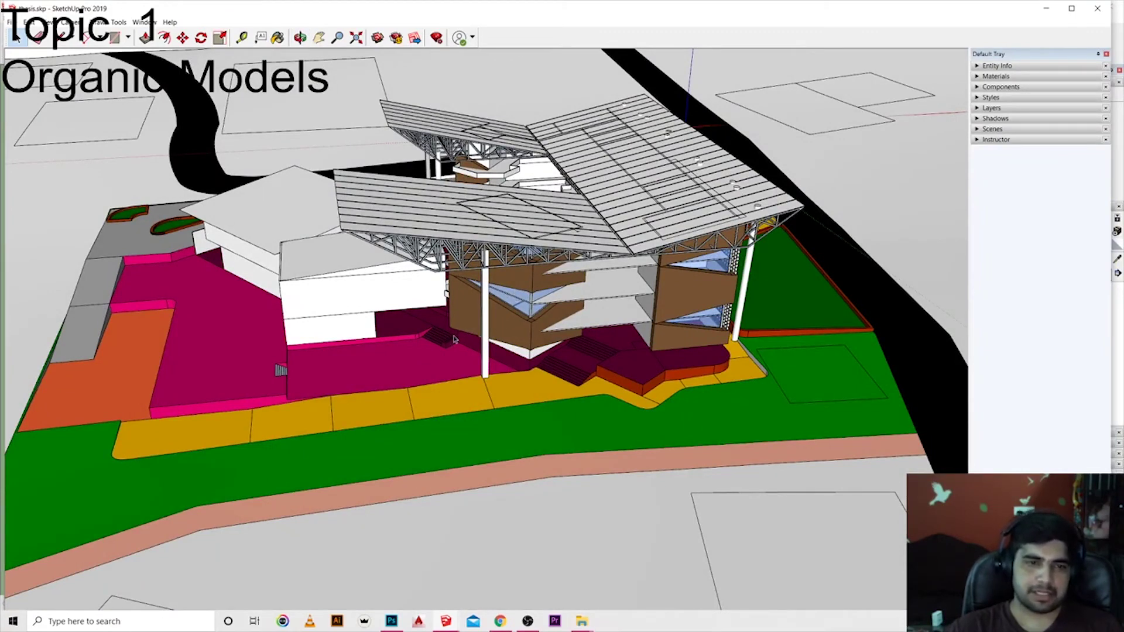
middle_click_drag(514, 285, 410, 264)
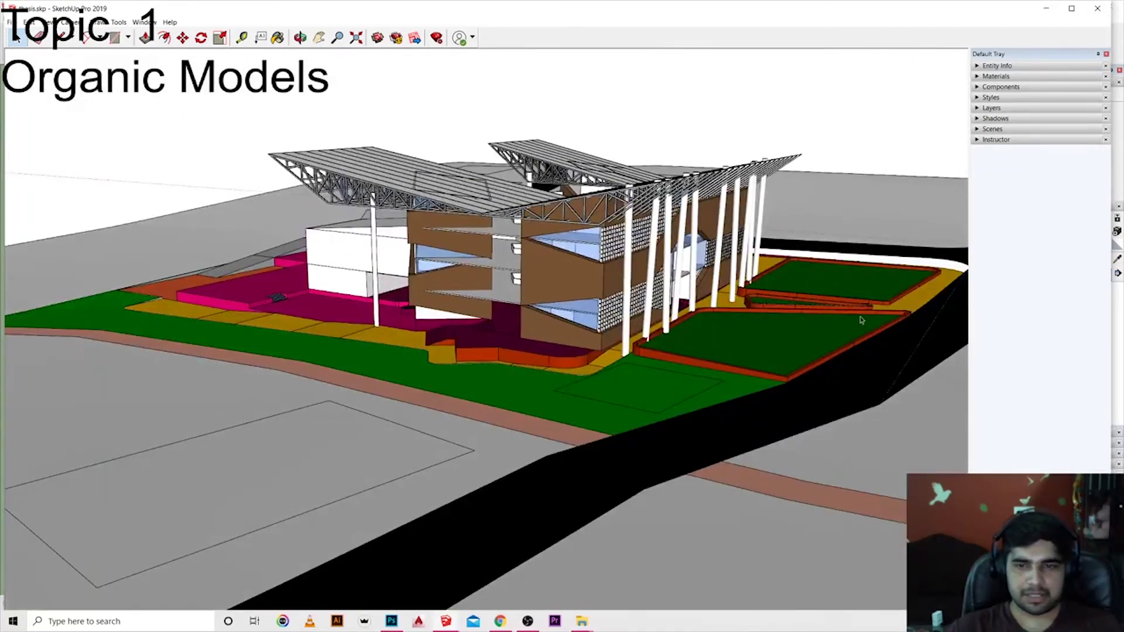
scroll(869, 280, "up", 1)
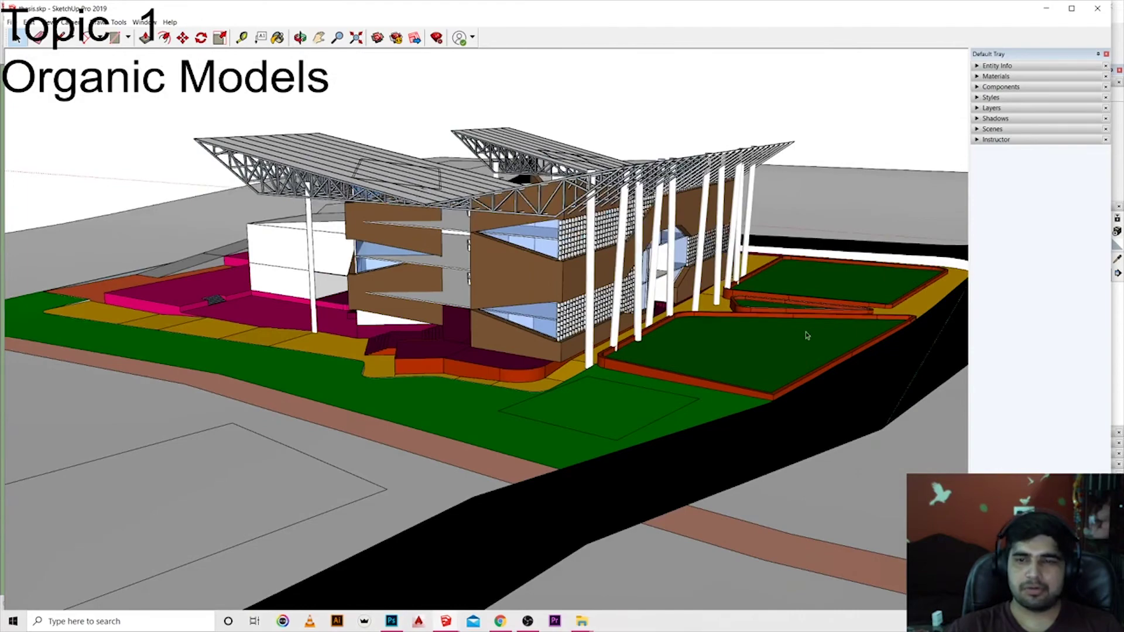
mouse_move(807, 335)
middle_mouse_down()
mouse_move(824, 394)
mouse_move(628, 129)
middle_mouse_up()
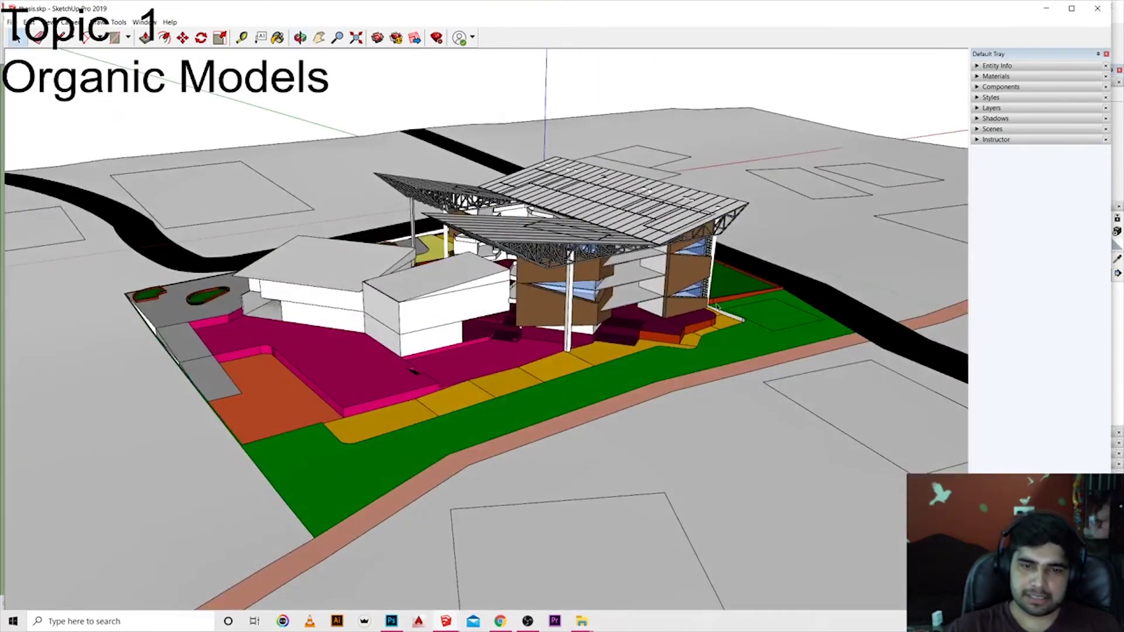
middle_click_drag(652, 324, 477, 356)
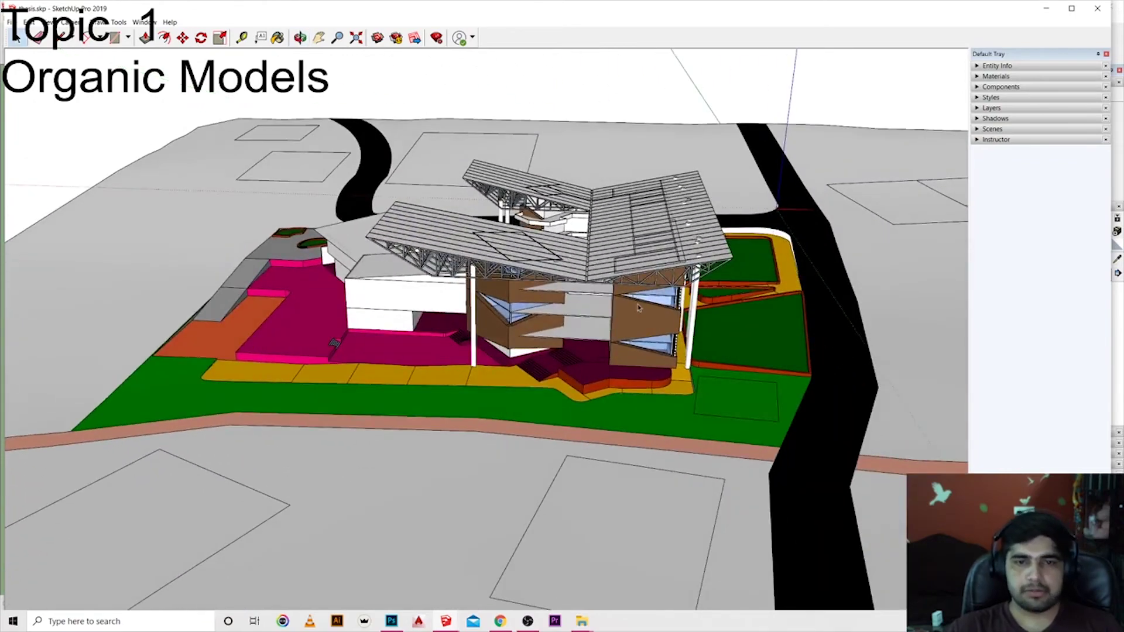
middle_click_drag(639, 309, 763, 280)
scroll(763, 280, "up", 3)
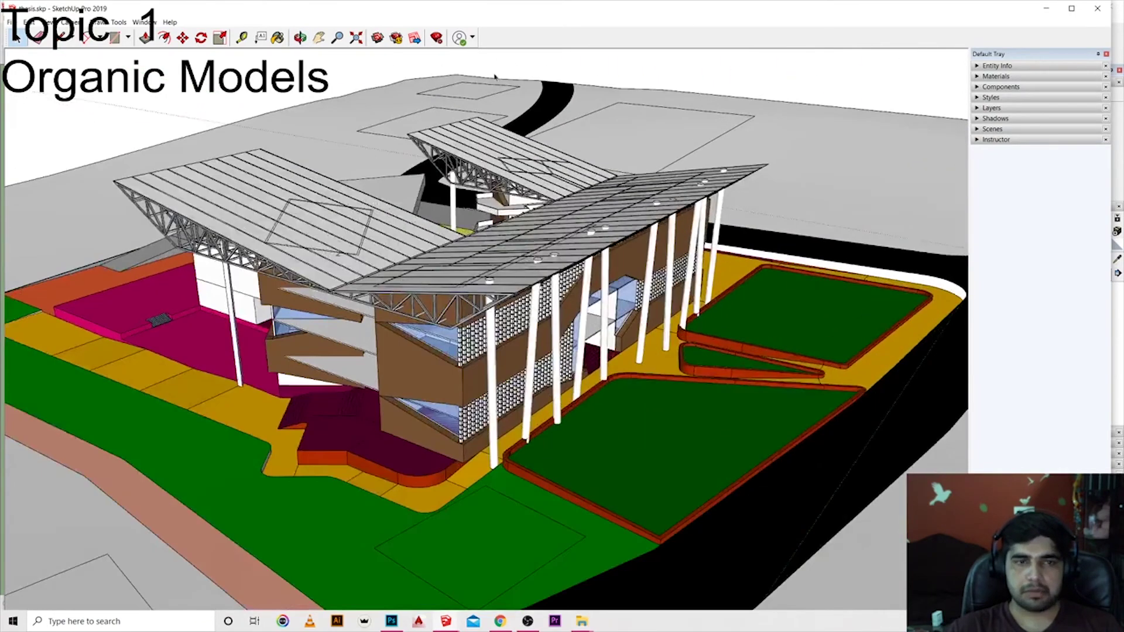
left_click(1117, 6)
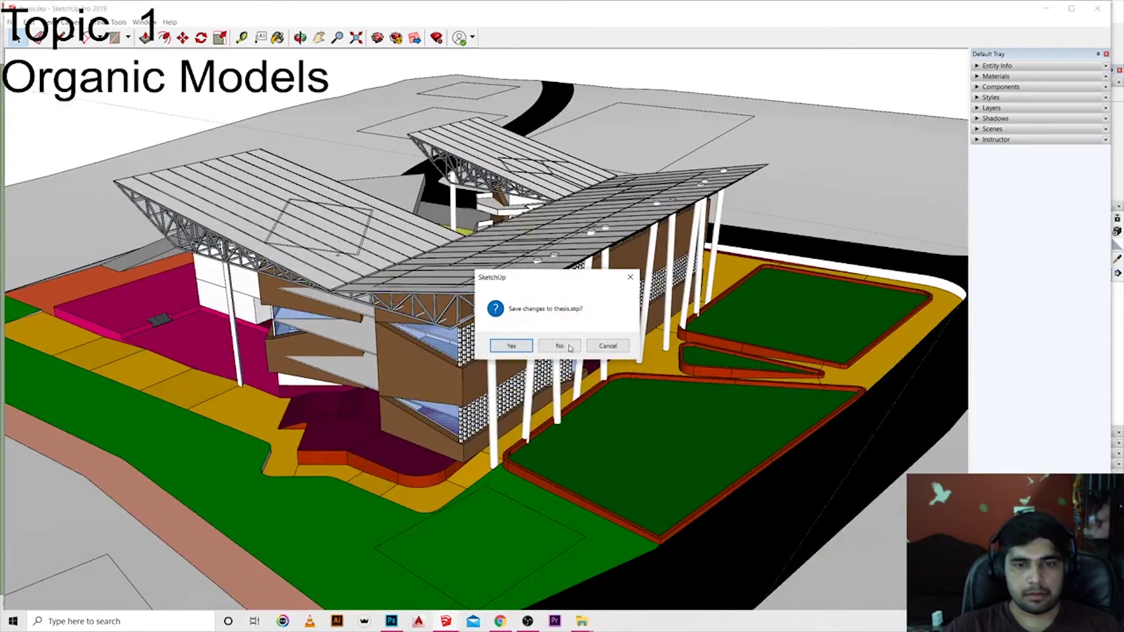
Step: Discard thesis.skp changes, orbit out over the resort terrain, and draw a short line
left_click(560, 346)
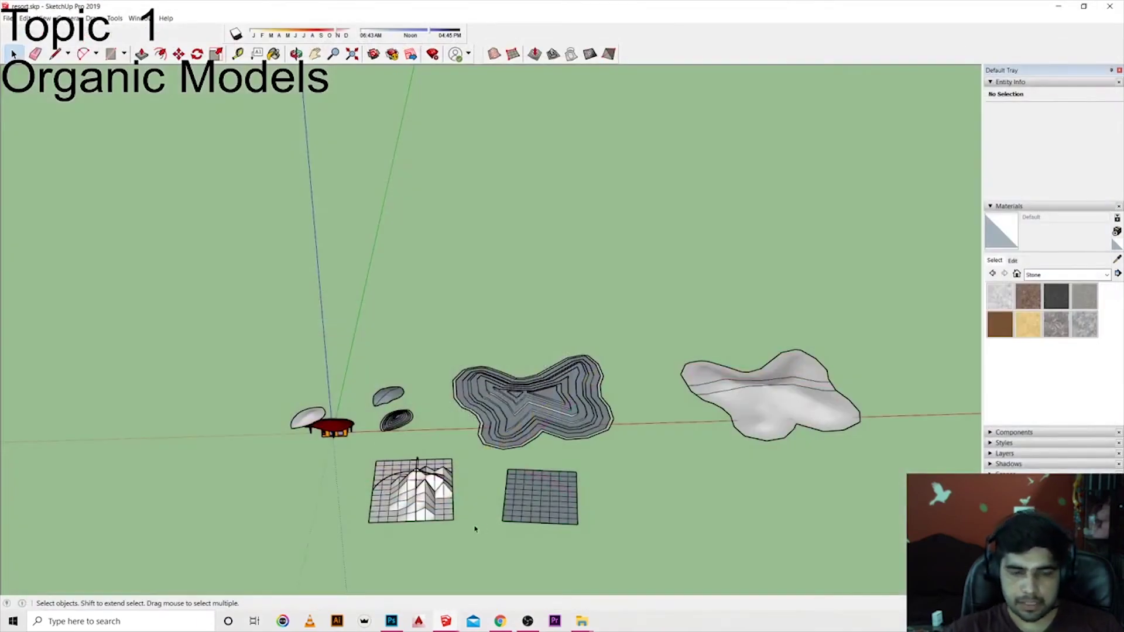
mouse_move(474, 527)
middle_mouse_down()
mouse_move(537, 413)
mouse_move(489, 352)
mouse_move(392, 457)
mouse_move(648, 350)
middle_mouse_up()
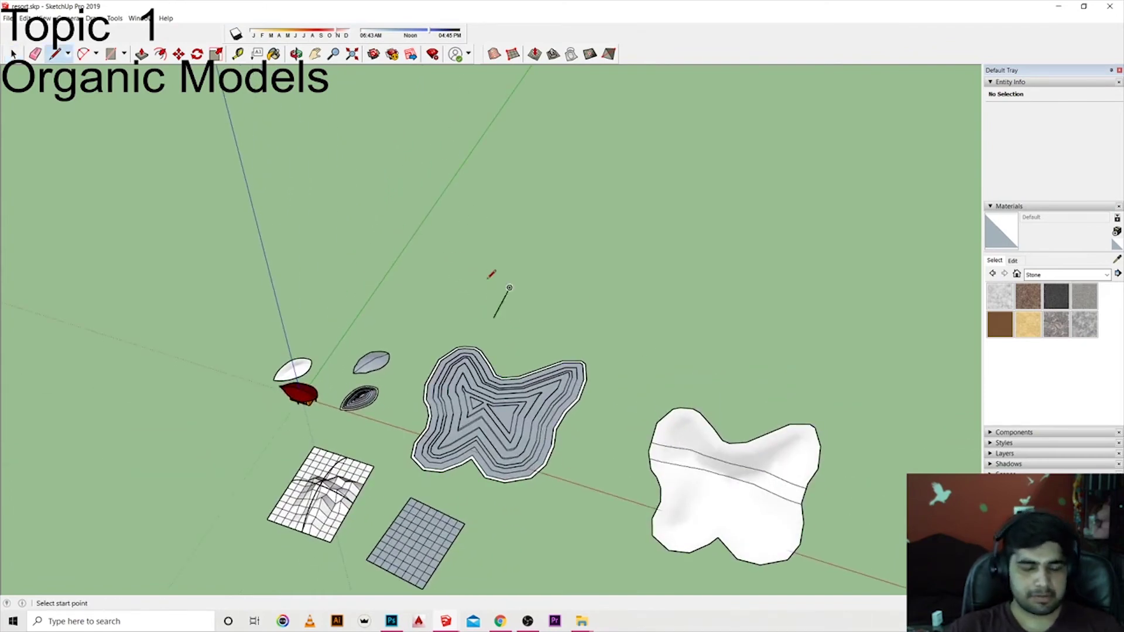
left_click(509, 289)
key("Escape")
Step: Sketch a long freehand curve above the terrain and erase the stray stroke beside it
left_click(68, 54)
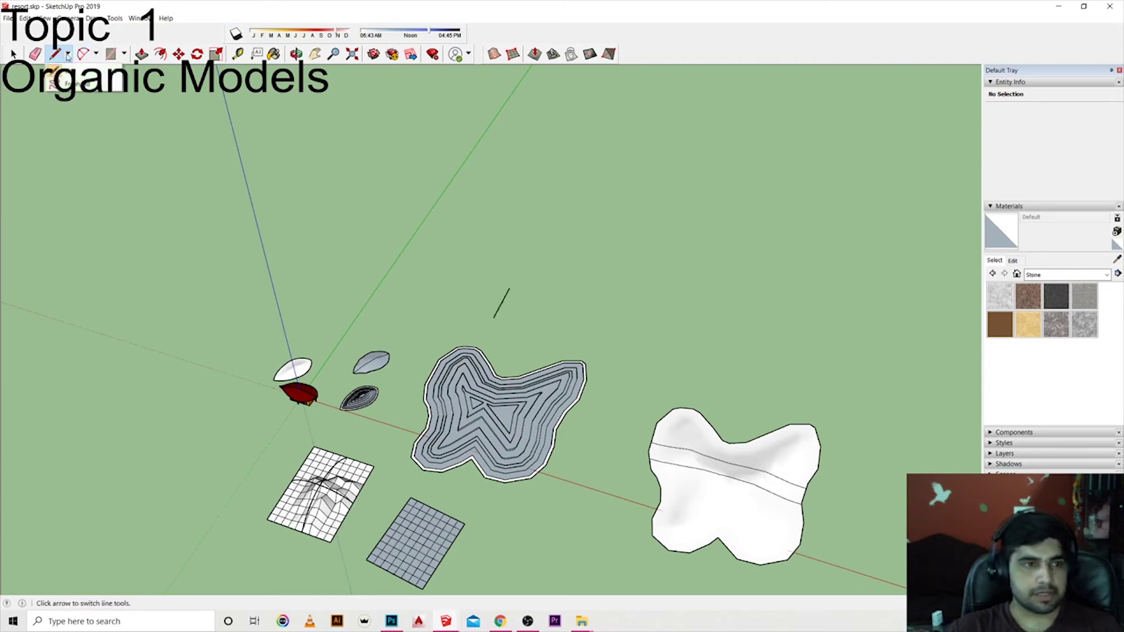
left_click(68, 82)
scroll(548, 278, "up", 1)
scroll(548, 277, "up", 1)
left_click_drag(618, 359, 541, 100)
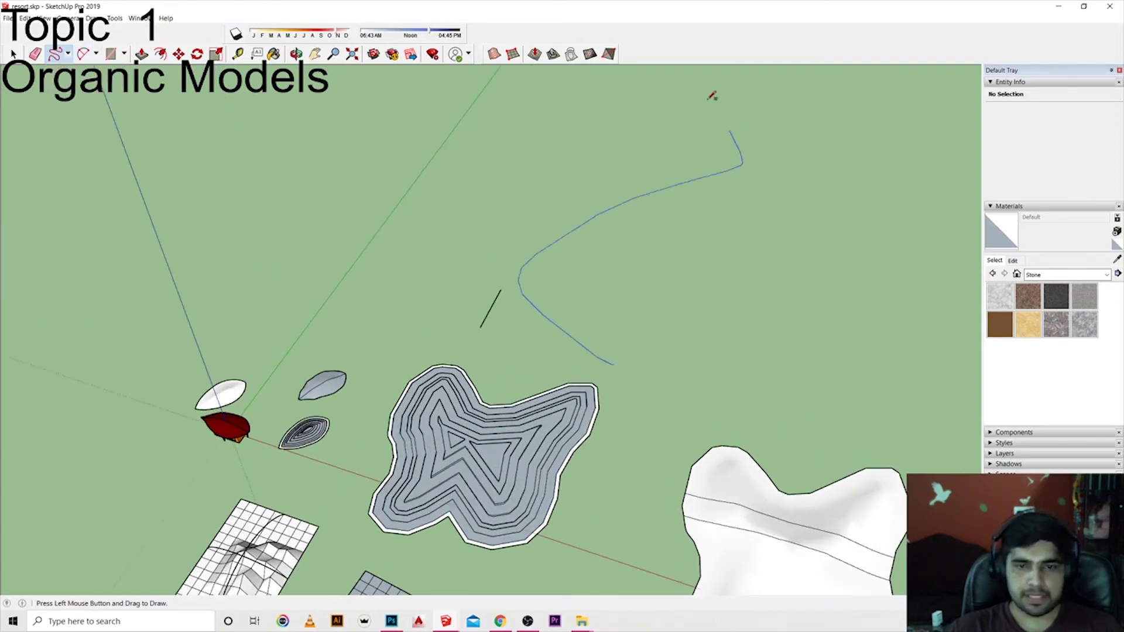
scroll(569, 316, "down", 3)
scroll(601, 292, "up", 3)
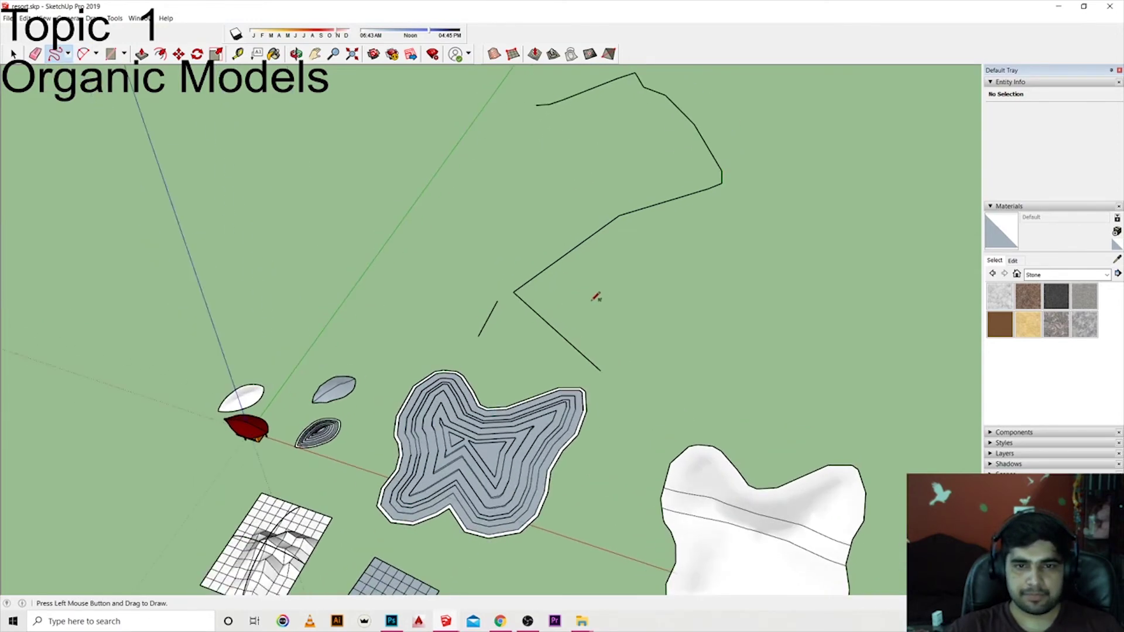
scroll(607, 419, "down", 1)
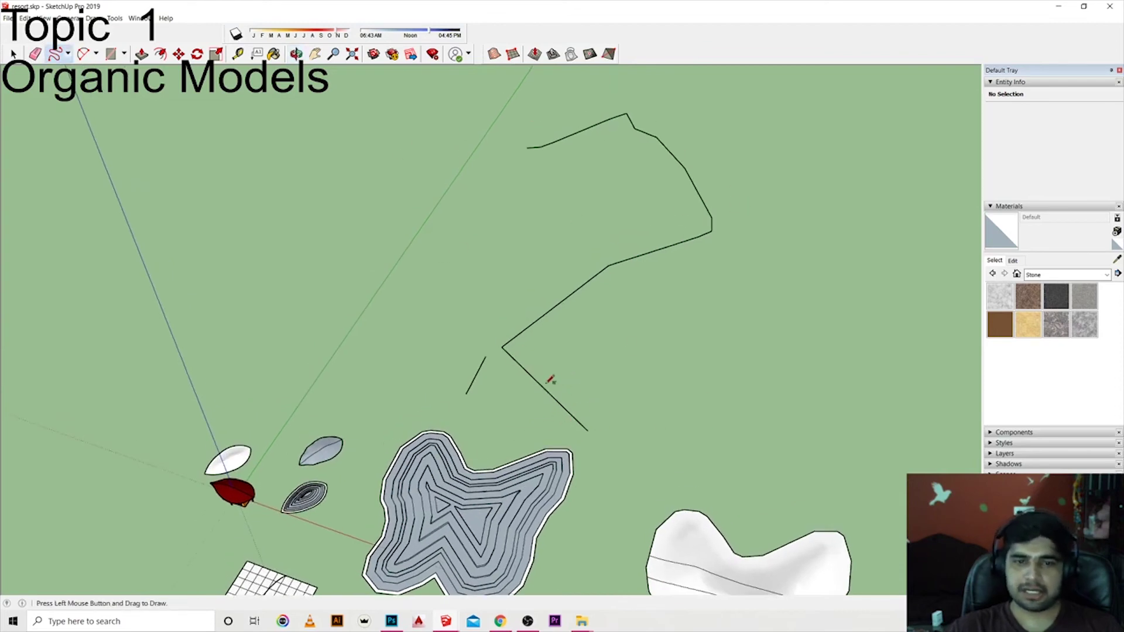
key("e")
left_click_drag(482, 380, 472, 359)
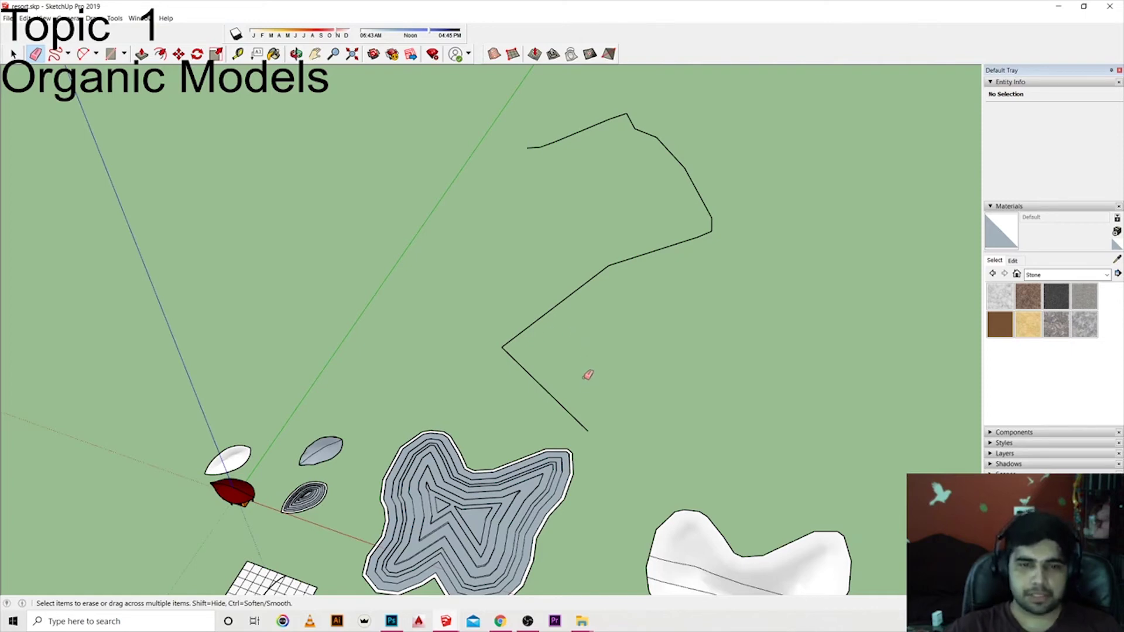
Step: Erase the angular curve, sketch a new winding freehand curve, and launch AutoCAD
left_click(553, 397)
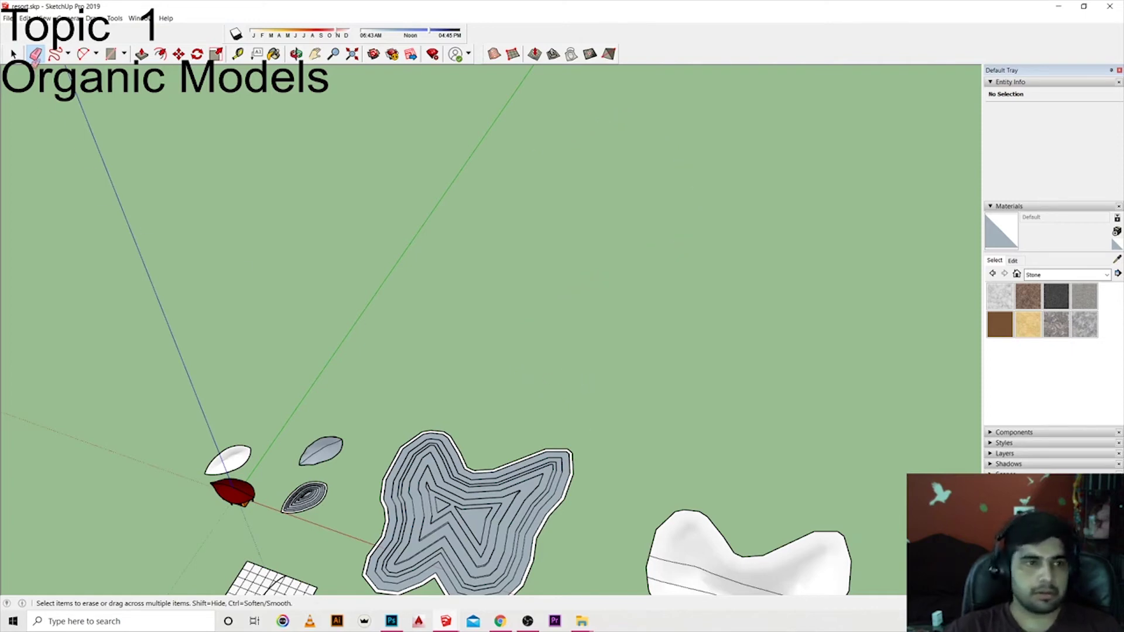
left_click(54, 54)
left_click_drag(502, 419, 555, 259)
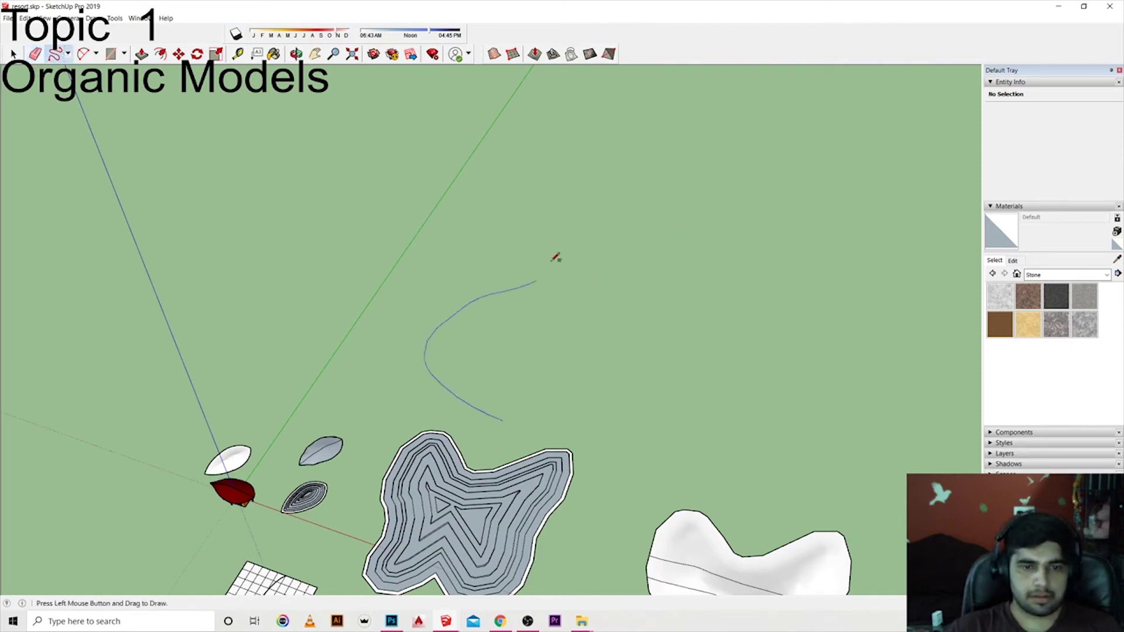
left_click_drag(475, 157, 550, 116)
scroll(494, 382, "up", 1)
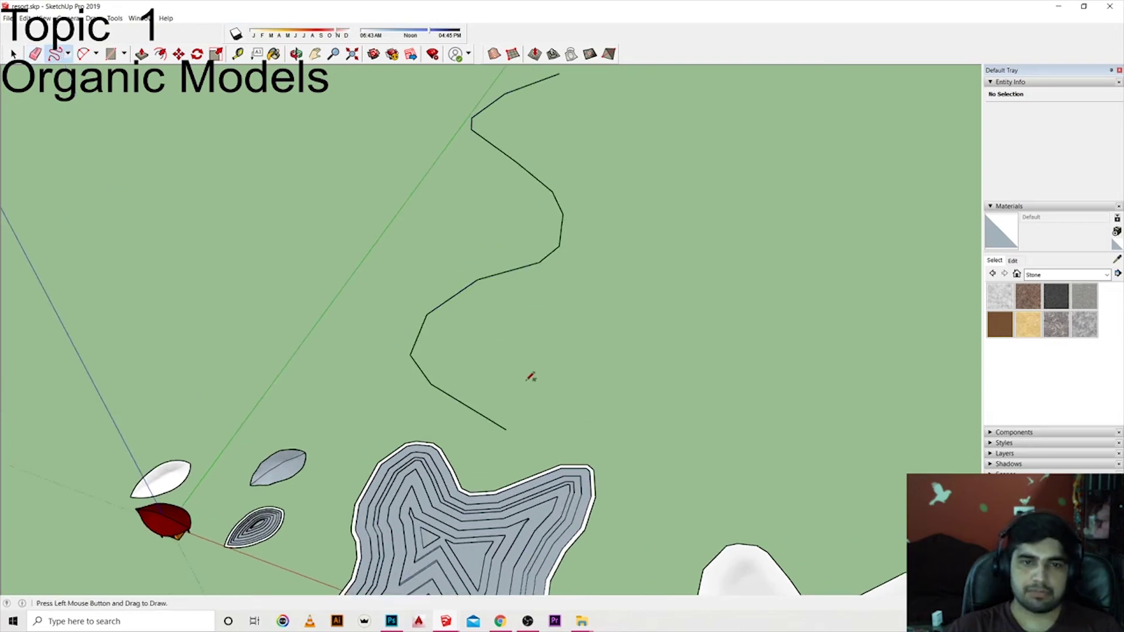
scroll(511, 434, "up", 1)
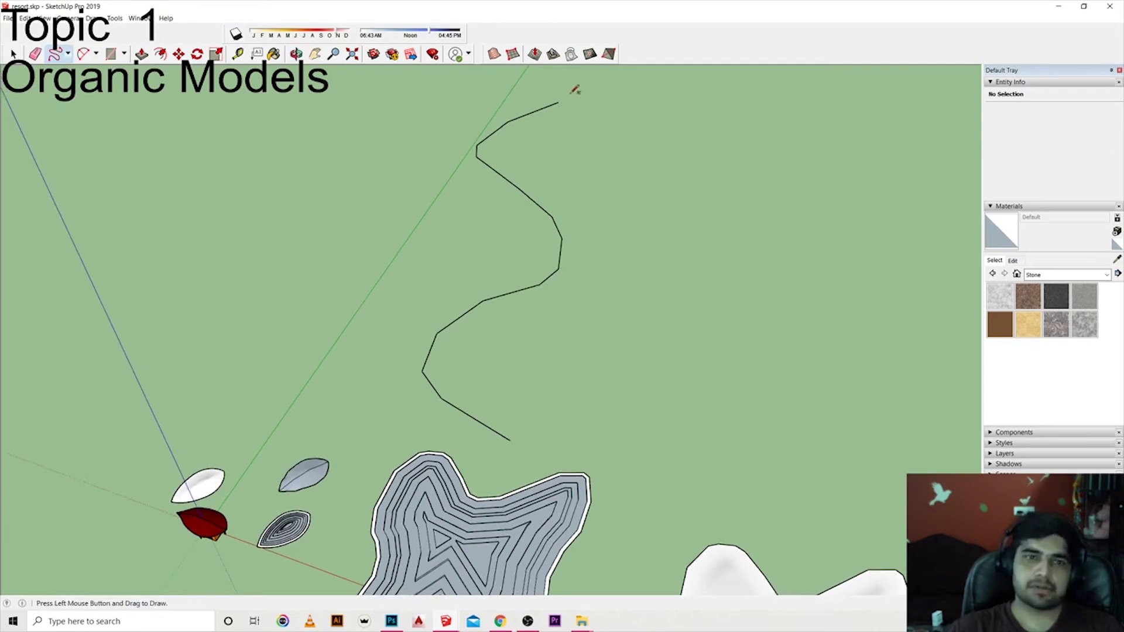
key("space")
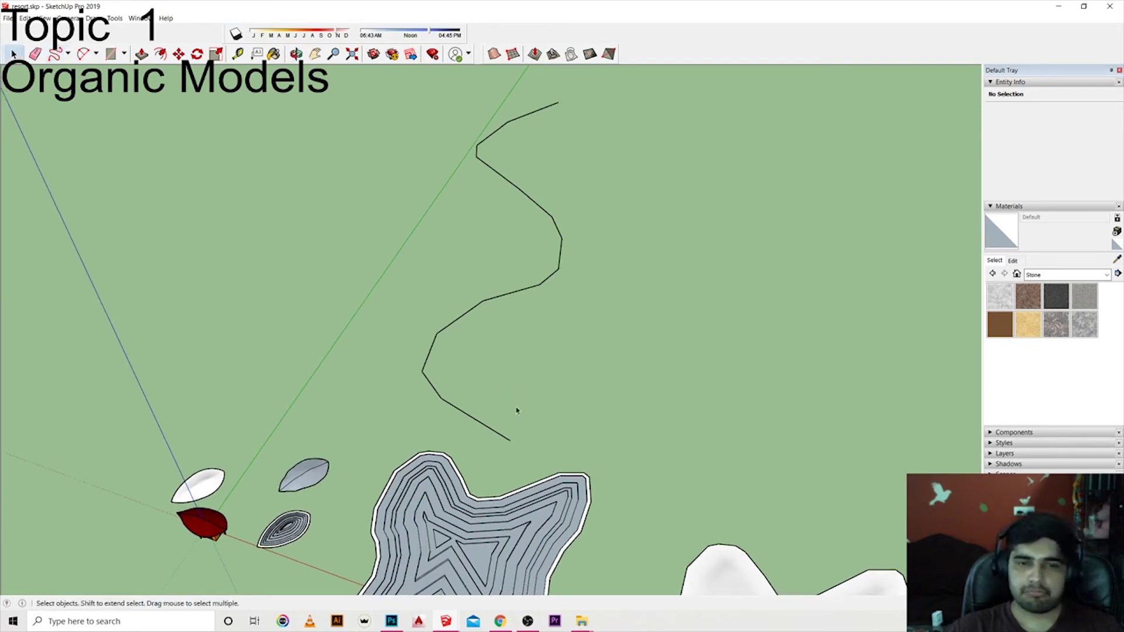
left_click(417, 622)
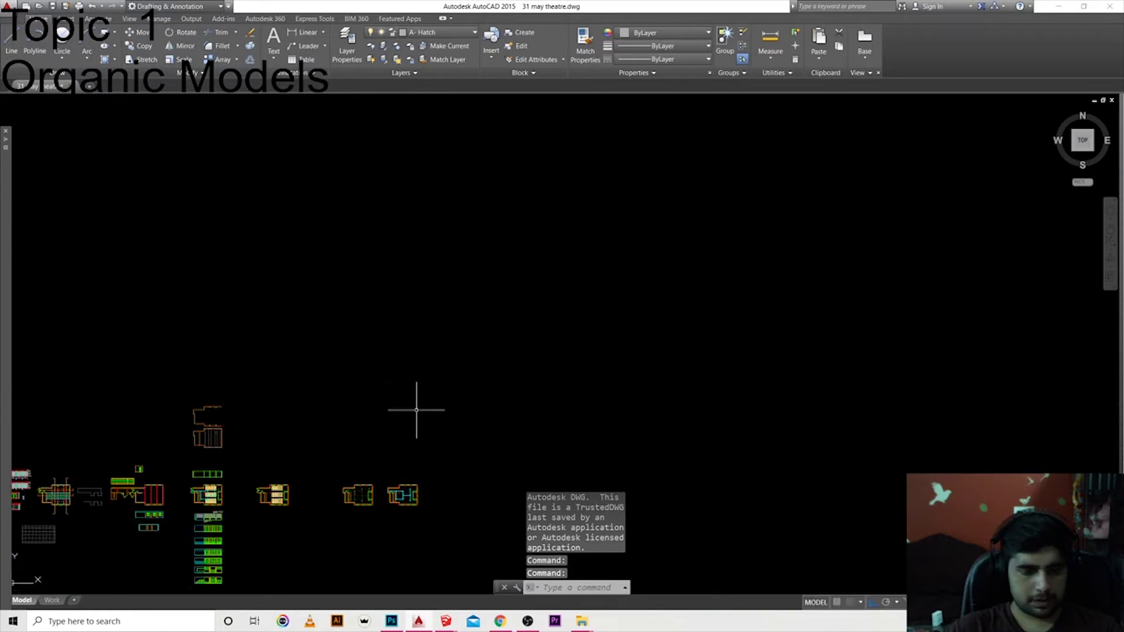
Step: Clear the stray command input and draw the lower arc with Ortho turned off
type("a")
left_click(429, 419)
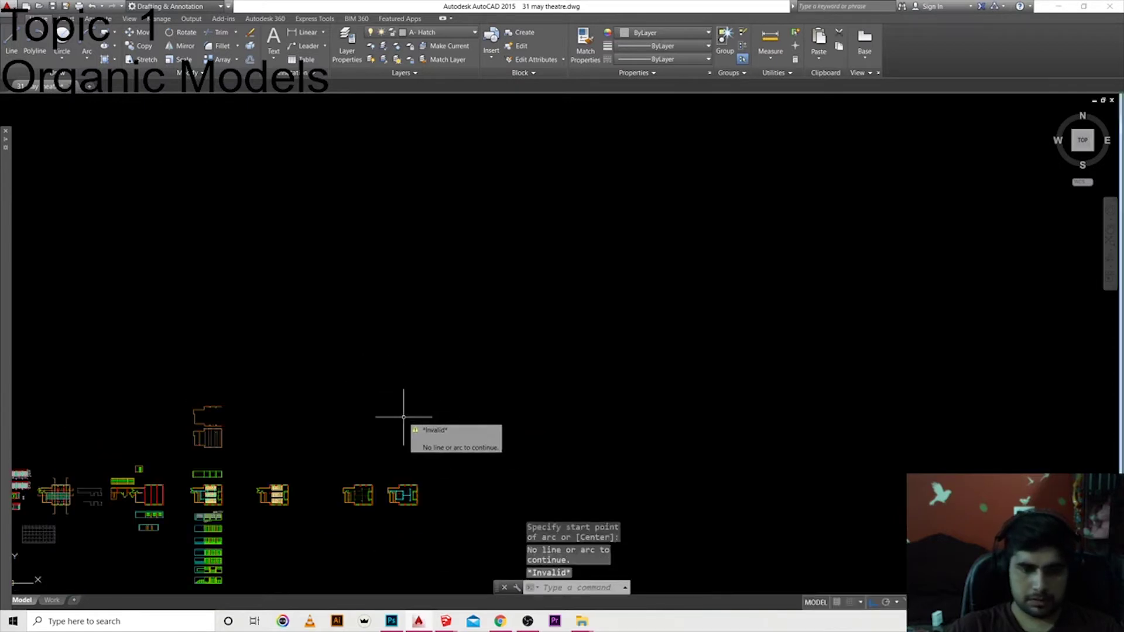
key("Escape")
key("Escape")
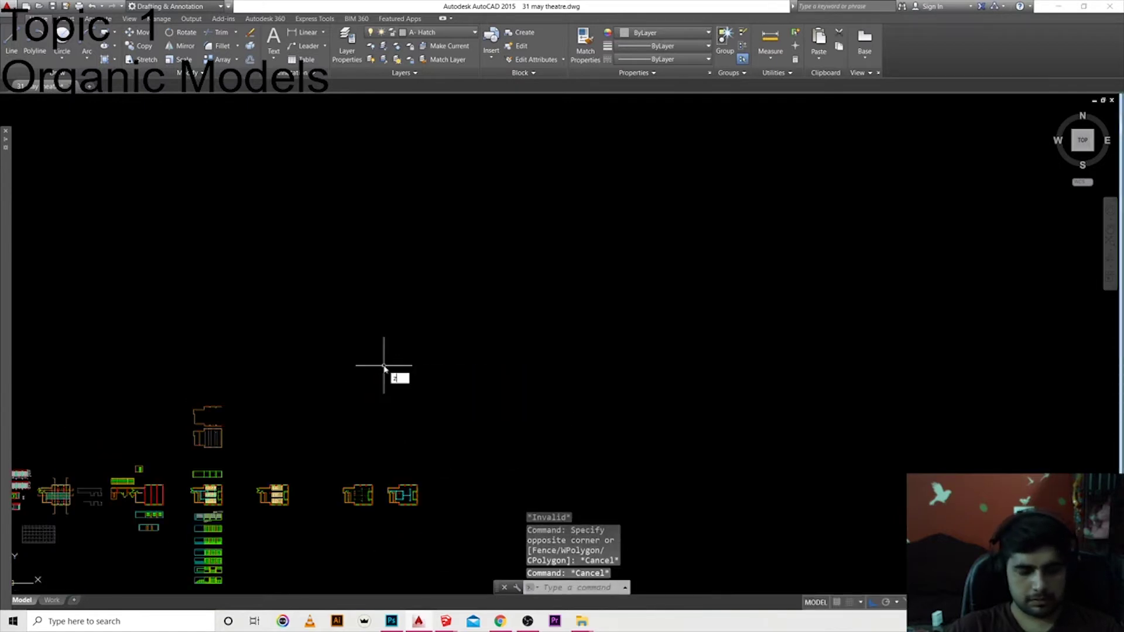
key("Escape")
key("Return")
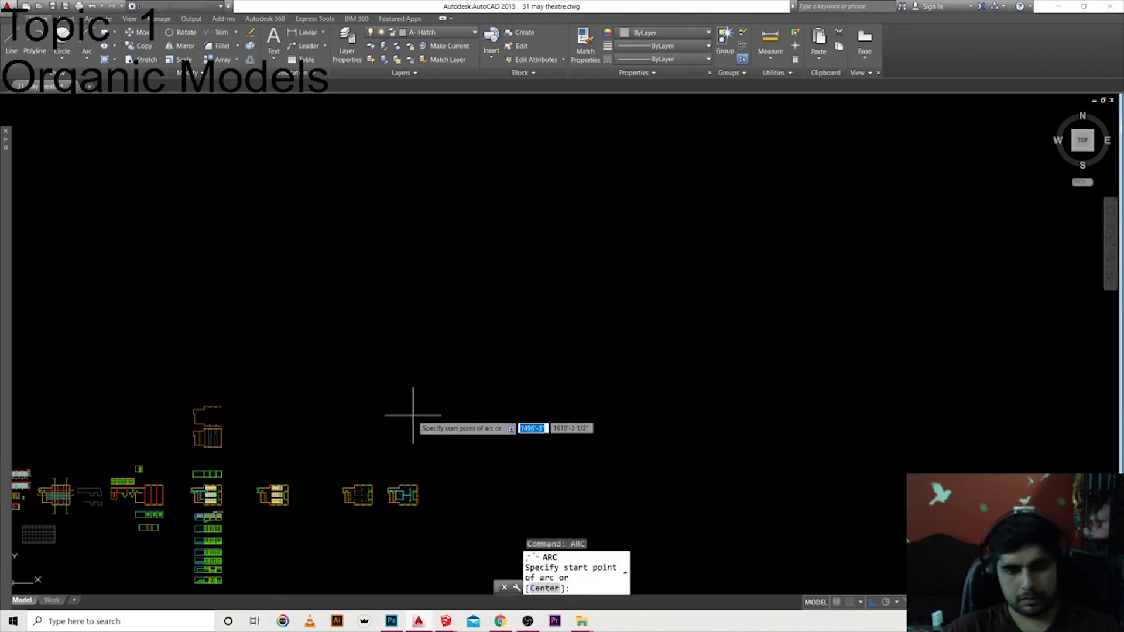
left_click(413, 415)
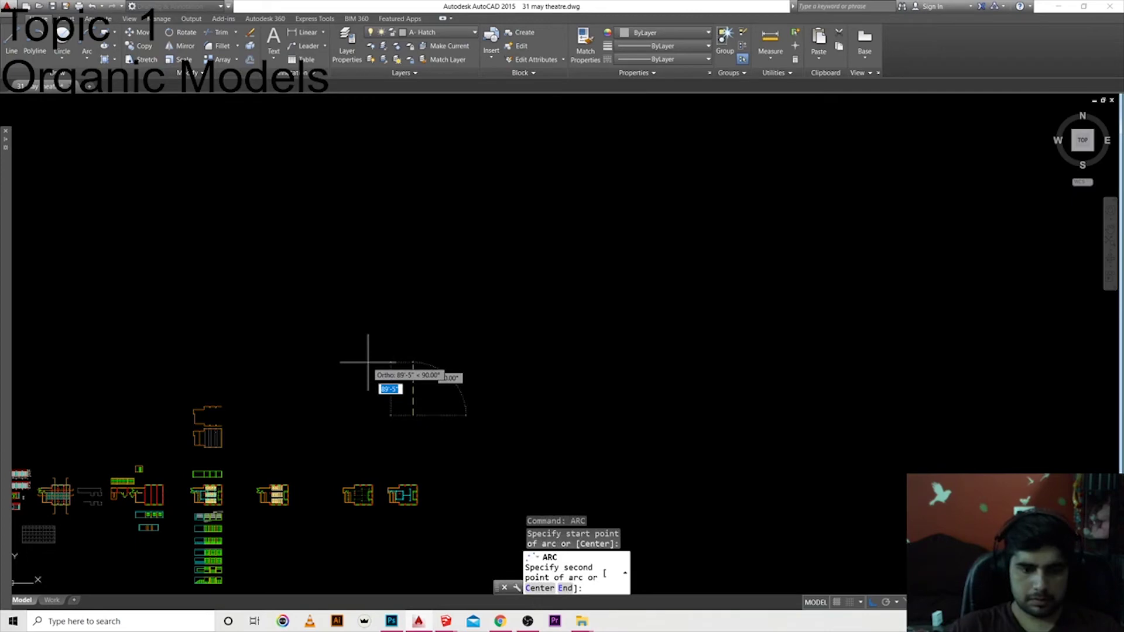
key("F8")
key("F8")
key("F8")
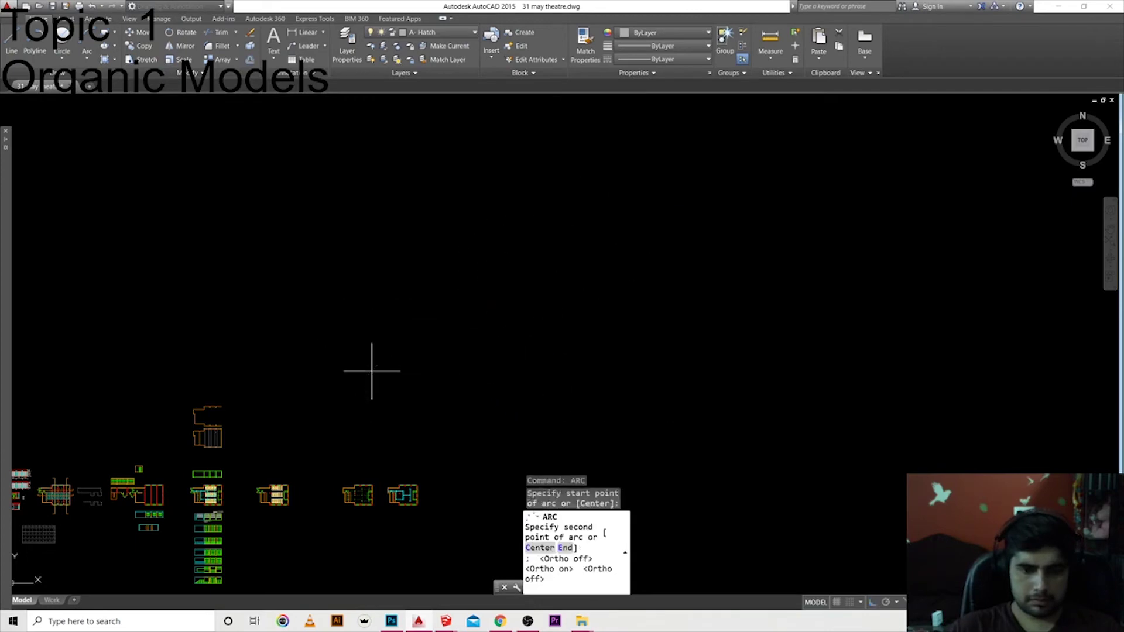
left_click(372, 371)
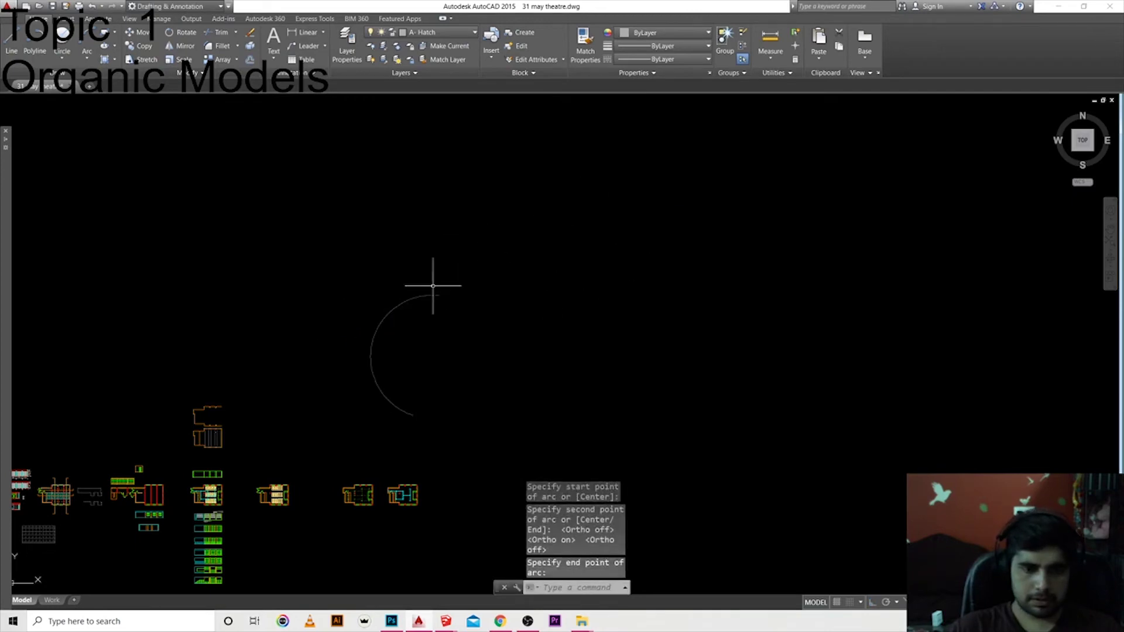
type("arc")
Step: Draw the upper arc continuing from the lower arc's end, then select the lower arc
key("Return")
left_click(434, 293)
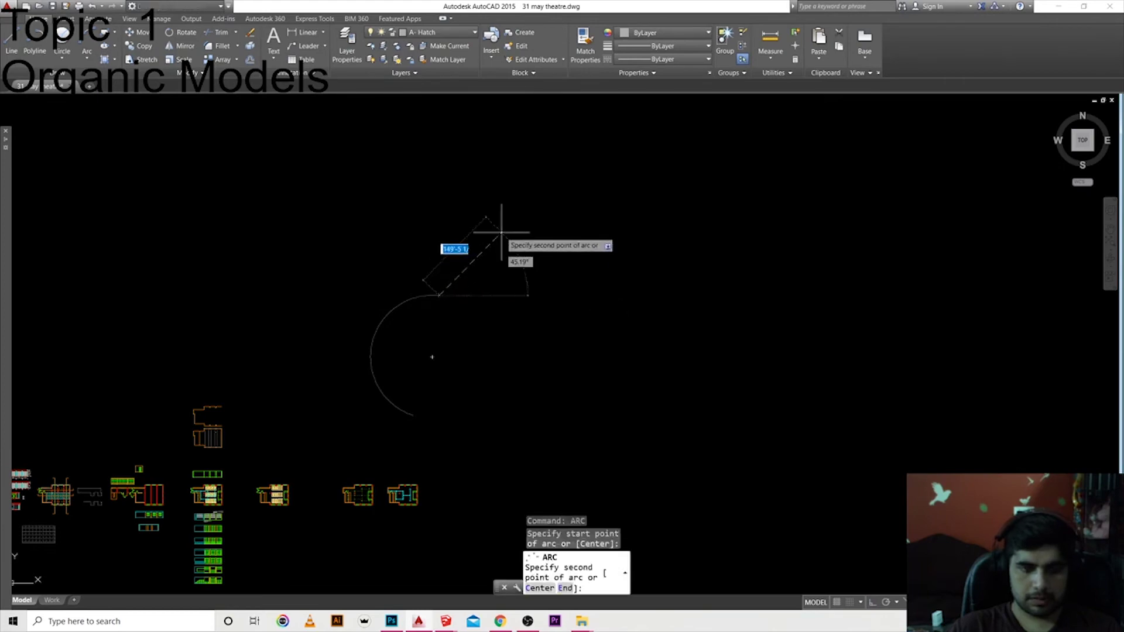
left_click(501, 222)
left_click(451, 150)
key("Return")
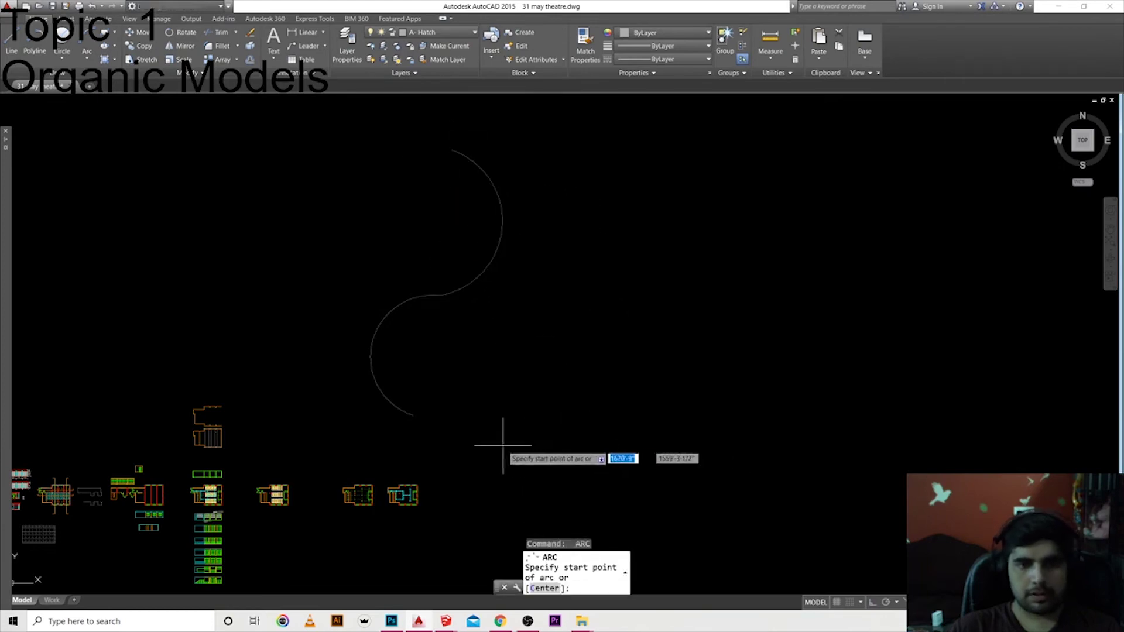
key("Return")
key("Escape")
key("Escape")
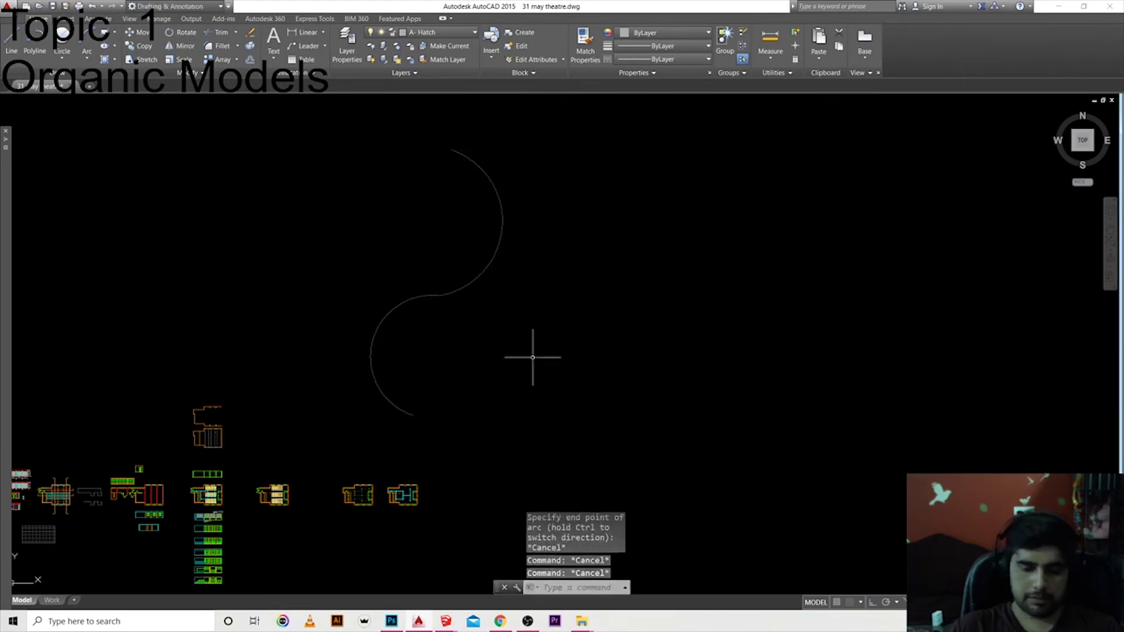
mouse_move(486, 331)
left_mouse_down()
mouse_move(456, 319)
mouse_move(364, 200)
left_mouse_up()
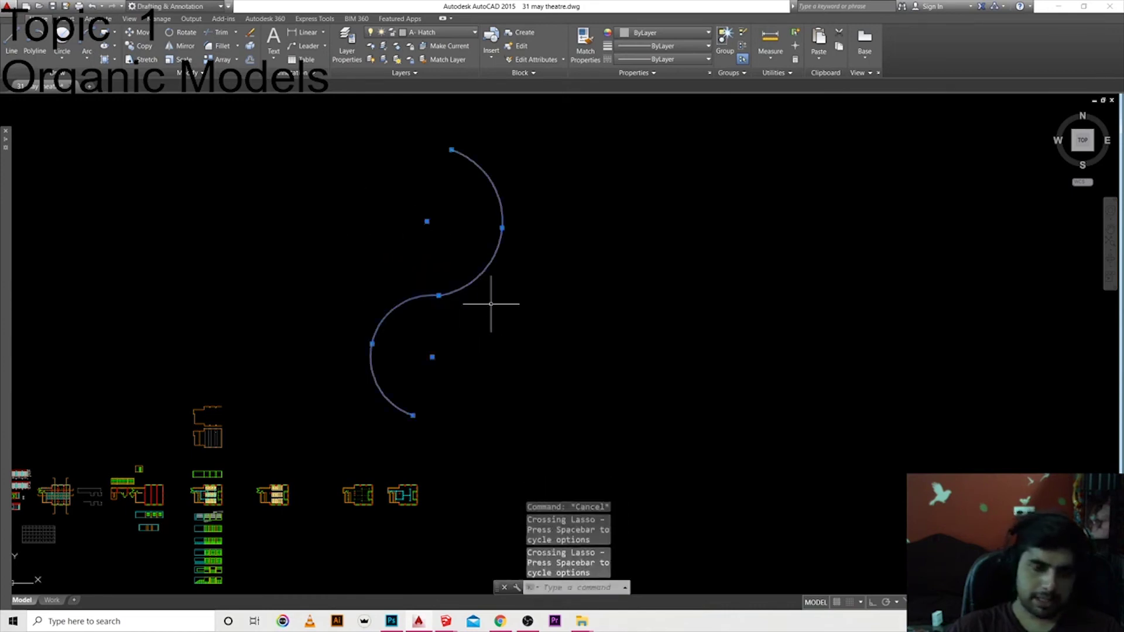
Step: Join the two arcs into a single S-curve
key("Return")
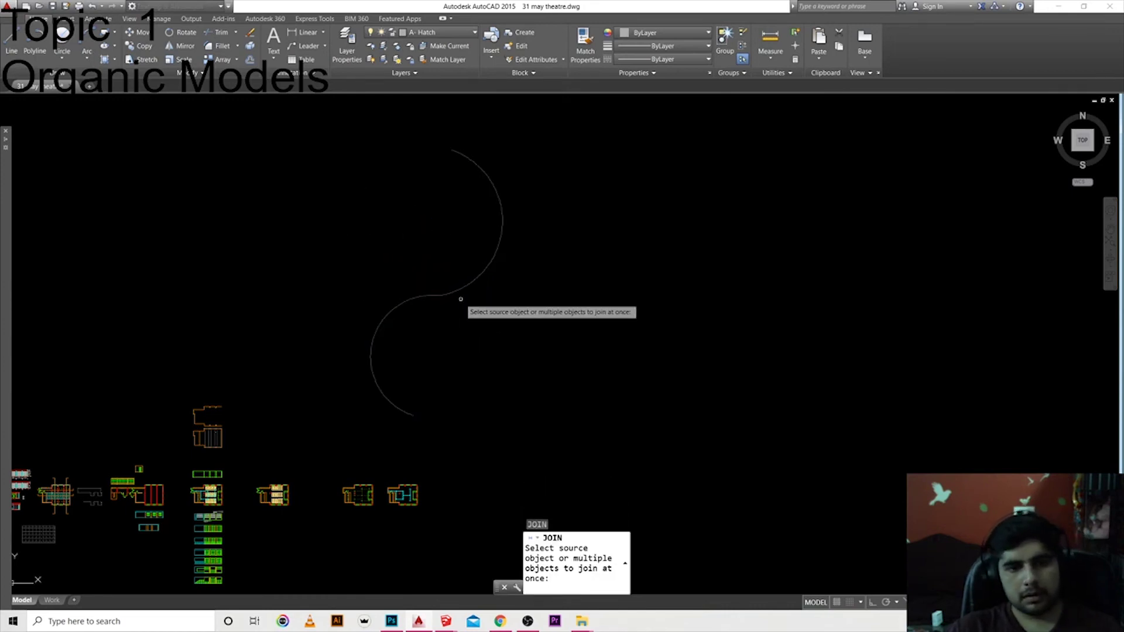
left_click_drag(460, 301, 384, 246)
scroll(427, 297, "up", 3)
scroll(466, 298, "up", 4)
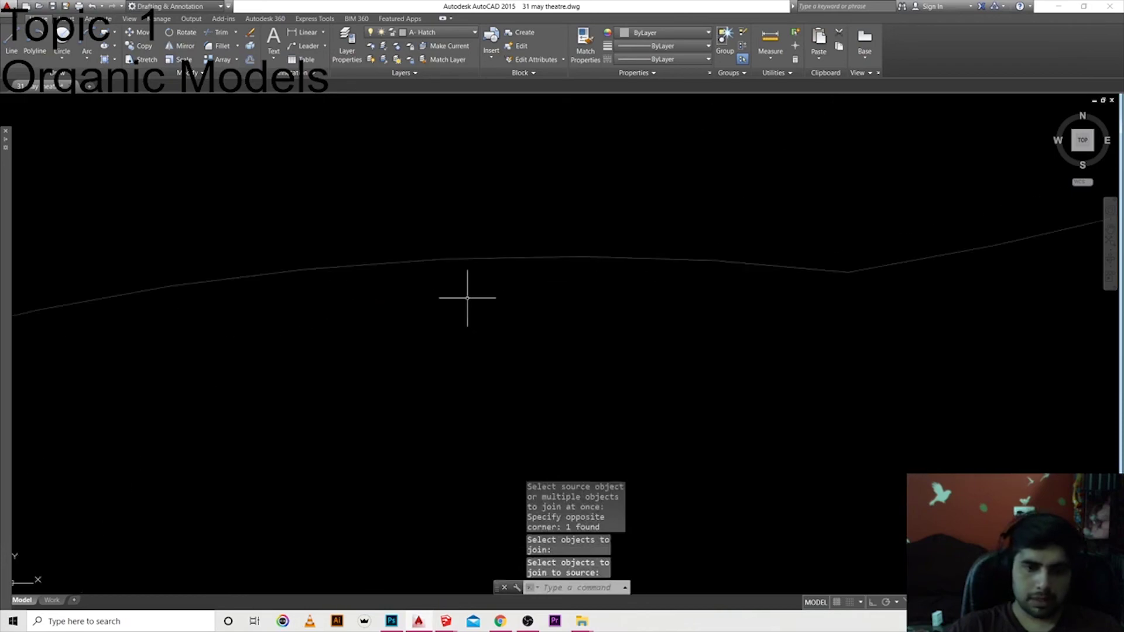
scroll(690, 275, "down", 4)
scroll(802, 242, "down", 3)
middle_click_drag(658, 356, 519, 382)
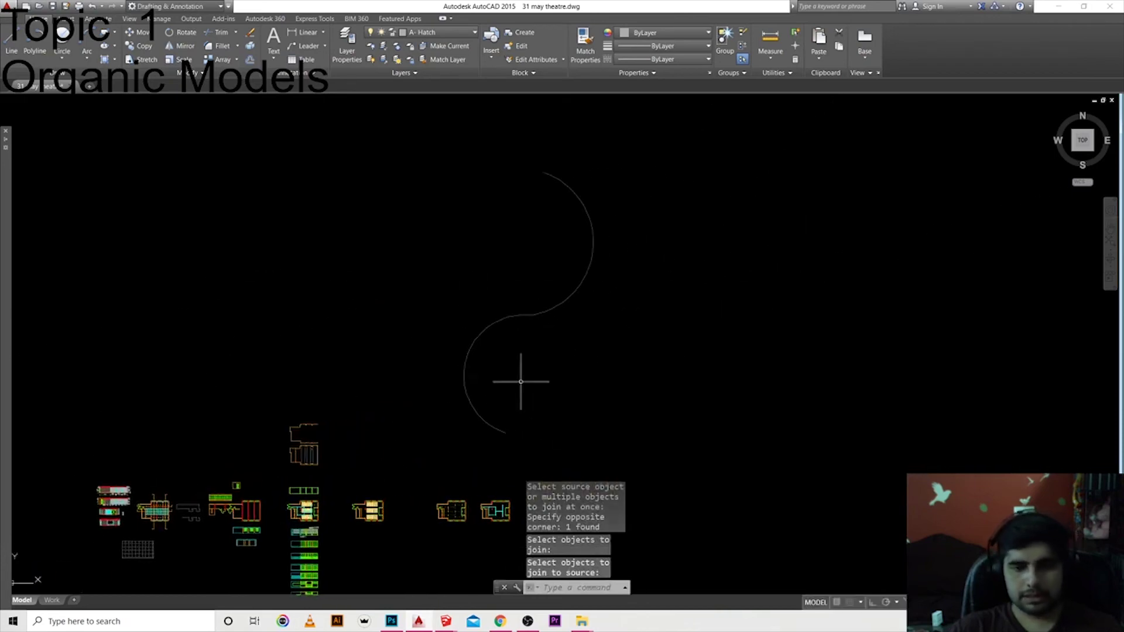
key("Return")
Step: Draw a small rectangle at the lower end of the S-curve with REC
middle_click_drag(403, 477, 389, 464)
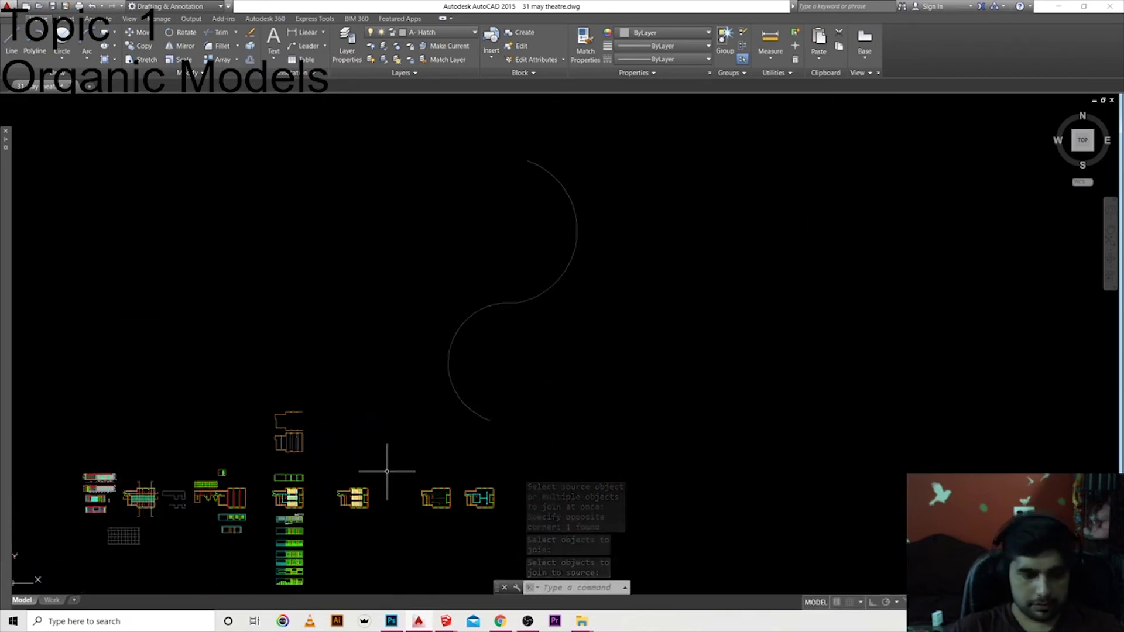
scroll(511, 450, "up", 3)
type("r")
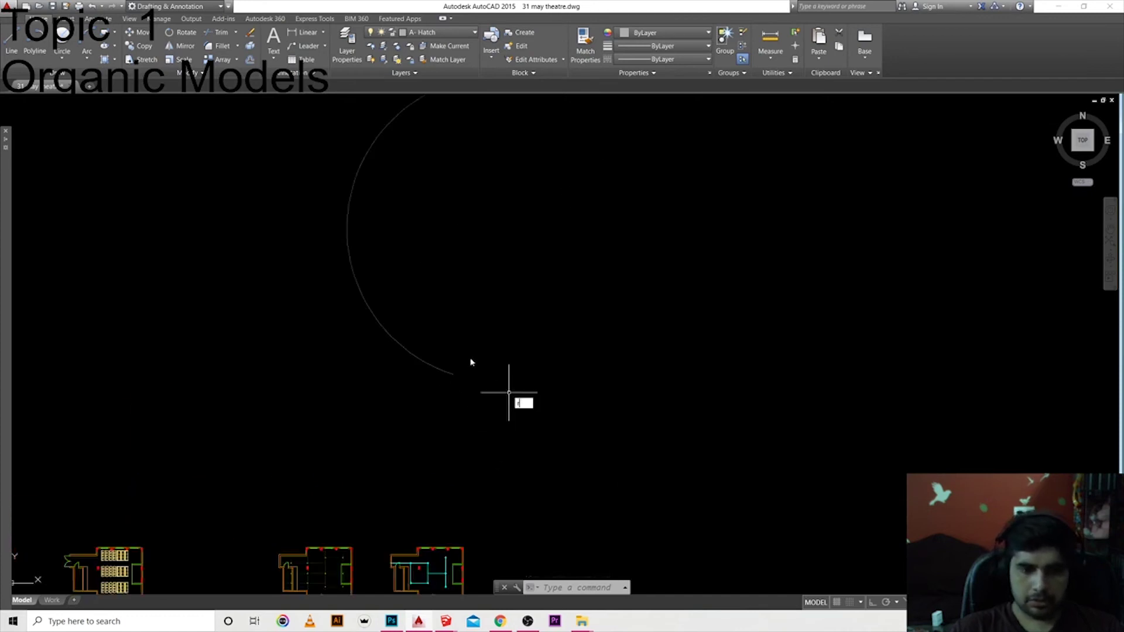
key("Return")
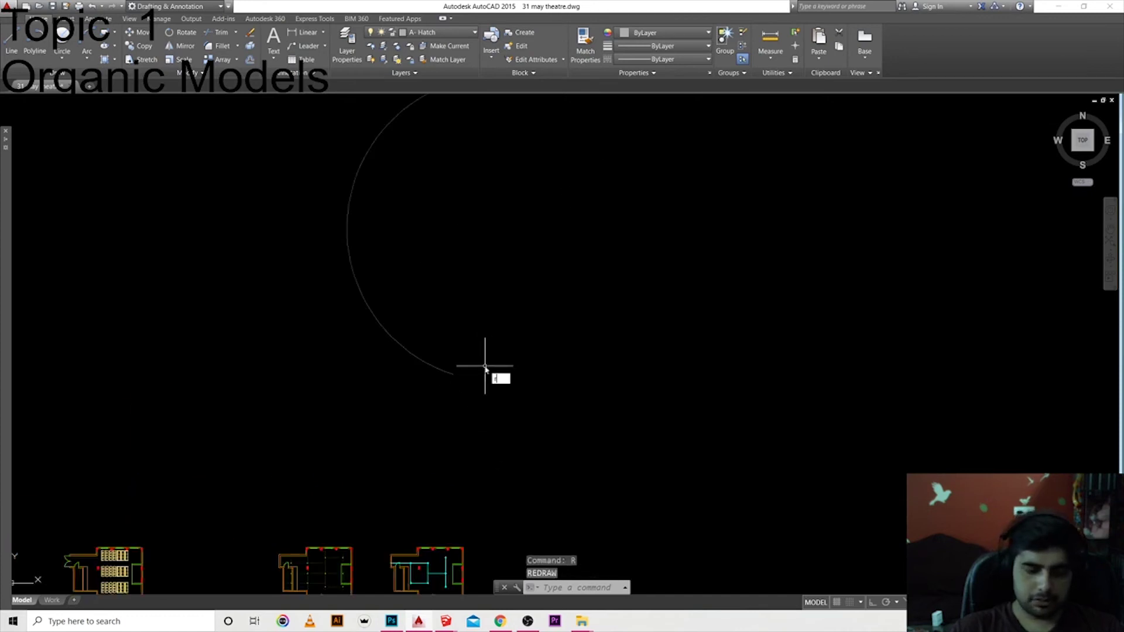
type("ec")
key("Return")
left_click(481, 362)
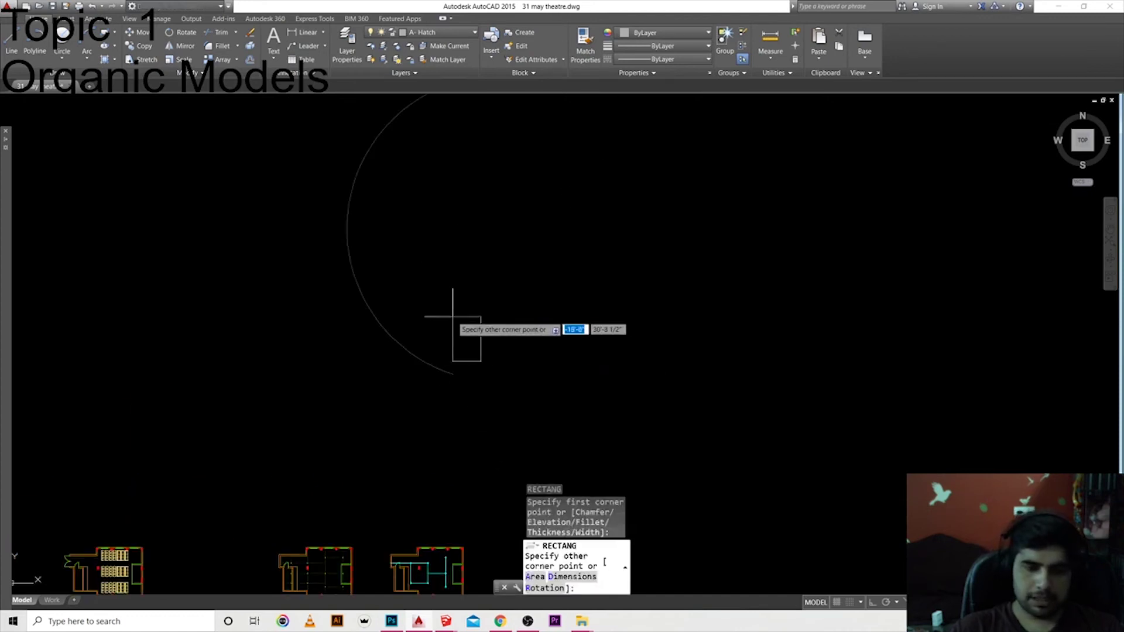
left_click(453, 319)
Step: Select the small rectangle with a window
scroll(451, 307, "down", 3)
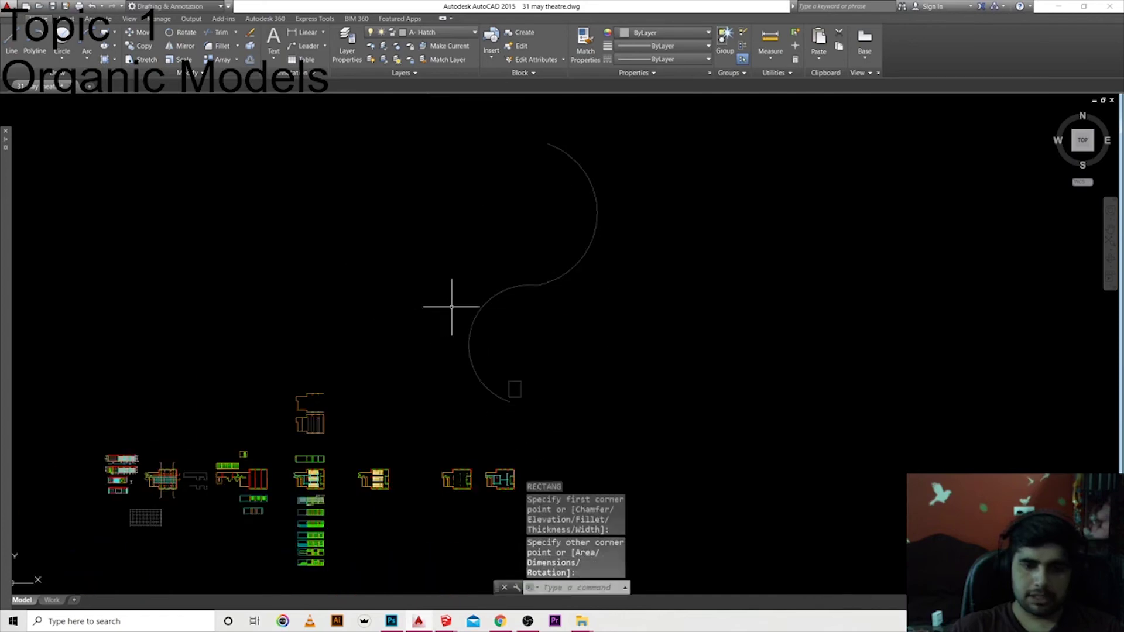
scroll(501, 359, "up", 3)
left_click(570, 436)
left_click(512, 367)
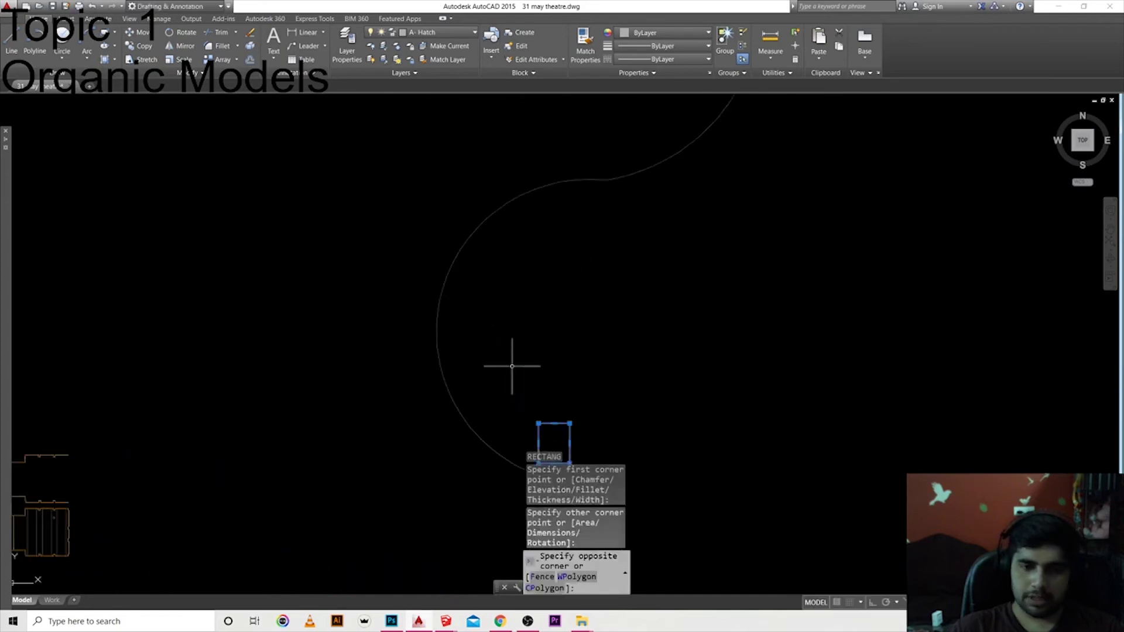
left_click(563, 434)
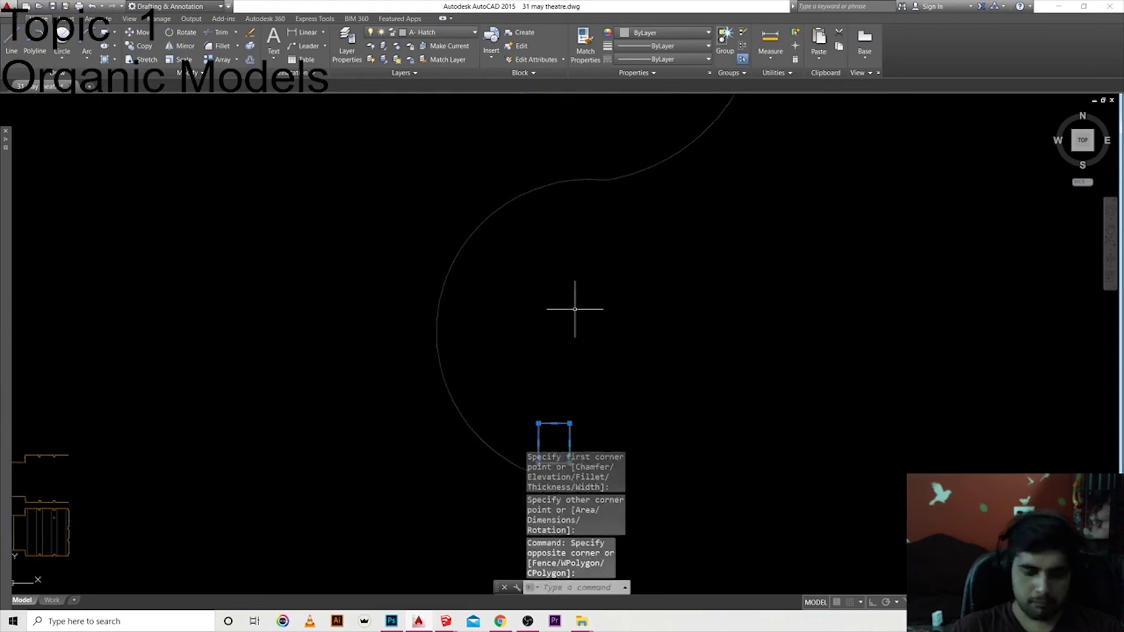
Step: Make the selected rectangle a block named 'fasdasd' with the BLOCK command
type("lock")
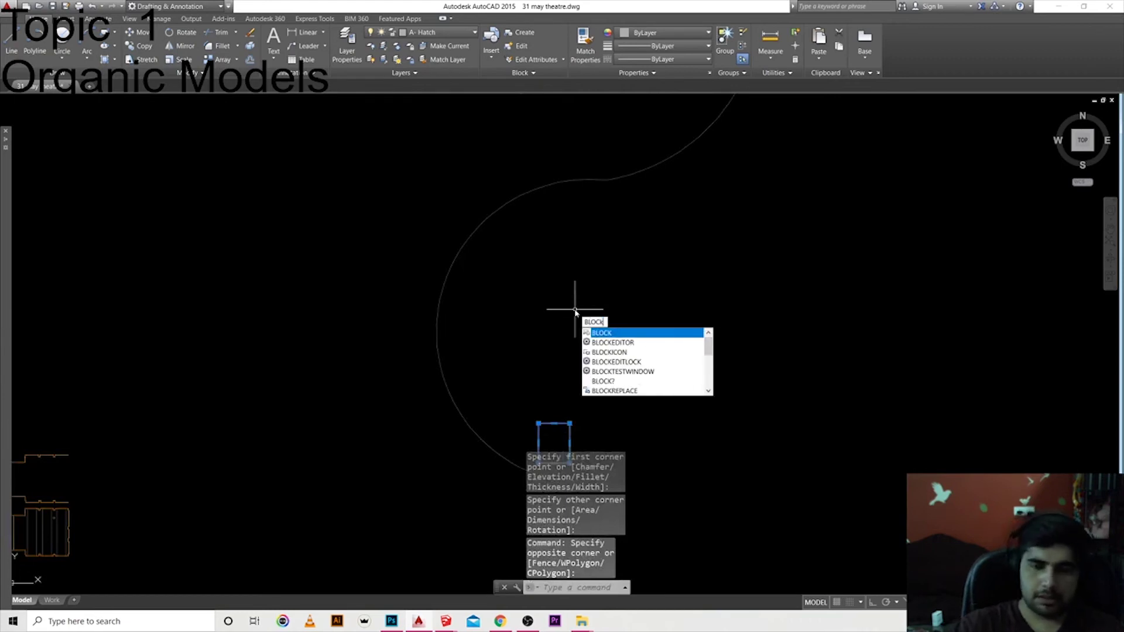
key("Return")
type("fasdasd")
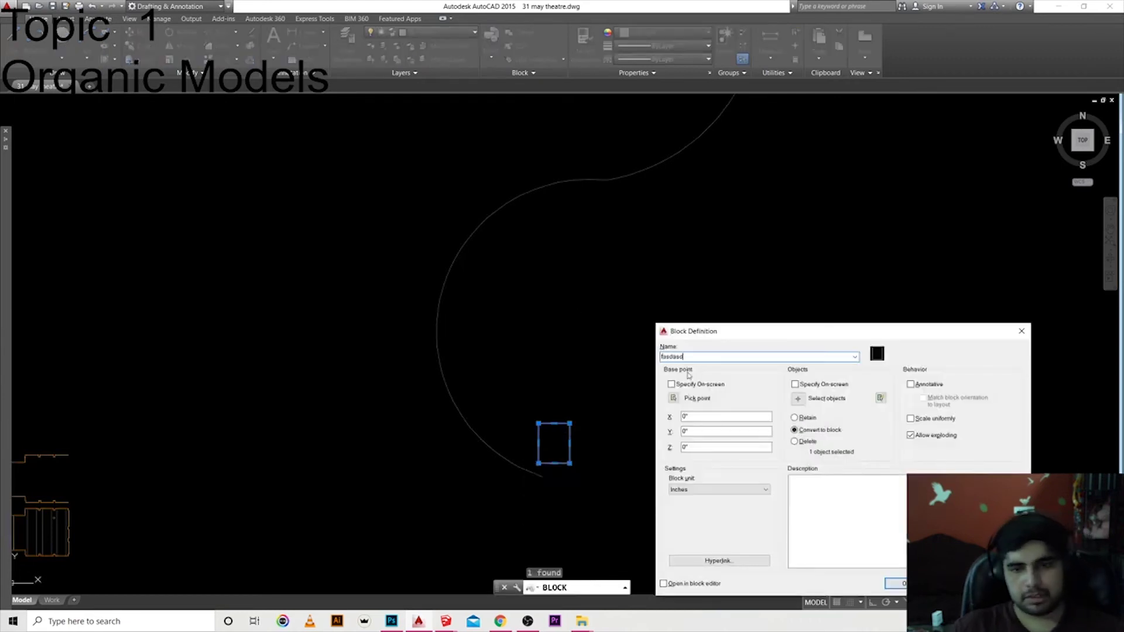
left_click(896, 584)
scroll(452, 519, "down", 2)
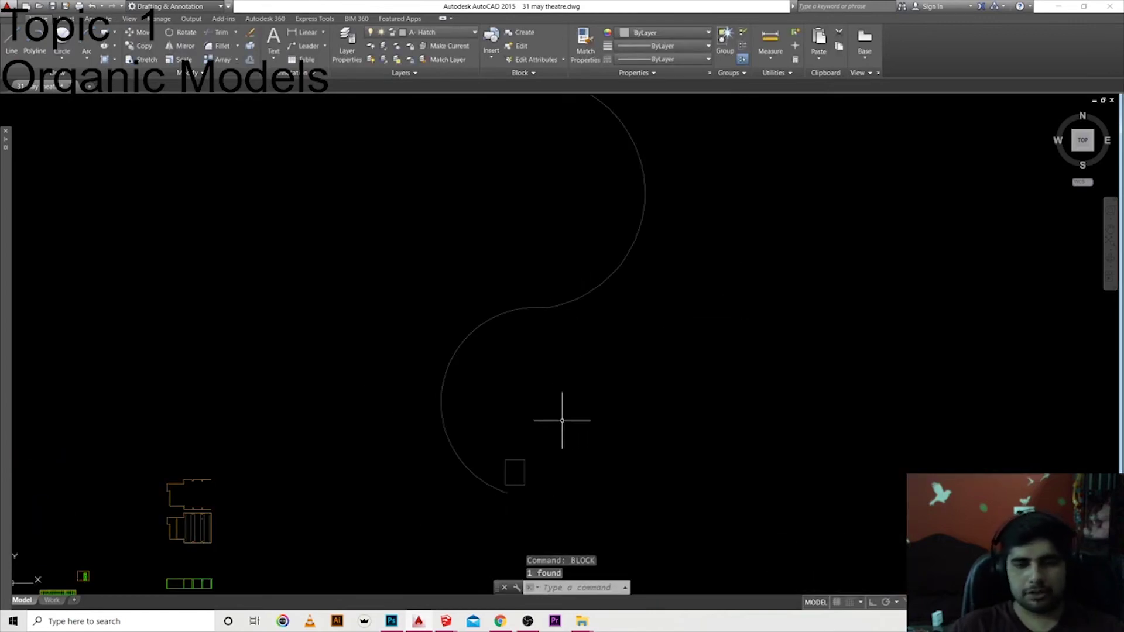
scroll(566, 422, "down", 2)
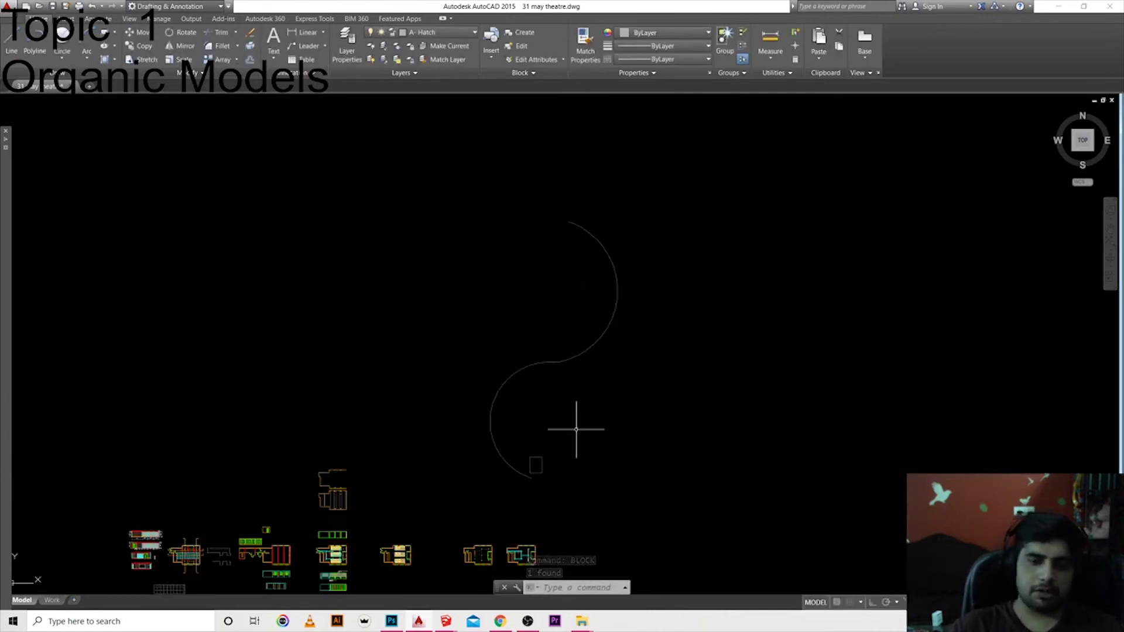
scroll(502, 514, "up", 2)
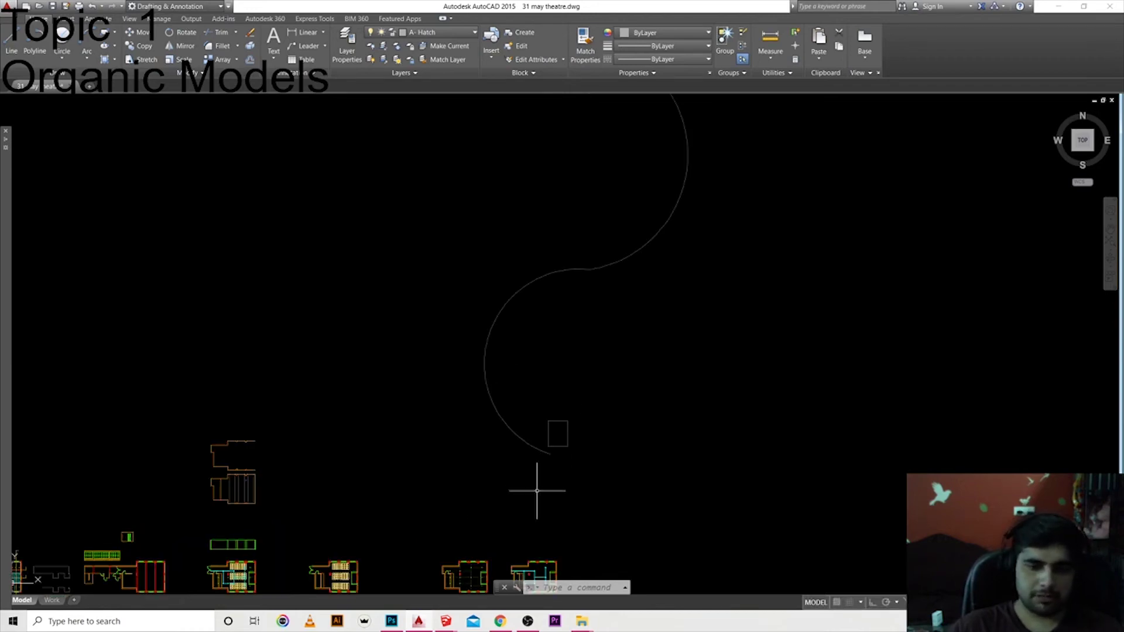
middle_click_drag(562, 438, 590, 472)
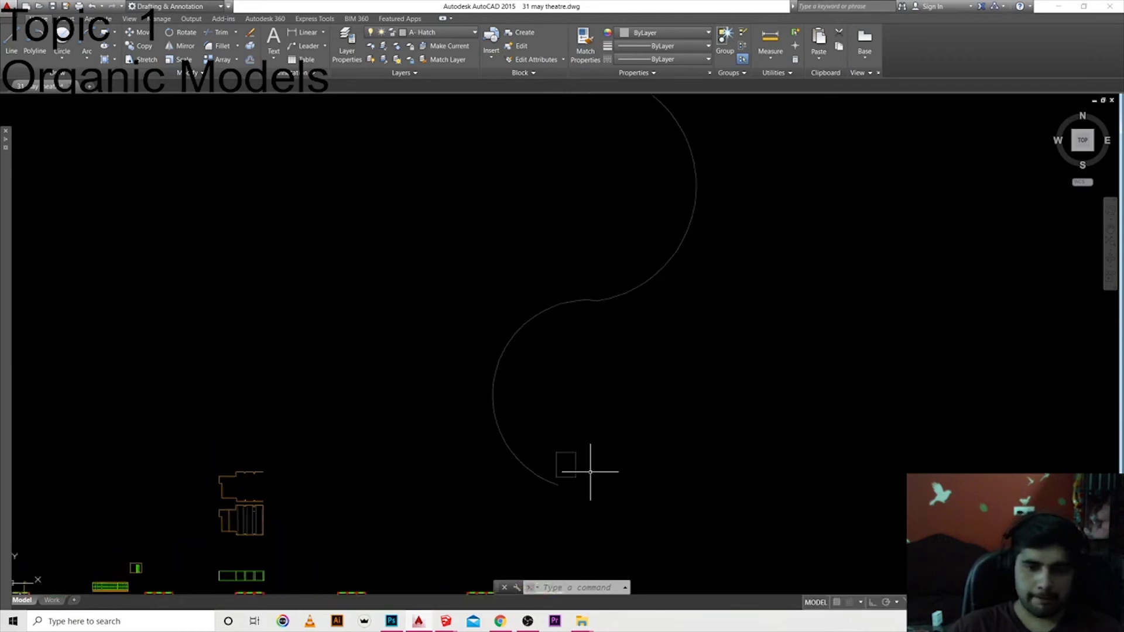
left_click(547, 446)
key("Escape")
type("r")
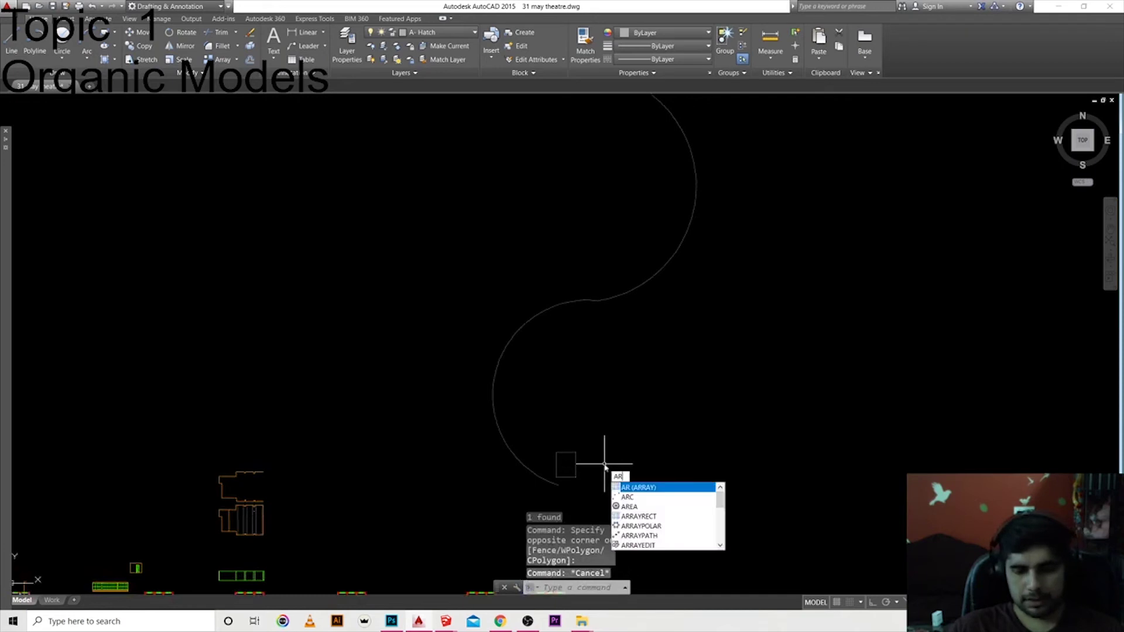
key("Return")
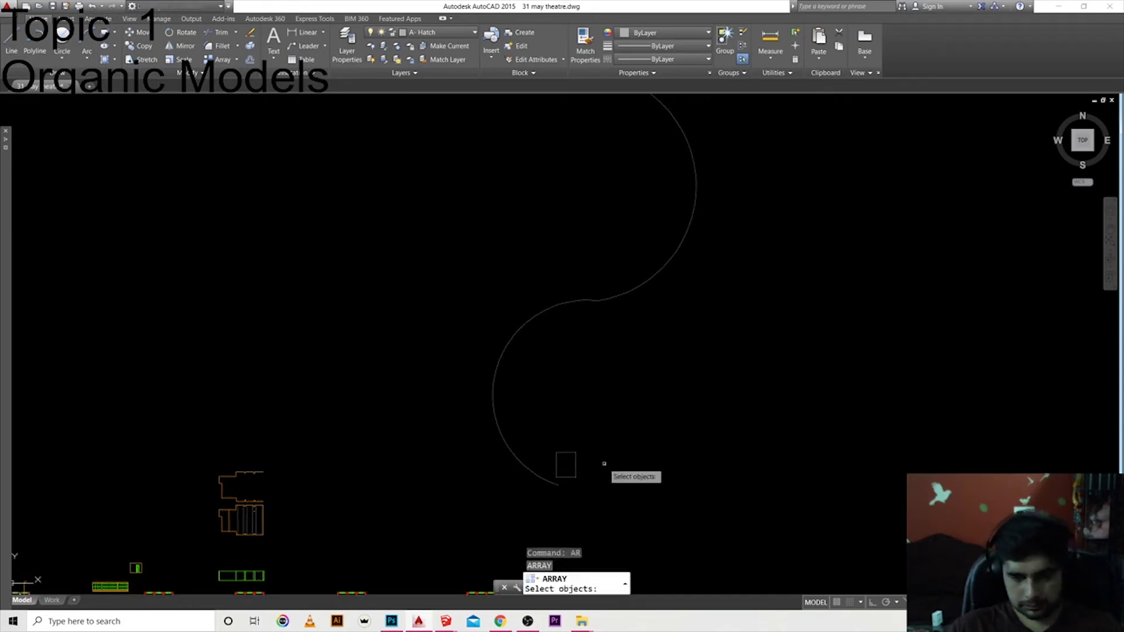
left_click(557, 476)
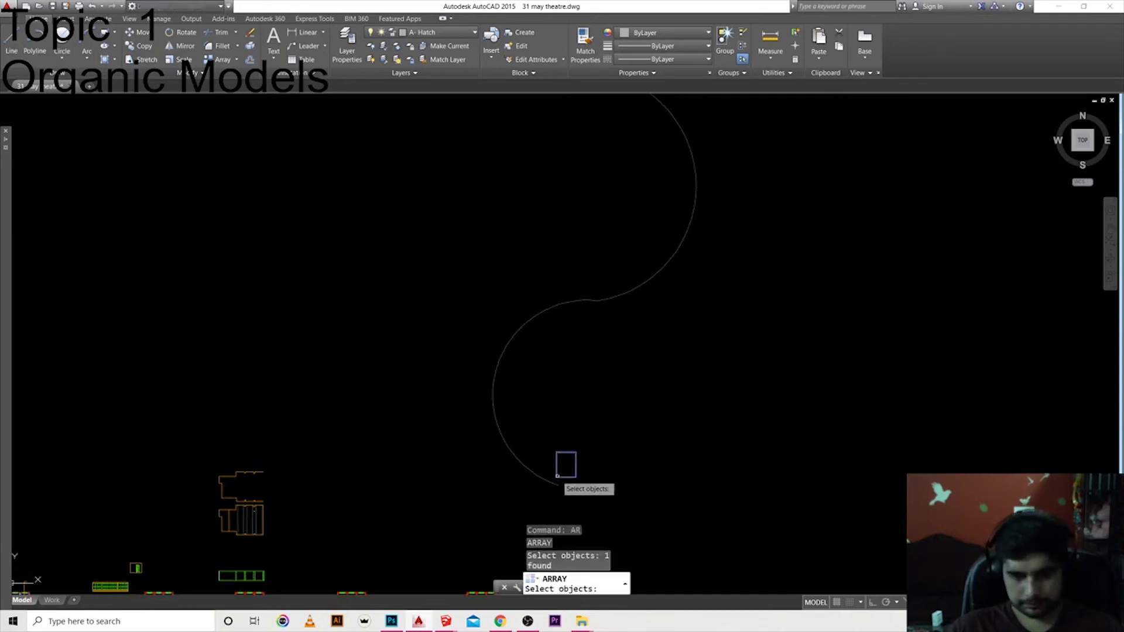
left_click(493, 412)
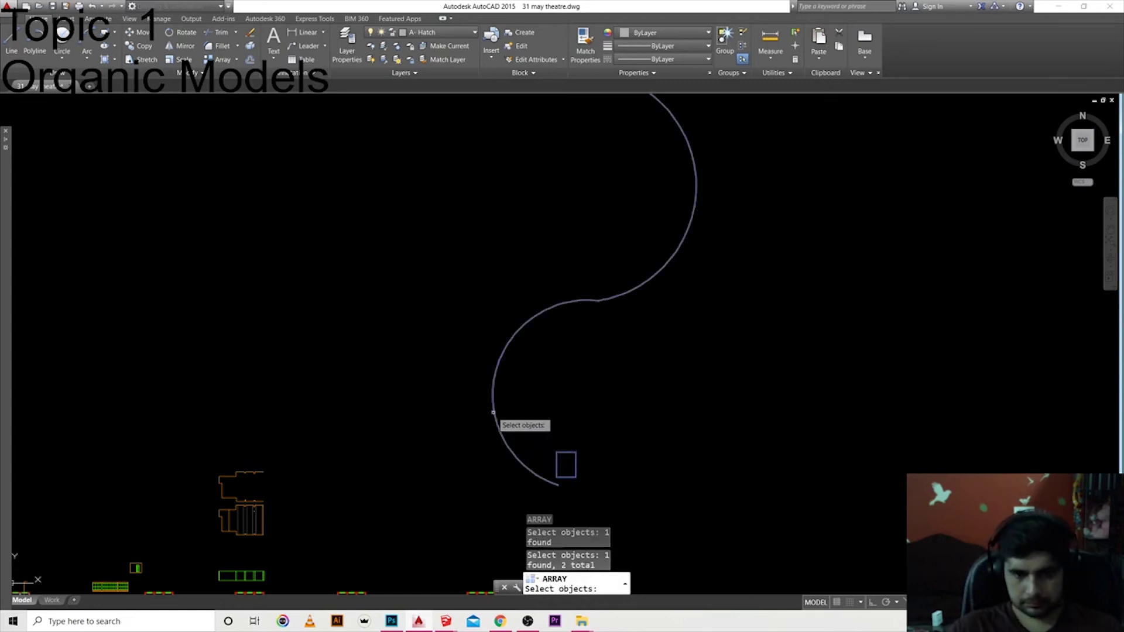
key("Return")
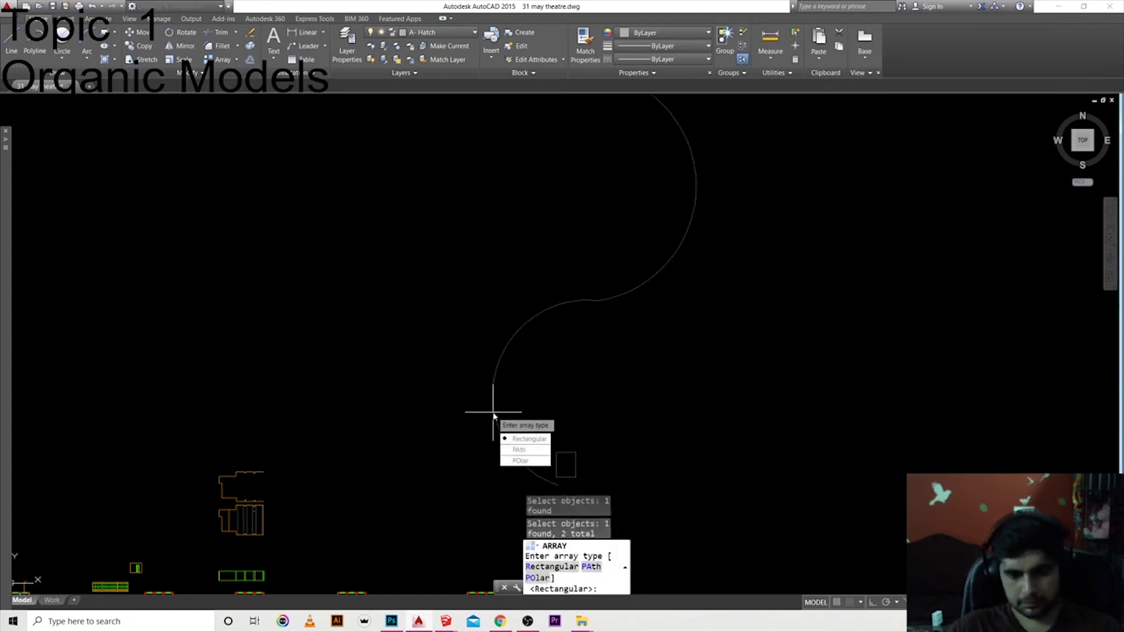
key("Down")
left_click(538, 451)
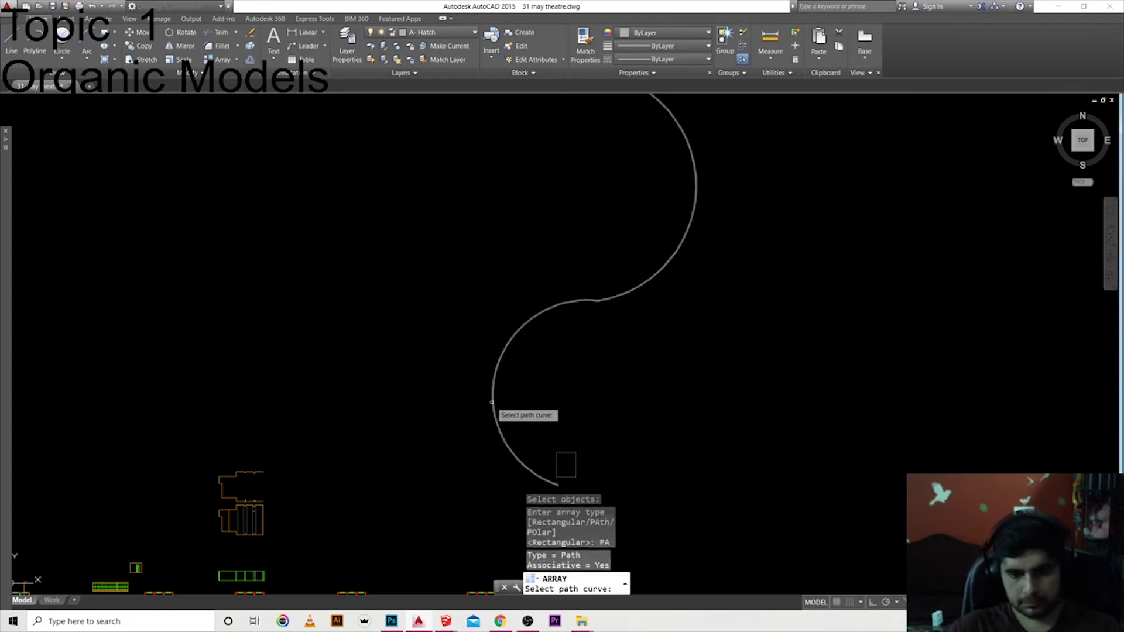
left_click(495, 364)
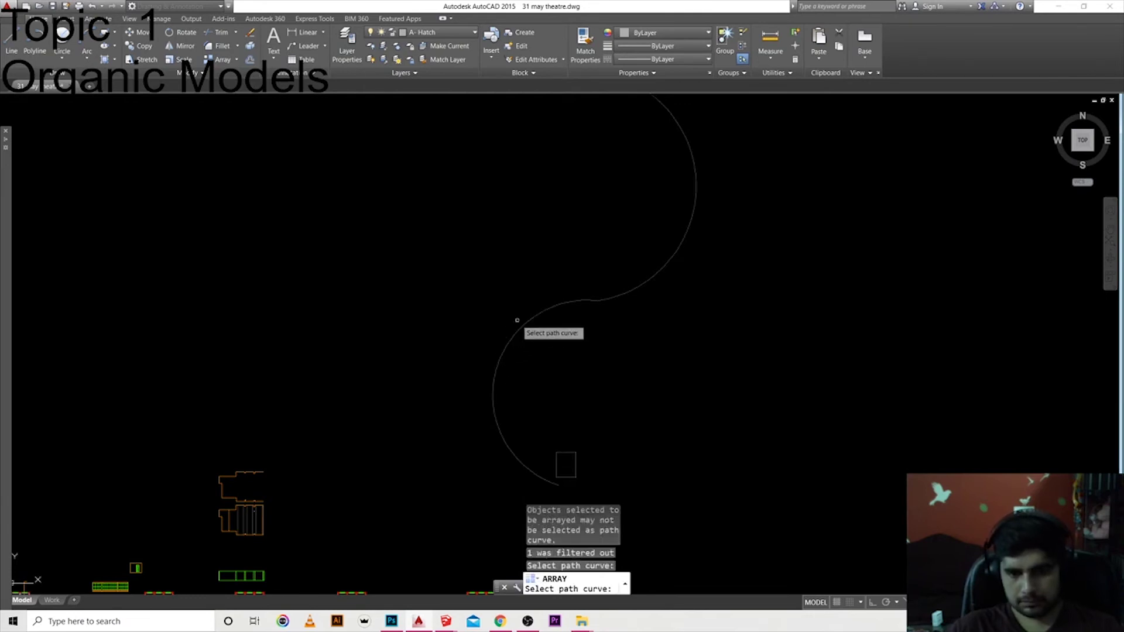
left_click(520, 325)
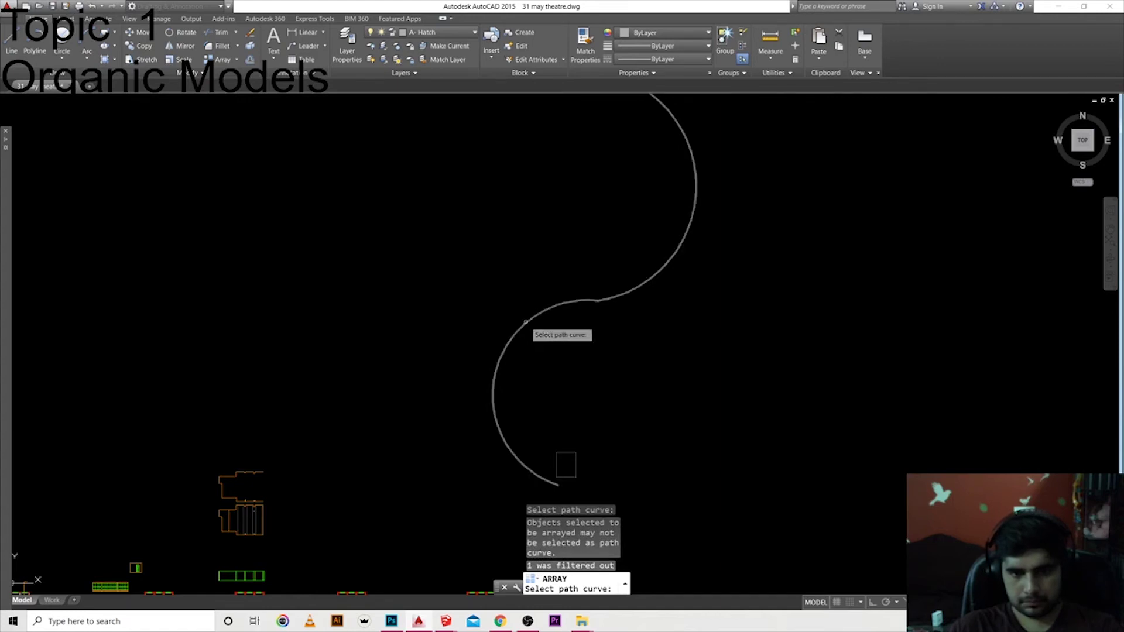
left_click(529, 321)
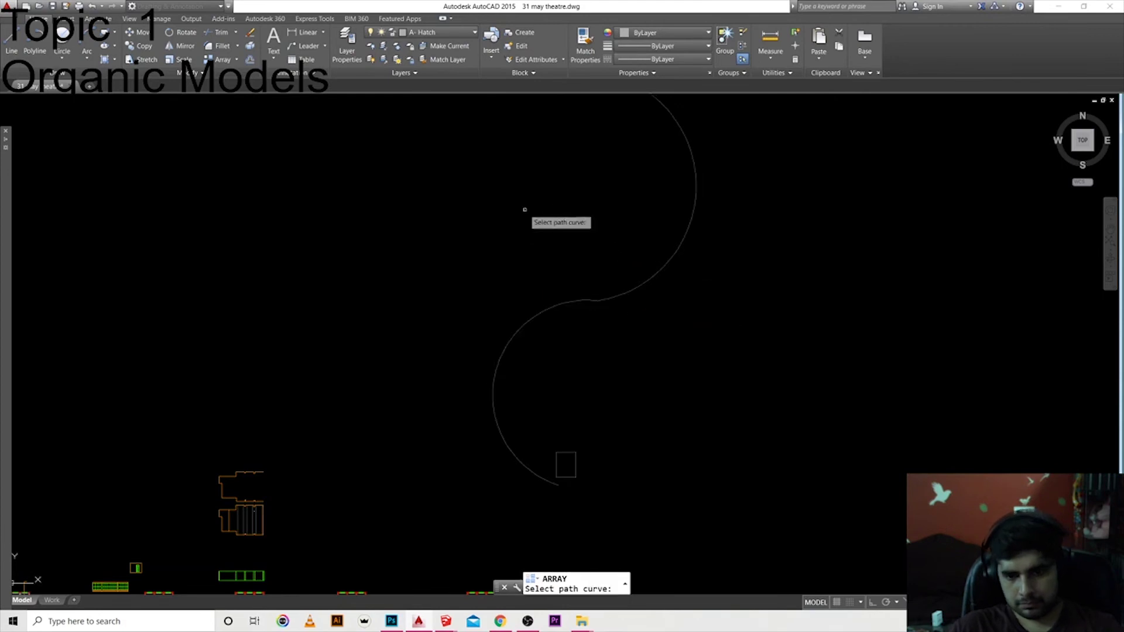
left_click(627, 319)
left_click(499, 242)
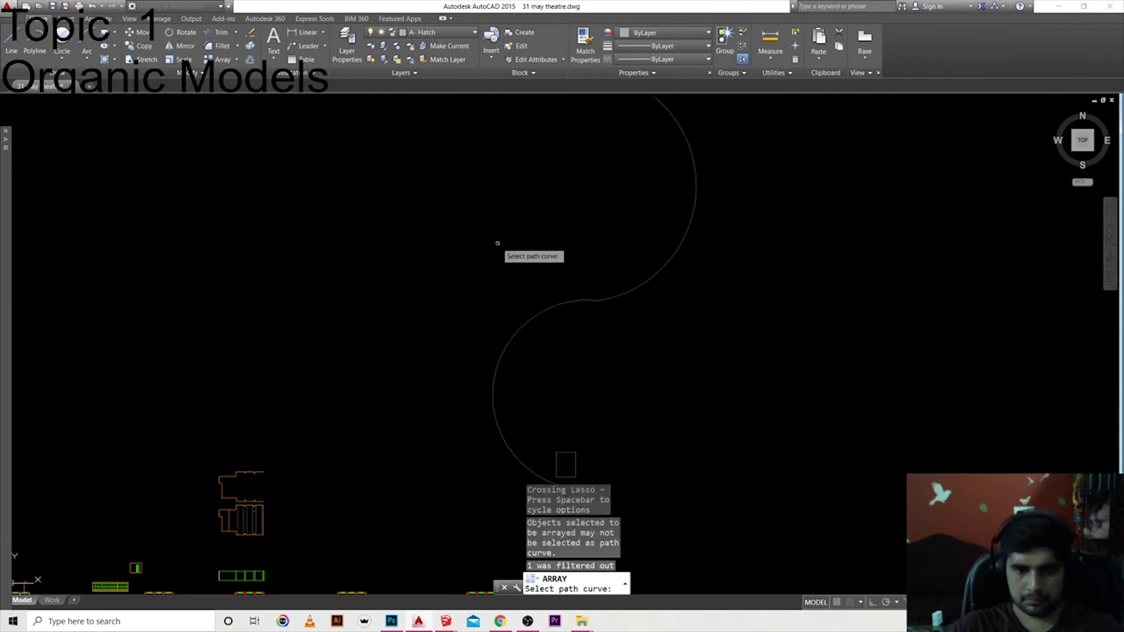
left_click(452, 223)
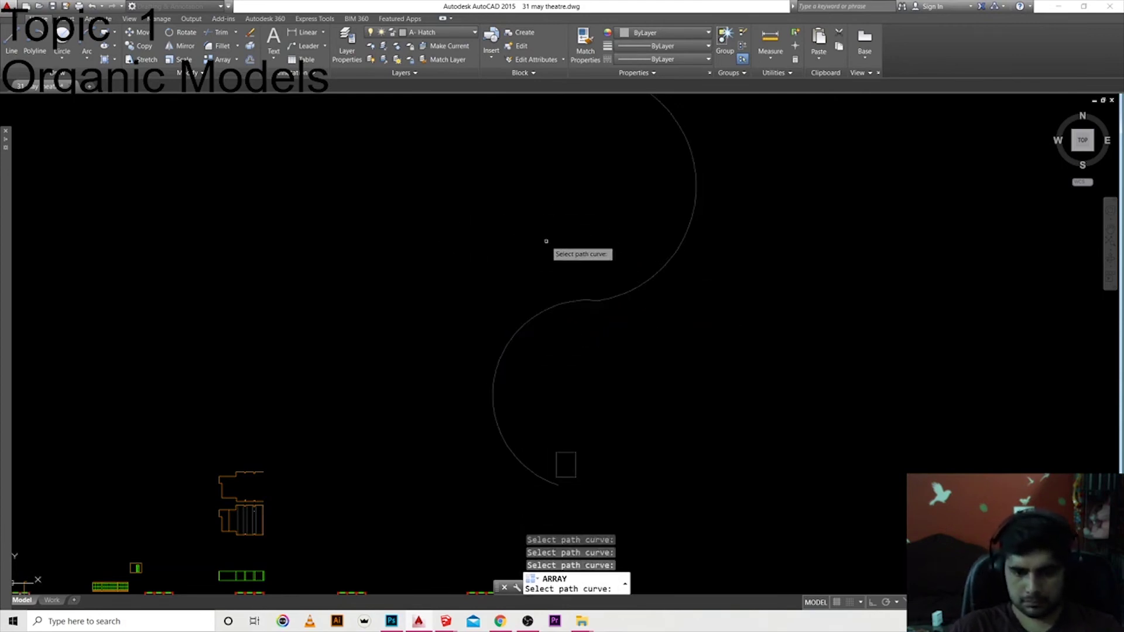
key("Escape")
key("Escape")
key("Escape")
type("ARRA")
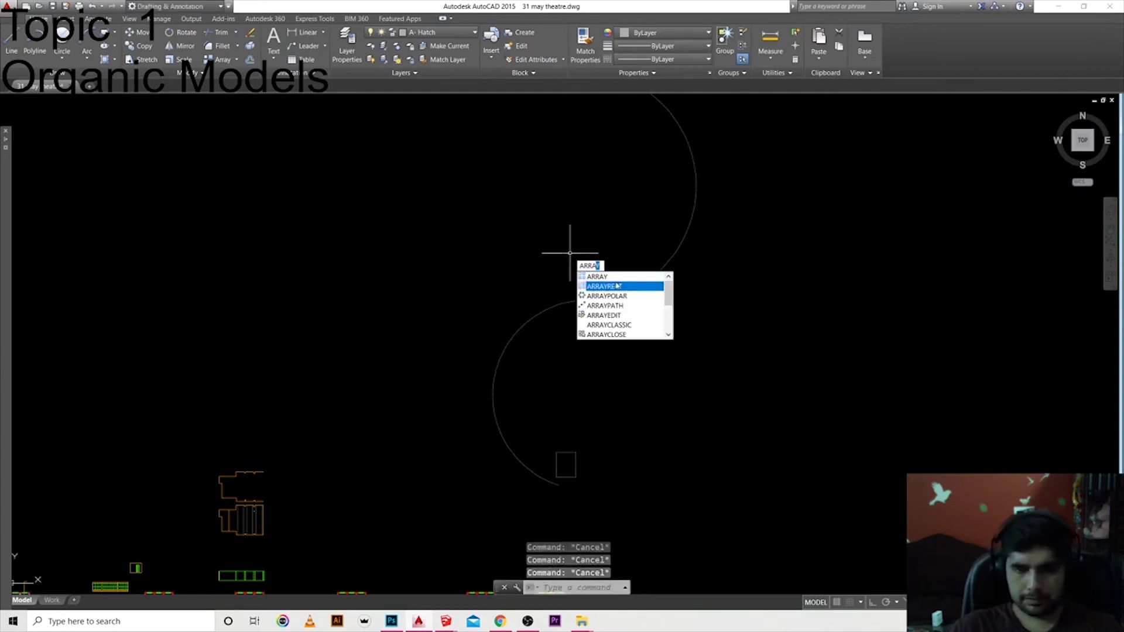
Step: Start a path array of the rectangle along the S-curve, then cancel it
left_click(606, 306)
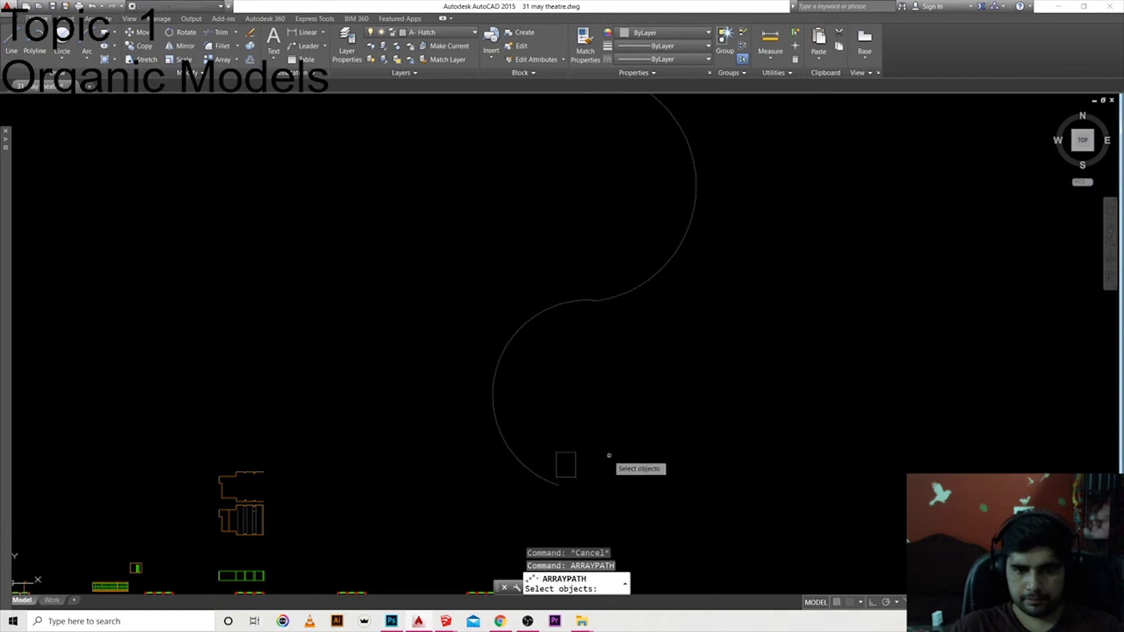
left_click(575, 467)
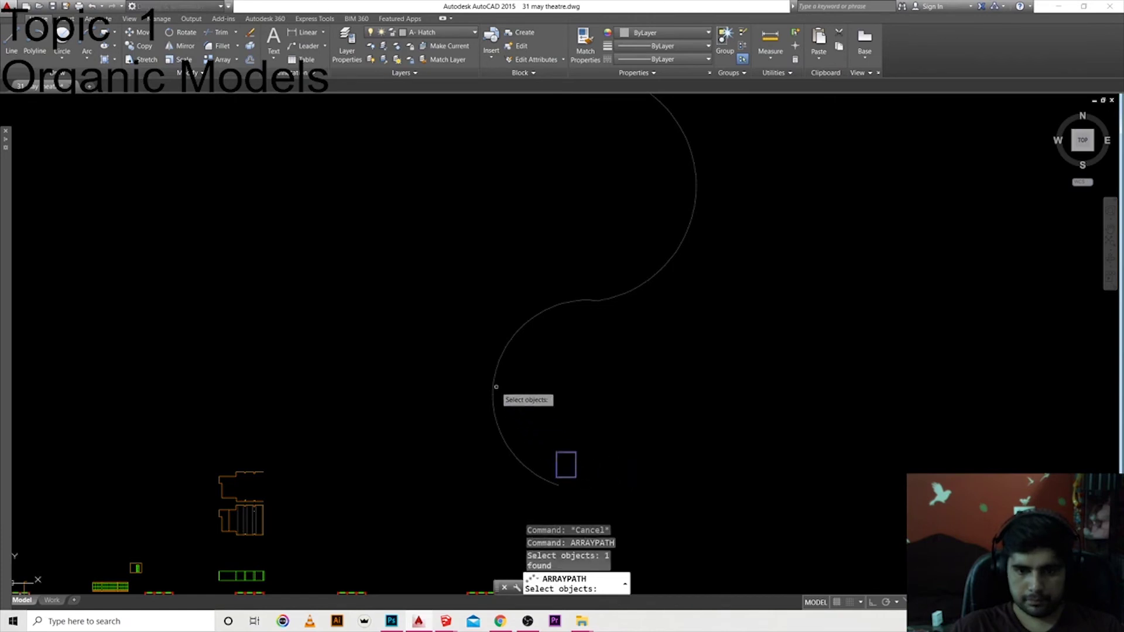
left_click(502, 355)
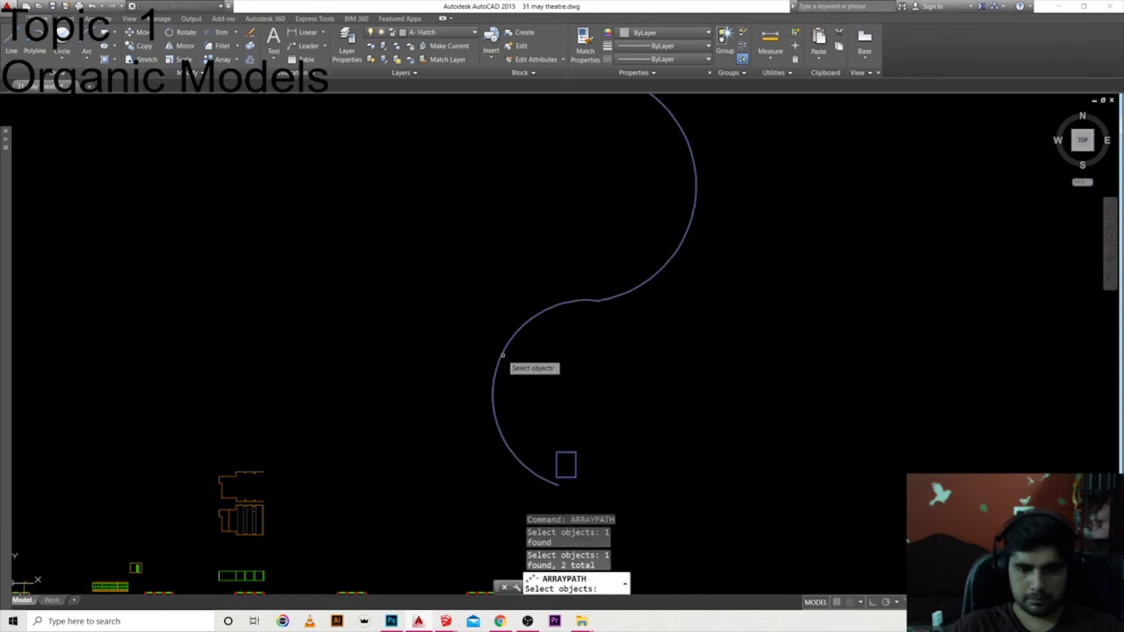
key("Return")
left_click(508, 340)
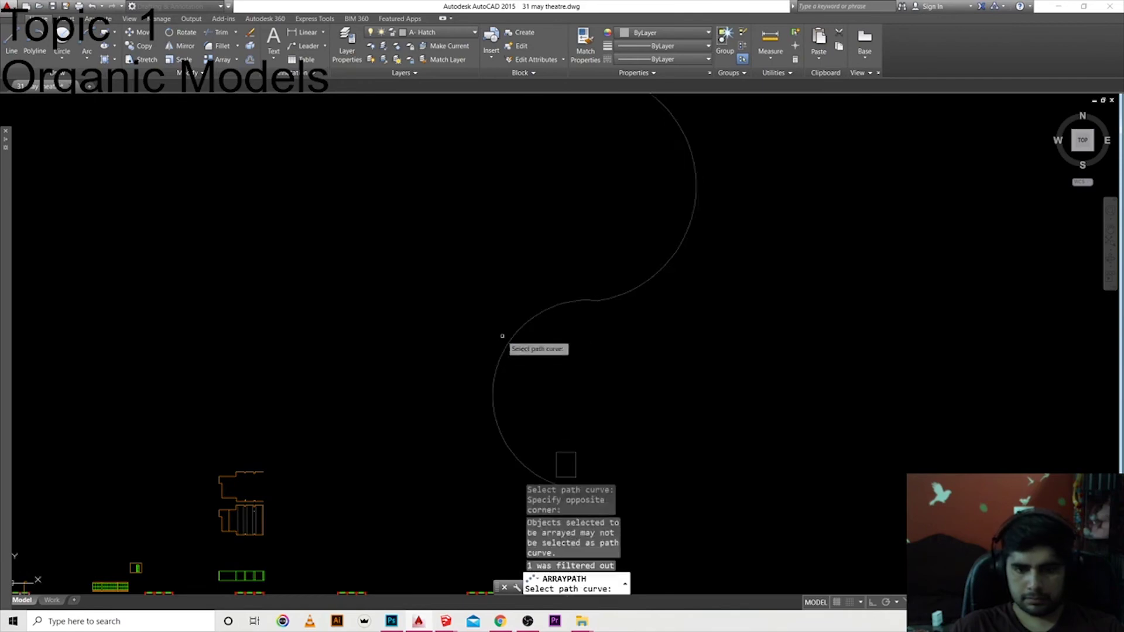
key("Escape")
Step: Restart the path array with the rectangle as item and the S-curve as path
key("Return")
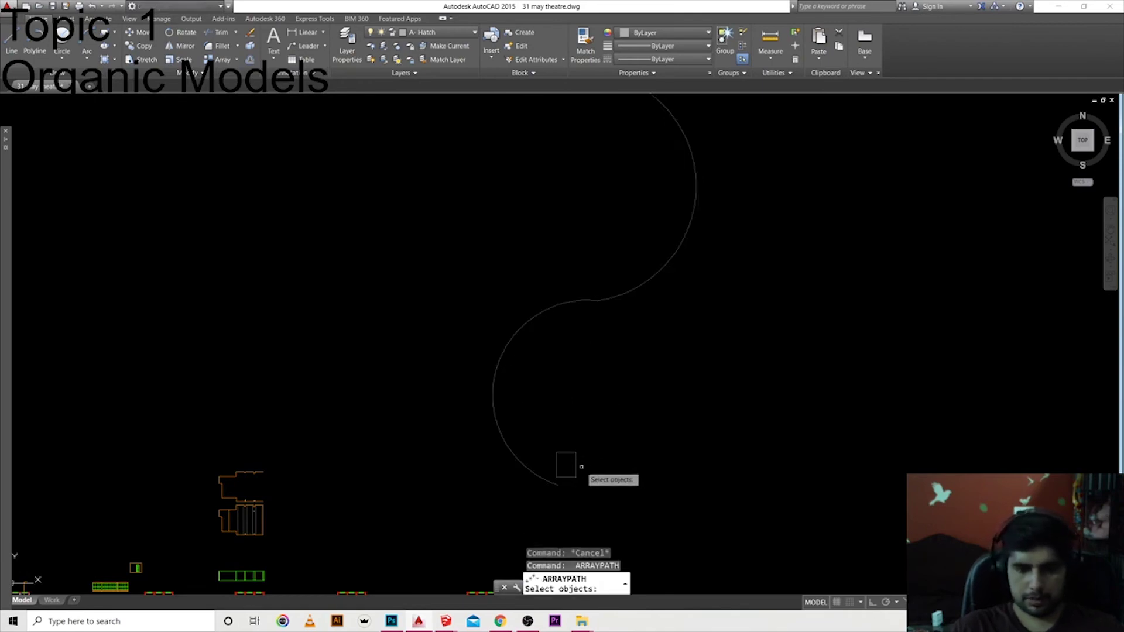
left_click(581, 467)
left_click(557, 447)
key("Return")
left_click(544, 403)
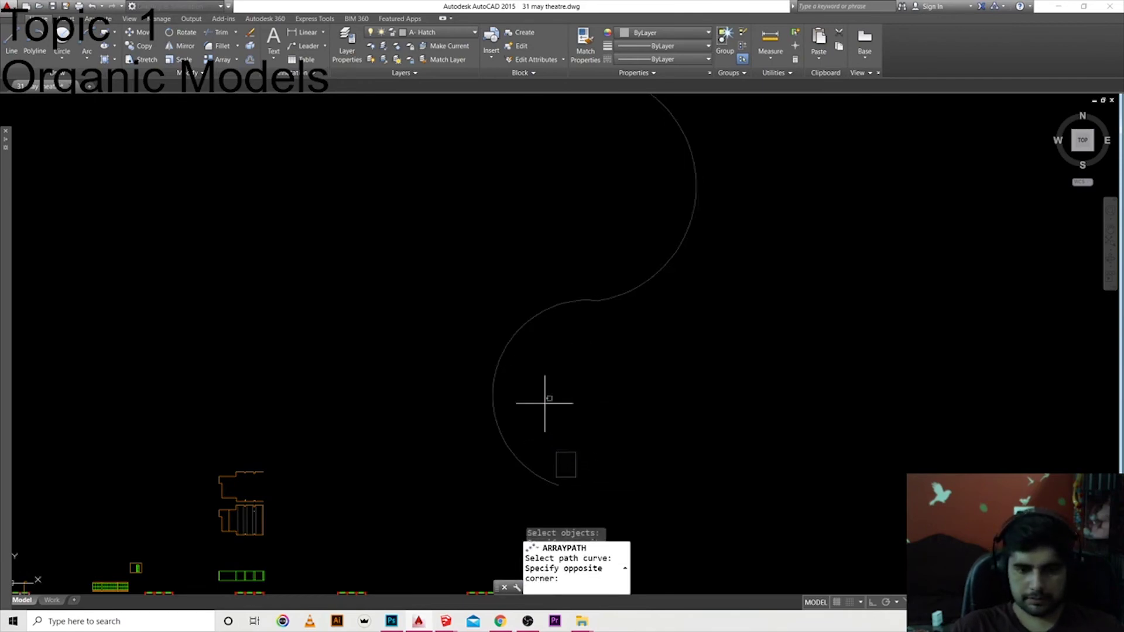
left_click(464, 313)
Step: Widen the spacing between the arrayed rectangles and finish the path array
scroll(464, 314, "down", 2)
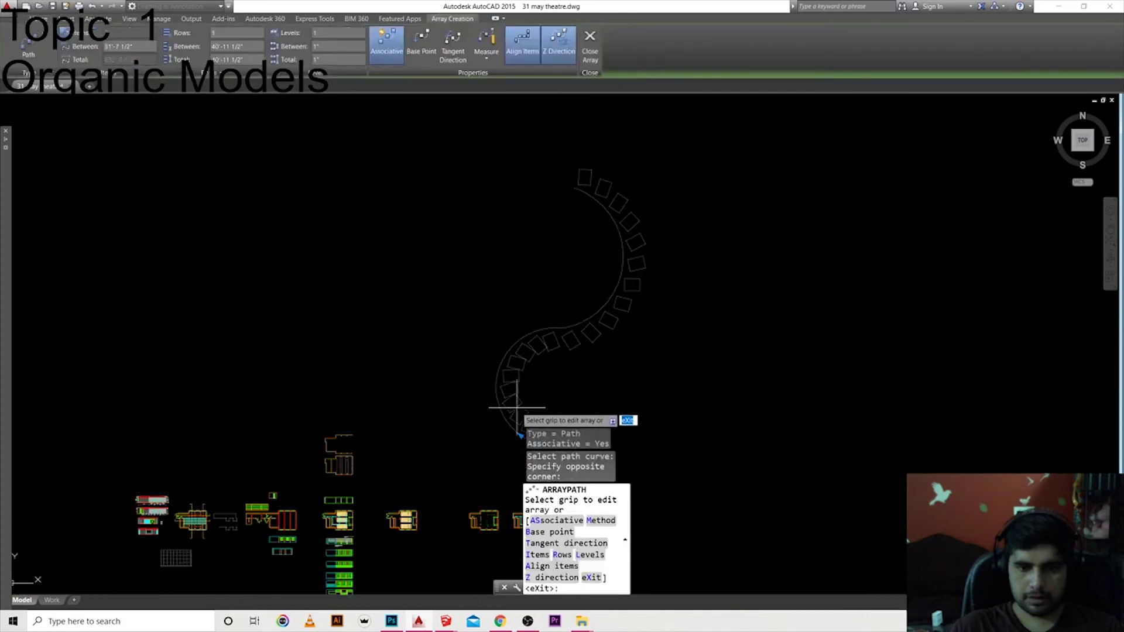
middle_click_drag(540, 376, 350, 403)
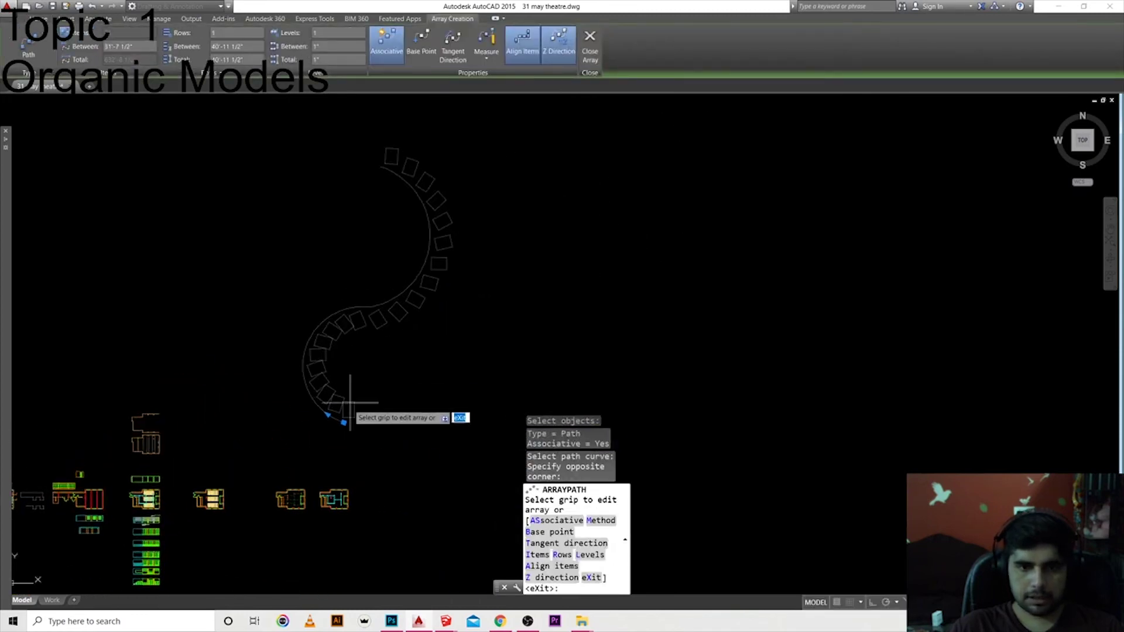
scroll(306, 410, "up", 2)
scroll(306, 407, "down", 1)
scroll(307, 404, "down", 1)
left_click(308, 404)
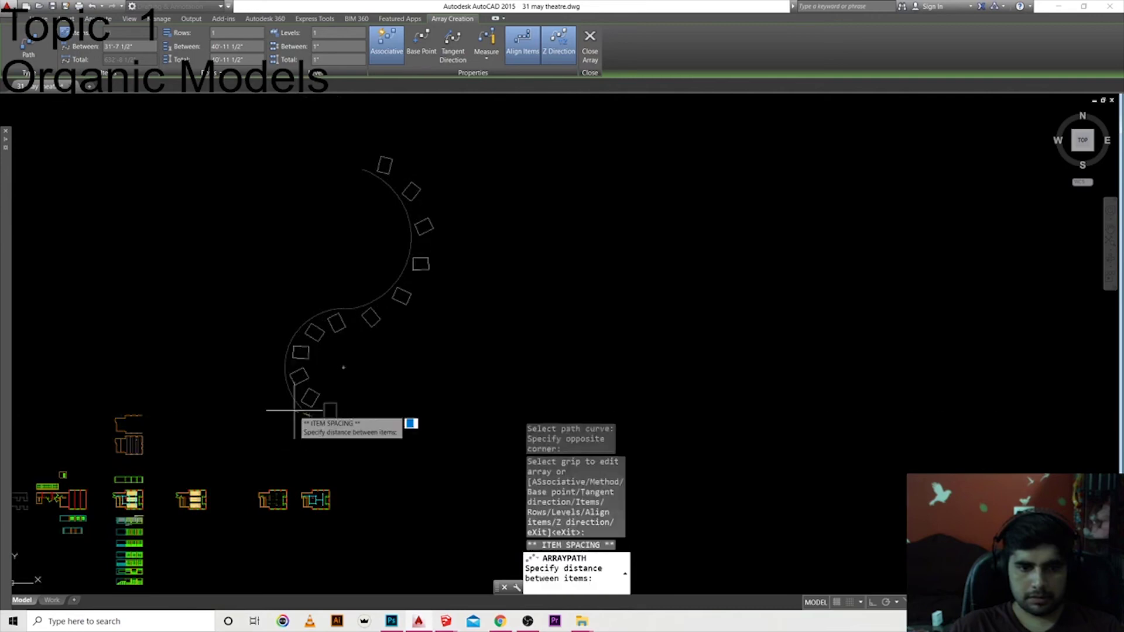
left_click(280, 390)
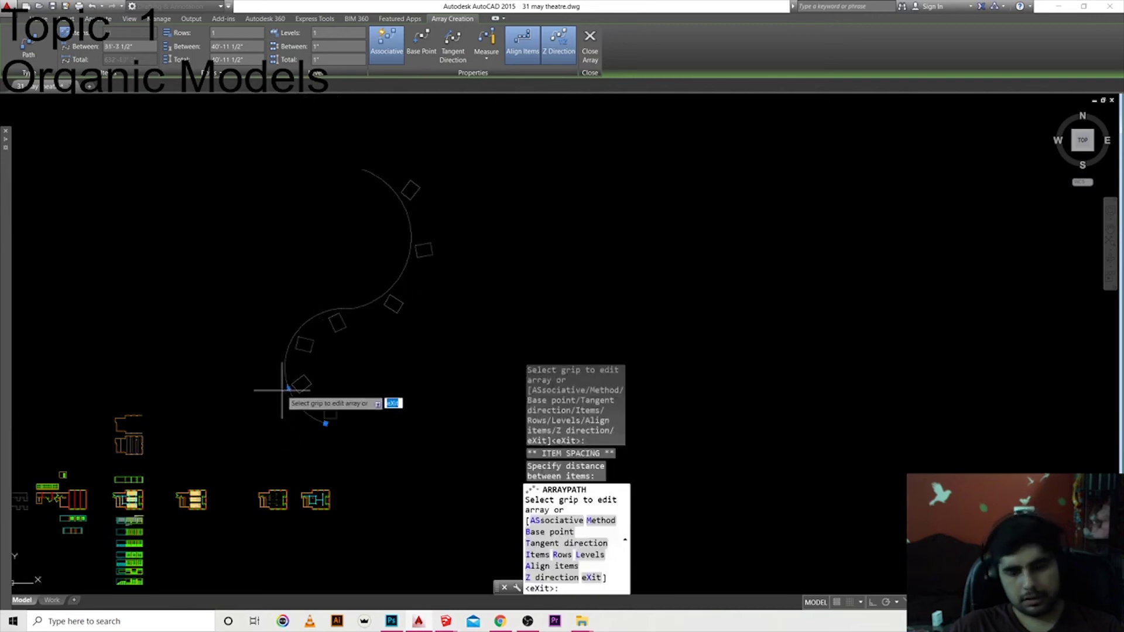
key("Return")
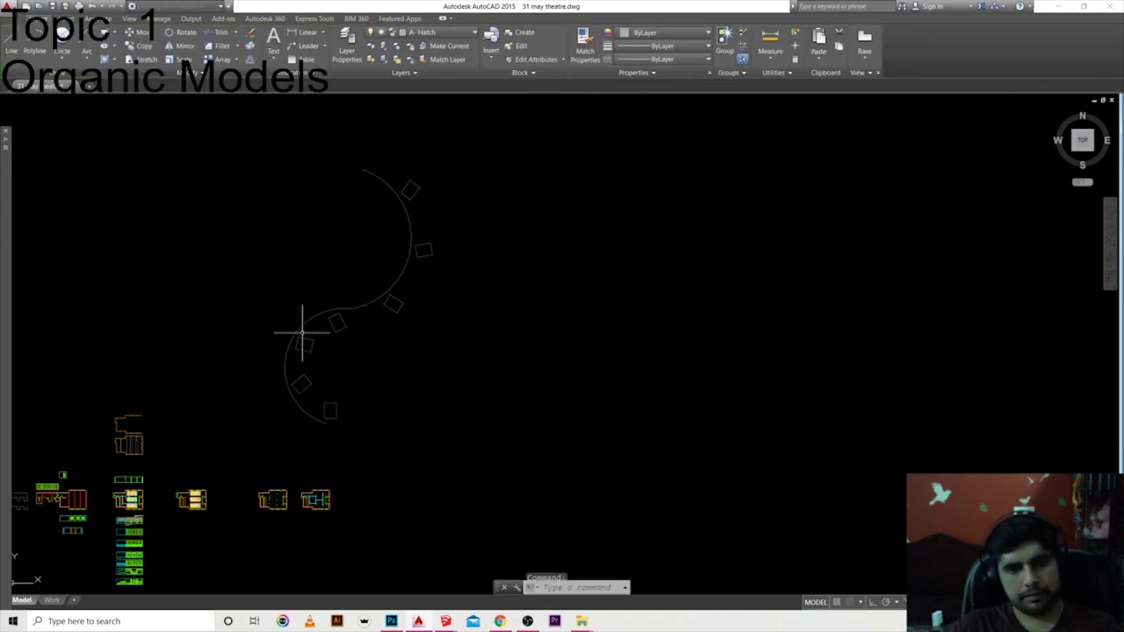
Step: Explode the path array into separate rectangles
left_click(341, 322)
left_click(328, 338)
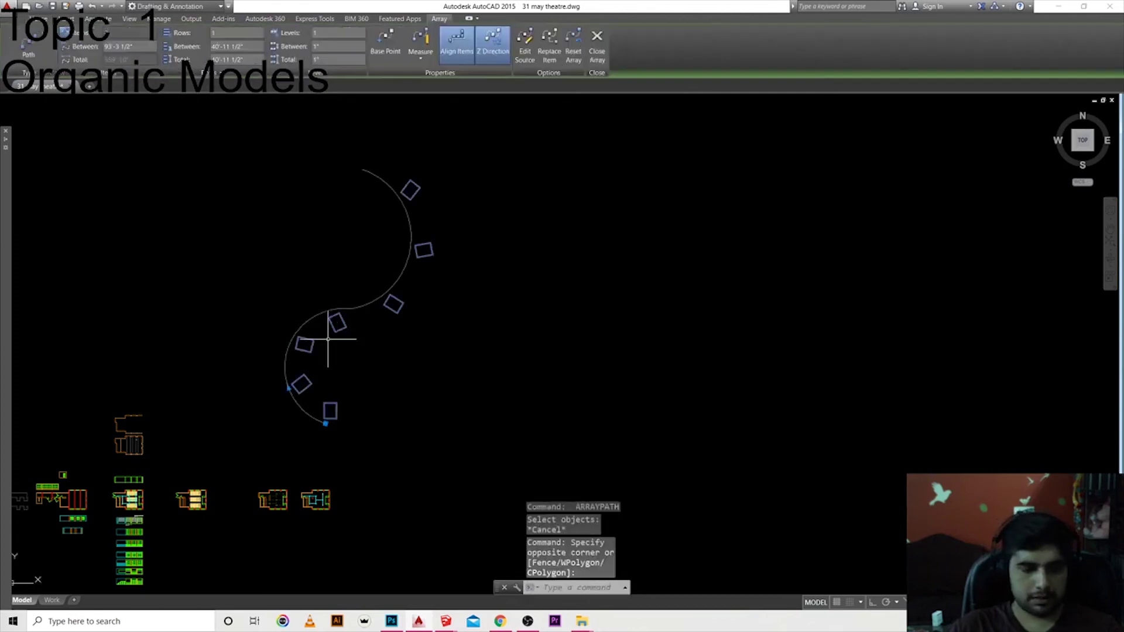
type("x")
key("Return")
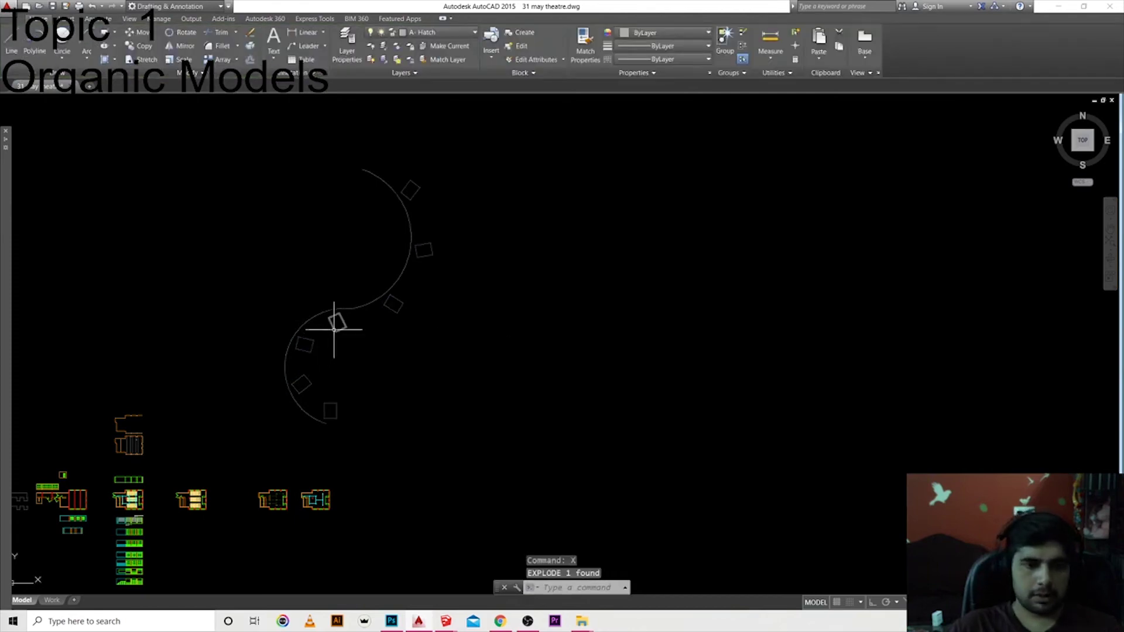
Step: Select the S-curve and all its squares with a crossing window
double_click(331, 326)
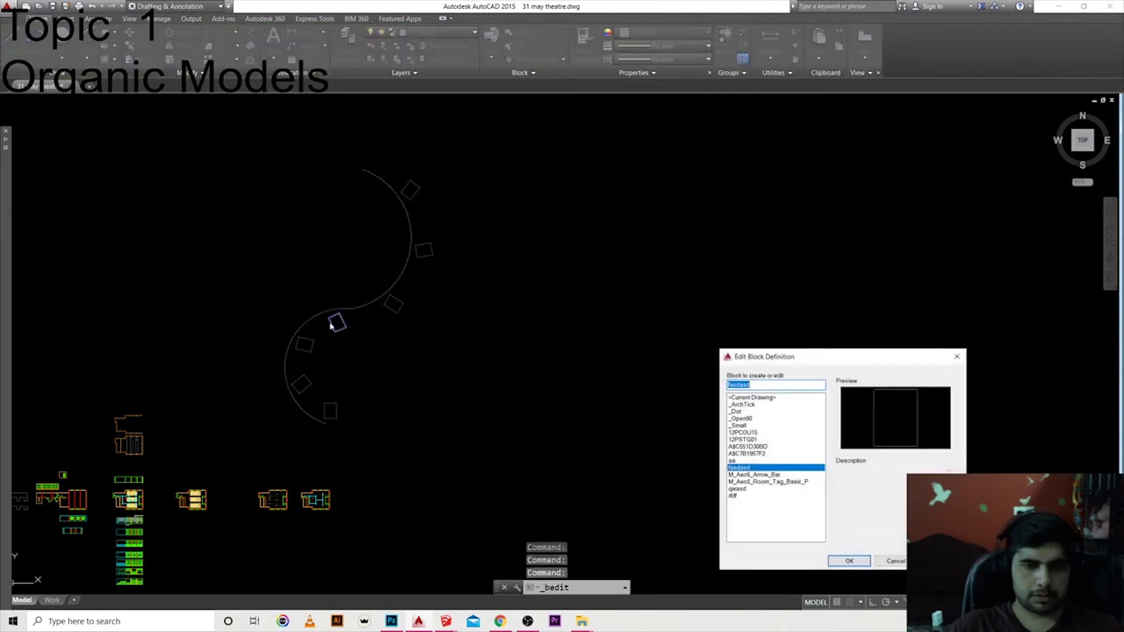
key("Escape")
key("Escape")
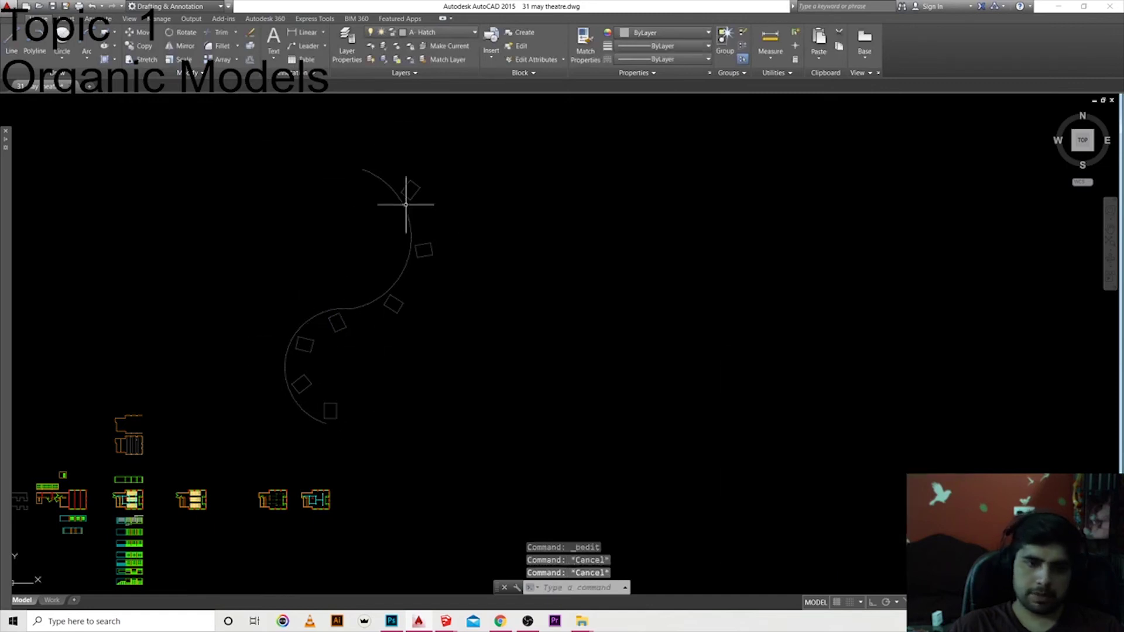
left_click(432, 446)
left_click(251, 166)
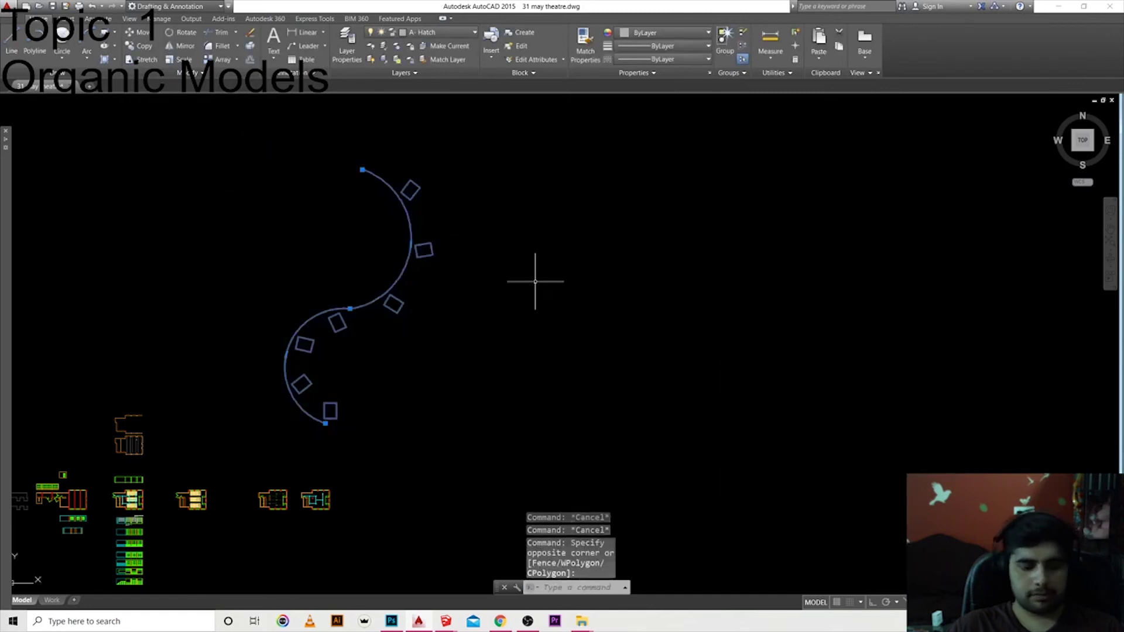
Step: WBLOCK the selection to daad.dwg on the Desktop, then quit AutoCAD without saving
type("wblock")
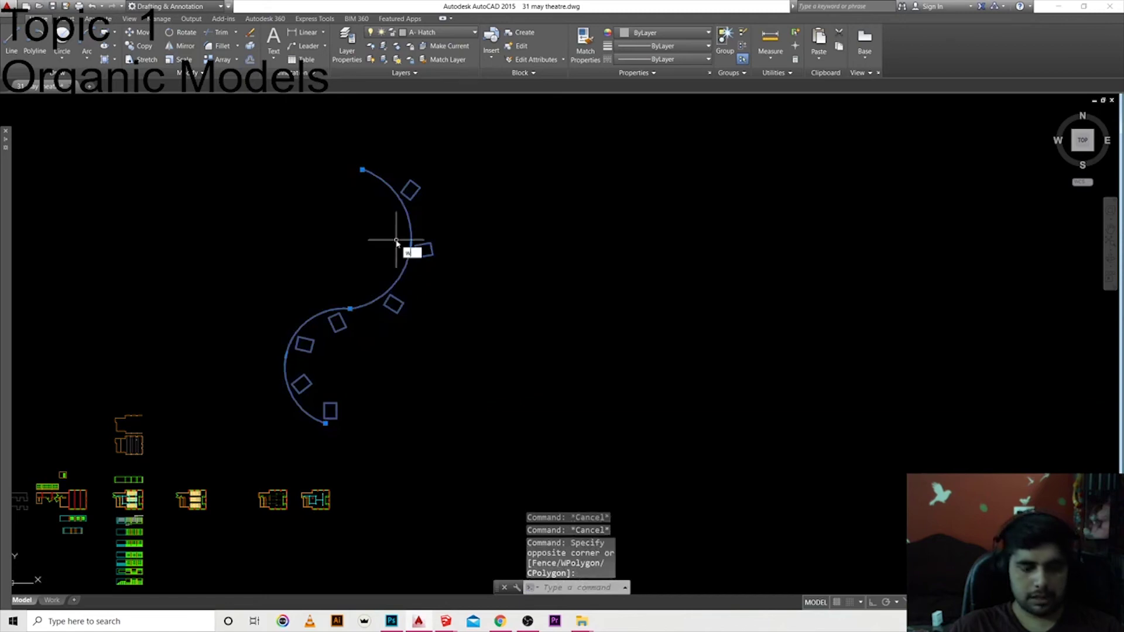
key("Return")
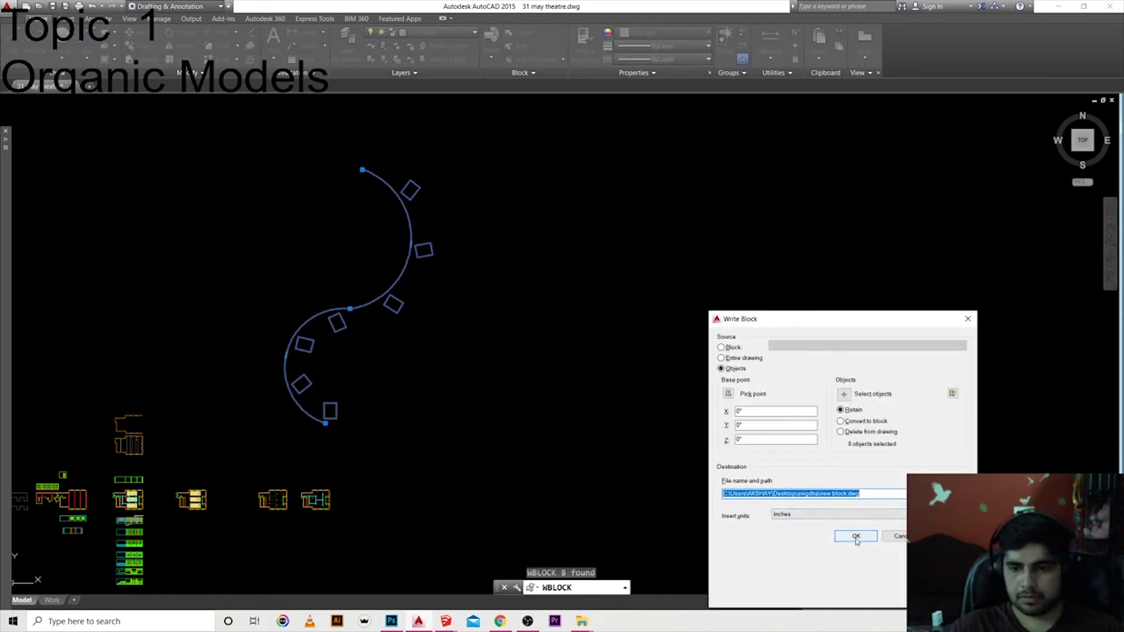
left_click(969, 494)
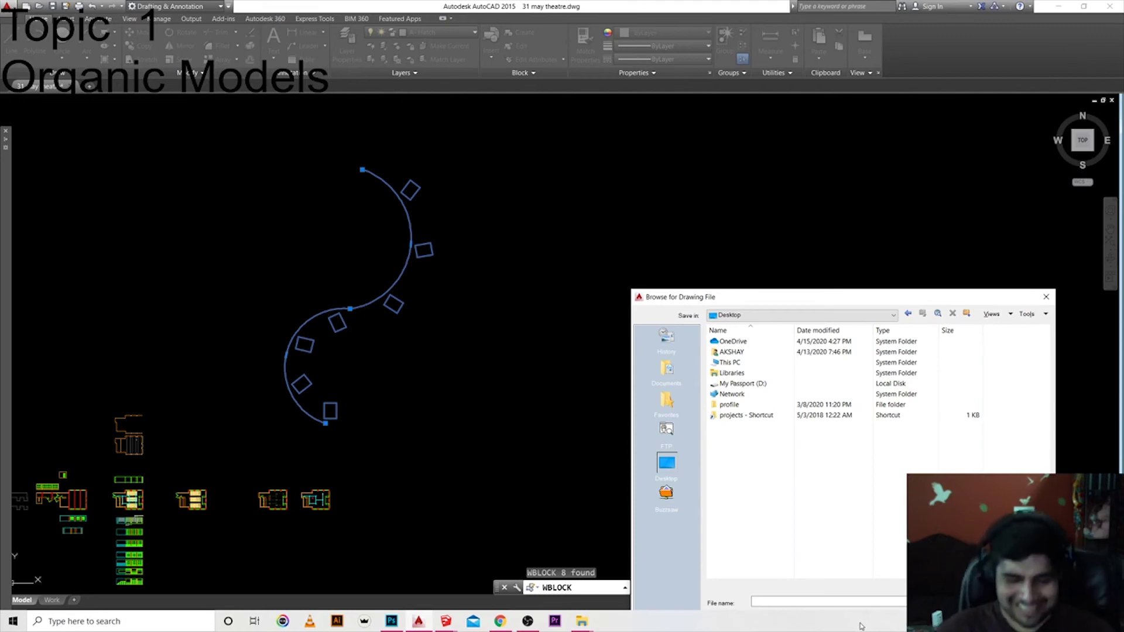
left_click(779, 602)
type("daad")
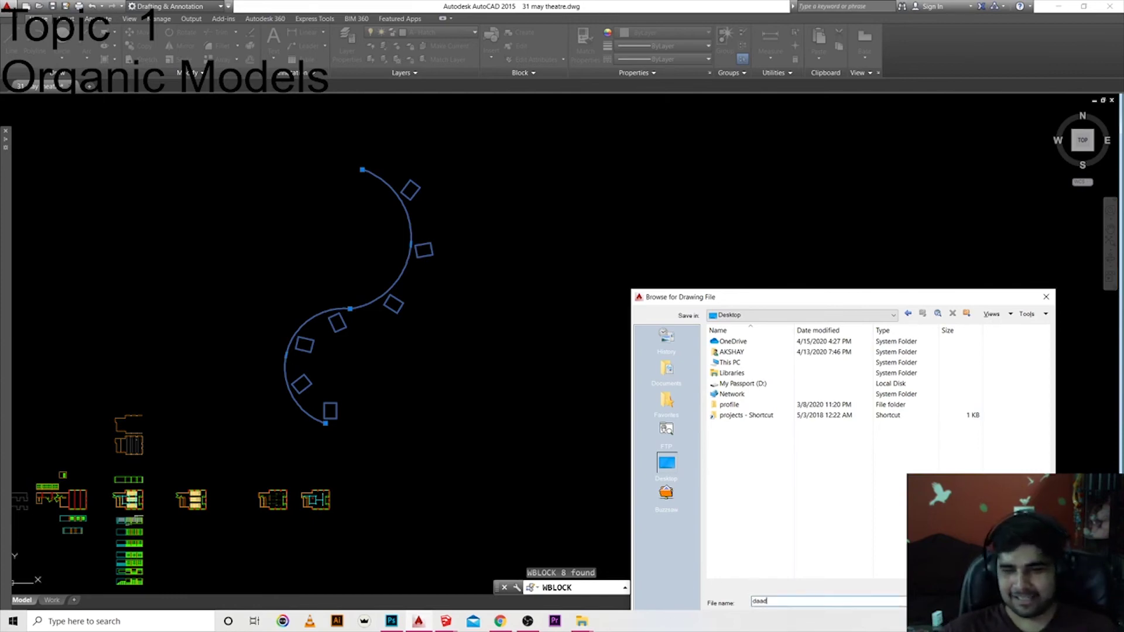
key("Return")
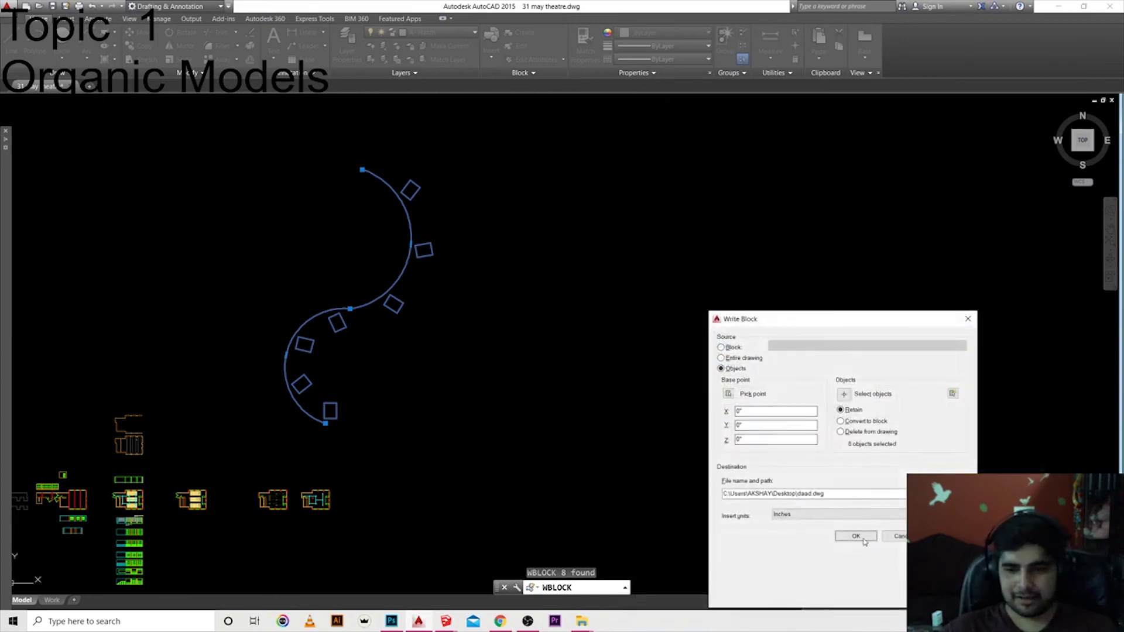
left_click(856, 537)
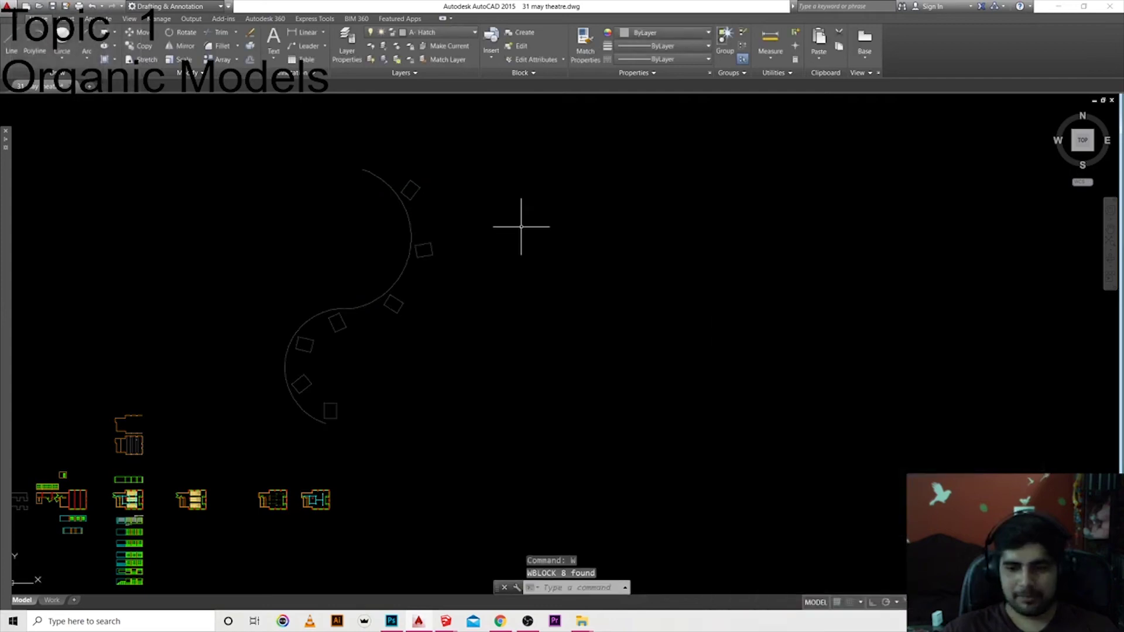
left_click(1111, 7)
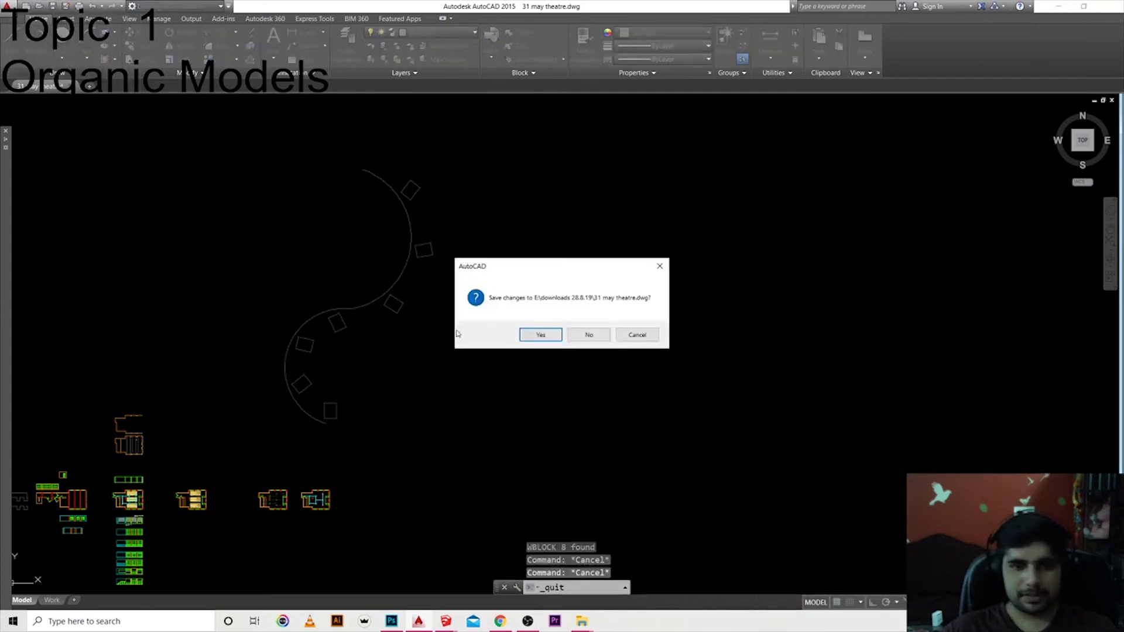
left_click(604, 333)
Step: Import daad.dwg from the Desktop via File > Import and dismiss the results summary
scroll(492, 305, "down", 2)
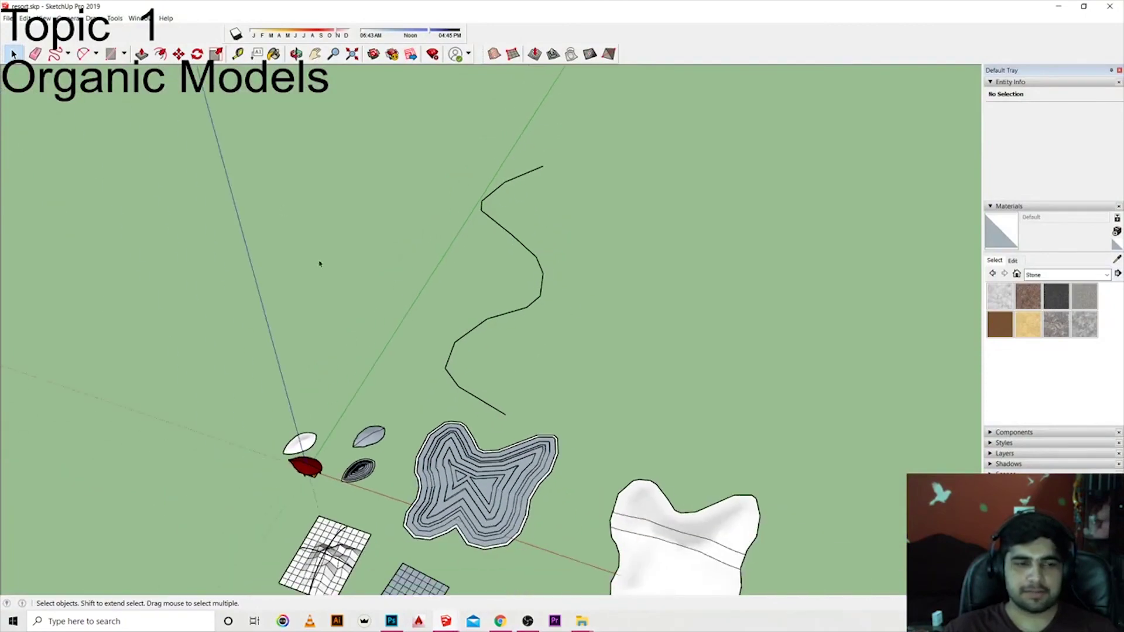
left_click(25, 18)
mouse_move(9, 18)
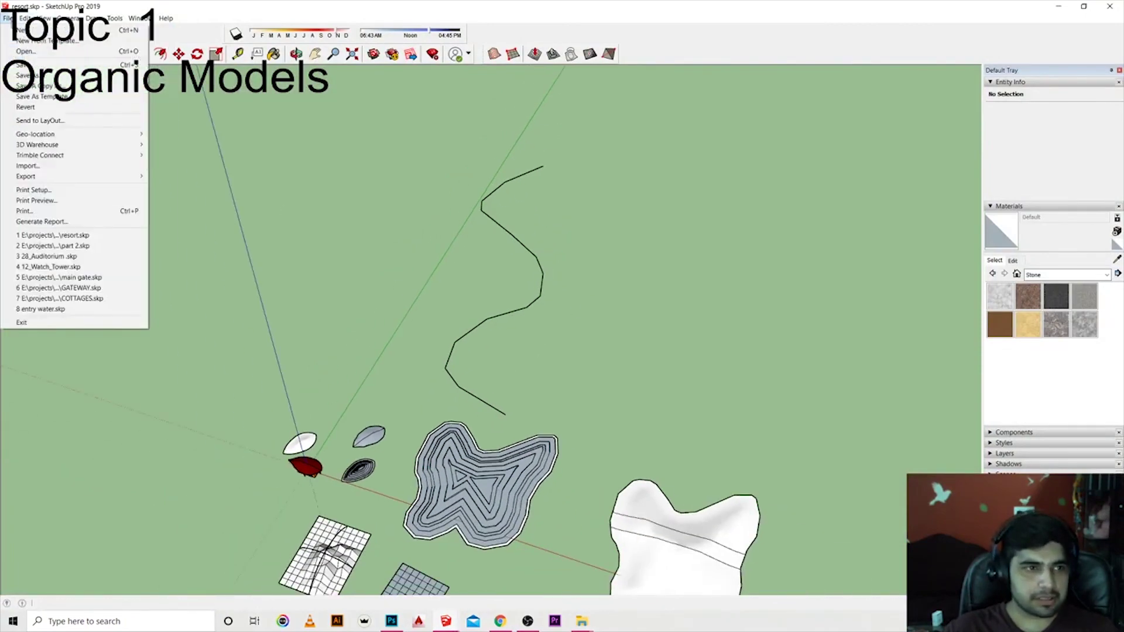
left_click(93, 170)
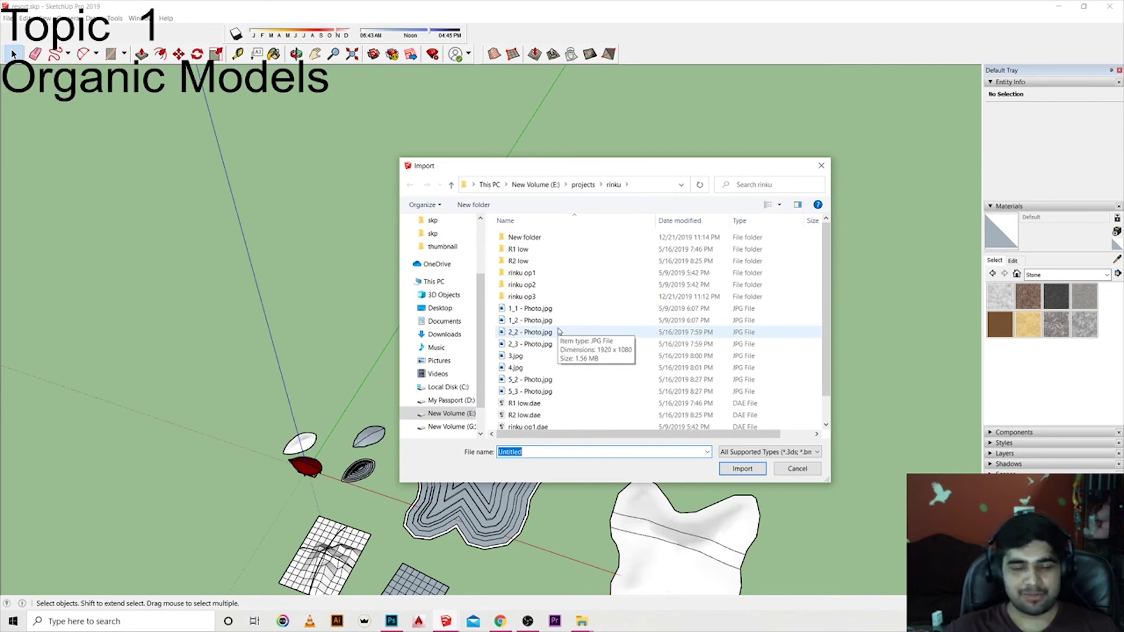
scroll(592, 387, "down", 1)
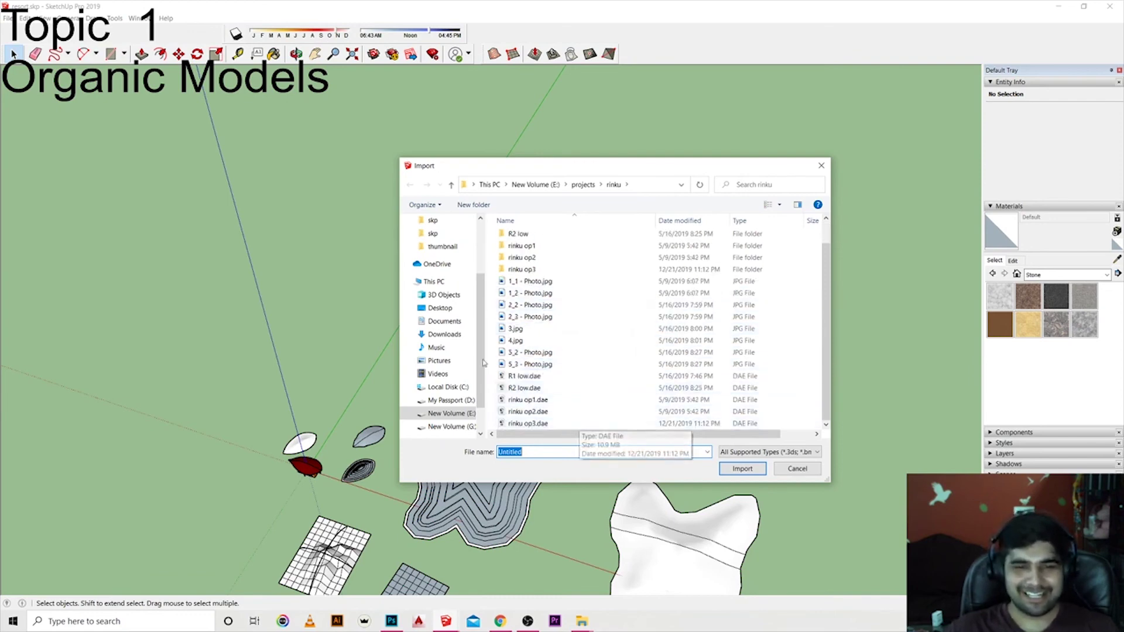
left_click(440, 308)
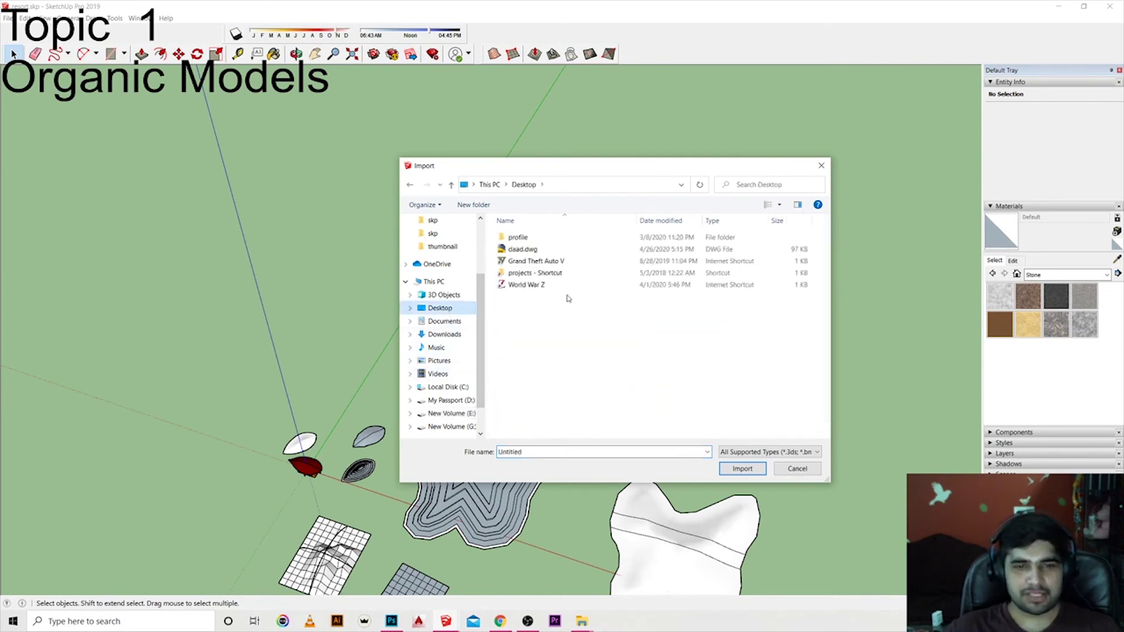
left_click(527, 249)
left_click(729, 471)
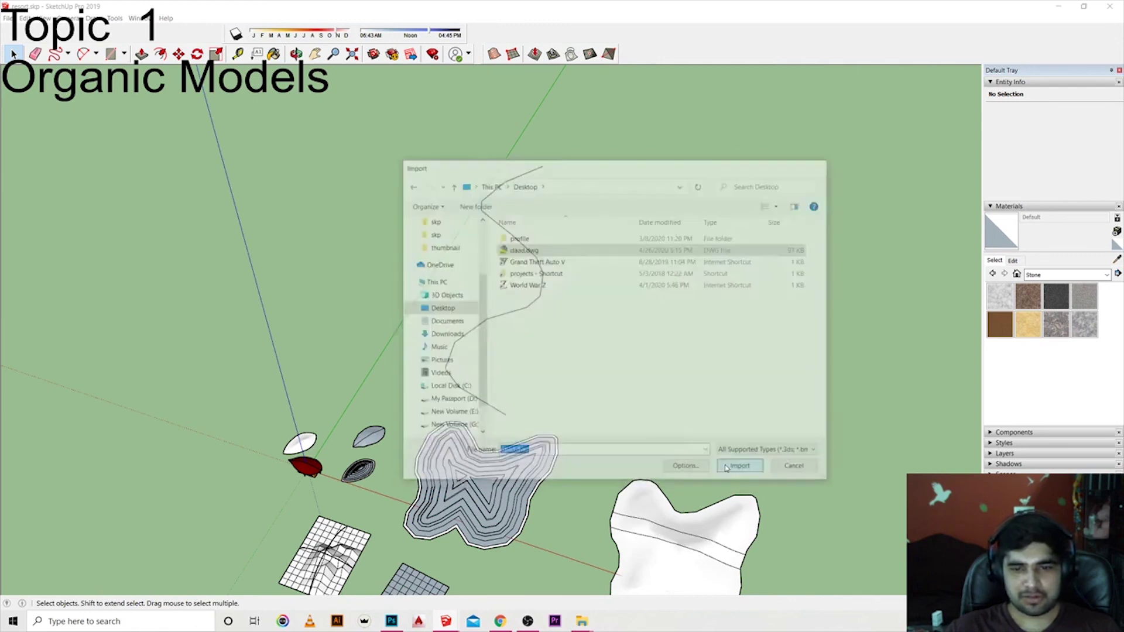
left_click(614, 392)
Step: Move the imported curve component further to the right
scroll(460, 332, "down", 2)
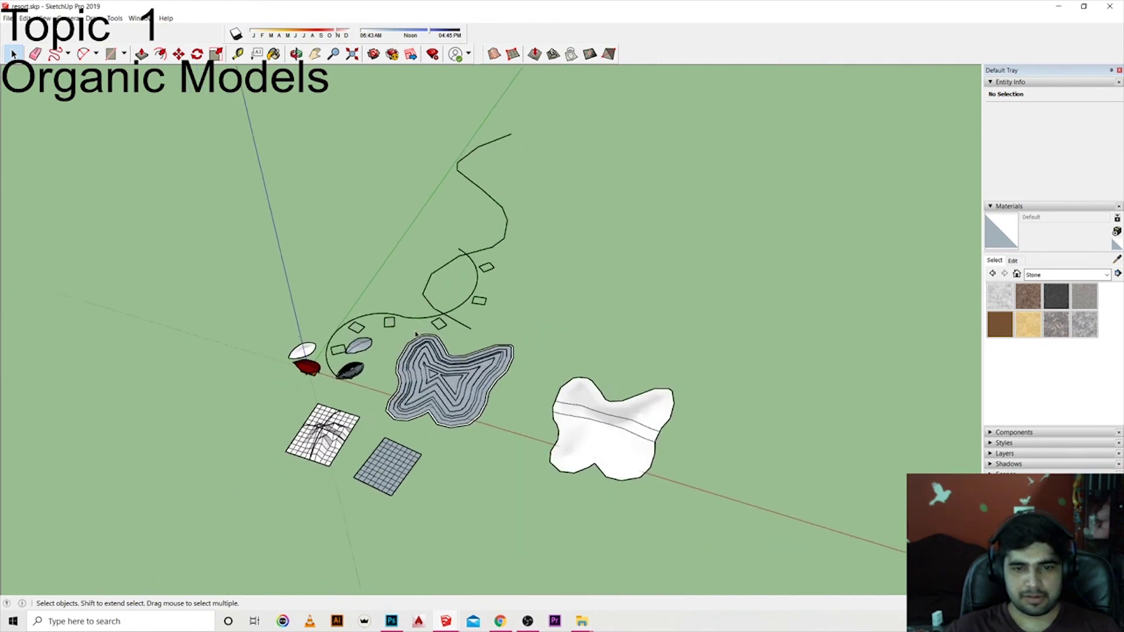
scroll(460, 332, "down", 2)
mouse_move(454, 314)
left_mouse_down()
mouse_move(549, 303)
mouse_move(469, 308)
left_mouse_up()
left_click(461, 306)
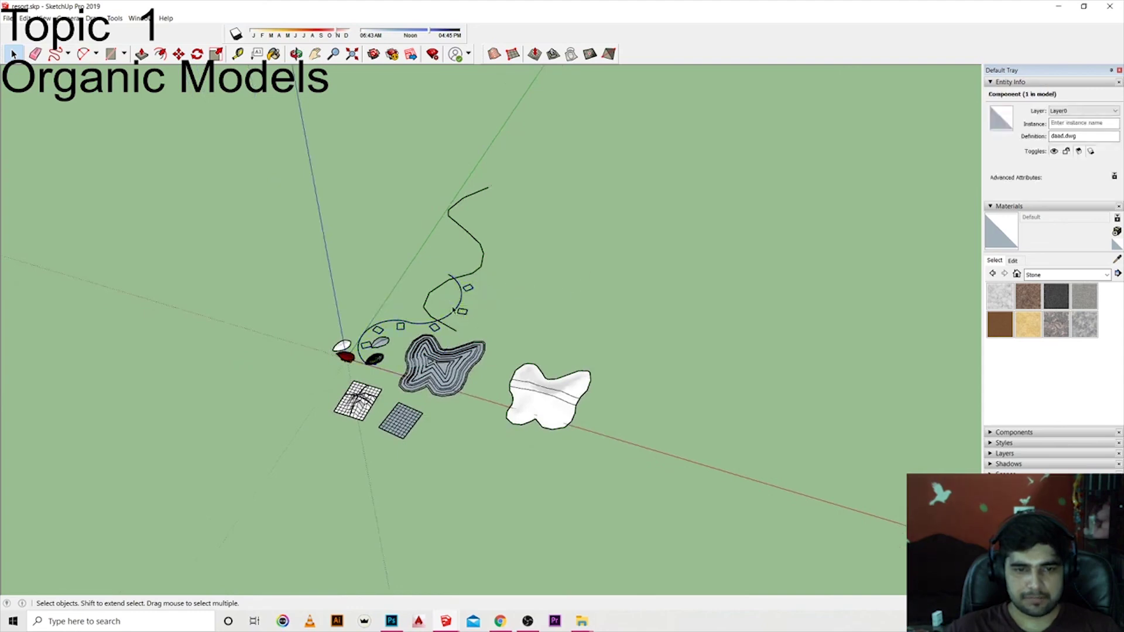
left_click(461, 310)
key("m")
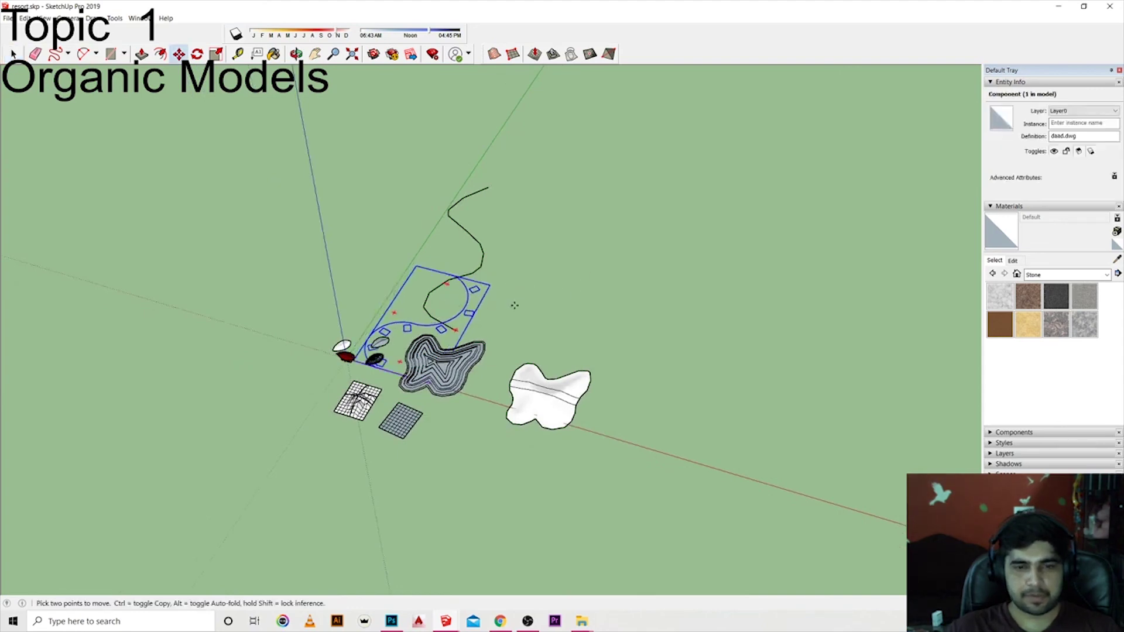
left_click(514, 306)
left_click(820, 269)
Step: Open the curve component and then a square panel component for editing
mouse_move(791, 281)
middle_mouse_down()
mouse_move(649, 300)
mouse_move(562, 351)
middle_mouse_up()
scroll(648, 300, "up", 3)
scroll(586, 310, "up", 3)
scroll(559, 346, "up", 2)
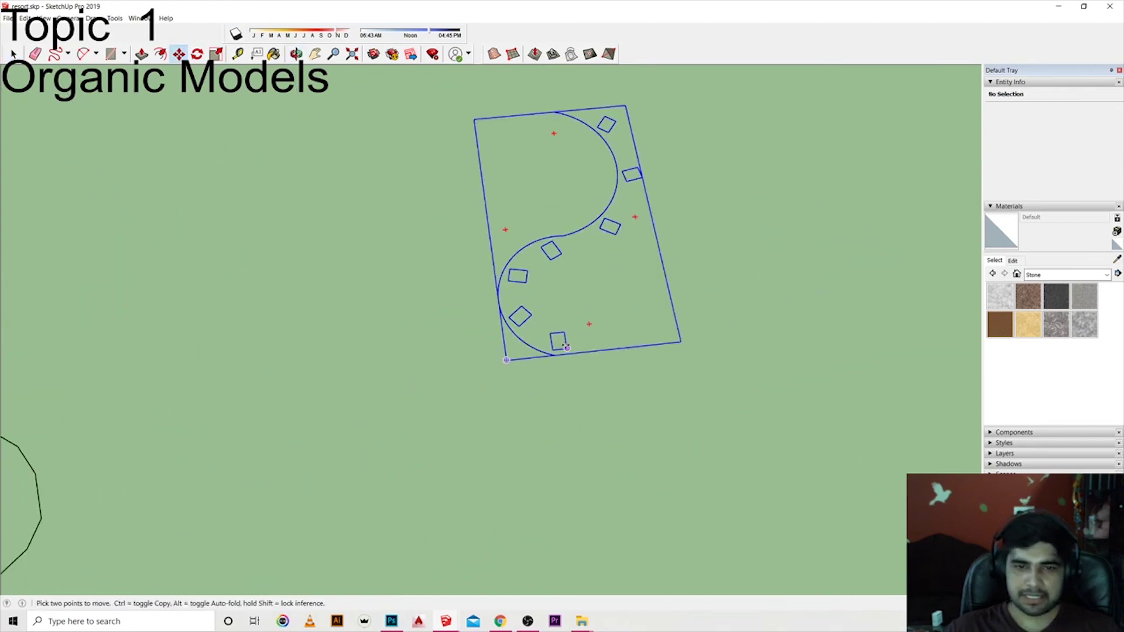
key("space")
double_click(568, 349)
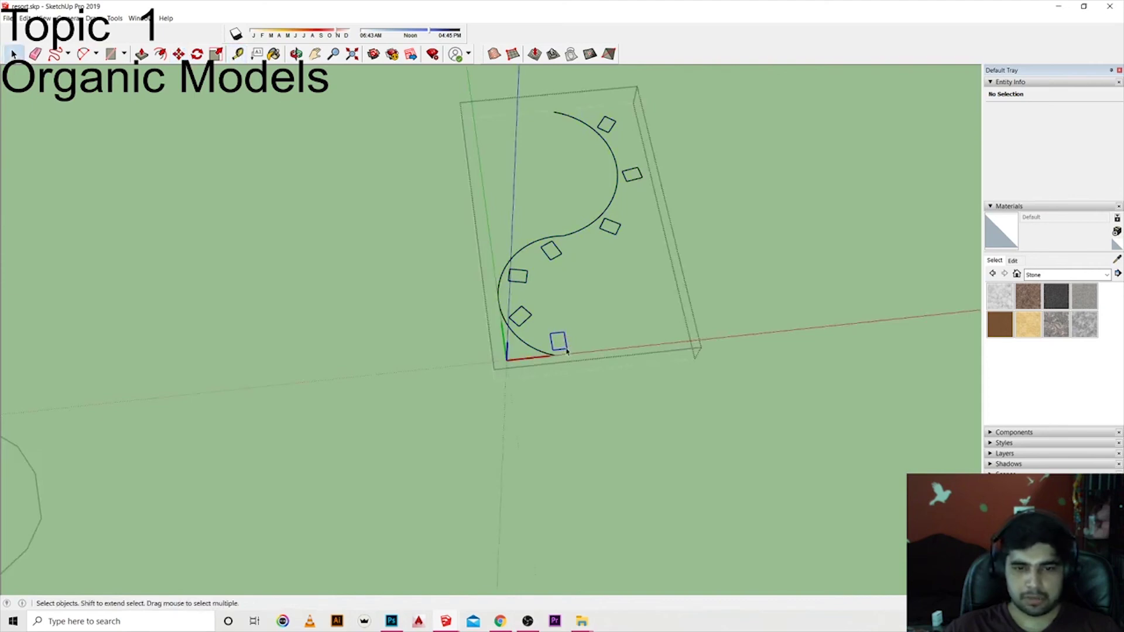
double_click(567, 351)
scroll(559, 344, "up", 2)
scroll(553, 340, "up", 2)
Step: Draw a rectangle over the lowest square panel, push/pull it, then view from the top
key("r")
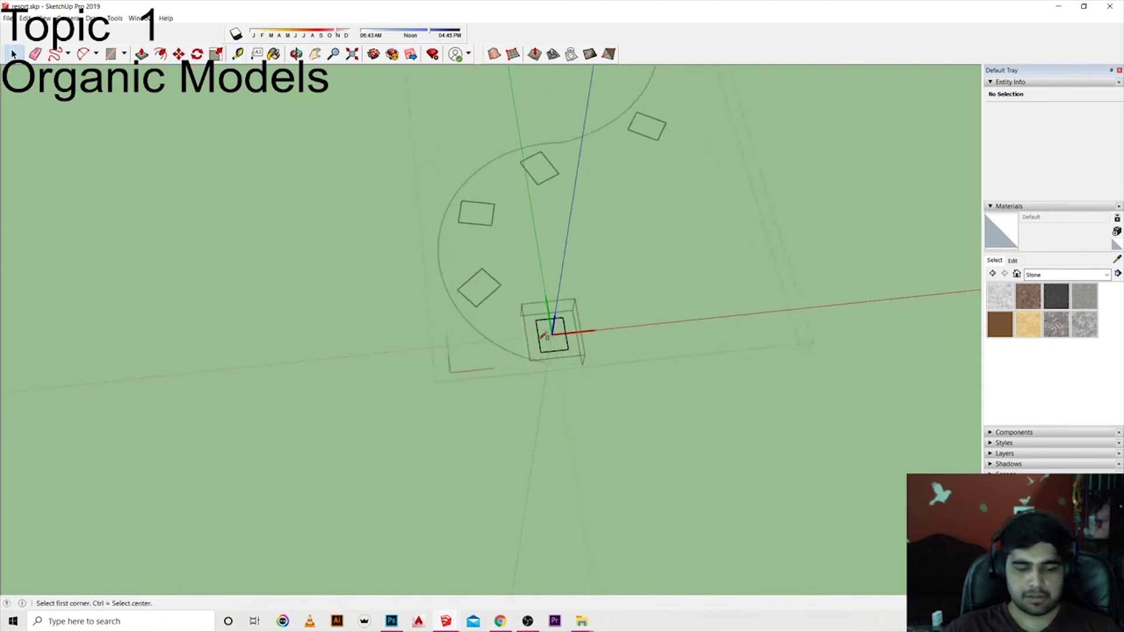
left_click(536, 319)
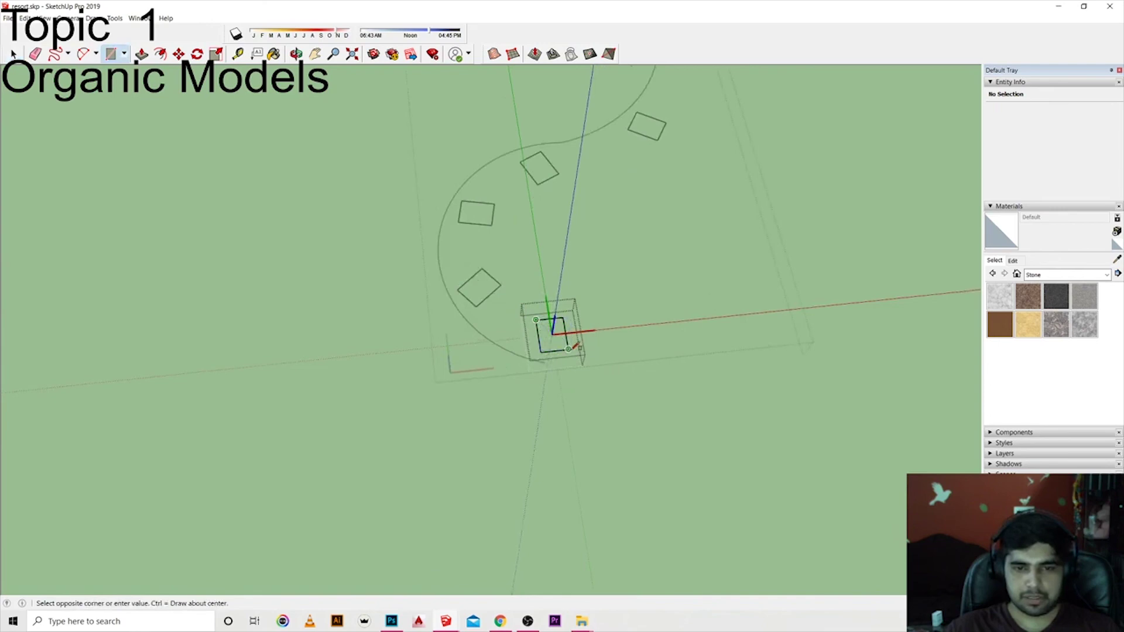
left_click(568, 350)
key("p")
left_click(553, 337)
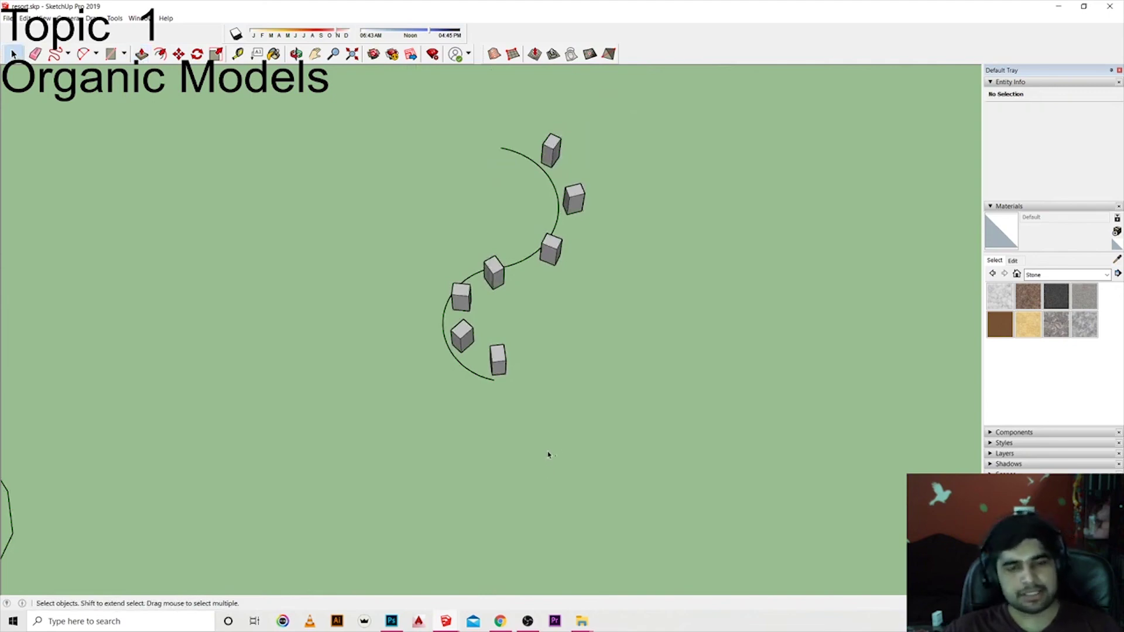
key("F2")
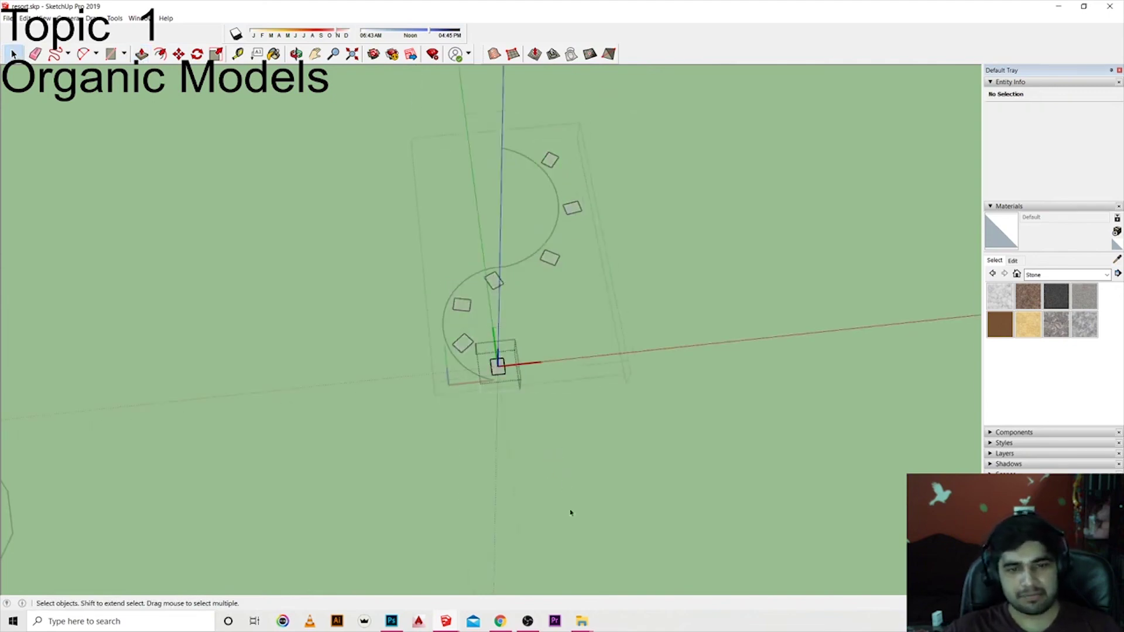
Step: Bring the other open model, thesis.skp with the roofed building, to the front
left_click(451, 621)
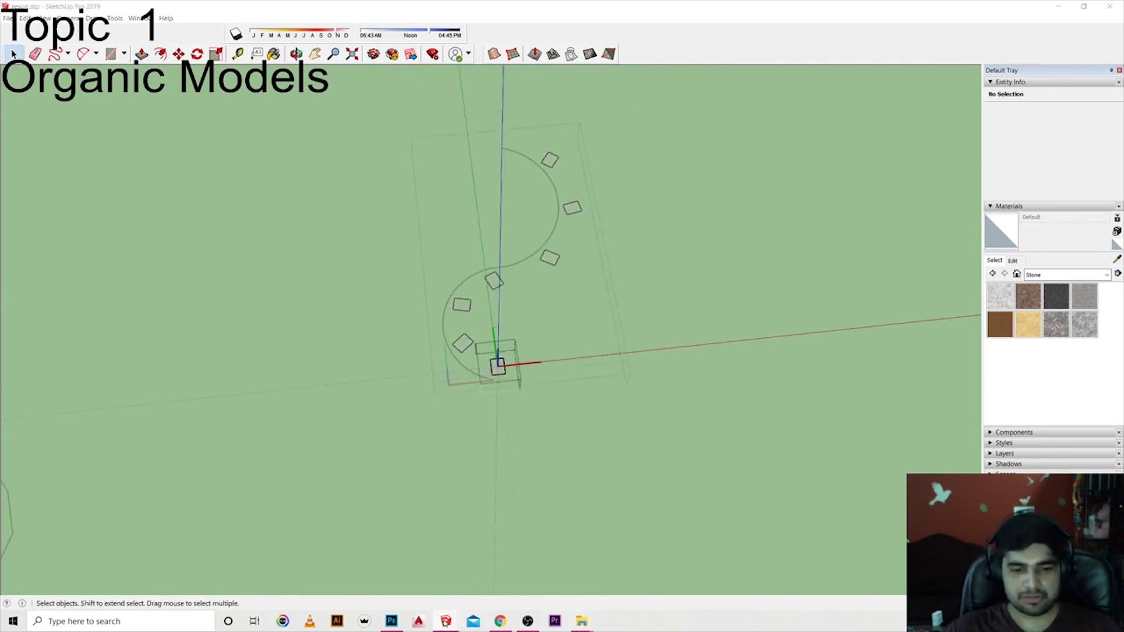
mouse_move(581, 621)
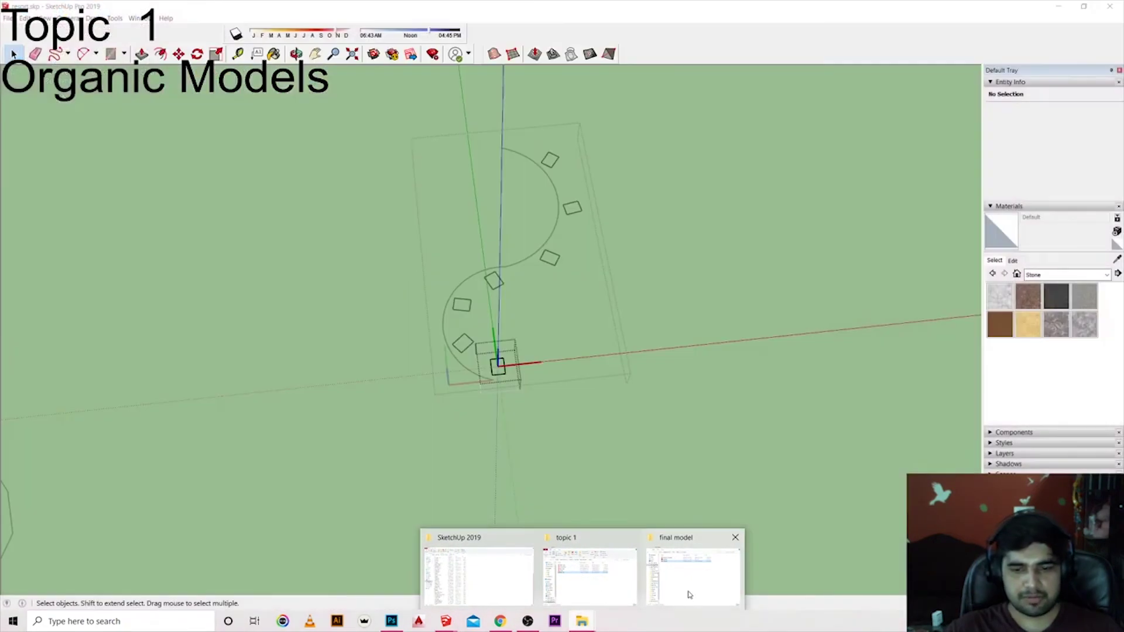
left_click(690, 595)
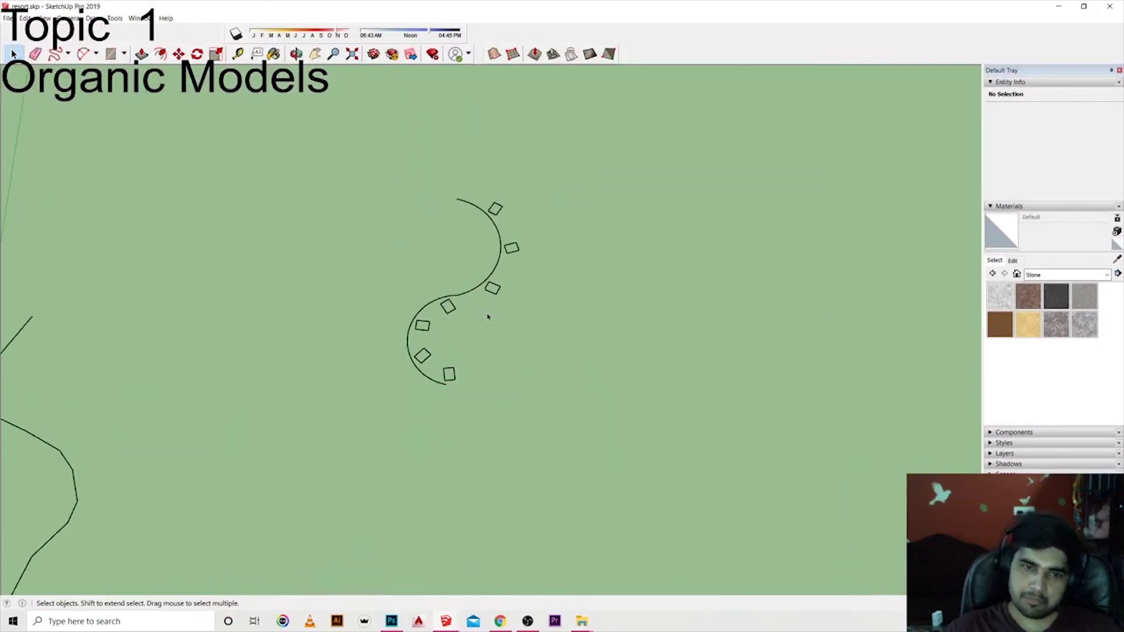
scroll(458, 198, "up", 2)
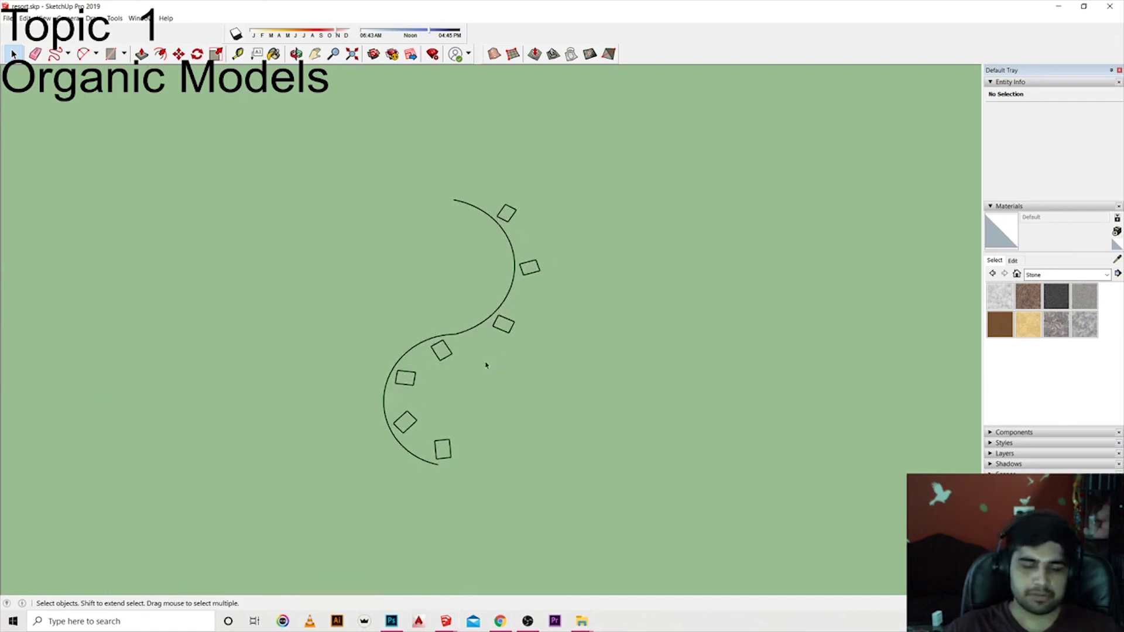
scroll(486, 410, "up", 1)
scroll(485, 432, "up", 1)
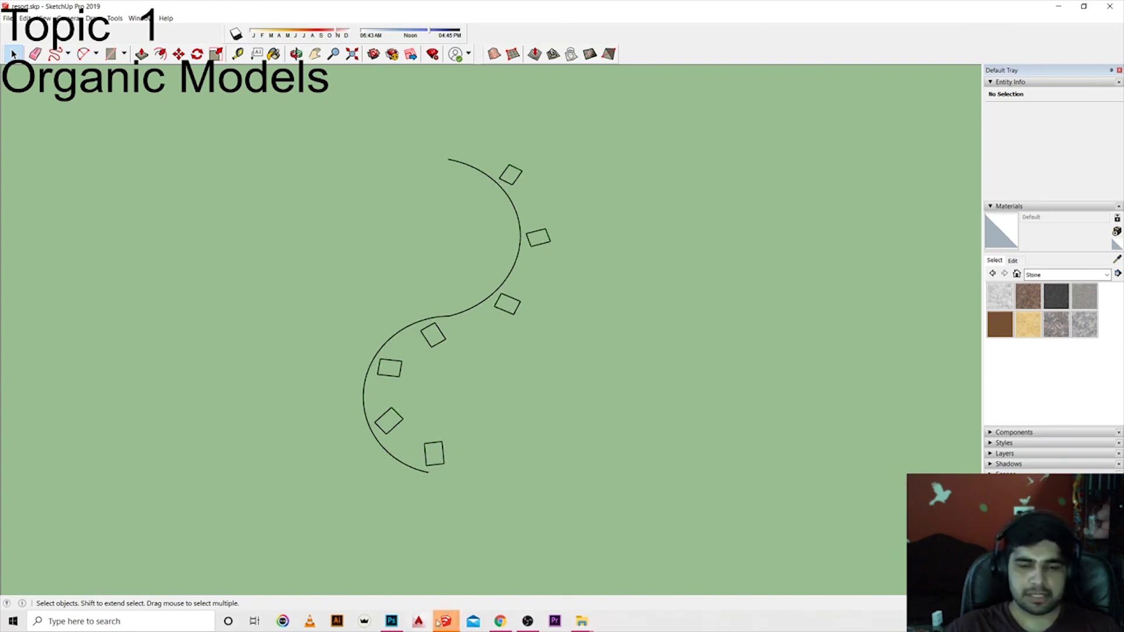
mouse_move(445, 622)
left_click(713, 558)
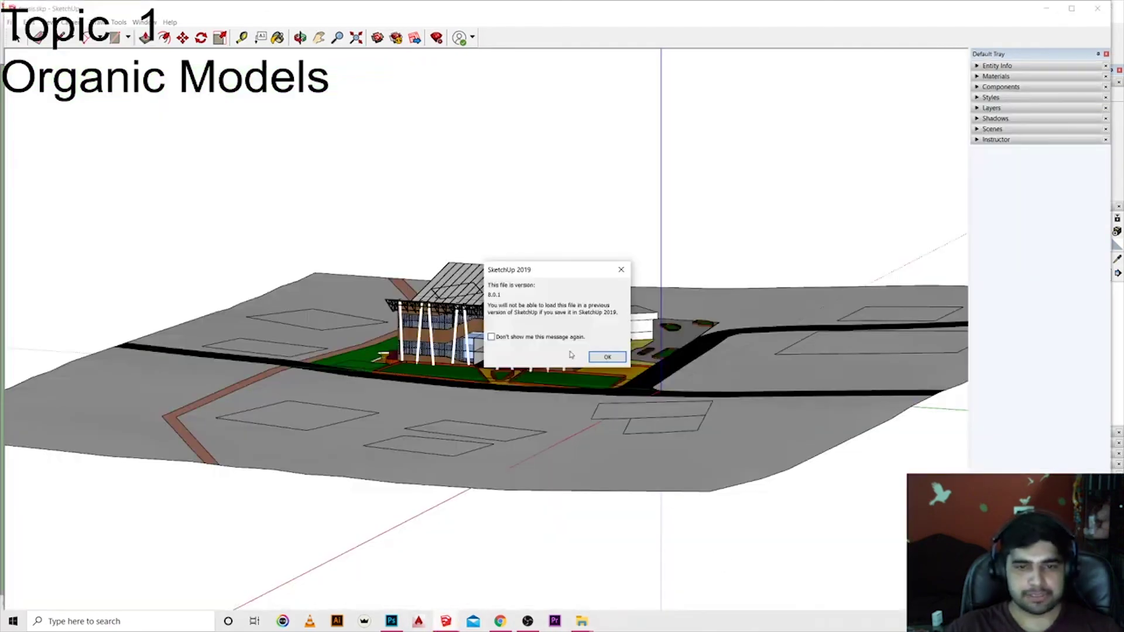
Step: Dismiss the file-version notice and switch back to resort.skp from the taskbar
left_click(608, 355)
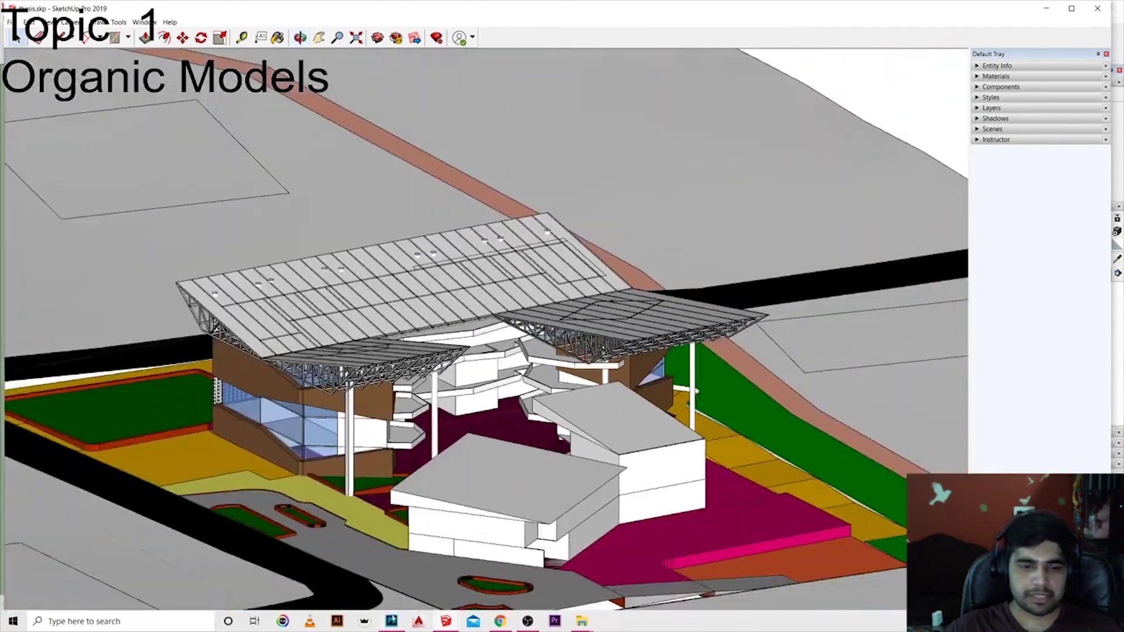
left_click(503, 626)
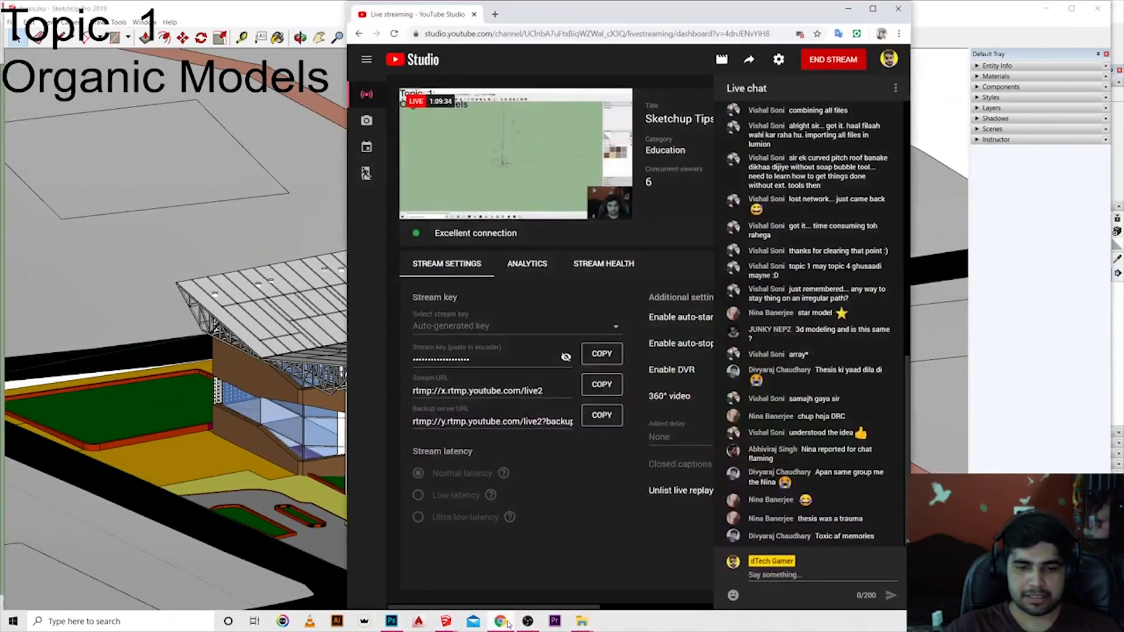
left_click(503, 625)
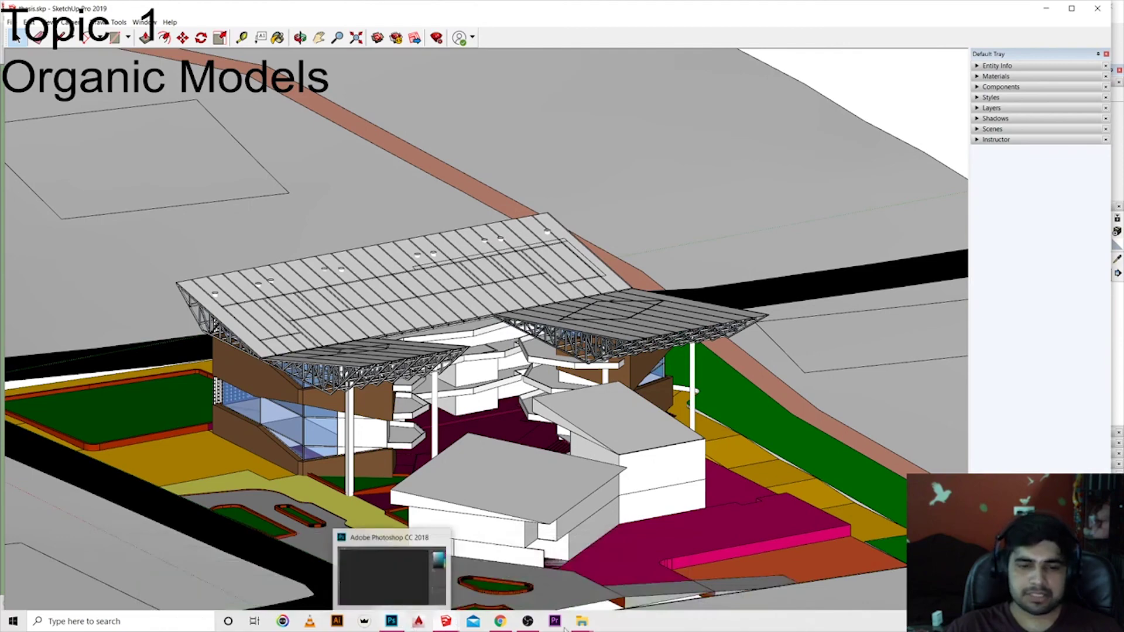
mouse_move(445, 621)
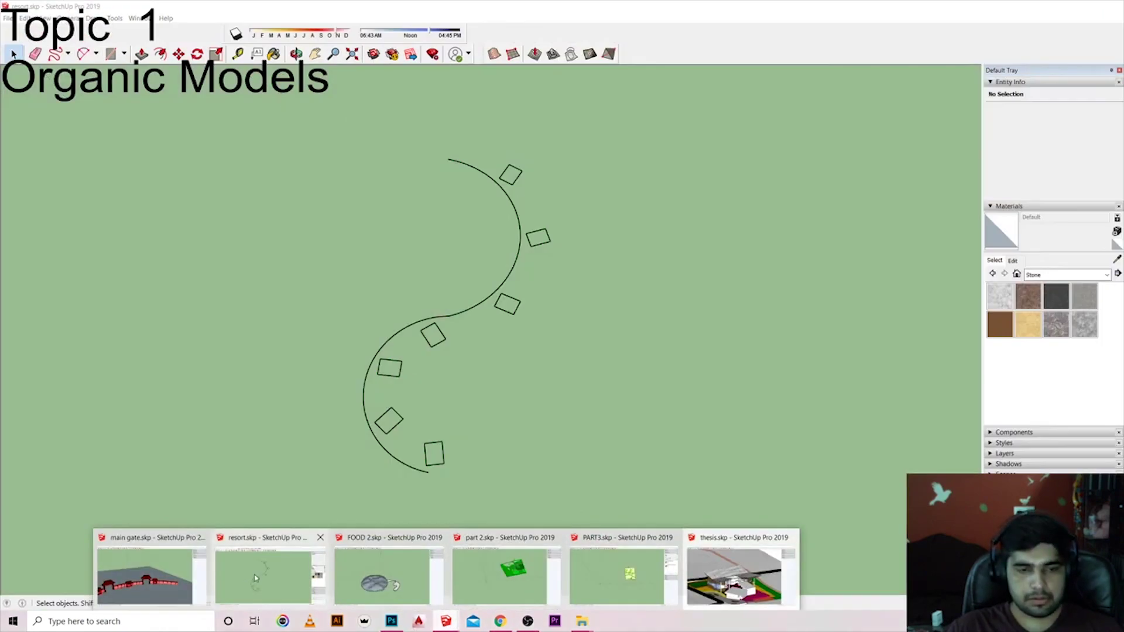
left_click(255, 579)
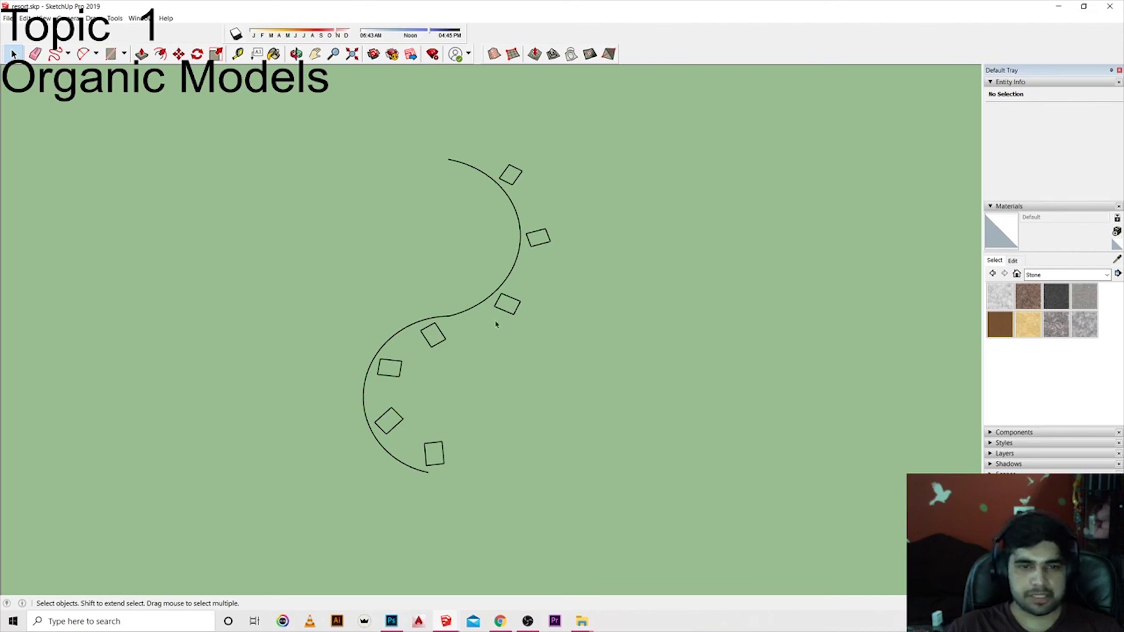
Step: Enter the square component for editing and draw a rectangle over its base square
scroll(430, 467, "up", 1)
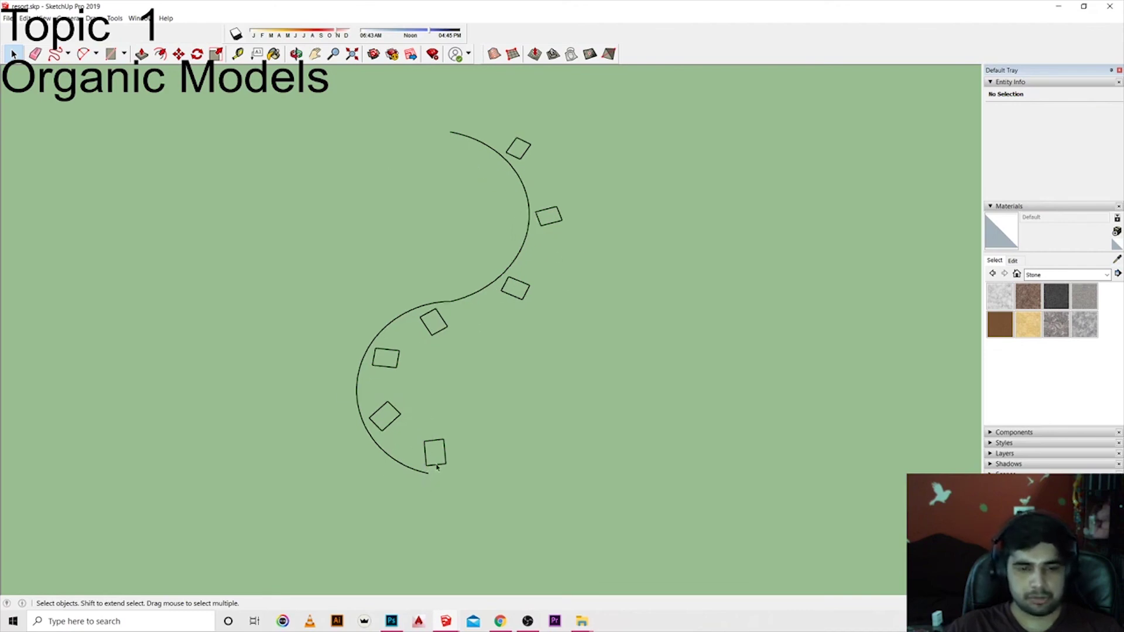
double_click(437, 467)
left_click(438, 467)
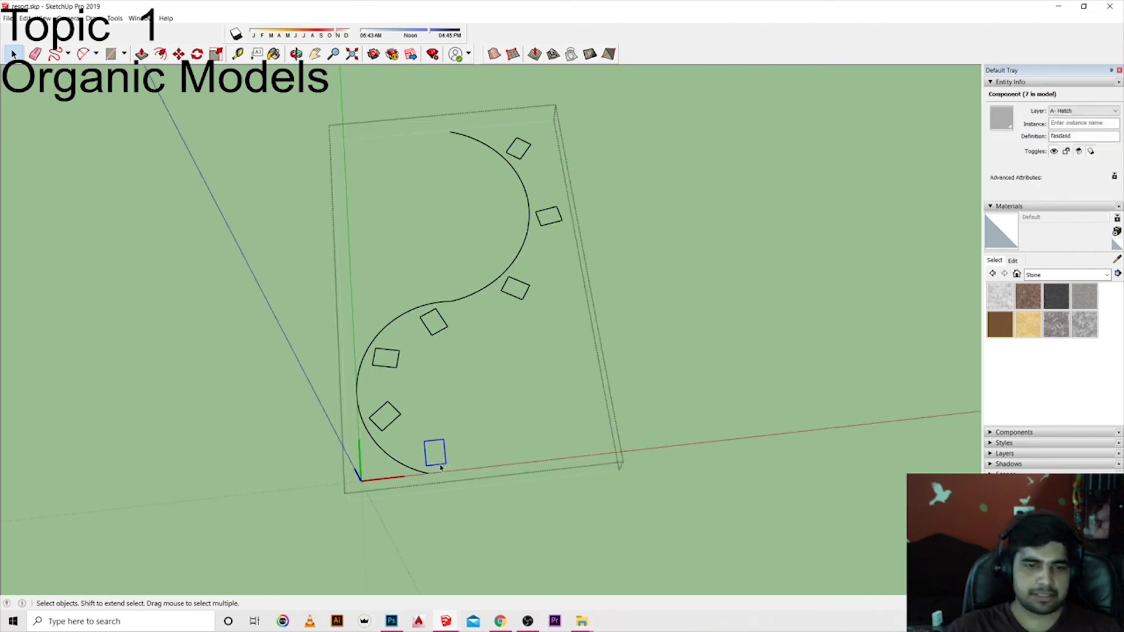
scroll(440, 467, "up", 1)
key("r")
left_click(424, 465)
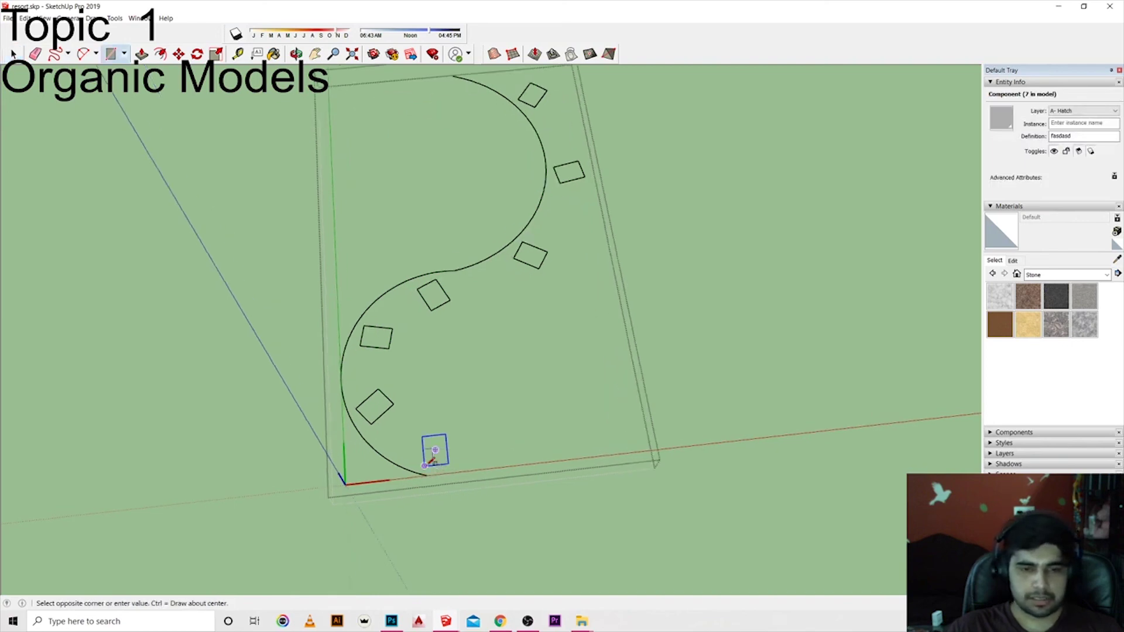
scroll(457, 460, "up", 2)
scroll(454, 456, "up", 1)
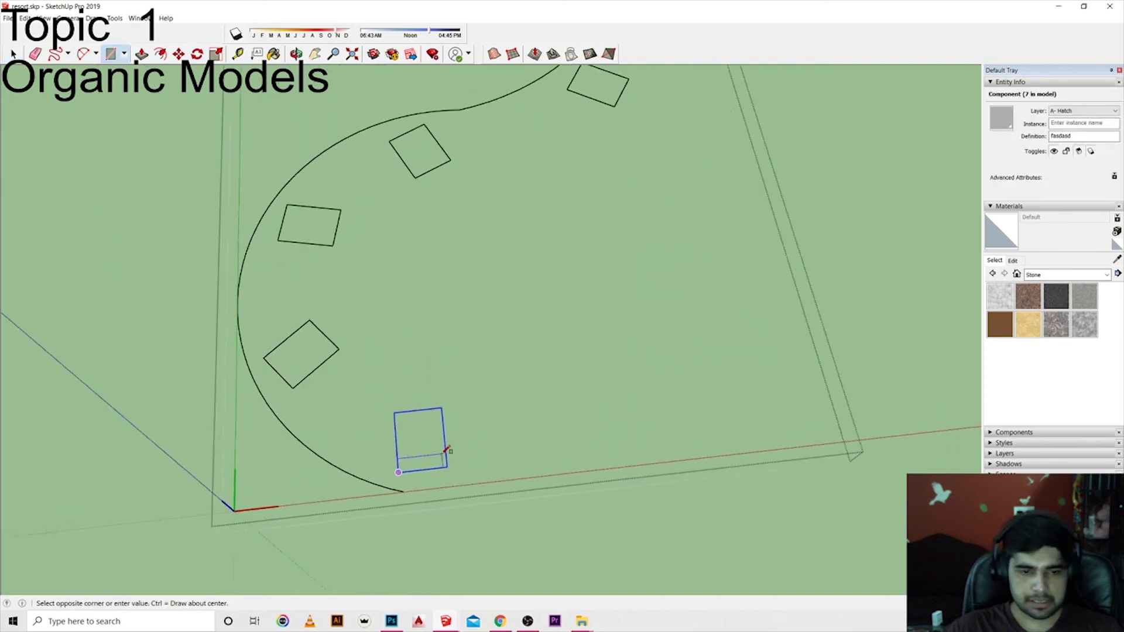
left_click(449, 453)
Step: Start a Push/Pull on the new rectangle face, then cancel it
key("p")
left_click(437, 460)
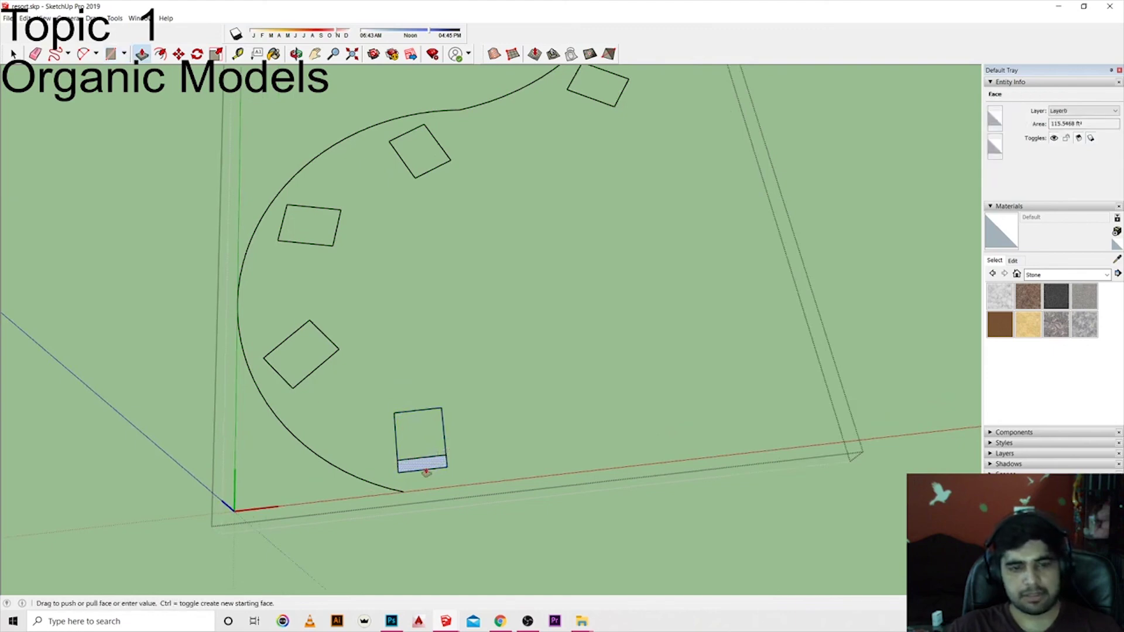
scroll(495, 409, "up", 1)
scroll(499, 414, "up", 1)
key("Escape")
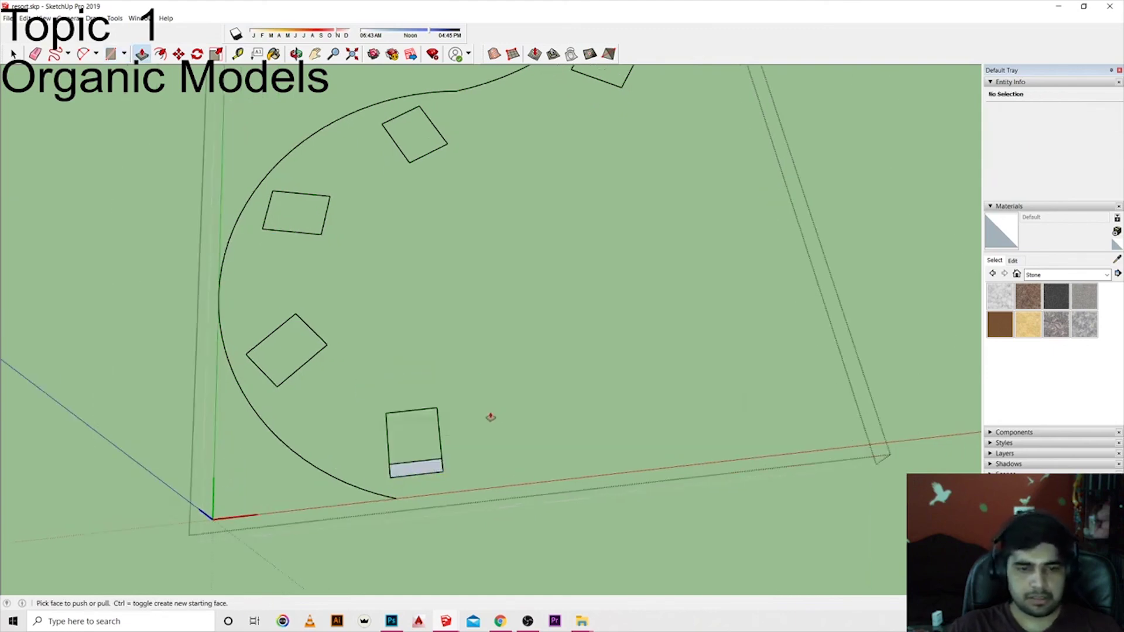
key("space")
Step: Reopen the square, redraw the rectangle corner to corner, and delete the selected geometry
double_click(440, 476)
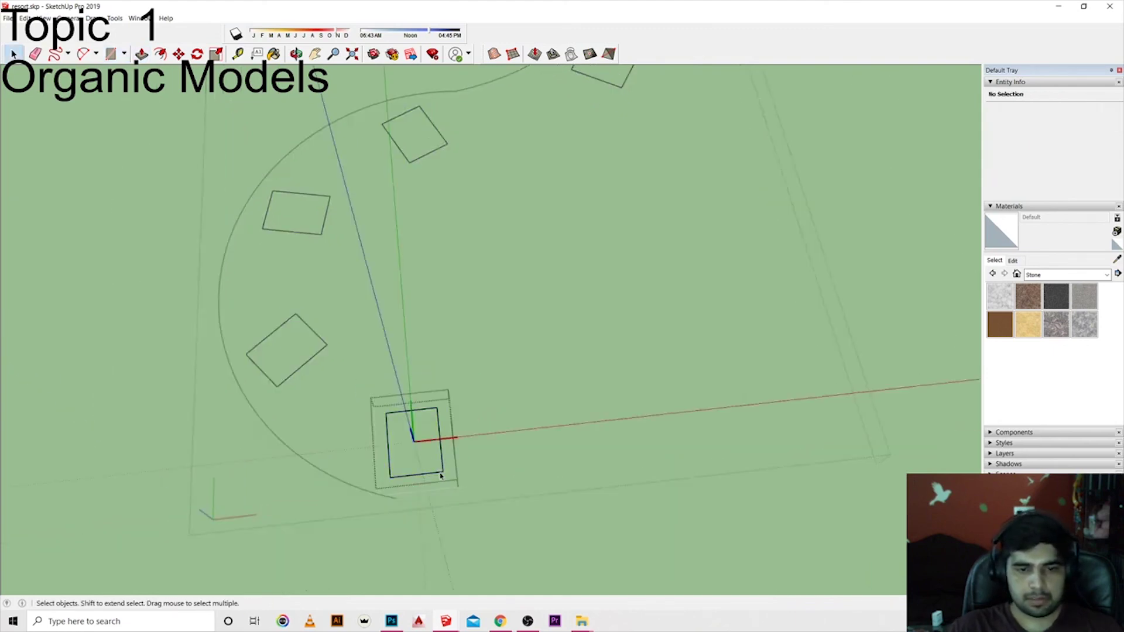
left_click(440, 476)
key("r")
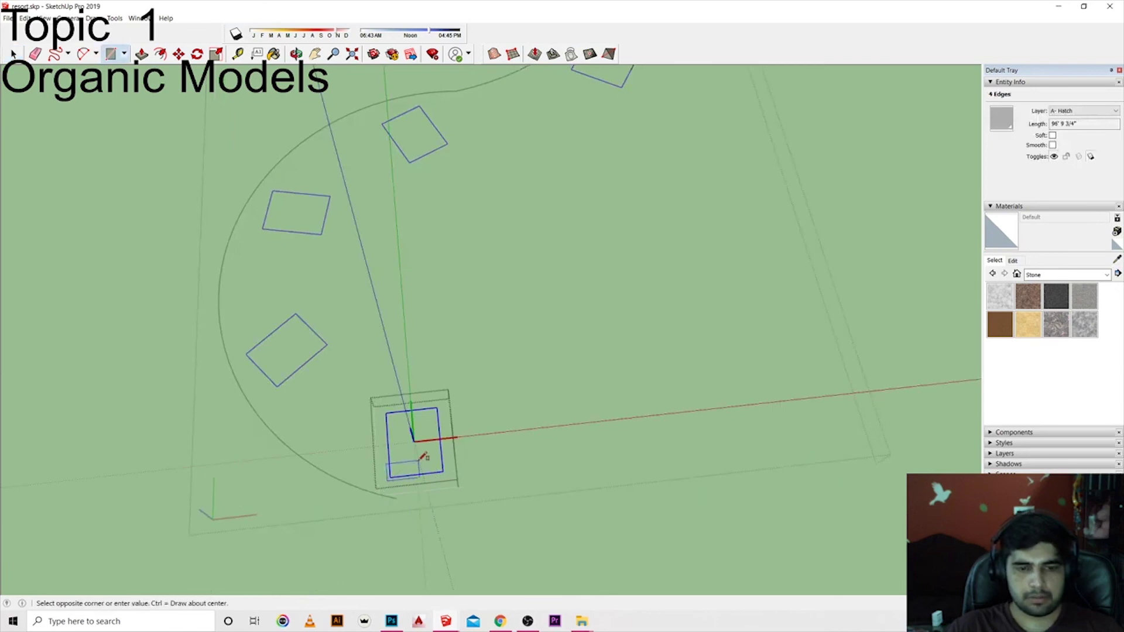
left_click(390, 477)
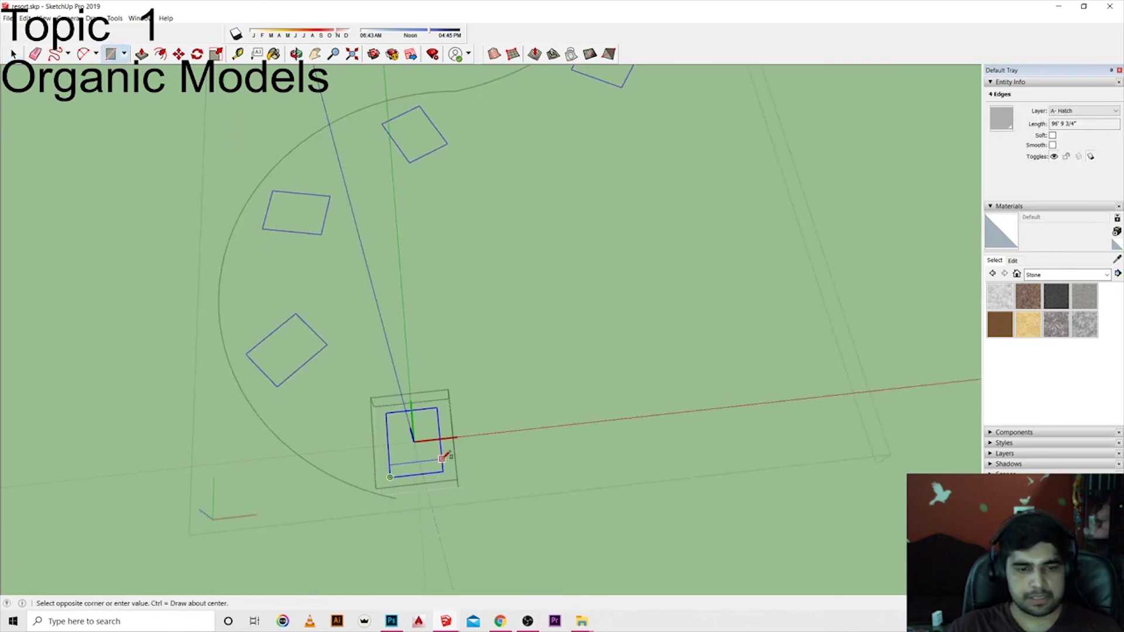
left_click(442, 459)
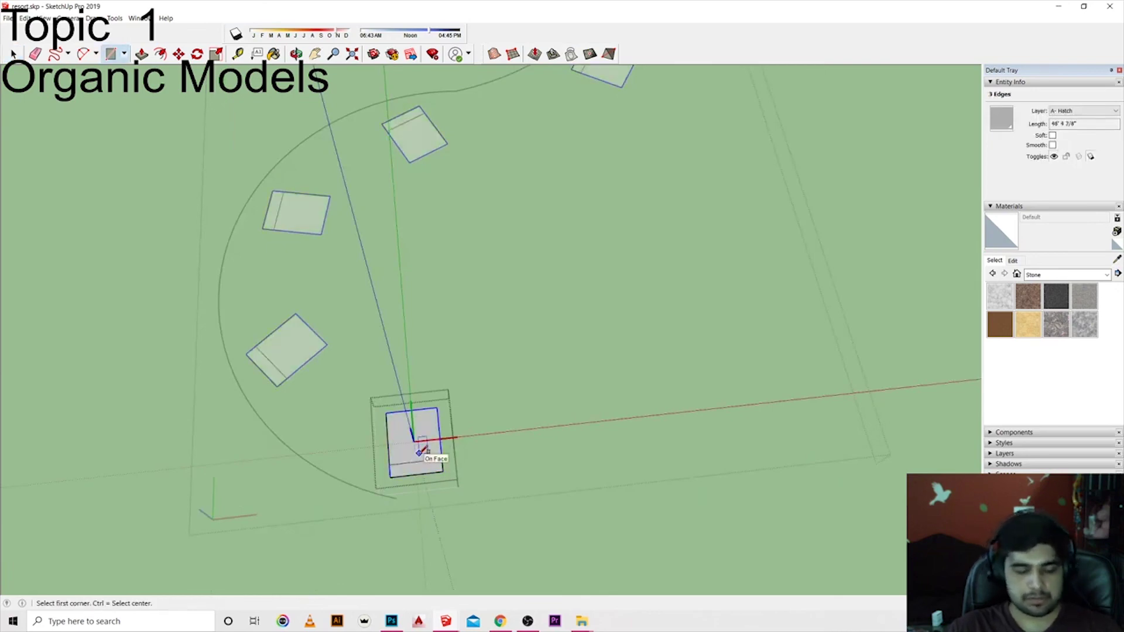
key("space")
left_click(422, 451)
key("Delete")
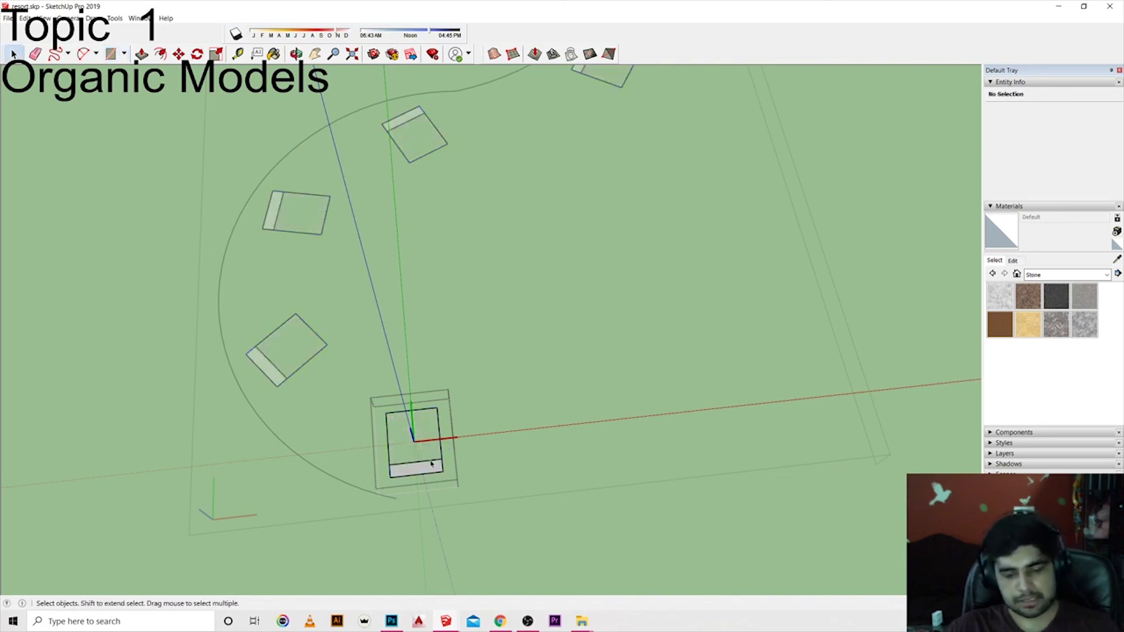
Step: Push/Pull the square face upward into a tall stone-like slab
key("p")
left_click_drag(419, 472, 467, 395)
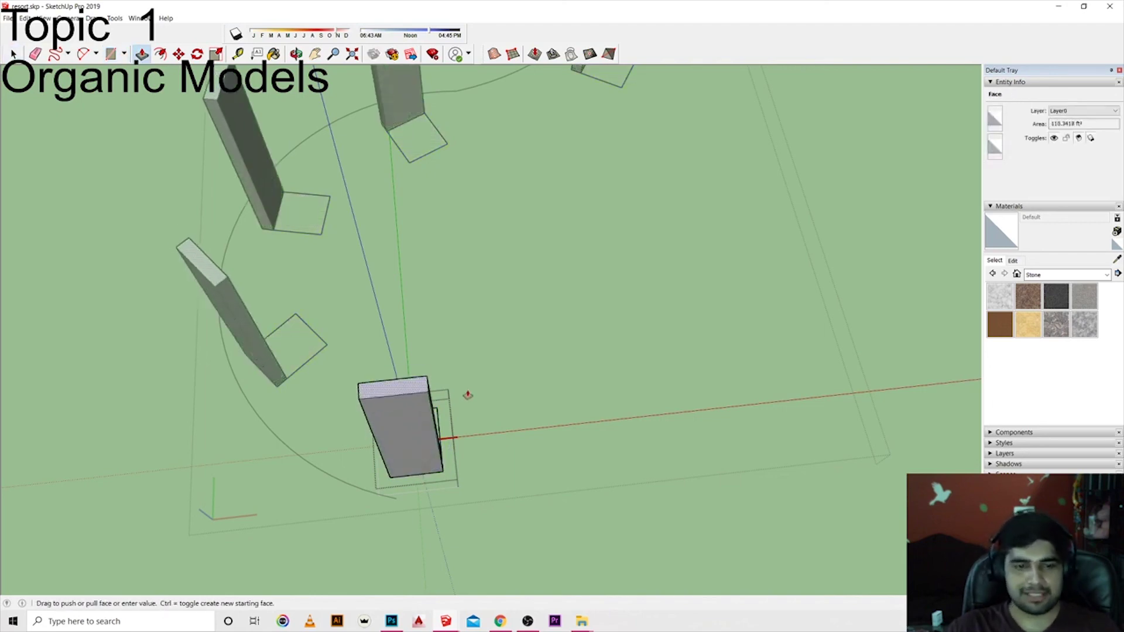
mouse_move(467, 396)
middle_mouse_down()
mouse_move(426, 328)
mouse_move(545, 442)
mouse_move(700, 469)
mouse_move(580, 475)
mouse_move(600, 471)
middle_mouse_up()
key("space")
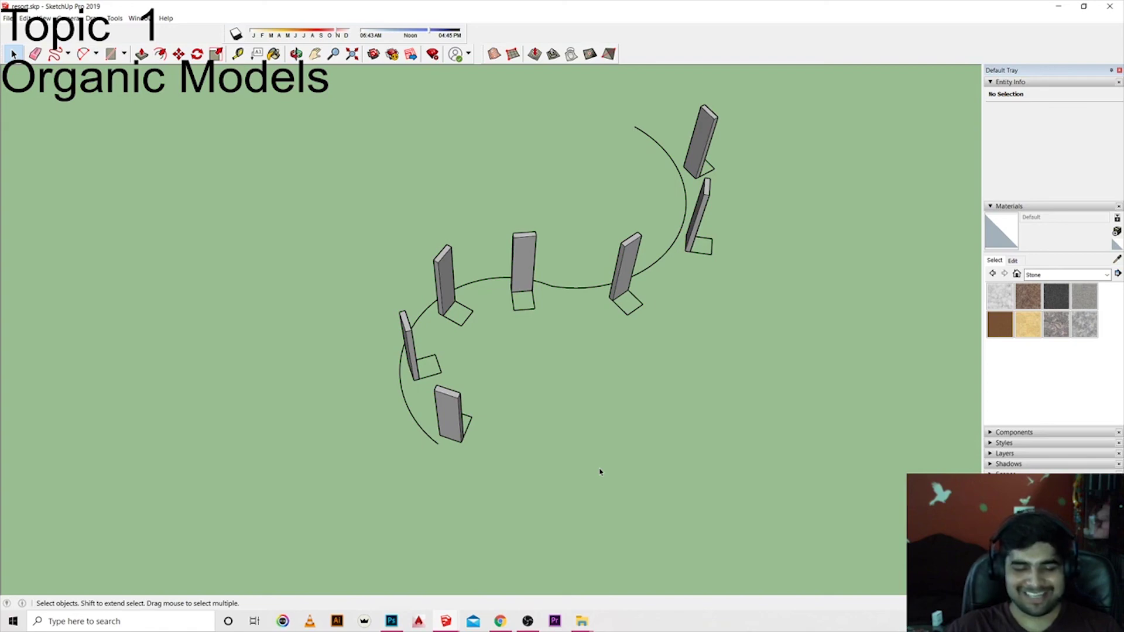
middle_click_drag(681, 418, 471, 333)
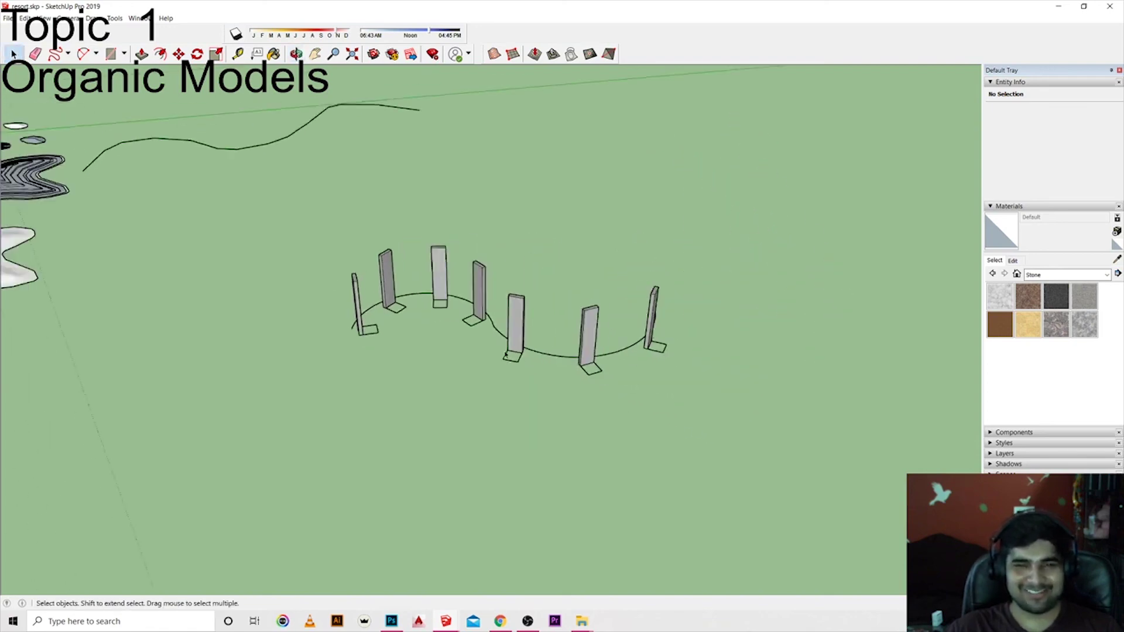
scroll(351, 328, "up", 2)
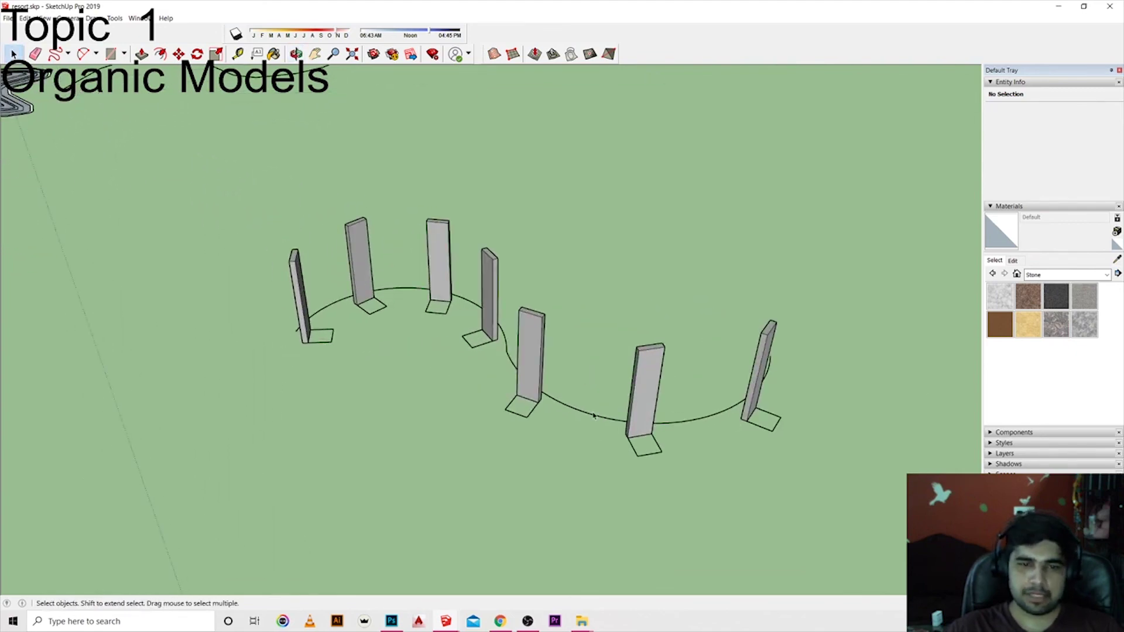
scroll(346, 328, "up", 1)
scroll(349, 325, "up", 2)
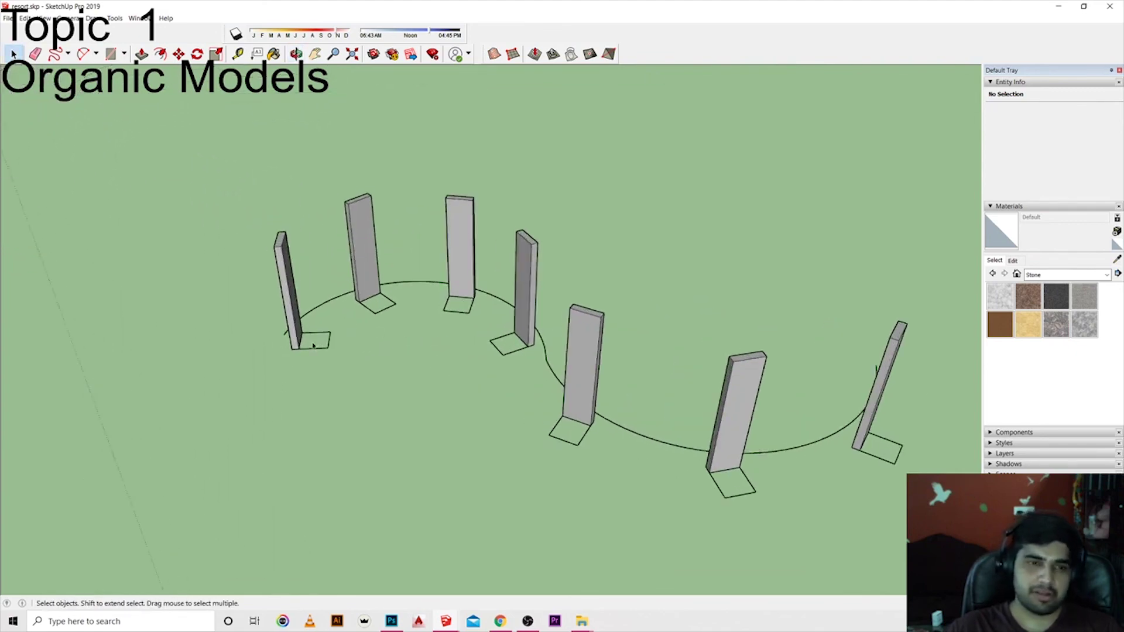
middle_click_drag(313, 346, 673, 364)
scroll(374, 410, "down", 2)
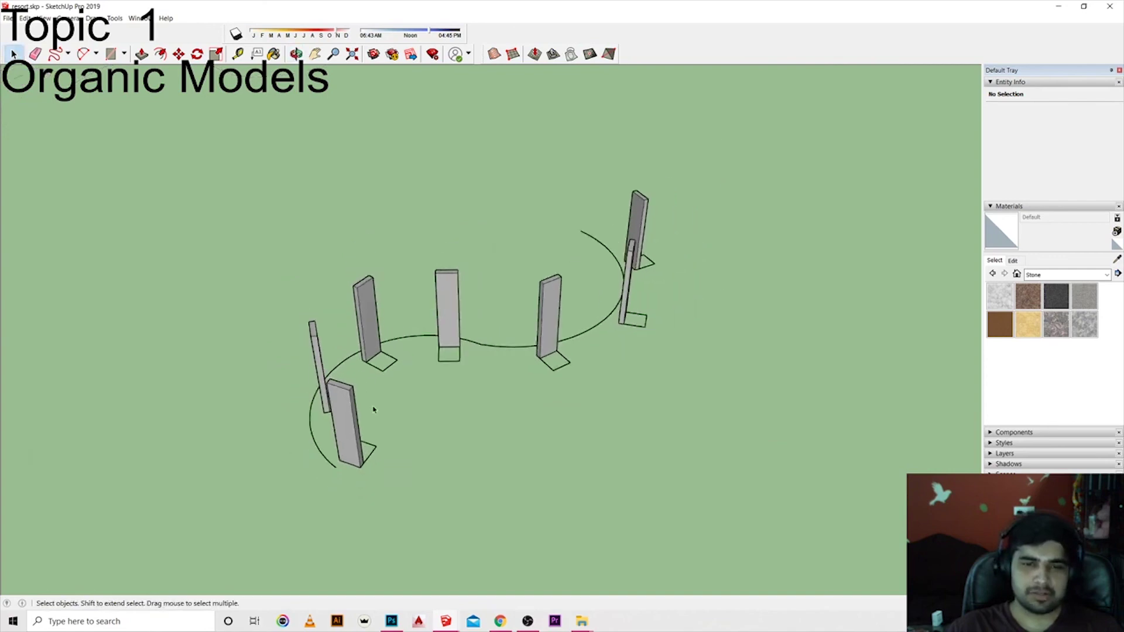
scroll(374, 410, "down", 1)
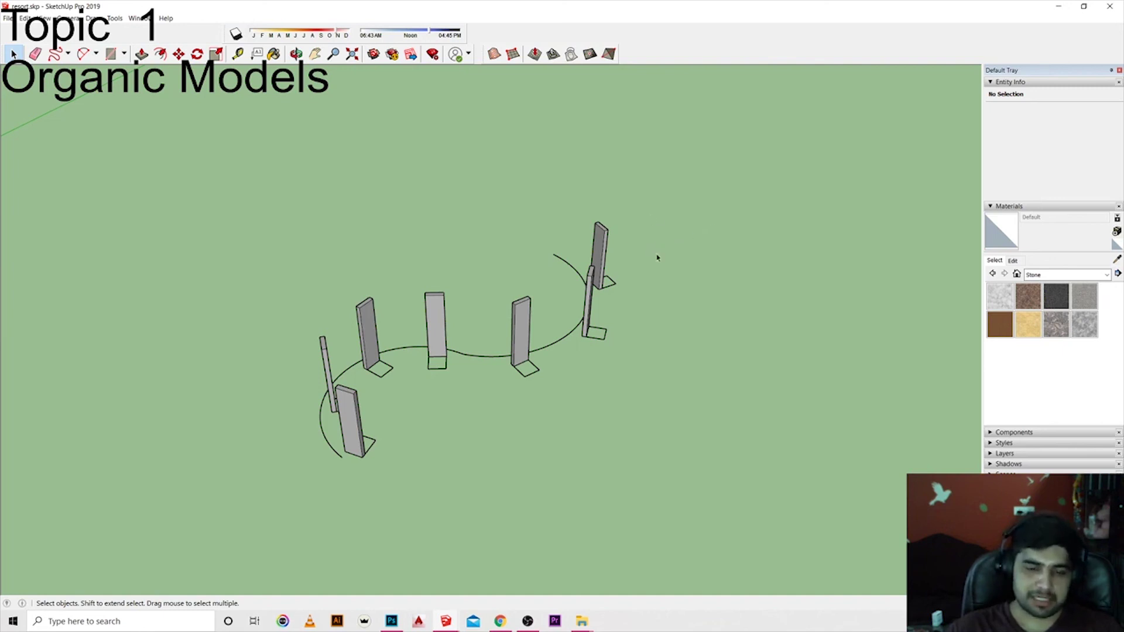
scroll(554, 322, "down", 3)
scroll(453, 378, "up", 2)
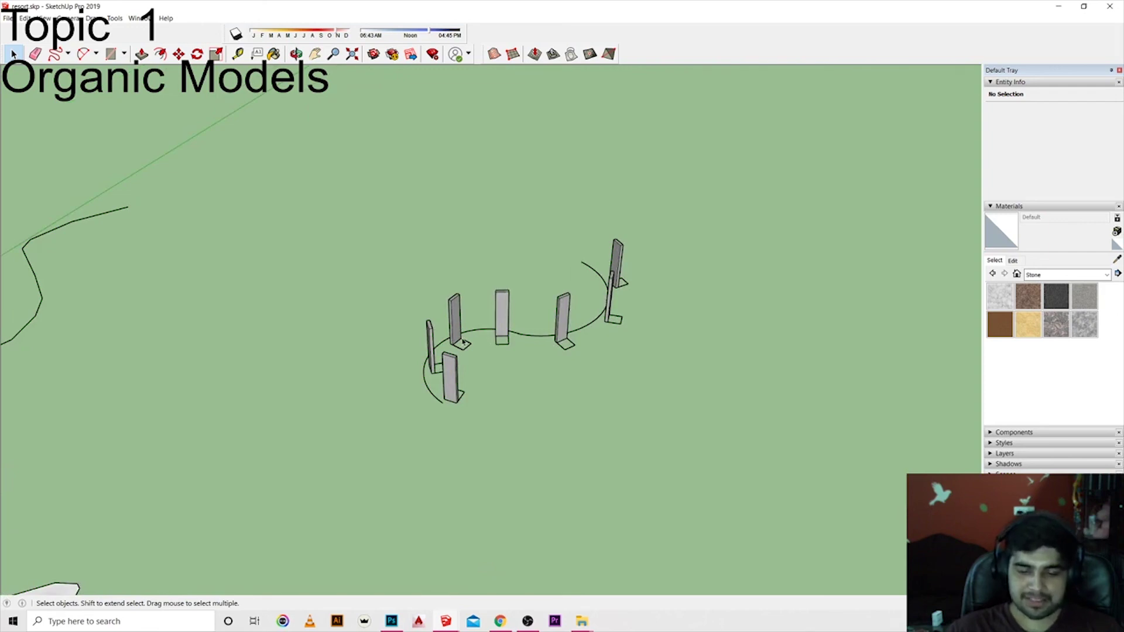
mouse_move(463, 341)
middle_mouse_down()
mouse_move(391, 389)
mouse_move(650, 402)
mouse_move(336, 326)
mouse_move(502, 349)
mouse_move(479, 394)
mouse_move(318, 297)
mouse_move(451, 412)
mouse_move(263, 371)
middle_mouse_up()
scroll(381, 334, "up", 5)
scroll(381, 335, "down", 5)
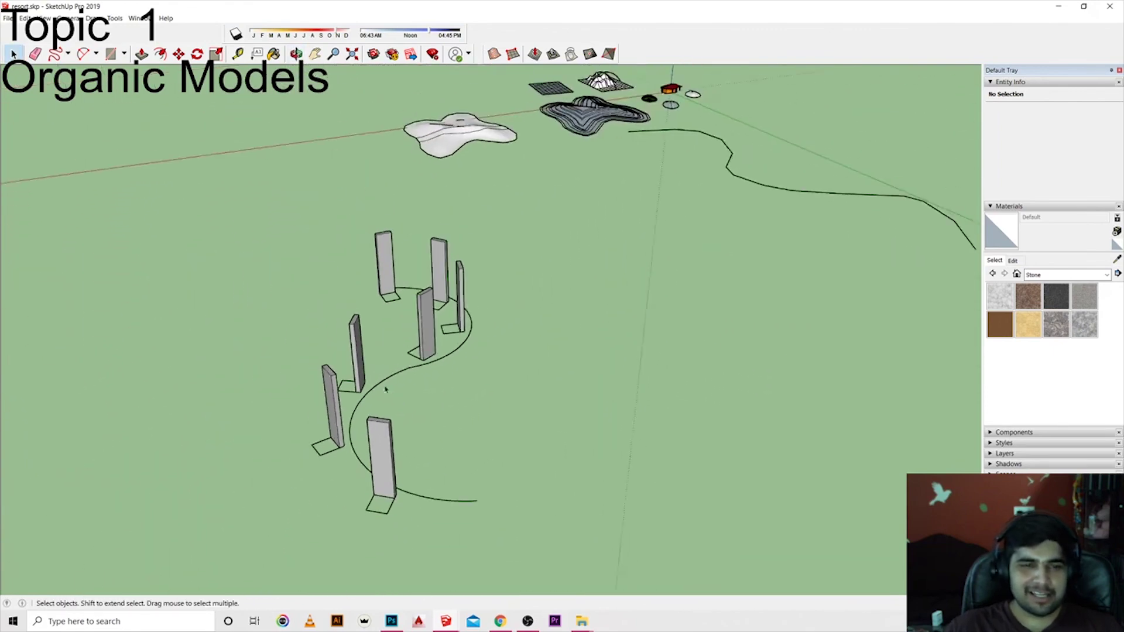
scroll(381, 335, "down", 2)
scroll(381, 335, "up", 3)
mouse_move(381, 335)
middle_mouse_down()
mouse_move(876, 459)
mouse_move(930, 401)
middle_mouse_up()
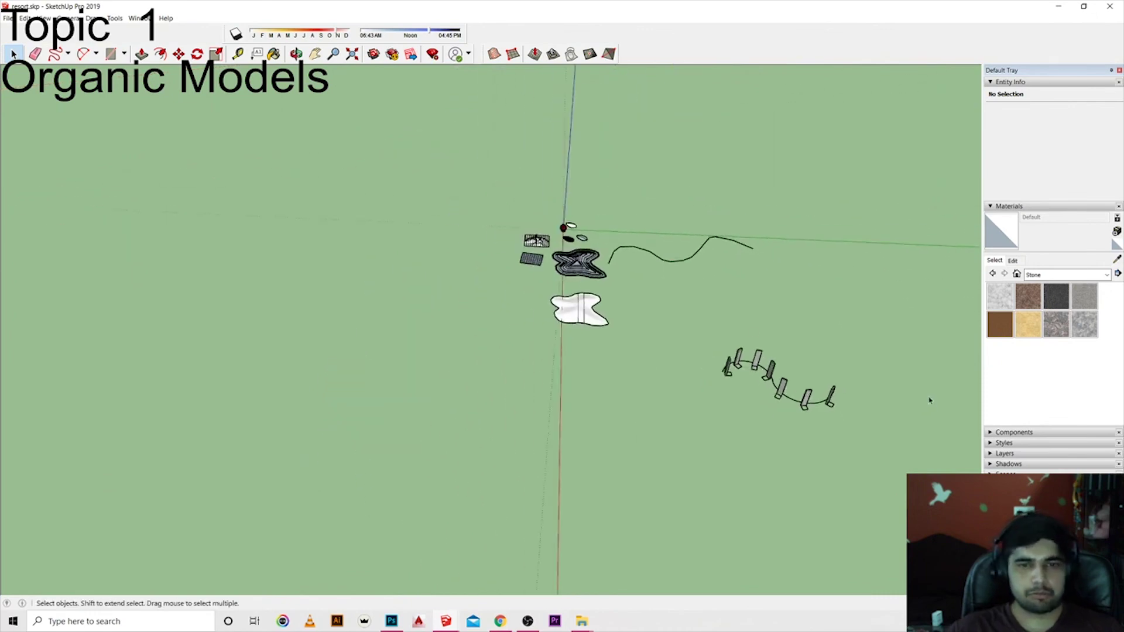
mouse_move(606, 391)
middle_mouse_down()
mouse_move(743, 439)
mouse_move(948, 459)
mouse_move(609, 507)
mouse_move(649, 329)
middle_mouse_up()
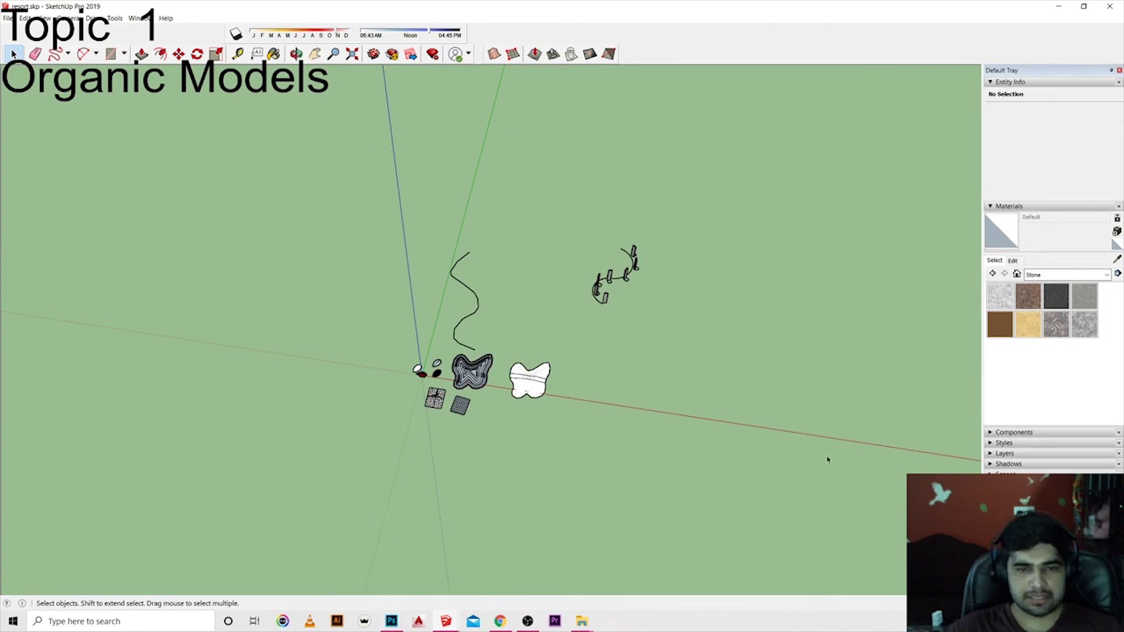